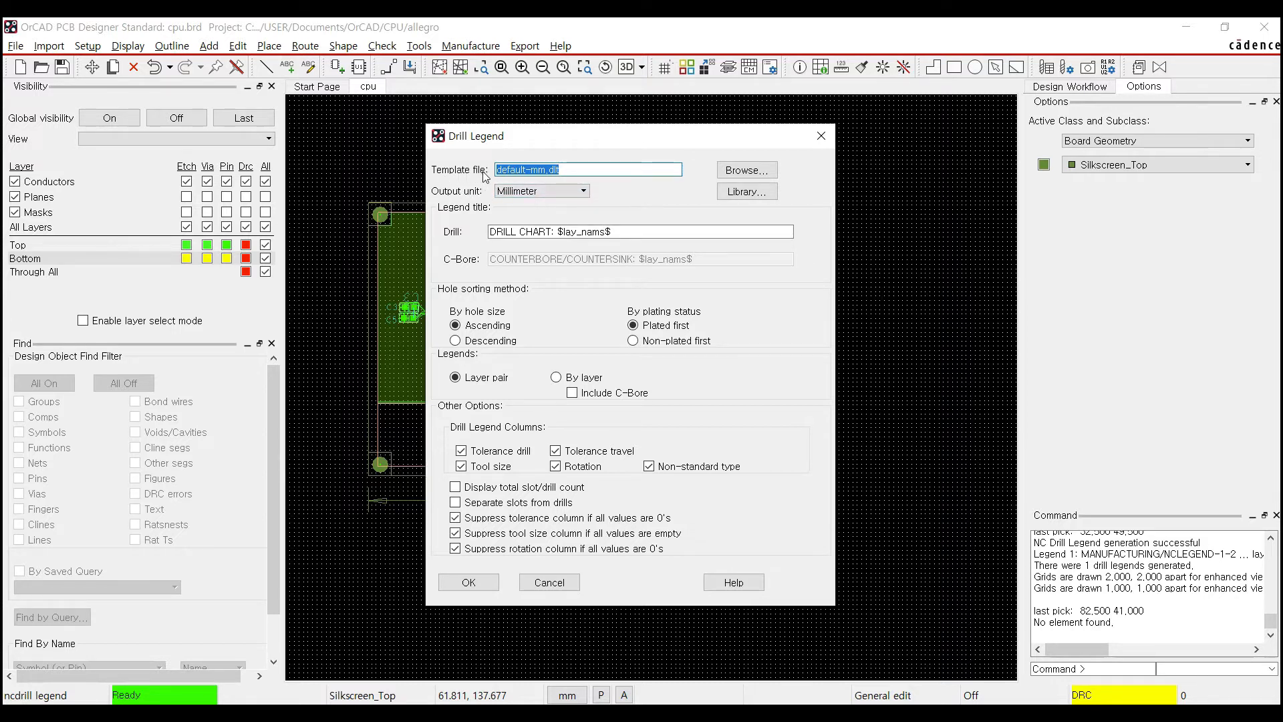
In the command prompt, list the nclegend folder and display the contents of default-mm.dlt, then return to the Drill Legend dialog
click(579, 167)
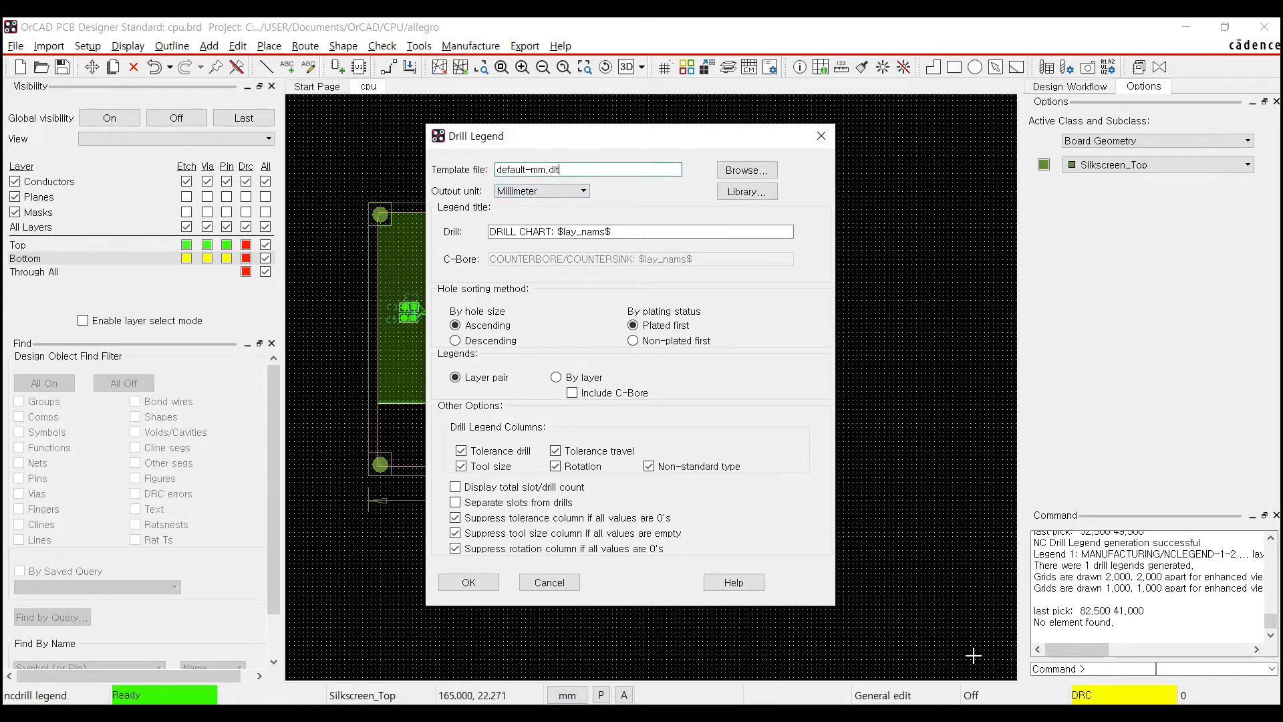
key(alt+Tab)
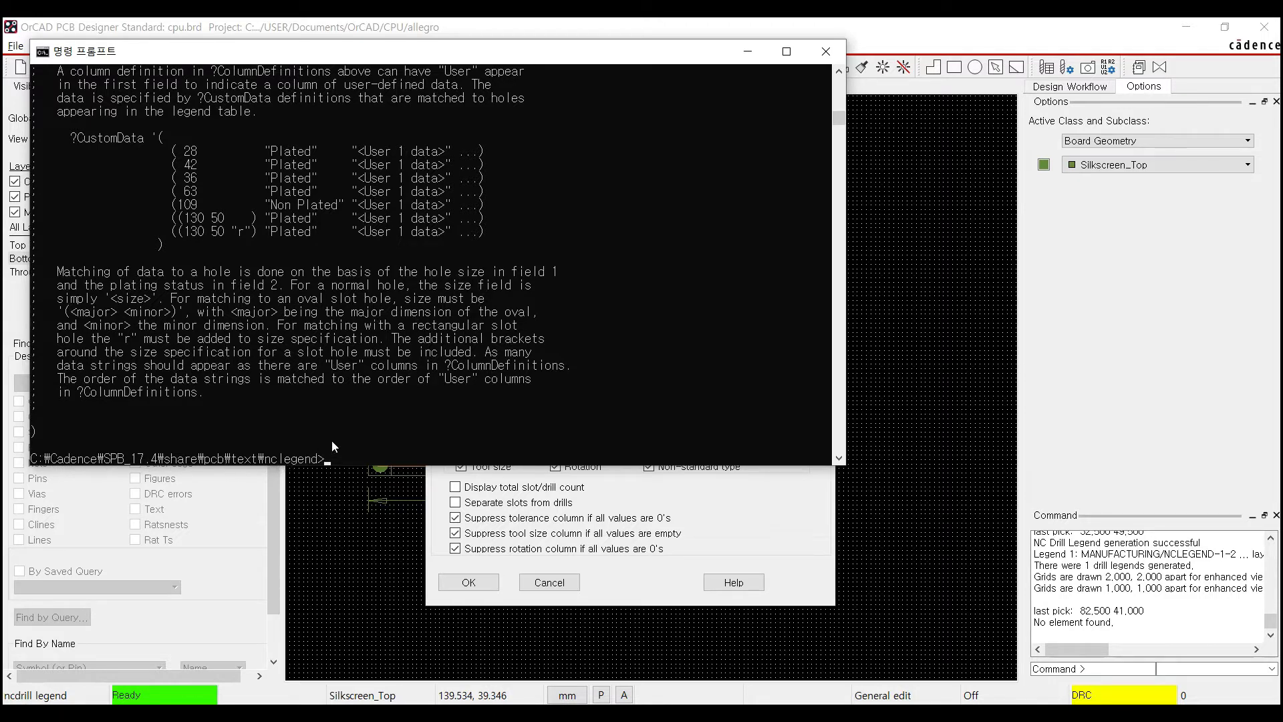
text(dir)
key(Return)
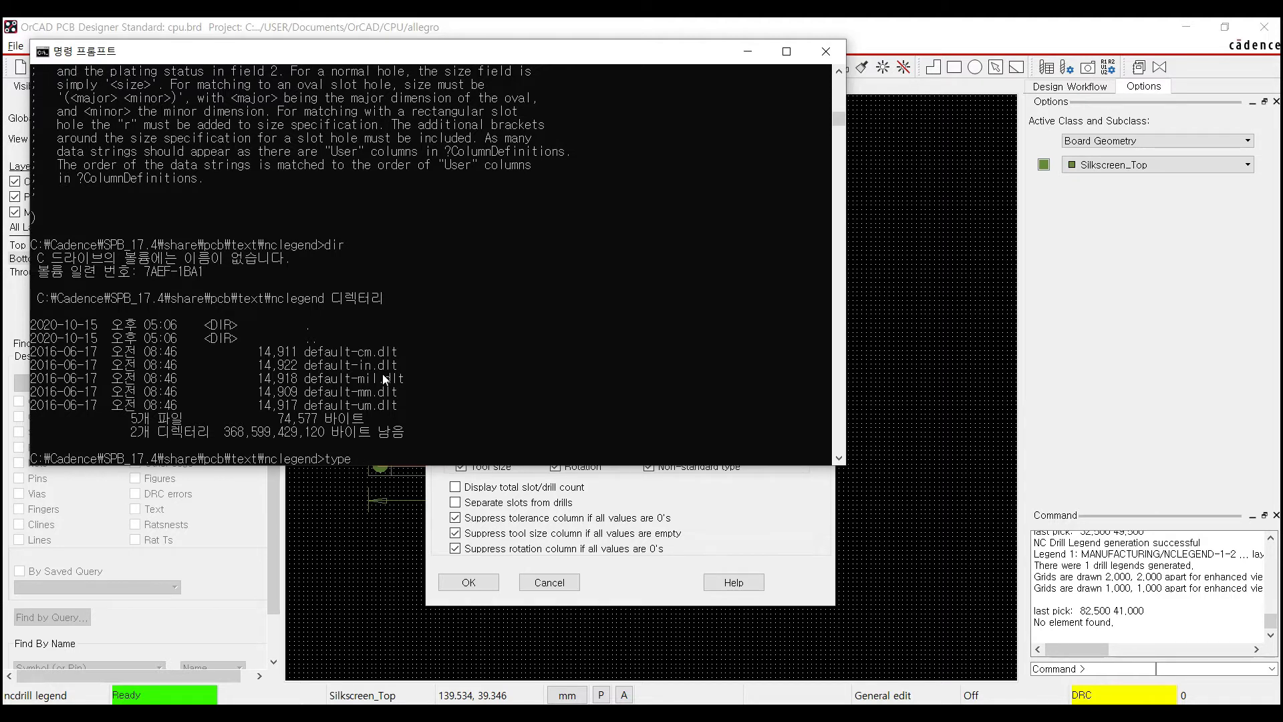
text(efault-mm)
text(dlt)
key(Return)
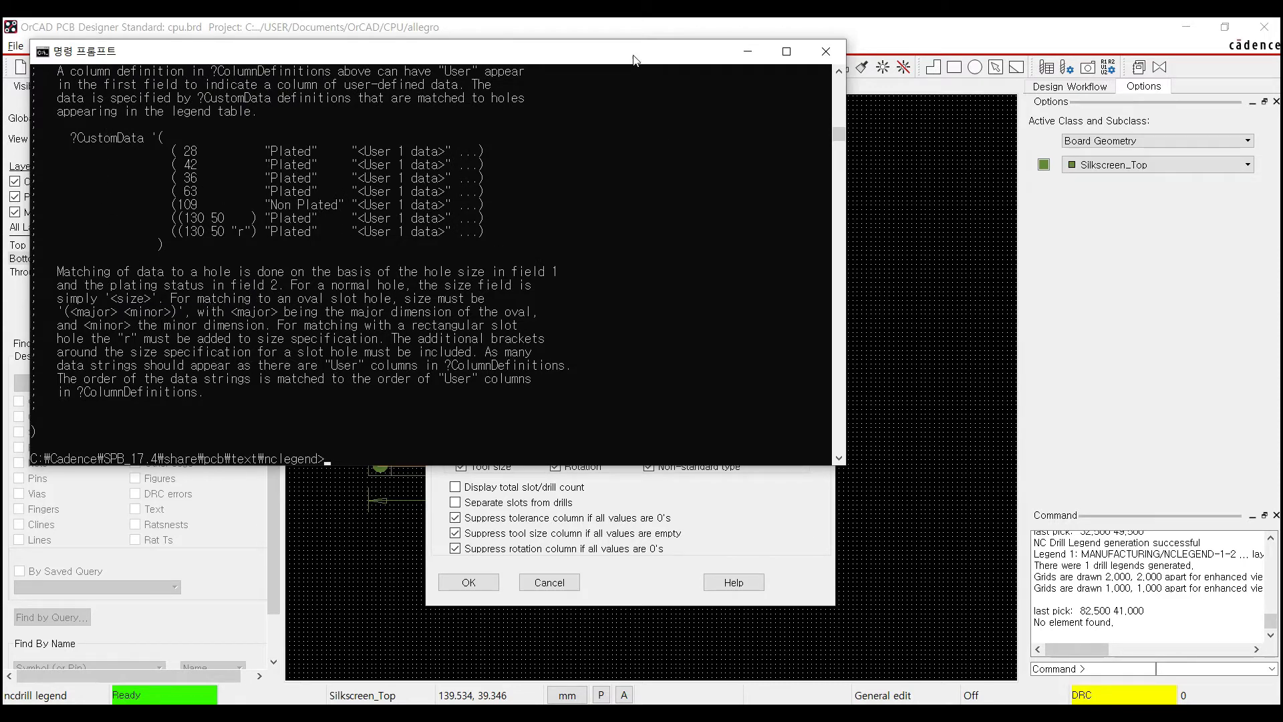
click(618, 32)
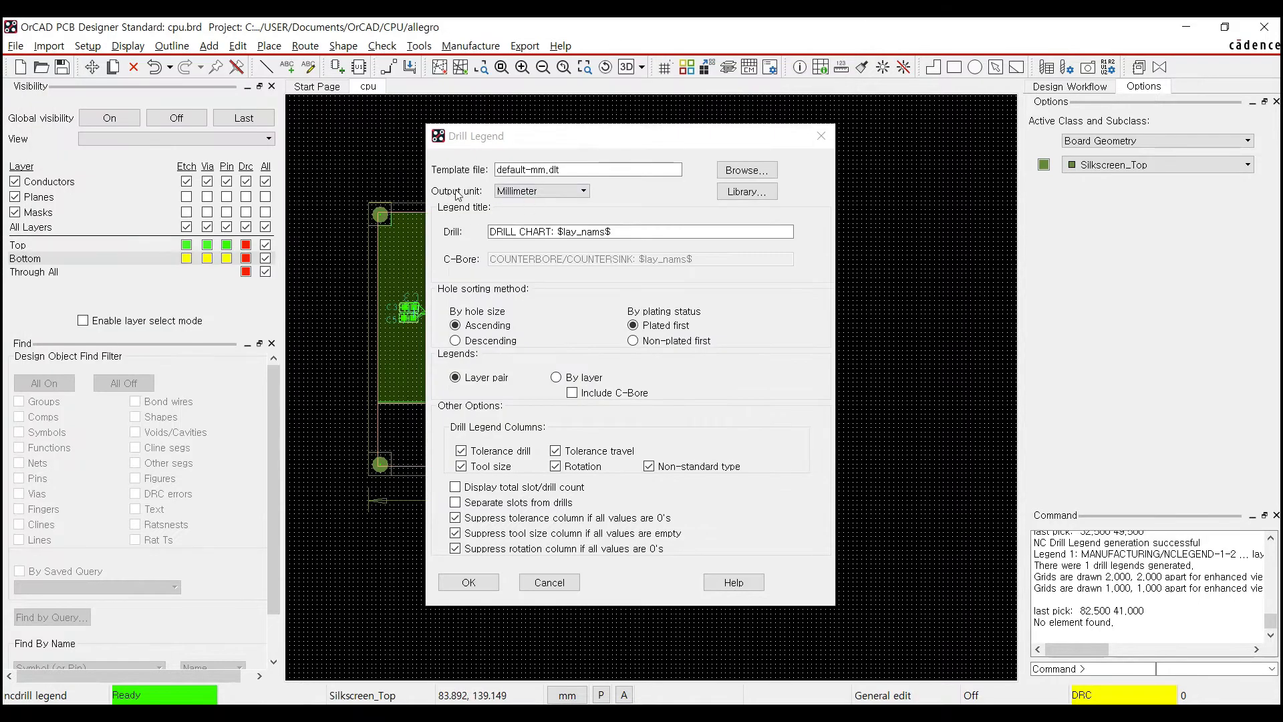
Check which drill legend templates are offered by the file browser and the template library
click(747, 171)
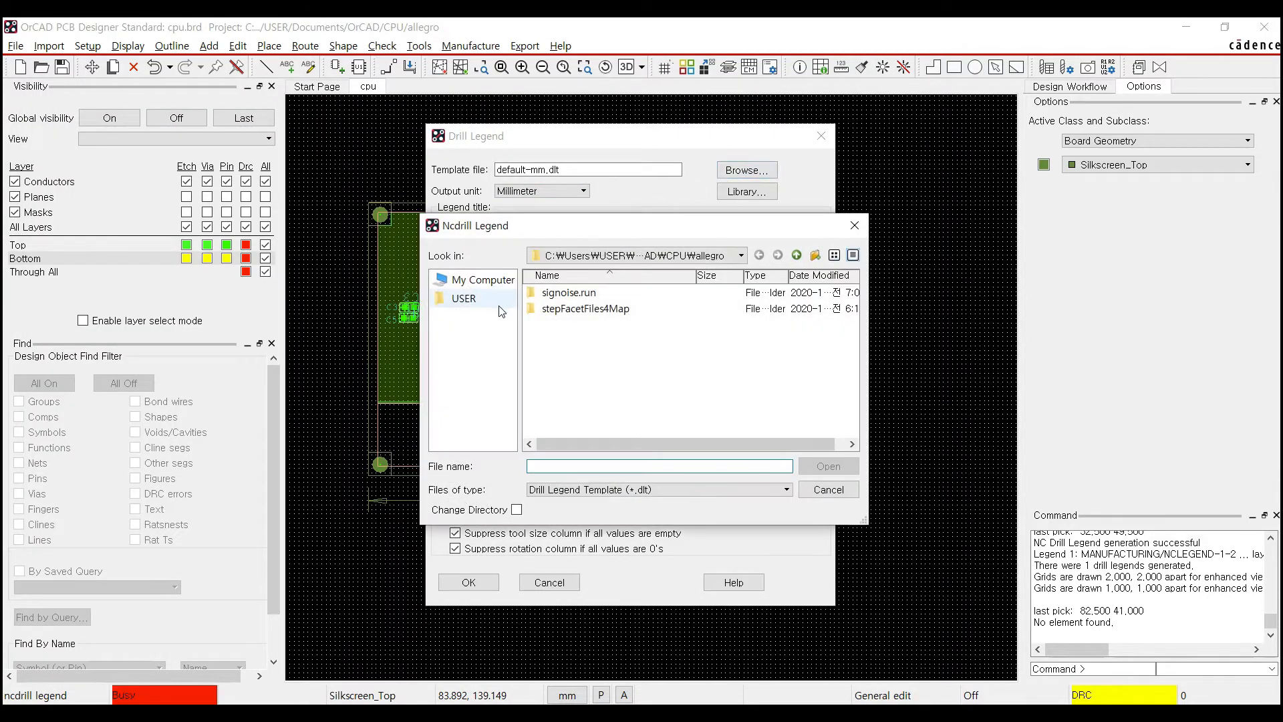
click(855, 226)
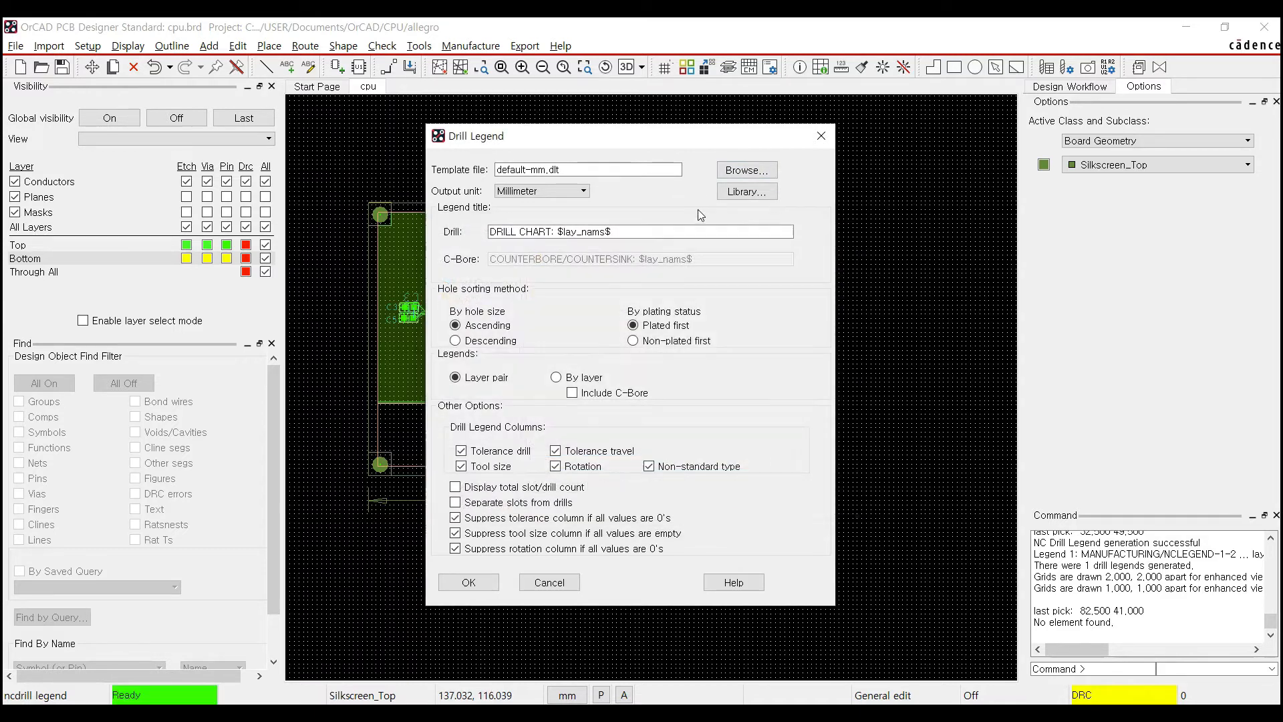
click(747, 191)
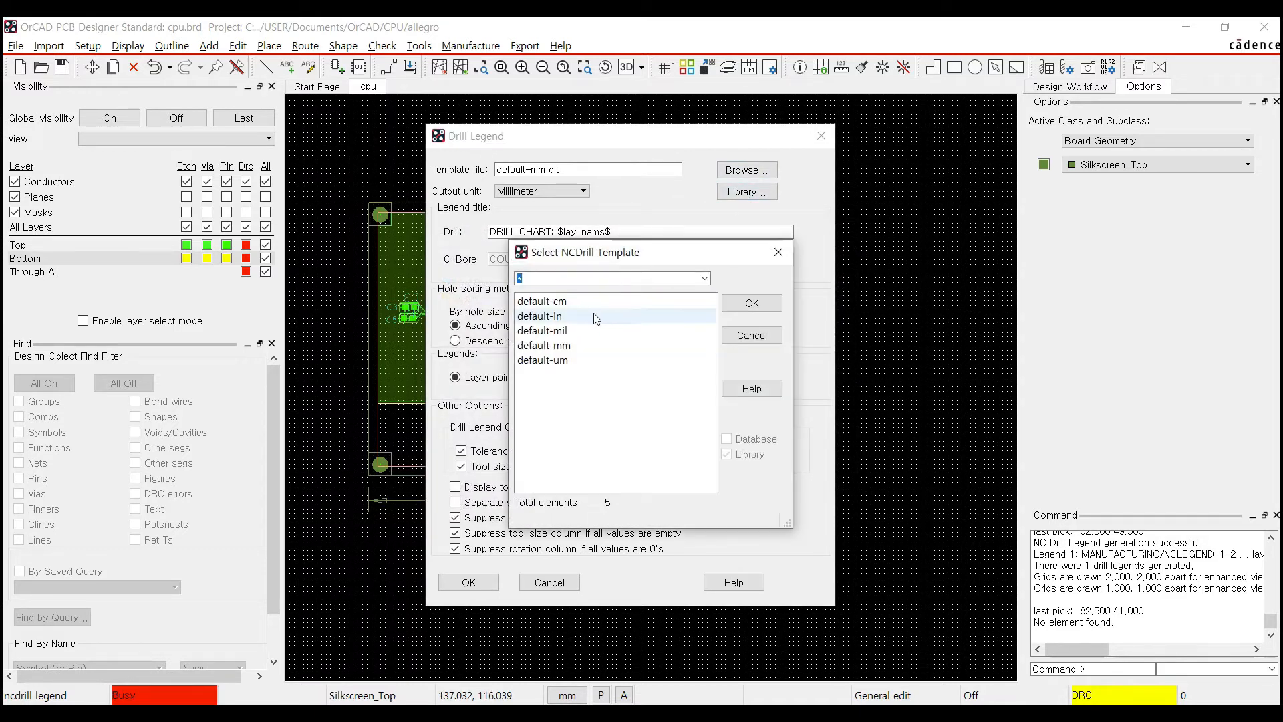
click(560, 330)
click(558, 316)
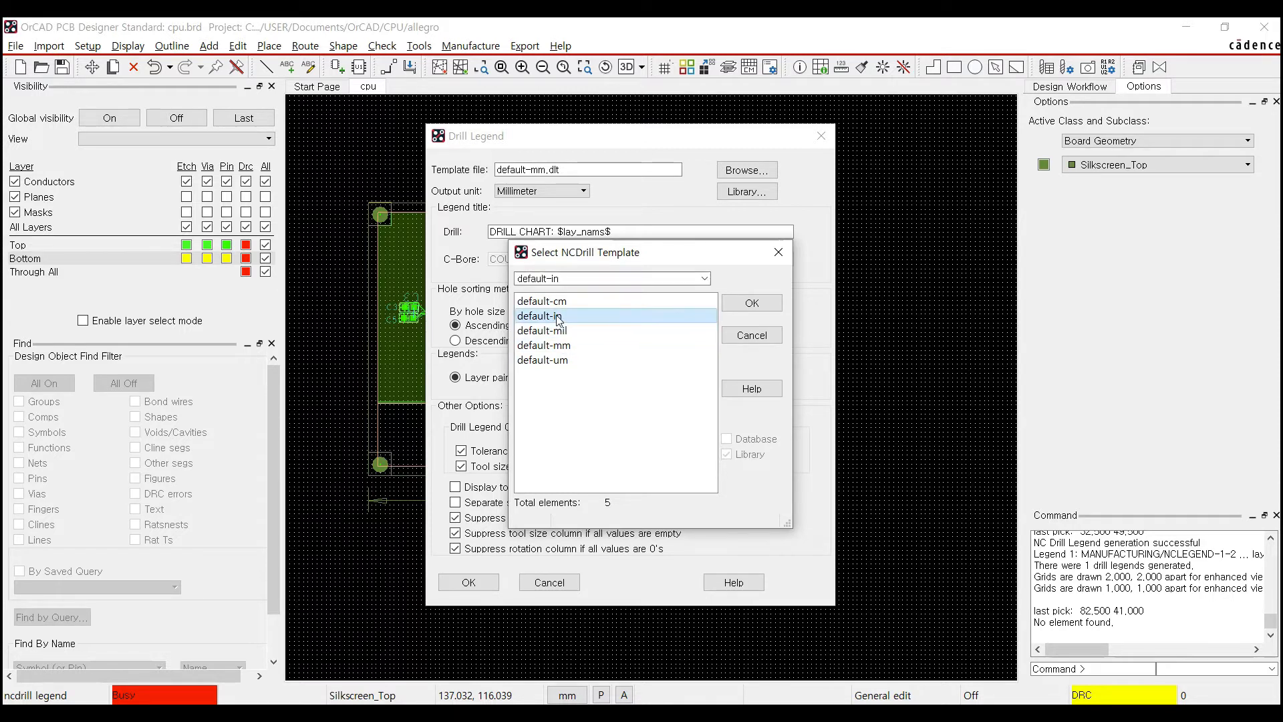
click(754, 334)
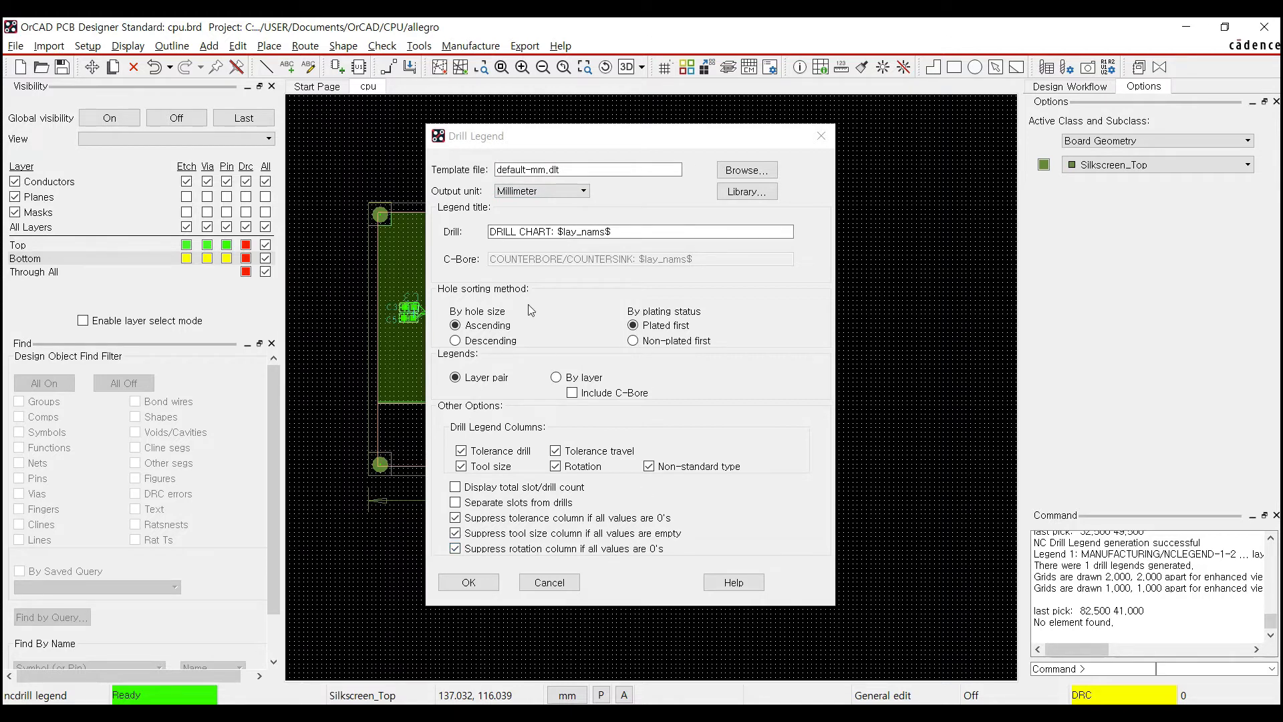
Generate the millimetre drill legend from the default-mm.dlt template and place it just below the board's 80 mm dimension
click(467, 582)
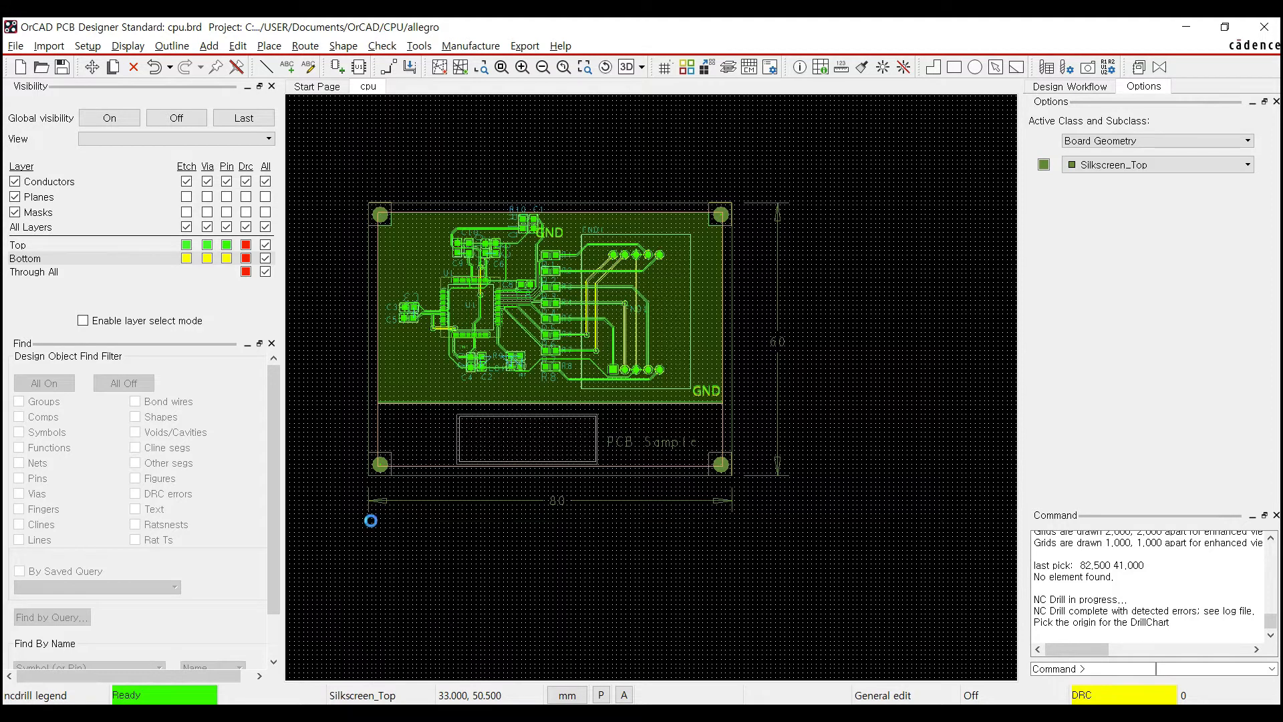
click(370, 520)
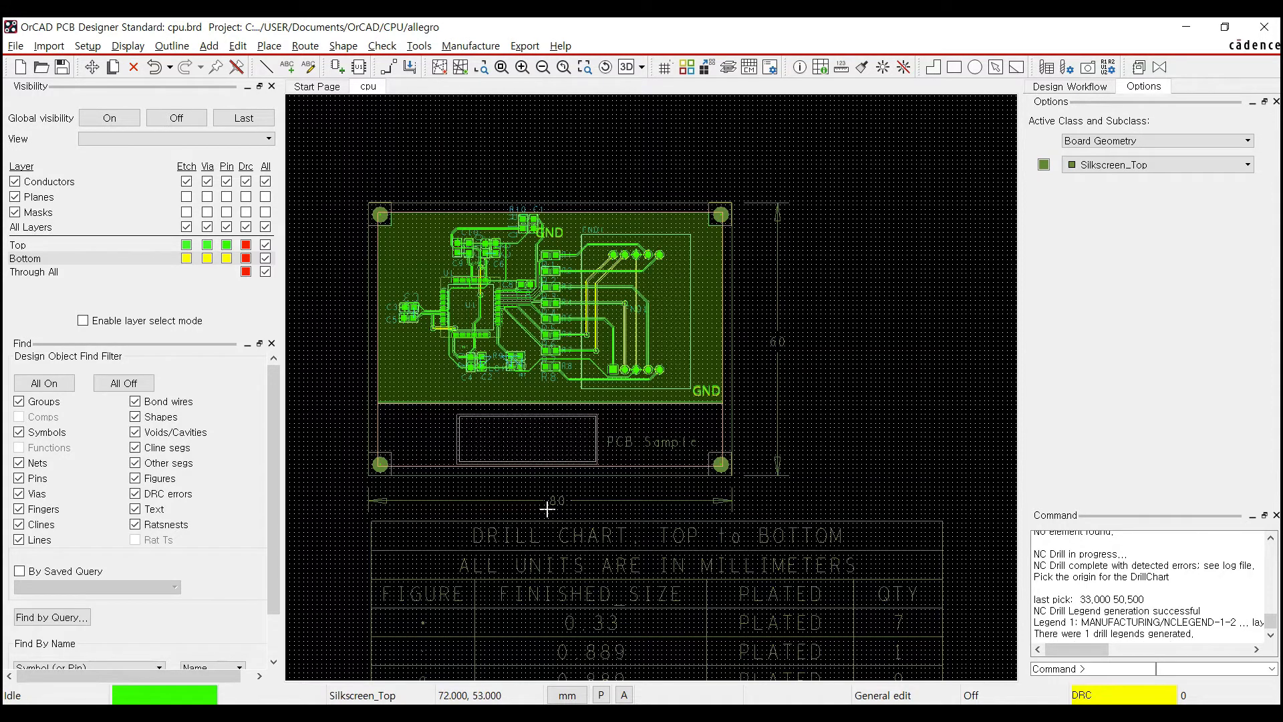
middle_drag(600, 491, 600, 462)
middle_drag(579, 335, 601, 422)
middle_drag(601, 489, 604, 425)
click(917, 360)
click(806, 151)
click(820, 242)
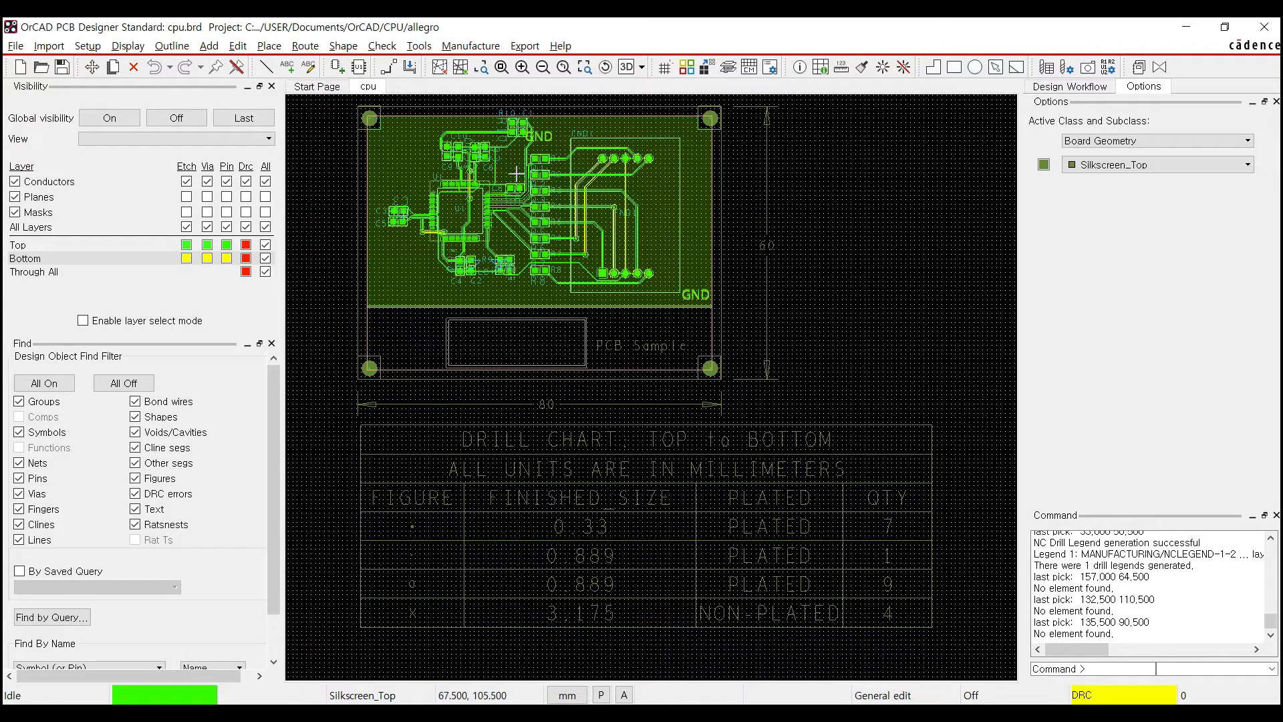
Open the Gerber artwork settings and show their general parameters
click(462, 48)
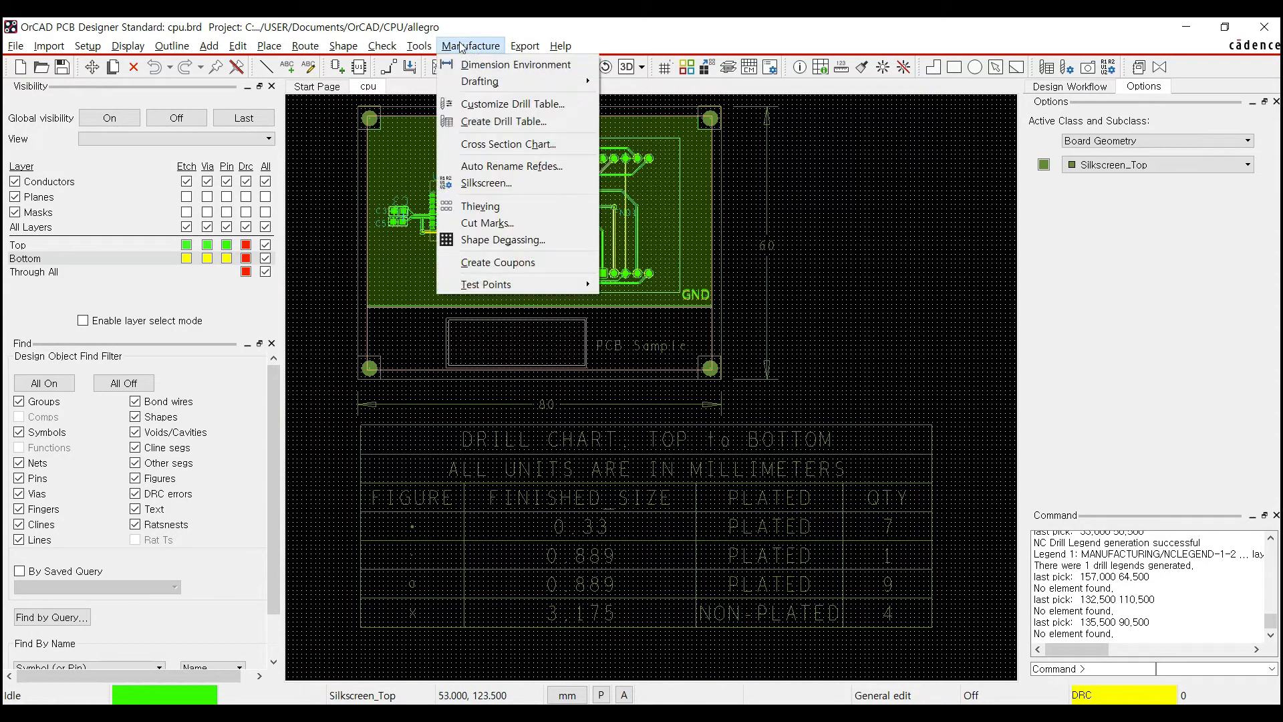
mouse_move(526, 48)
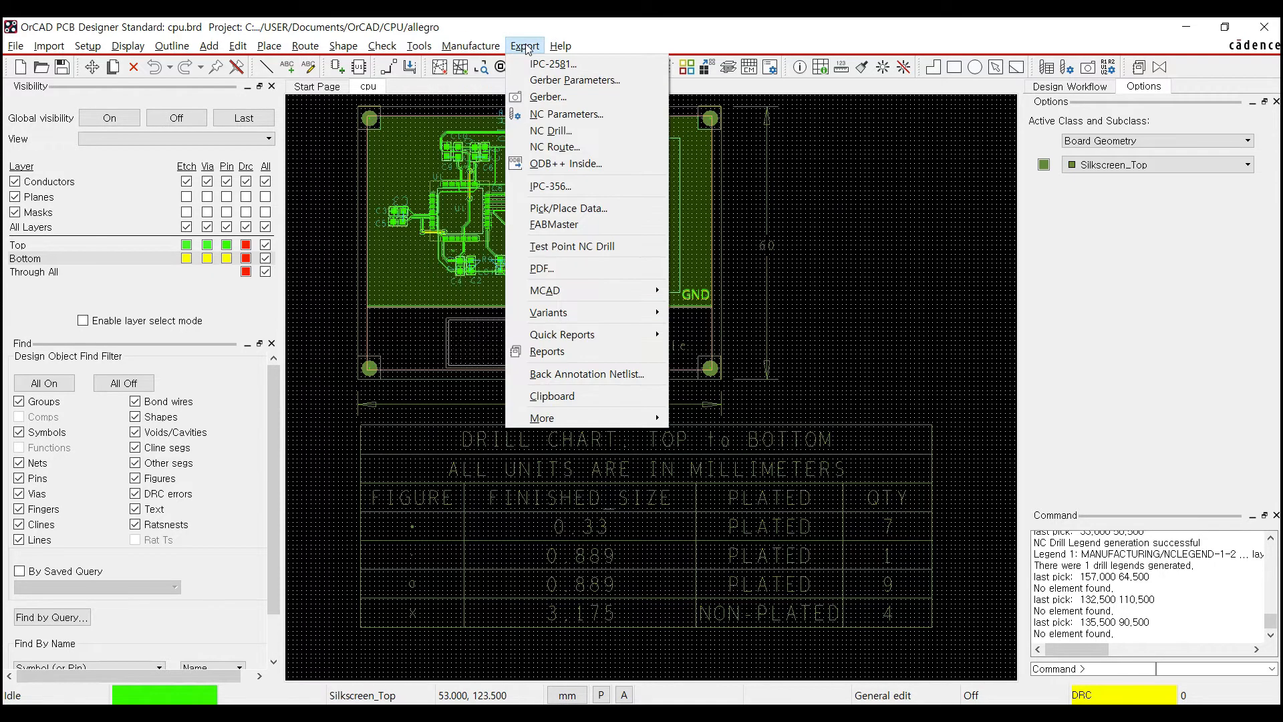
click(551, 98)
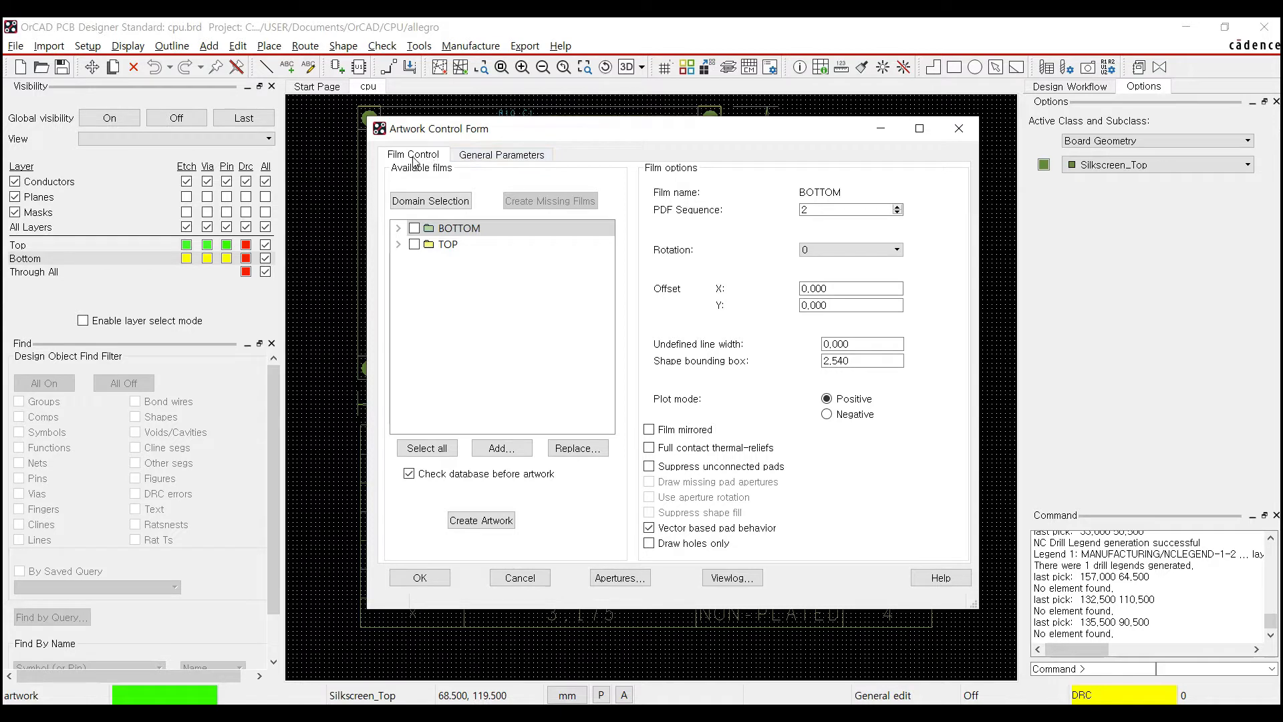
click(494, 159)
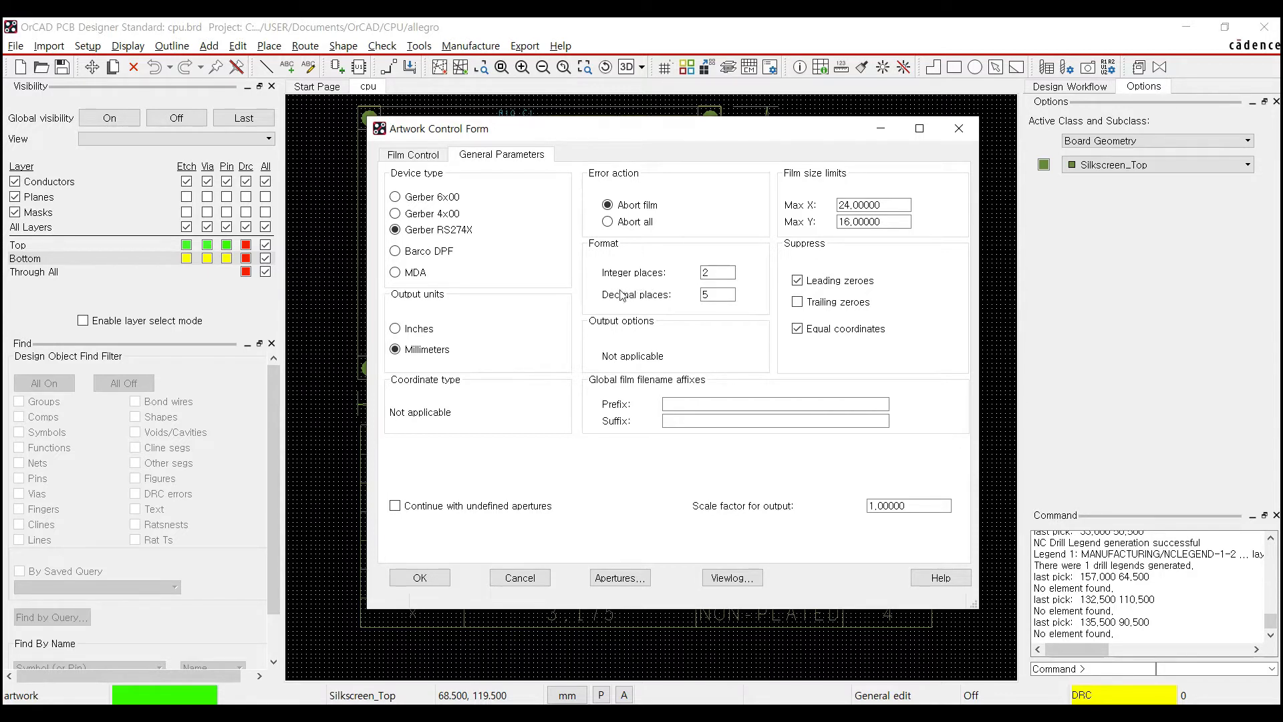
Set the Gerber output format to 3 integer places and 4 decimal places
double_click(717, 273)
double_click(719, 295)
double_click(715, 273)
click(715, 295)
click(712, 272)
drag(697, 137, 658, 489)
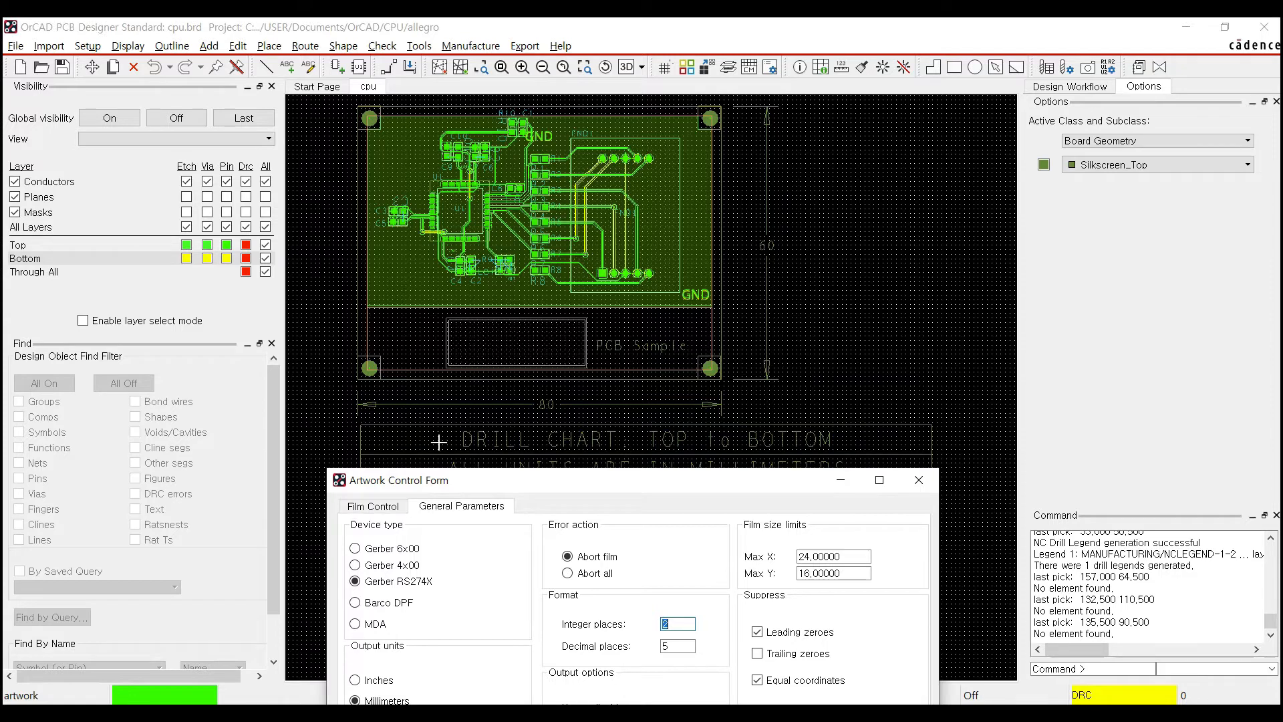
drag(692, 485, 712, 145)
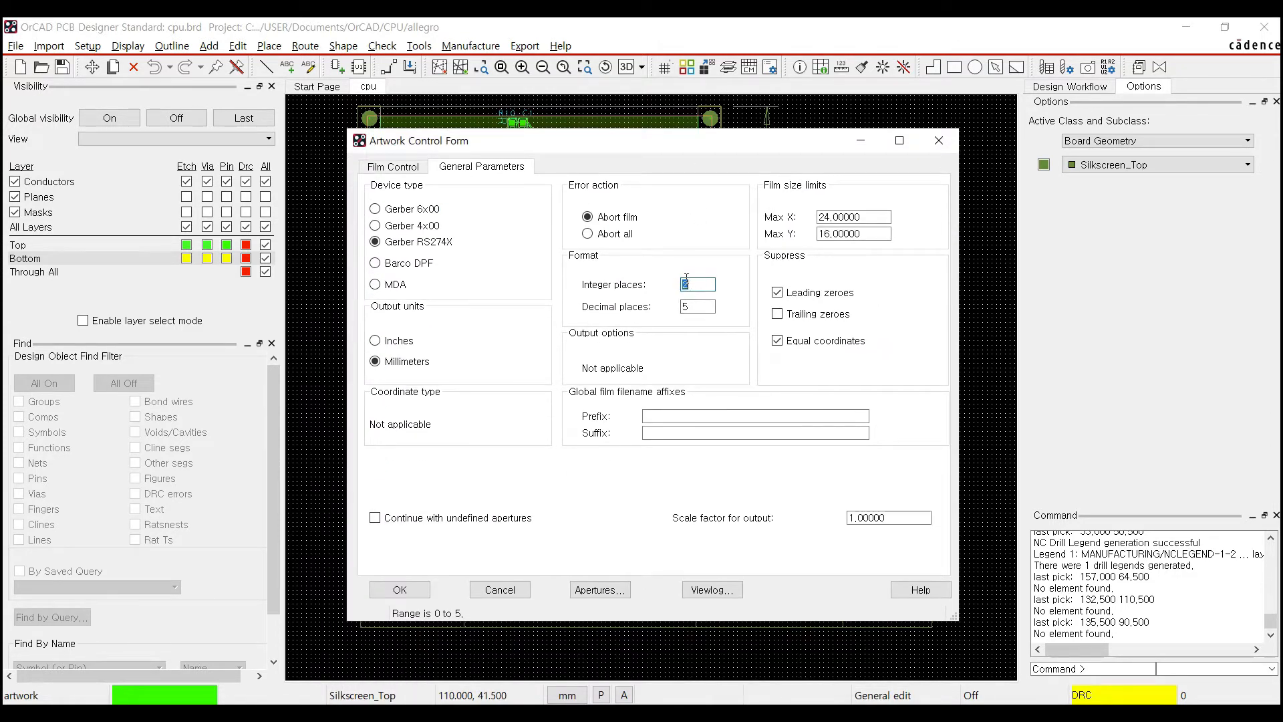
text(3)
click(695, 307)
text(3)
text(4)
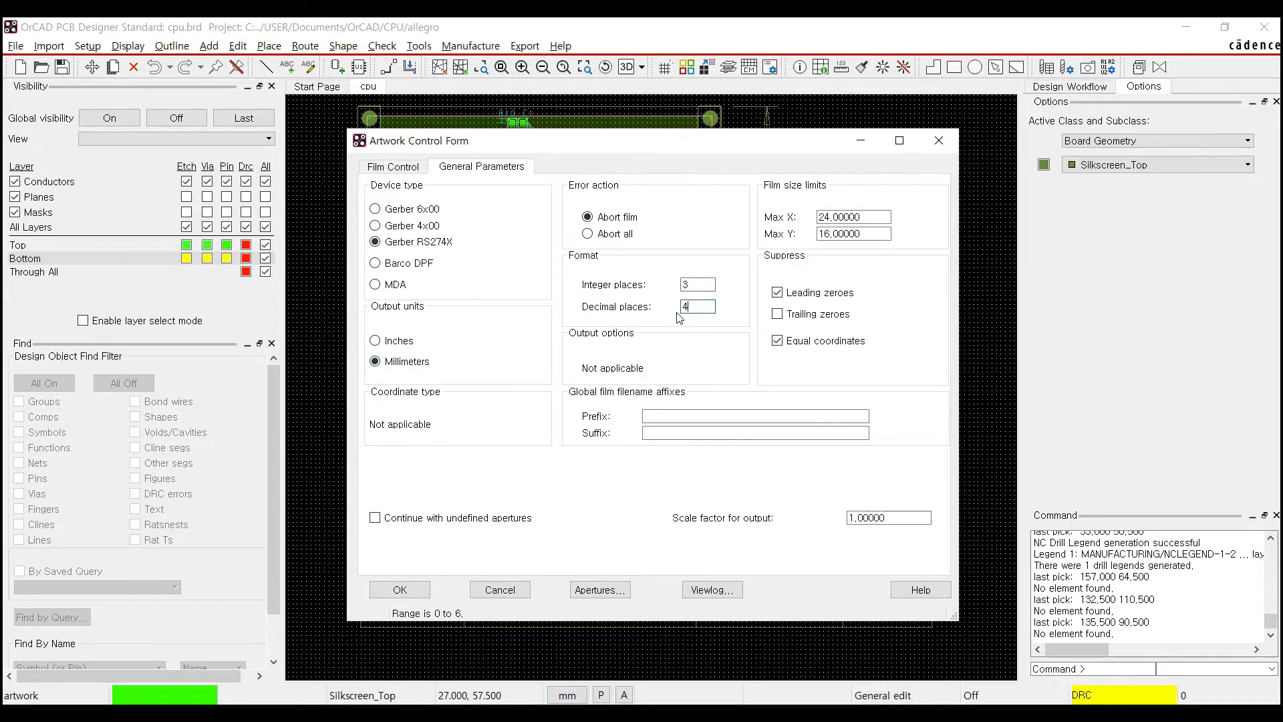
double_click(706, 285)
click(701, 308)
click(701, 286)
click(705, 307)
Examine which layers the BOTTOM and TOP films contain in the film control settings
click(405, 172)
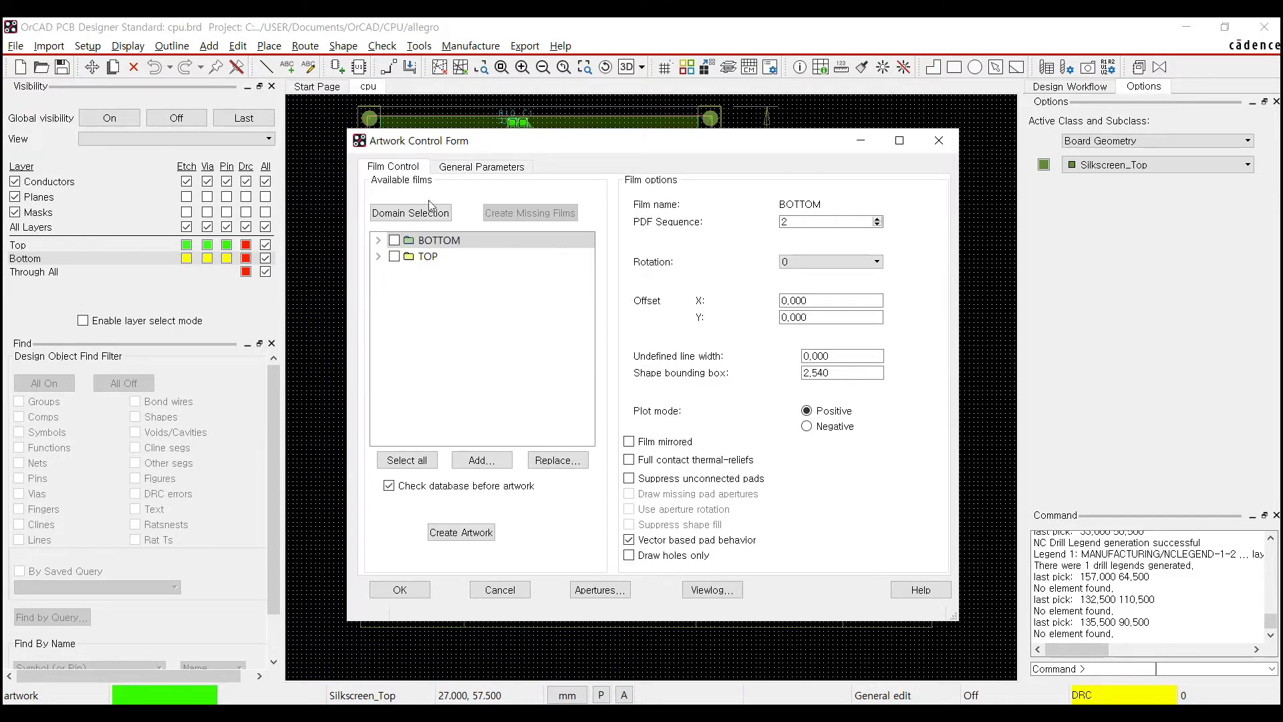
click(431, 255)
click(435, 241)
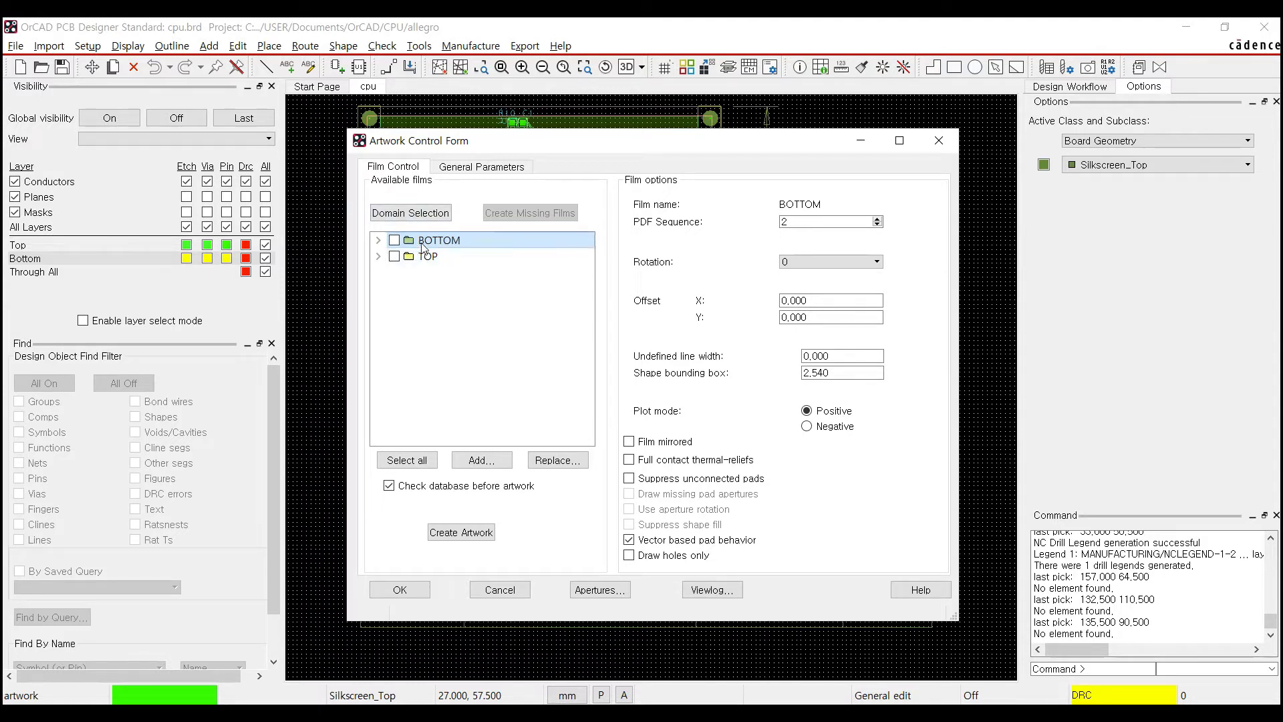
click(380, 241)
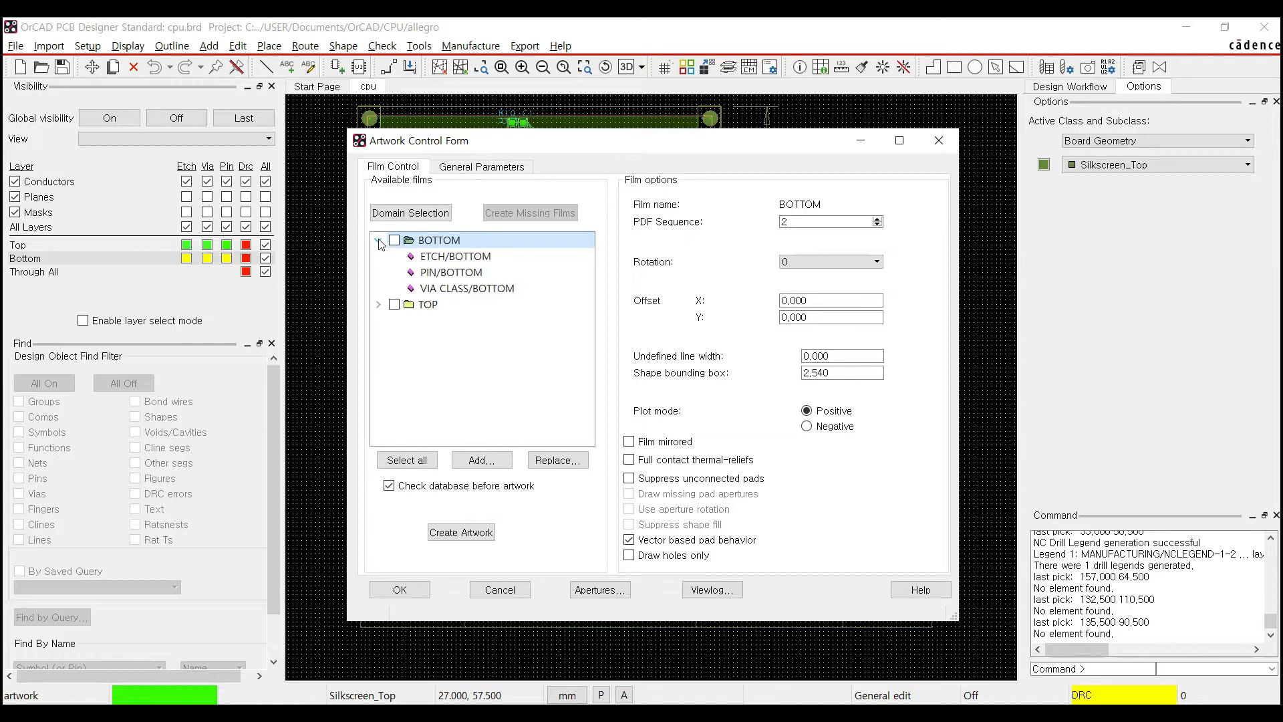
click(379, 305)
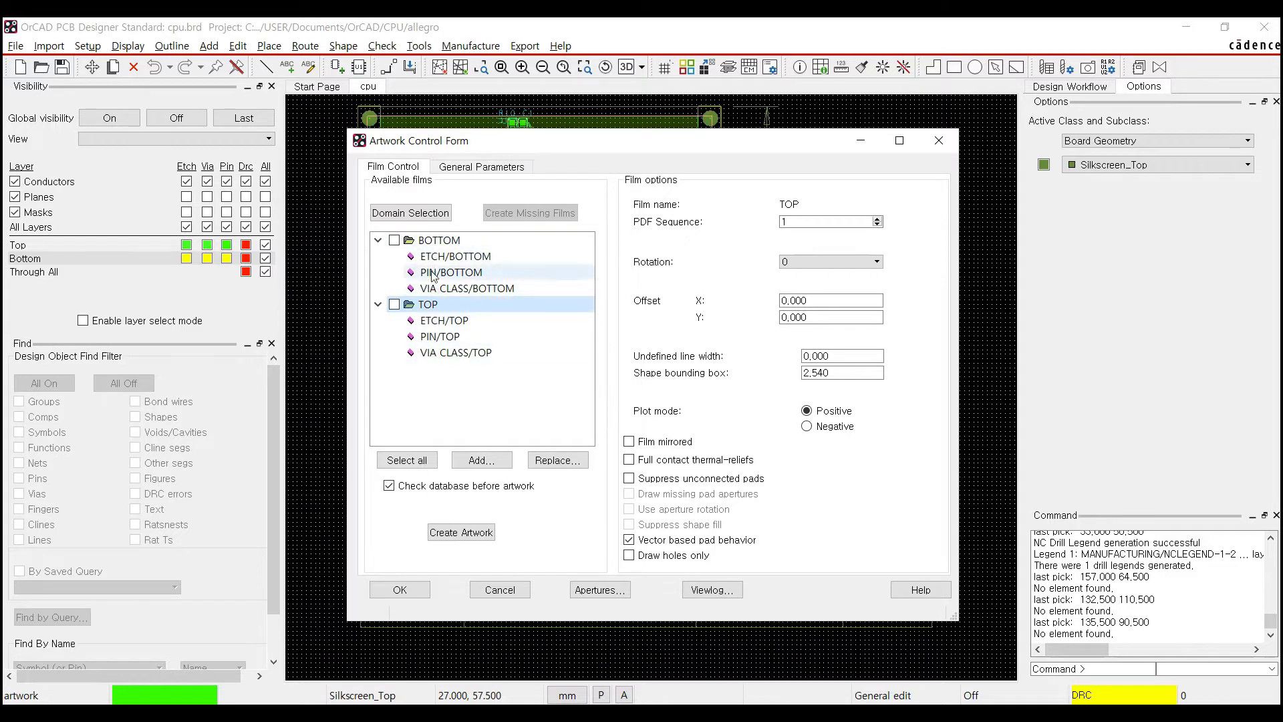
click(379, 243)
click(378, 256)
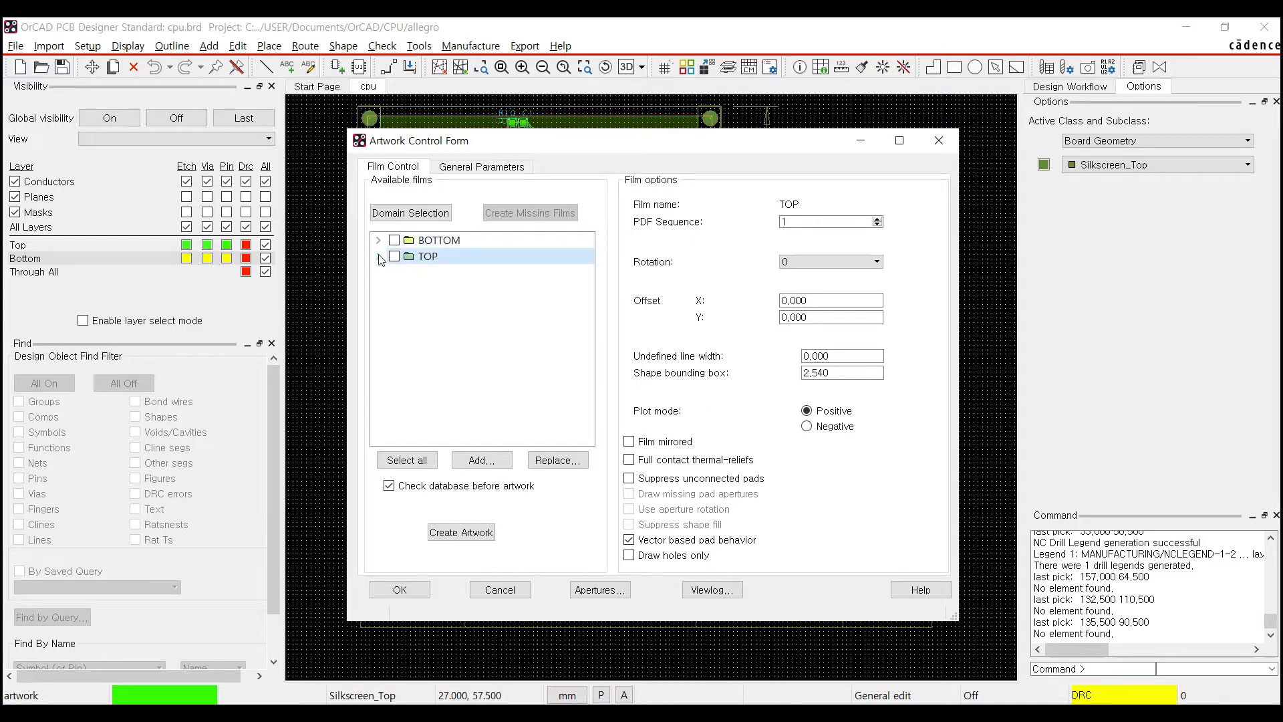
Review the etch, pin and via class entries of the TOP film, then collapse it and select the film
click(379, 256)
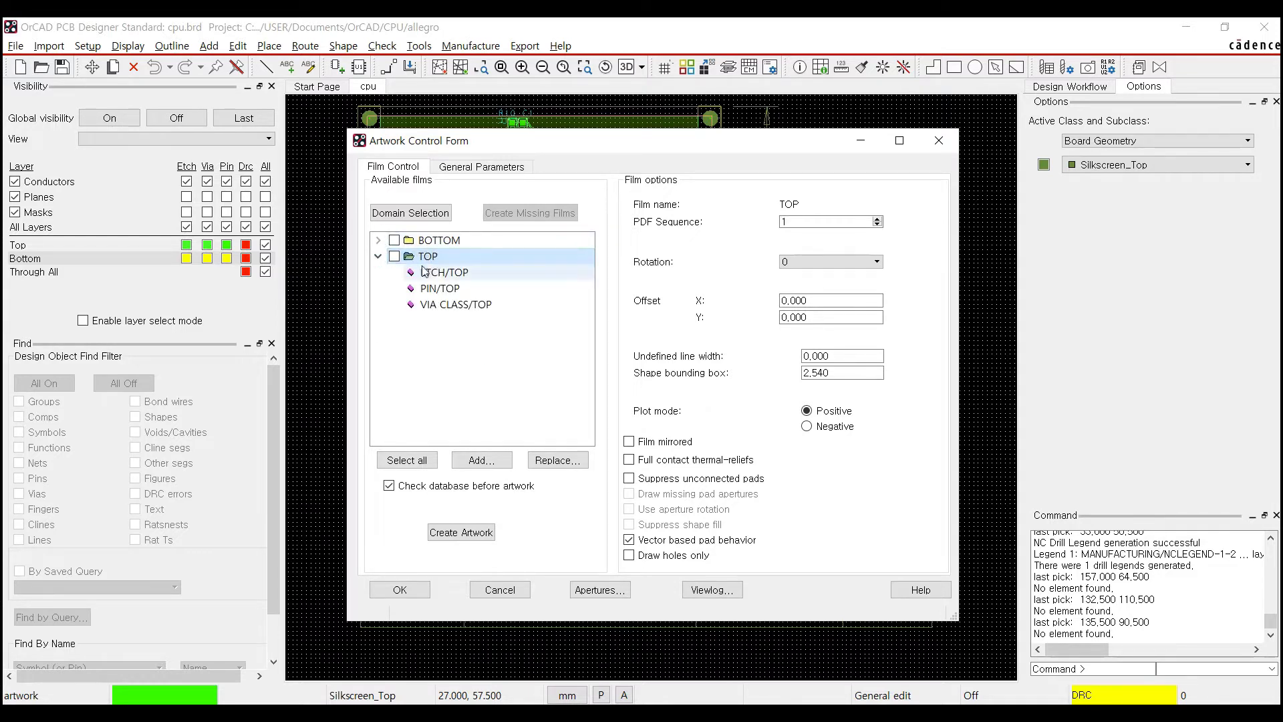
click(433, 275)
click(441, 290)
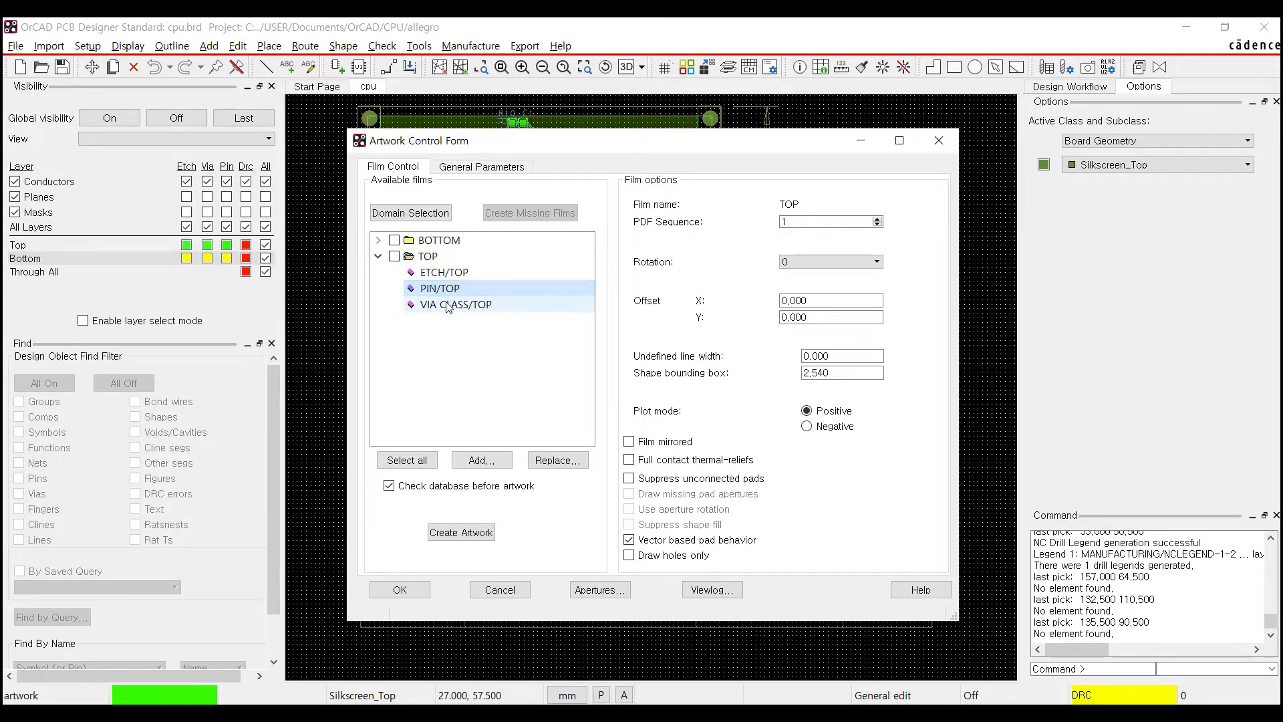
click(444, 304)
click(444, 292)
click(441, 275)
click(443, 289)
click(443, 305)
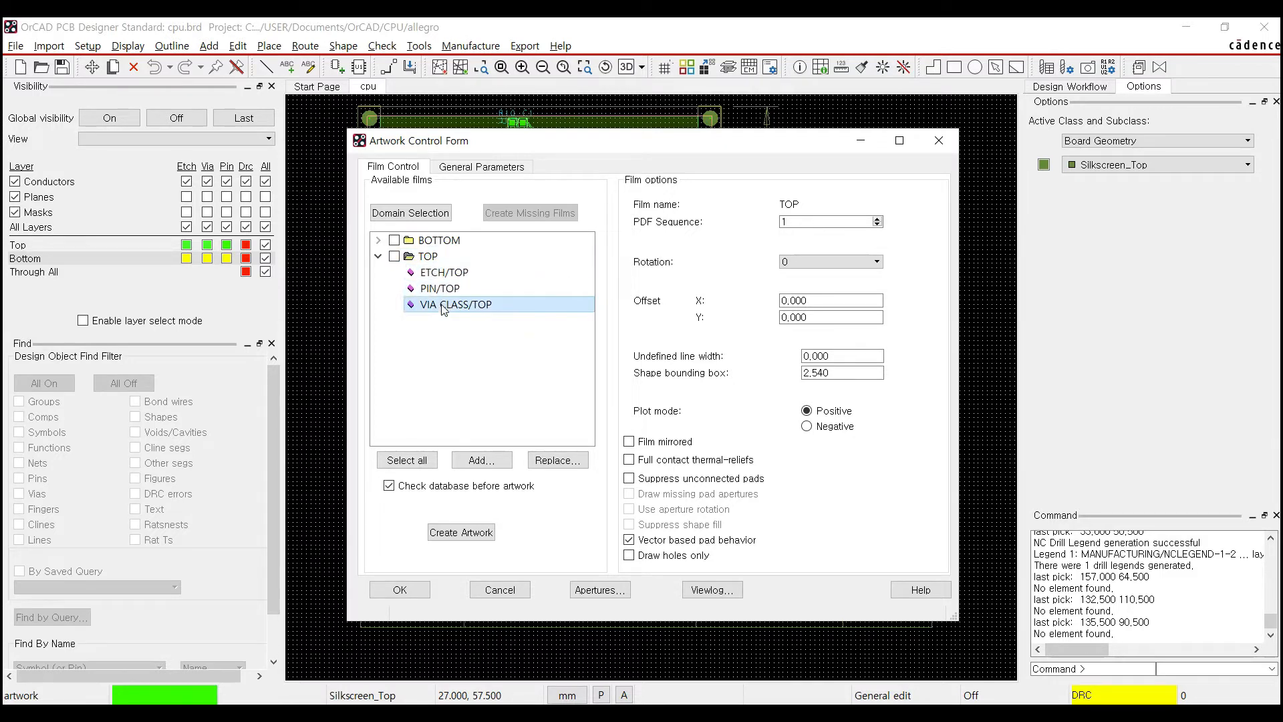
click(443, 290)
click(443, 275)
click(444, 292)
click(444, 305)
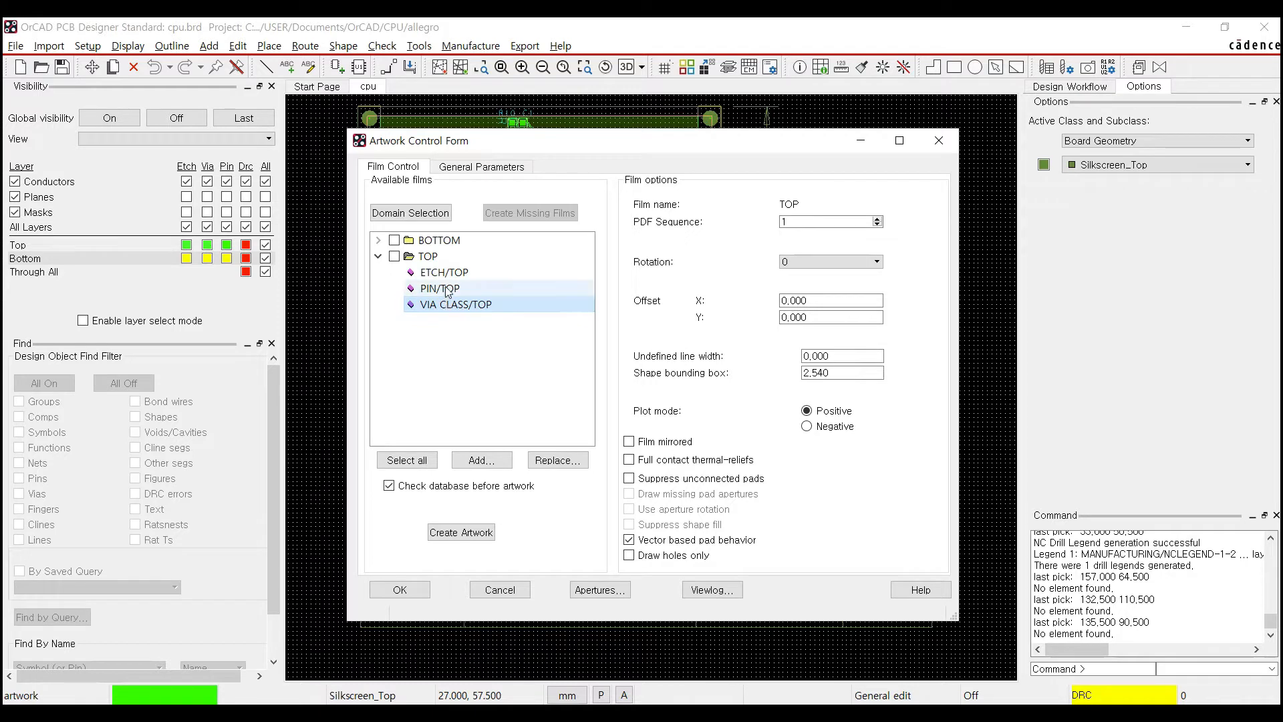
click(380, 258)
click(427, 258)
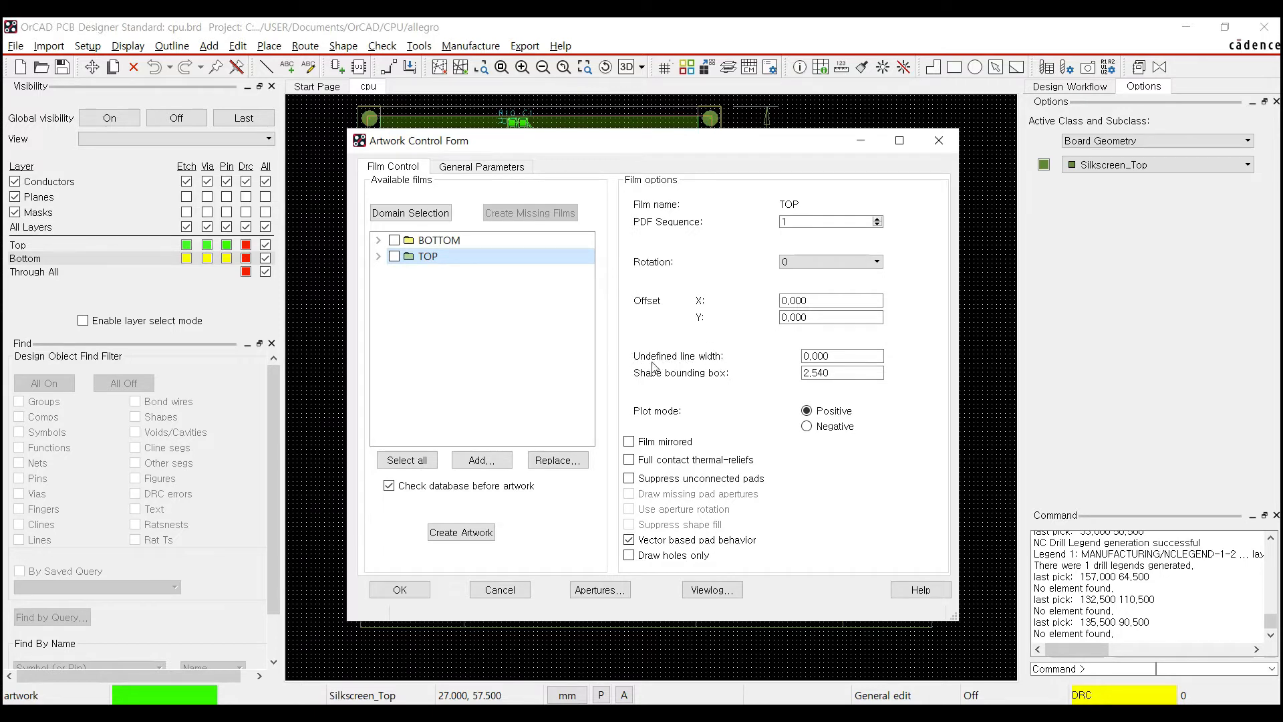
Inspect the undefined line width option of the TOP film
click(852, 354)
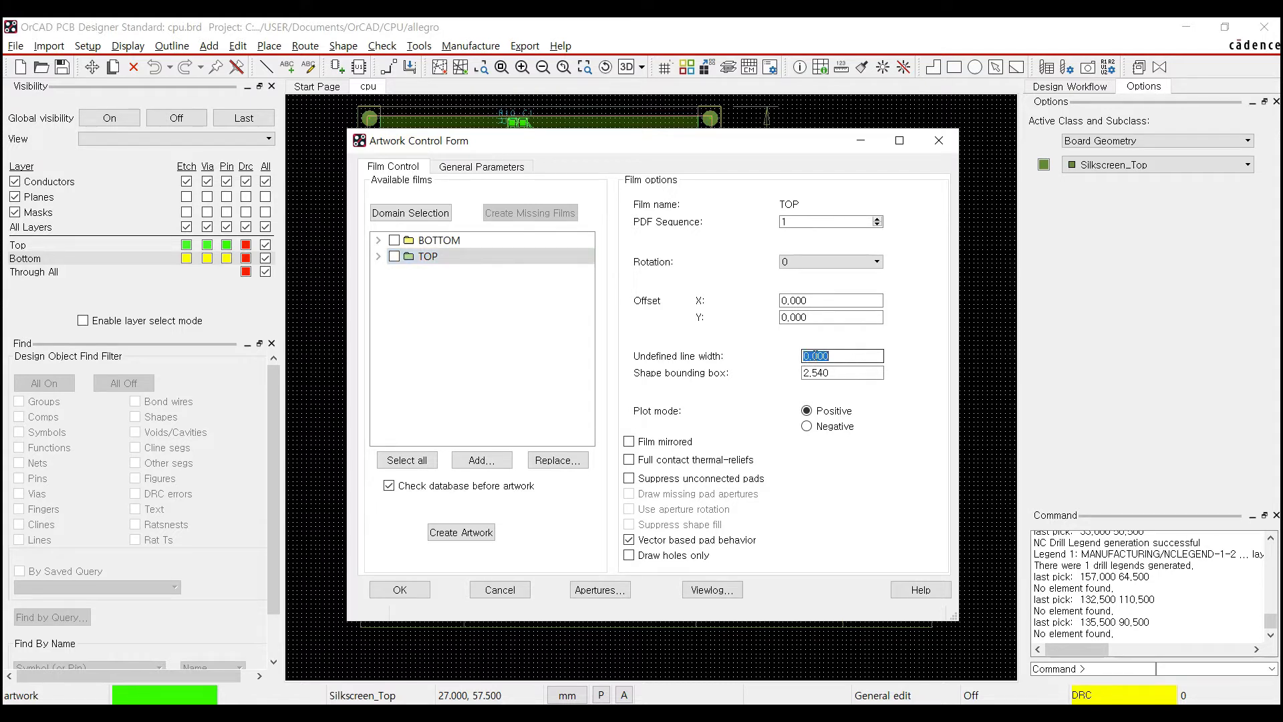
click(829, 355)
click(808, 355)
double_click(852, 357)
Open the layer color settings alongside the artwork form and turn off the visibility of all layers globally
drag(526, 145, 844, 91)
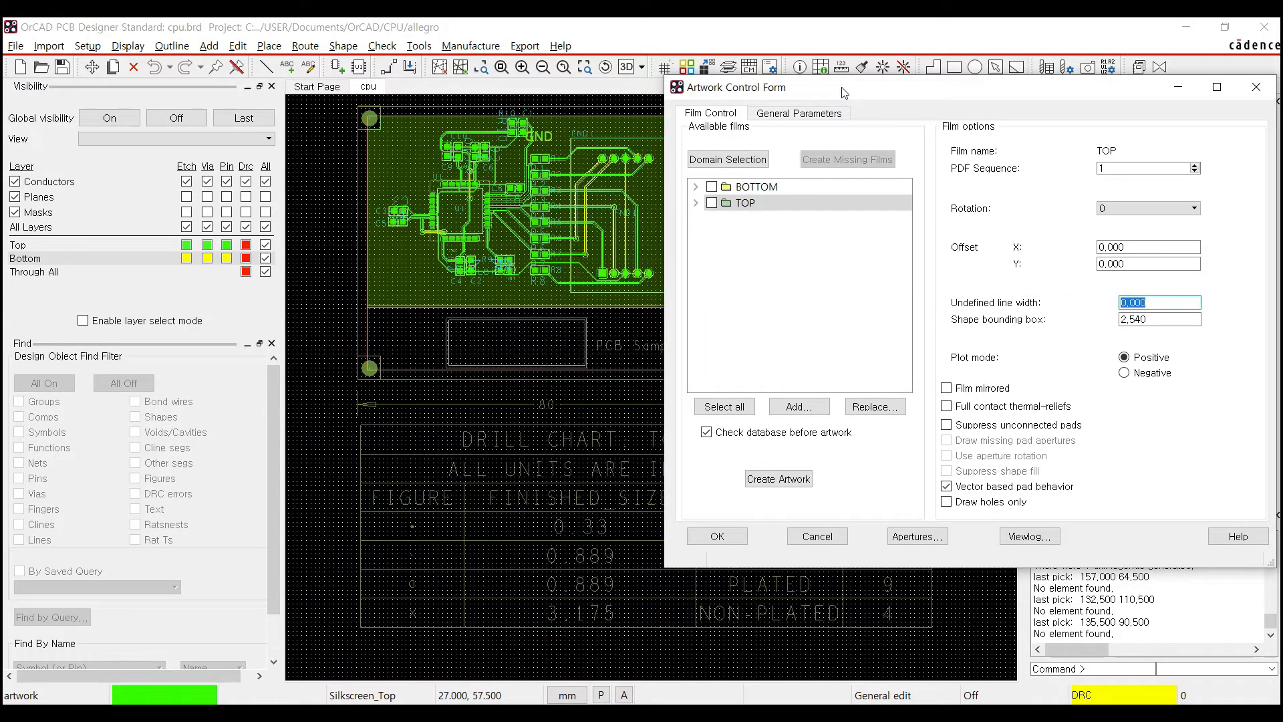
click(88, 46)
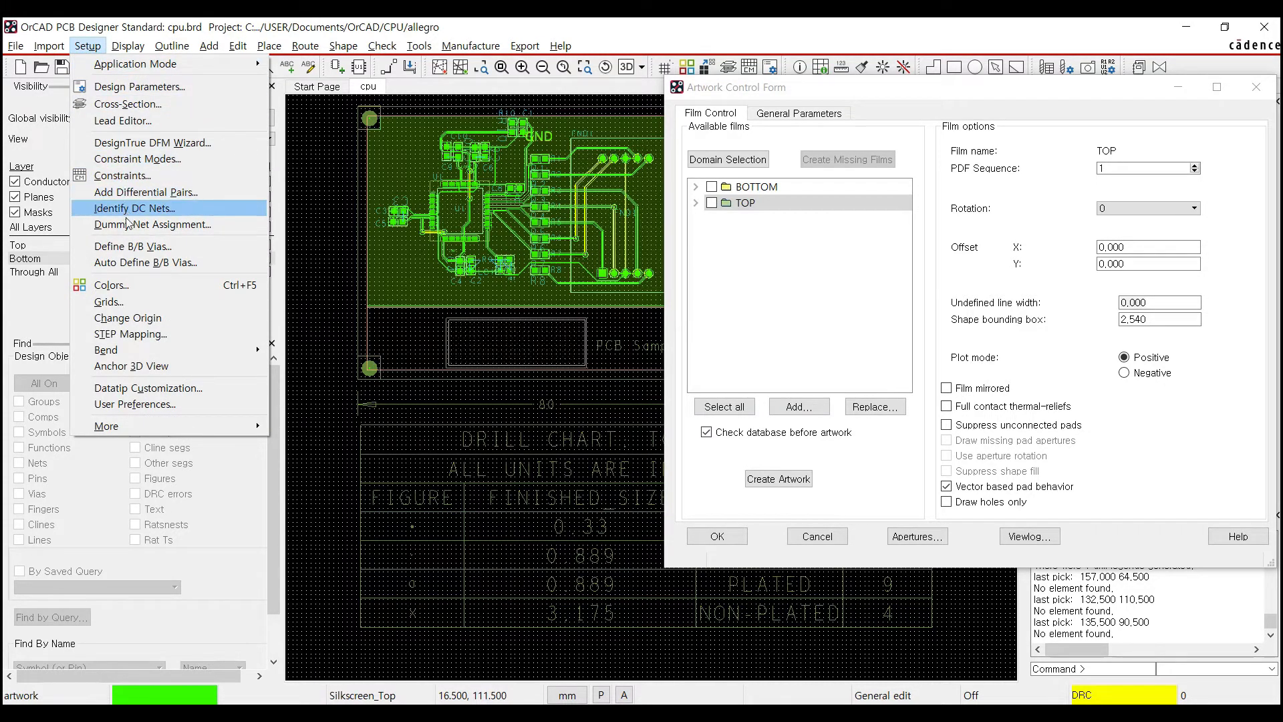
click(147, 286)
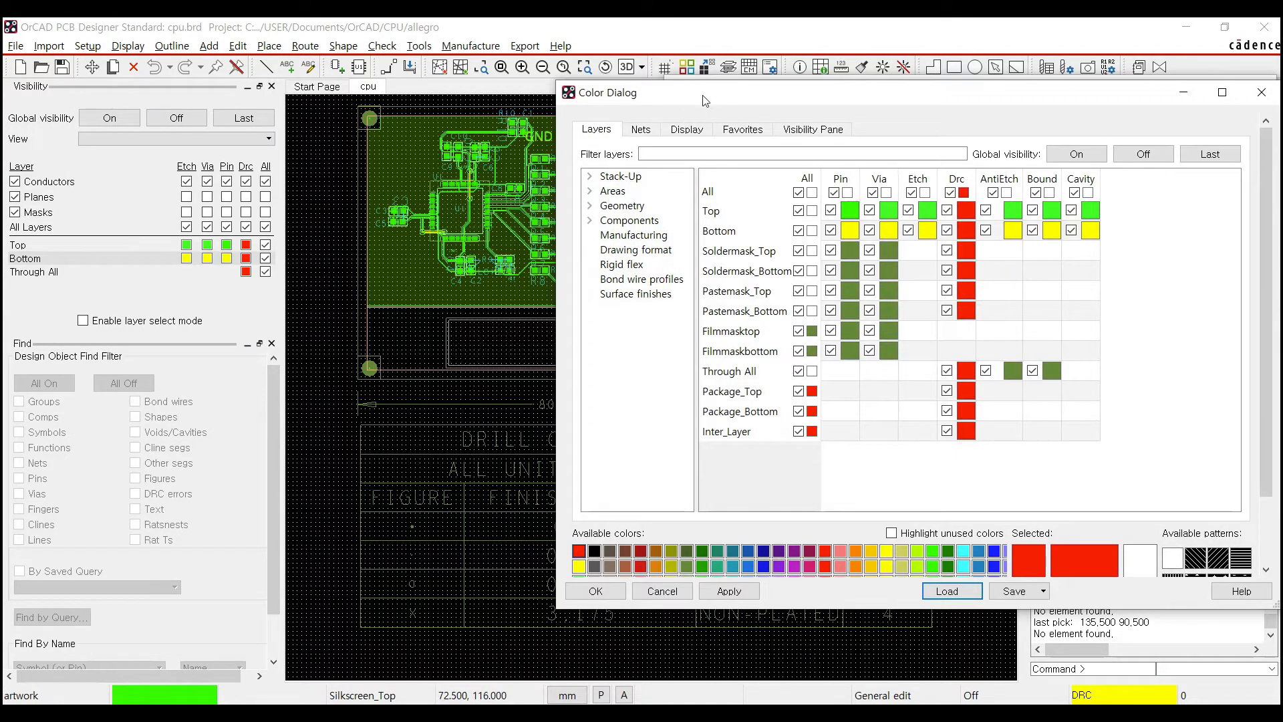
drag(705, 100, 603, 207)
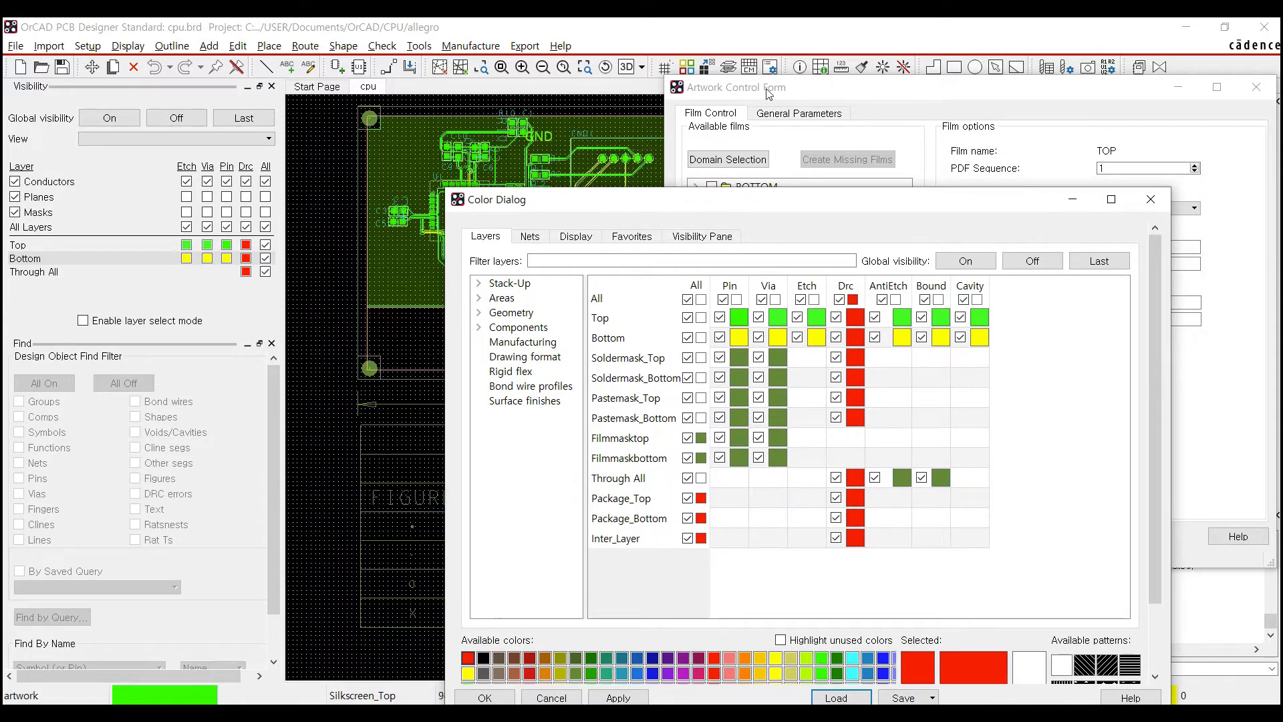
drag(712, 203, 539, 189)
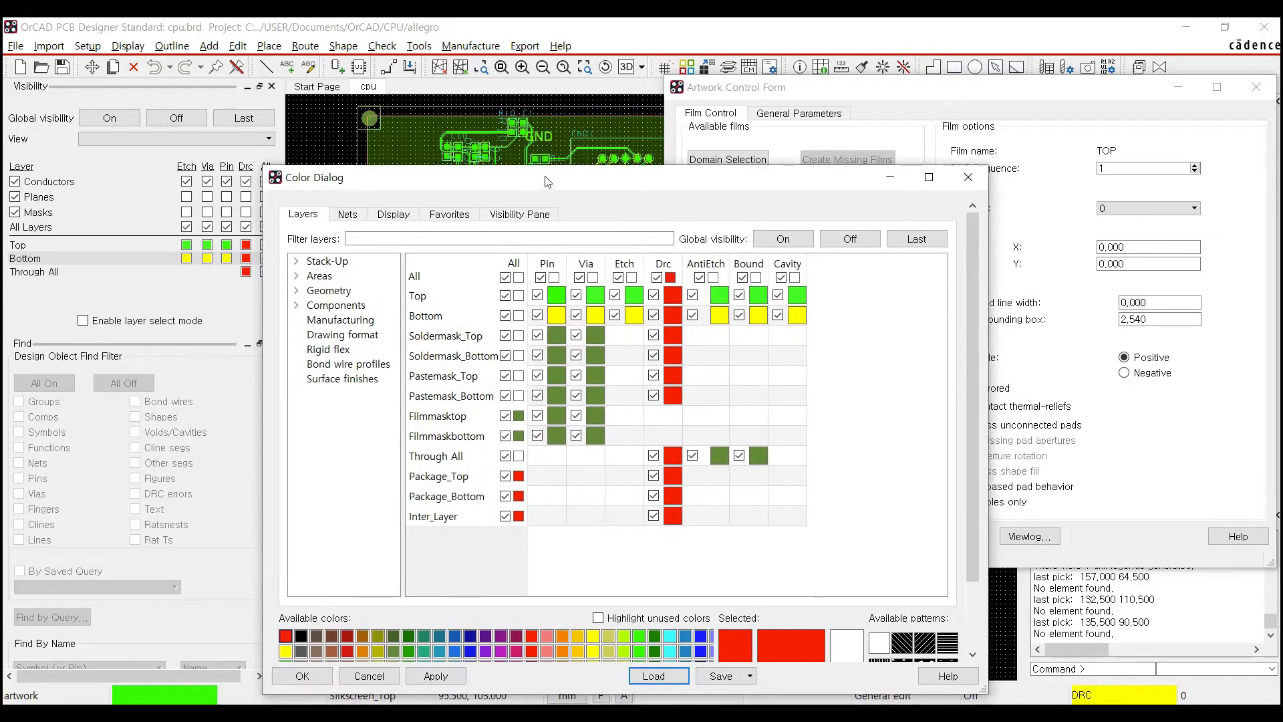
click(762, 96)
click(504, 189)
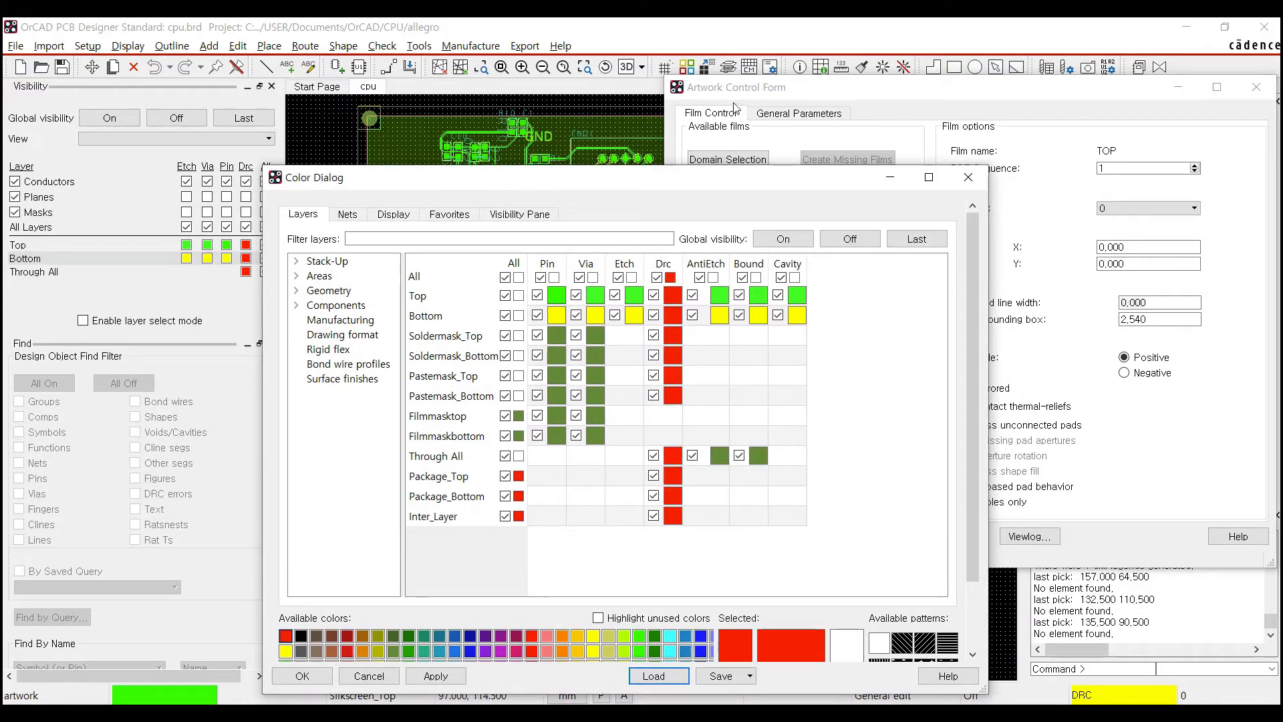
click(735, 83)
drag(290, 184, 483, 165)
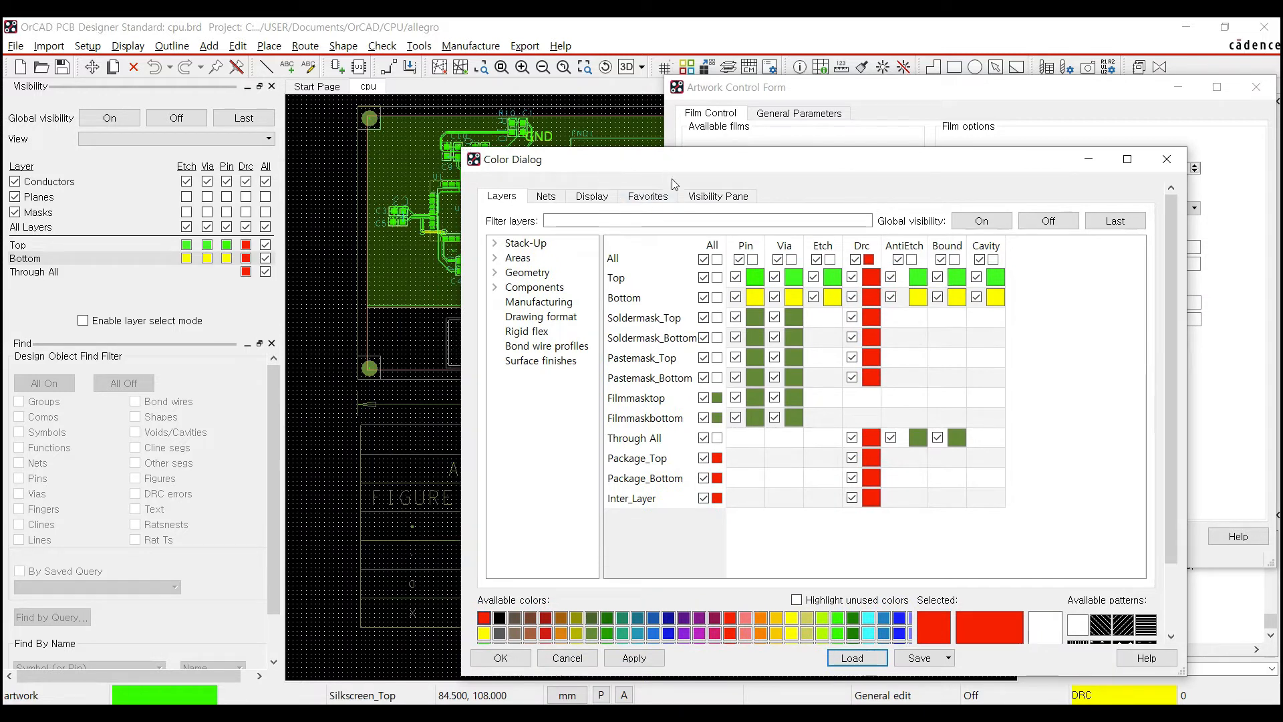
click(1047, 222)
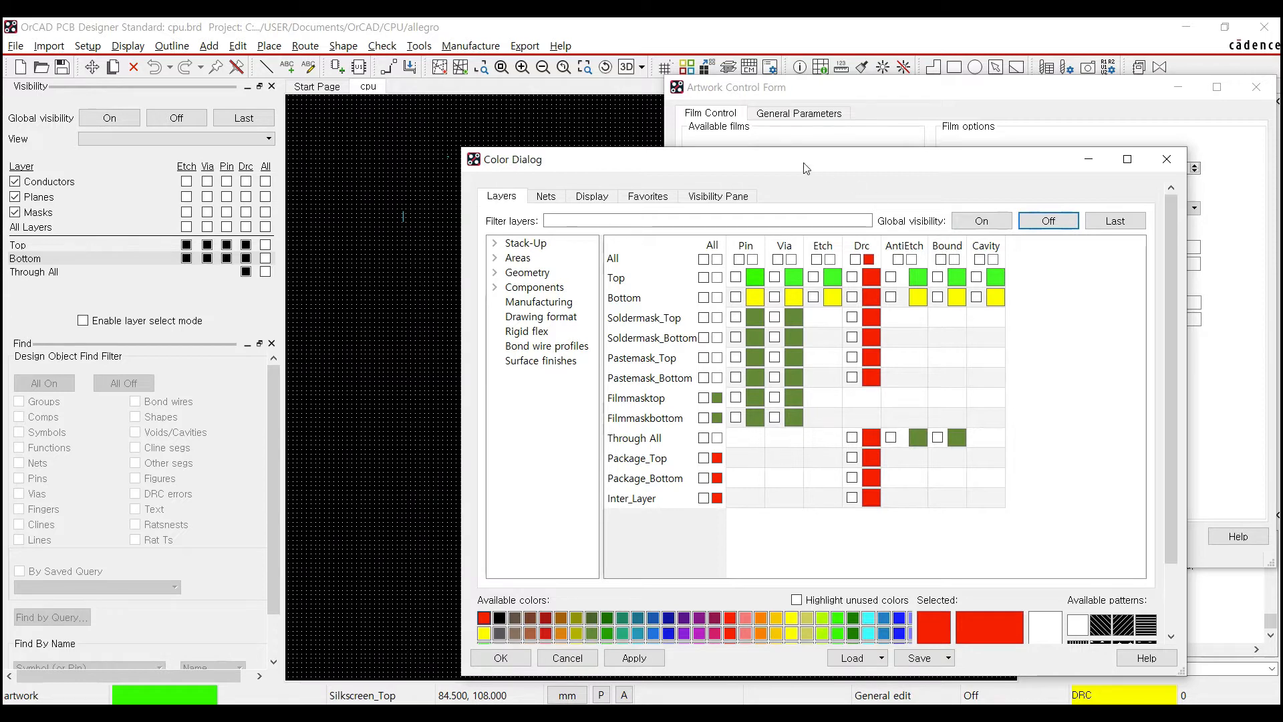
drag(782, 161, 924, 134)
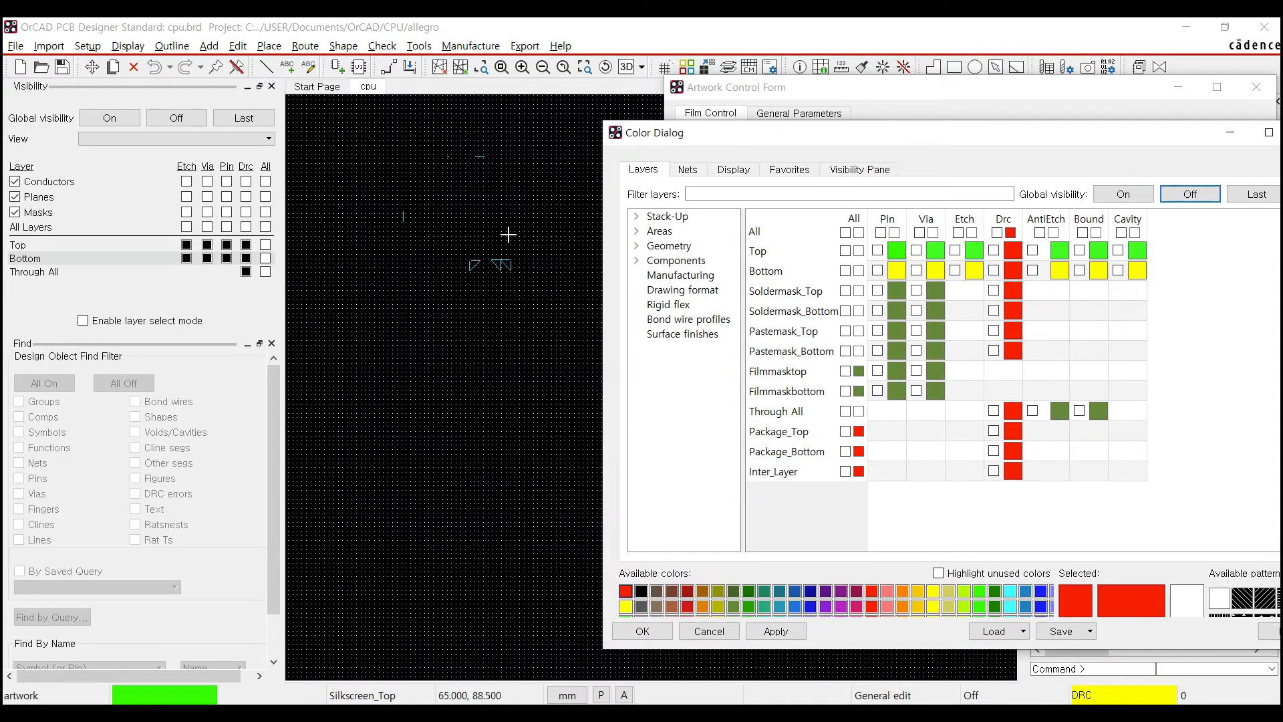
drag(883, 150, 801, 156)
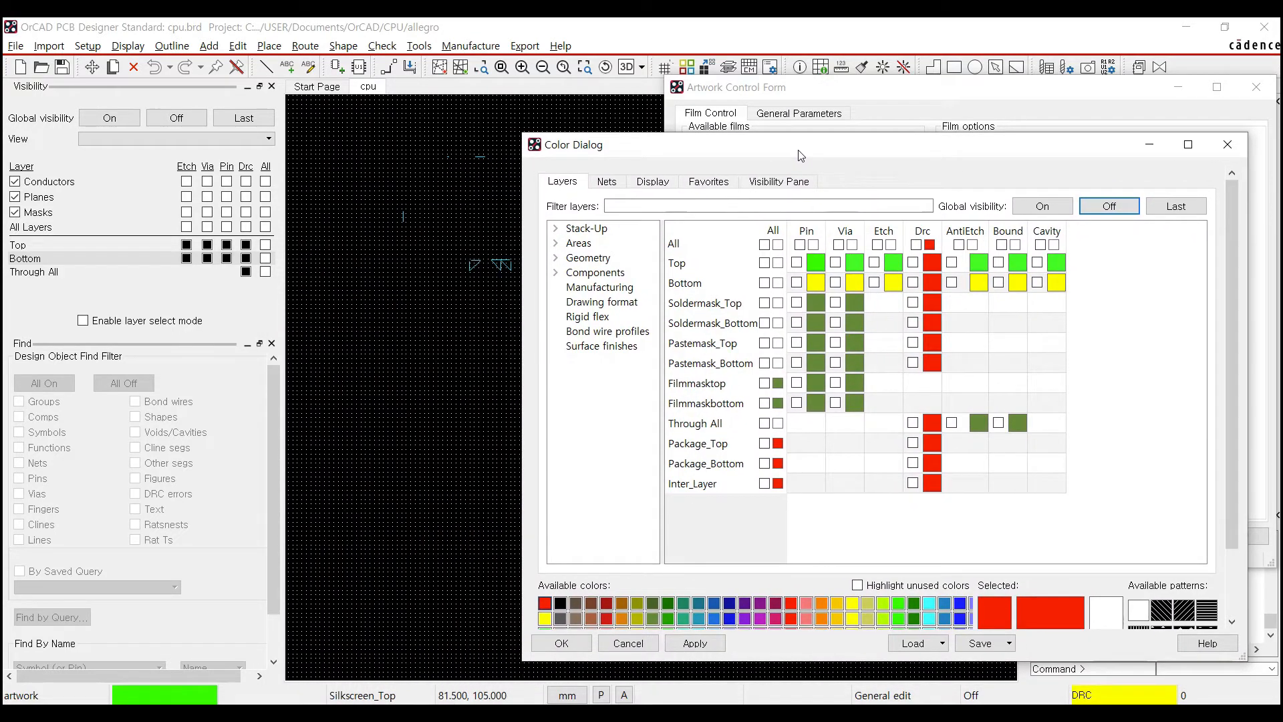
Make the Silkscreen_Top subclass visible for component RefDes and for package geometry
click(570, 275)
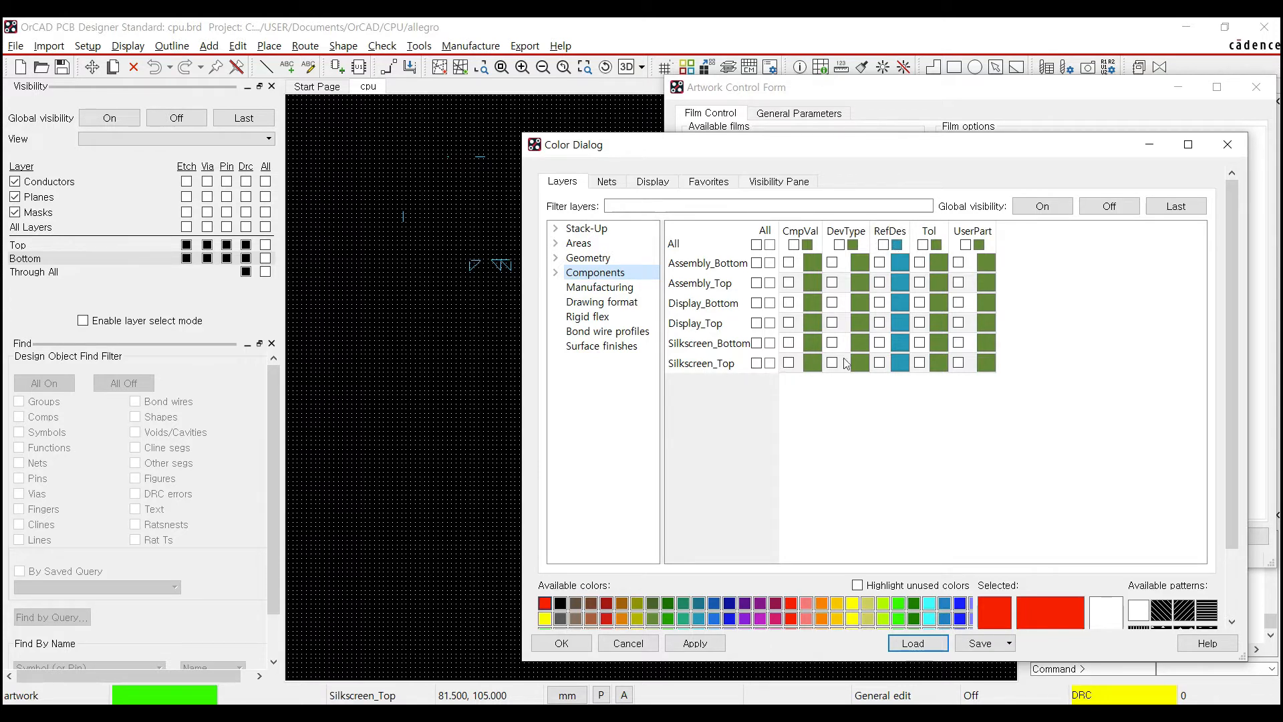
click(880, 362)
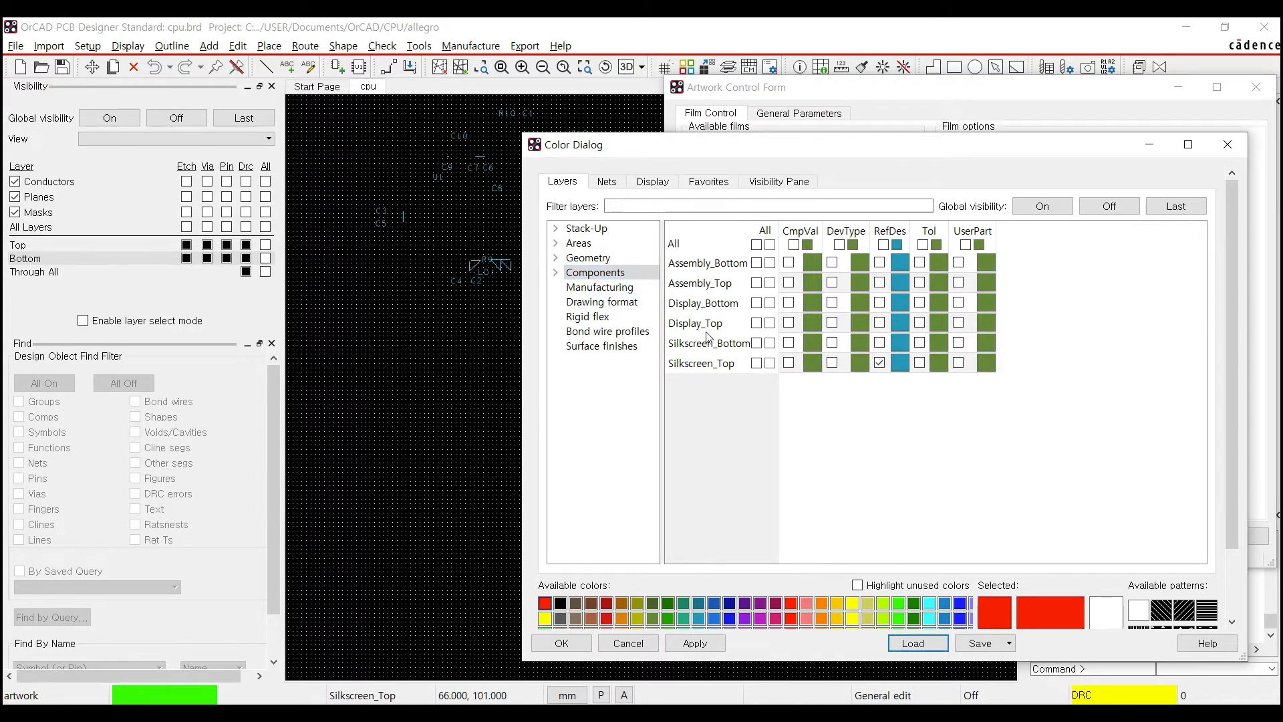
click(556, 259)
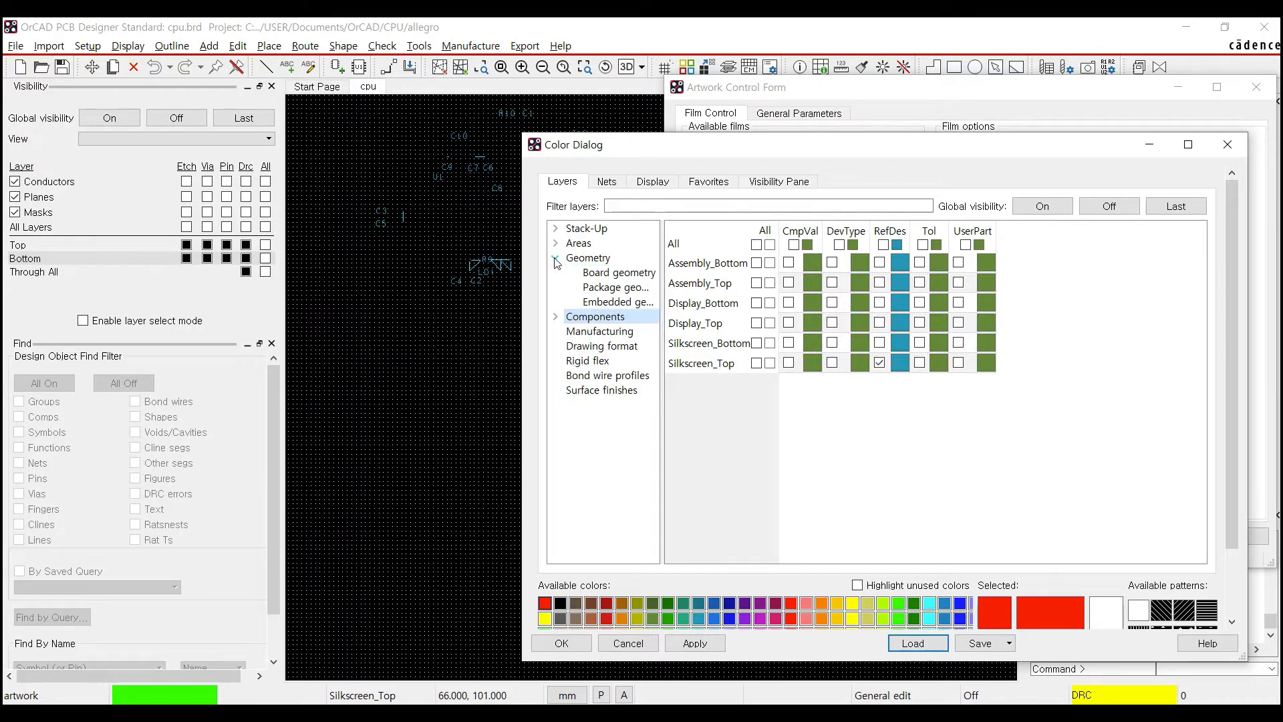
click(614, 288)
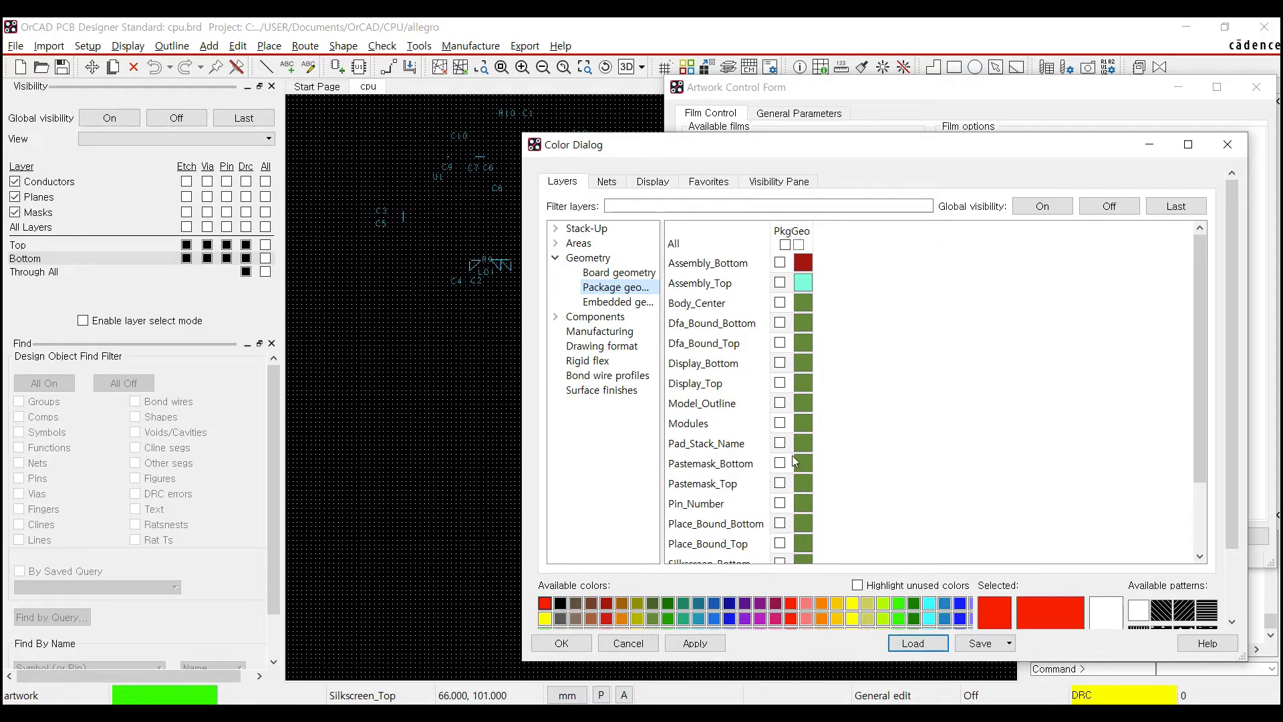
scroll(792, 468, down, 5)
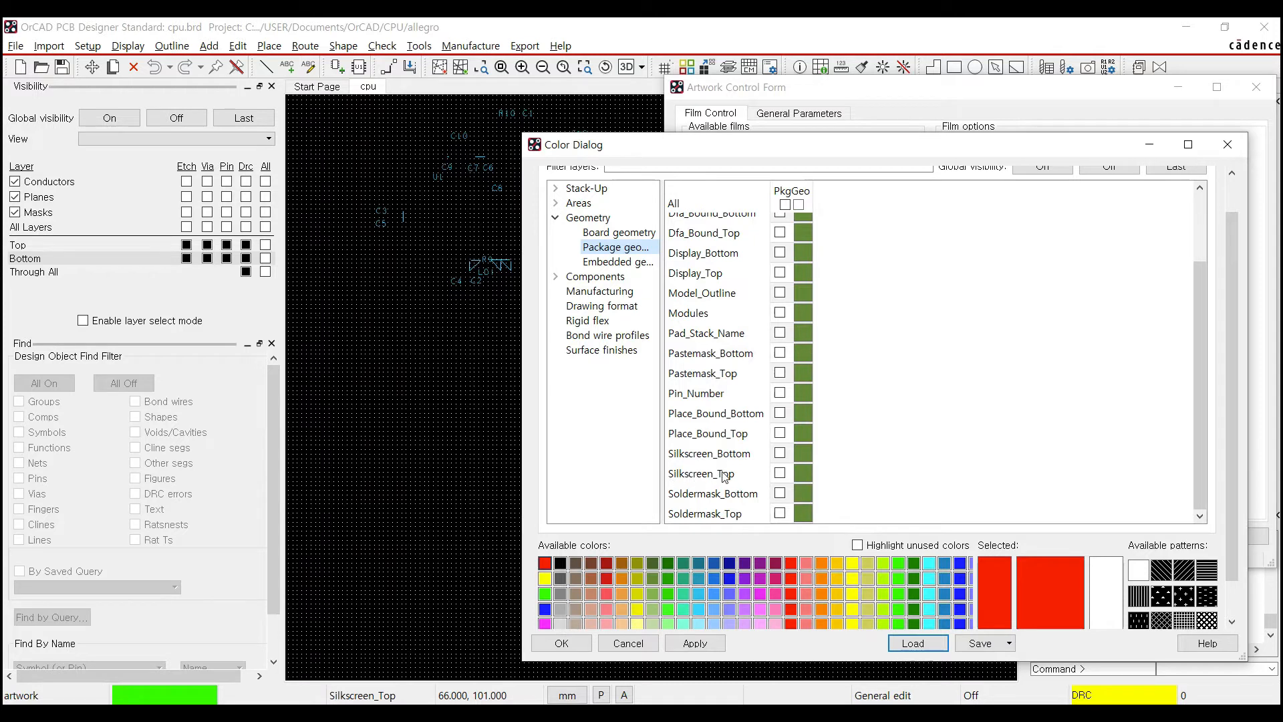
click(780, 473)
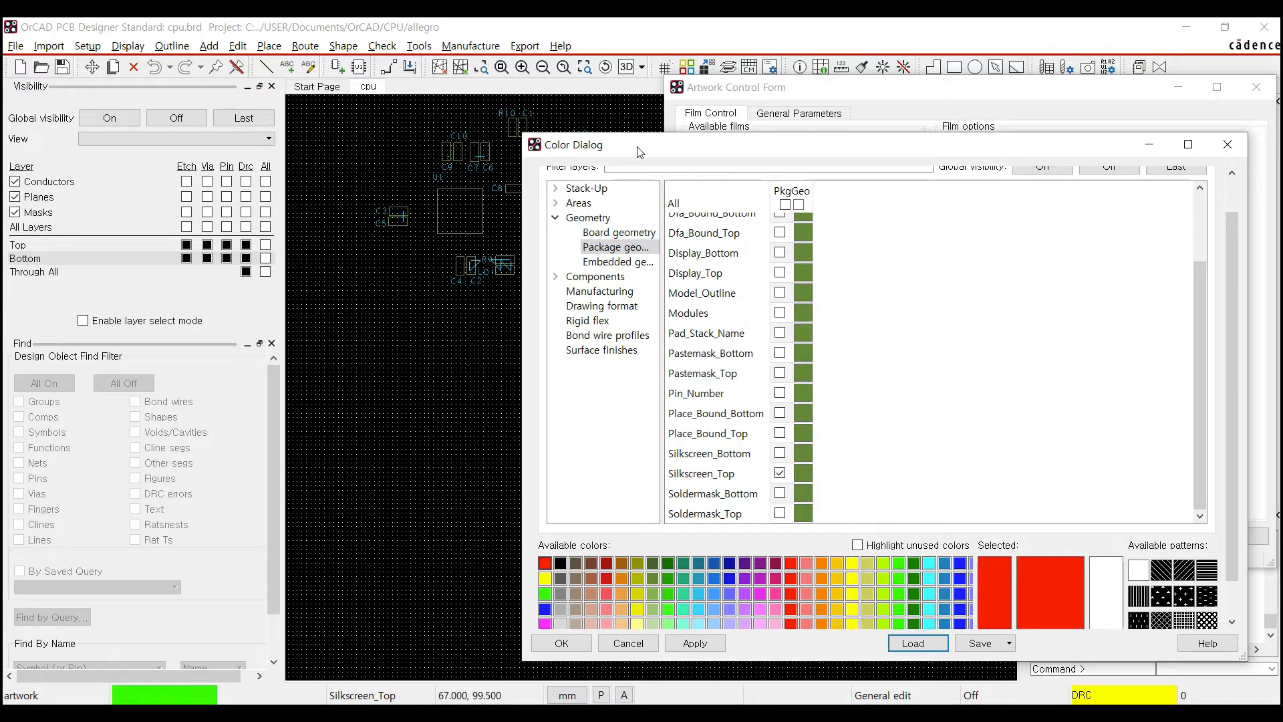
Make the board geometry subclasses Silkscreen_Top, Design_Outline and Outline visible, and apply the color settings
click(619, 233)
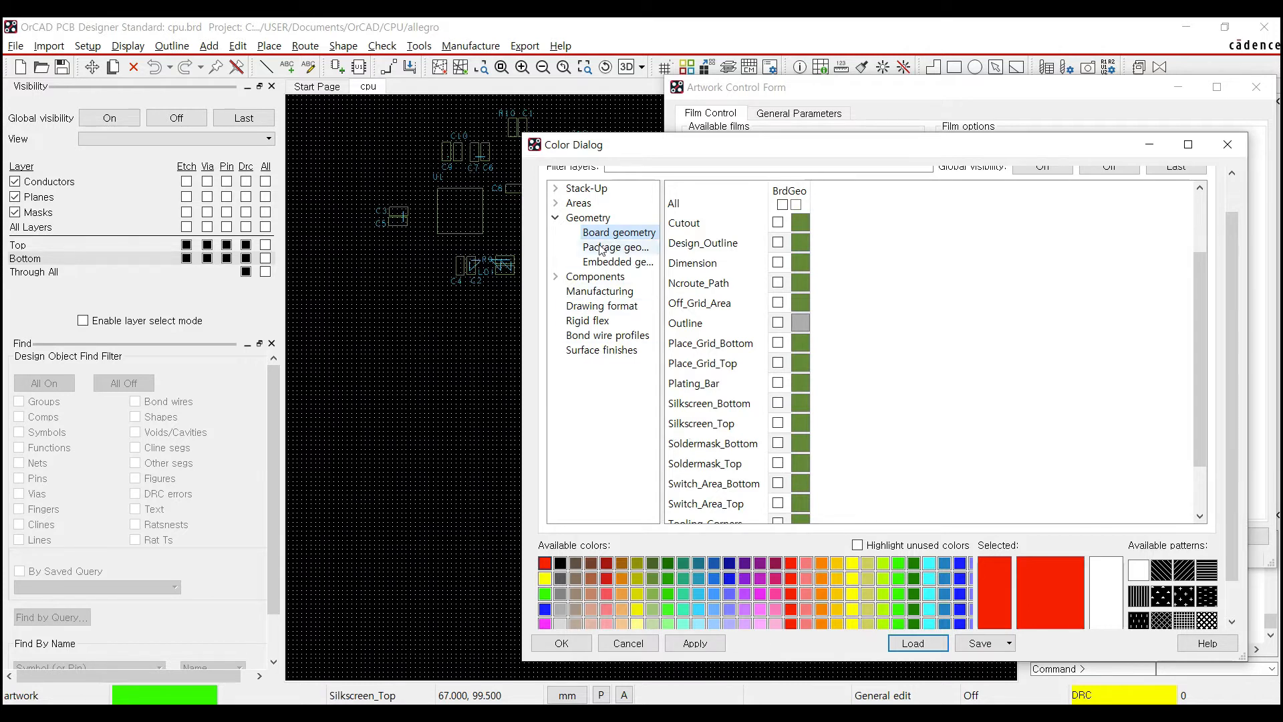
click(778, 424)
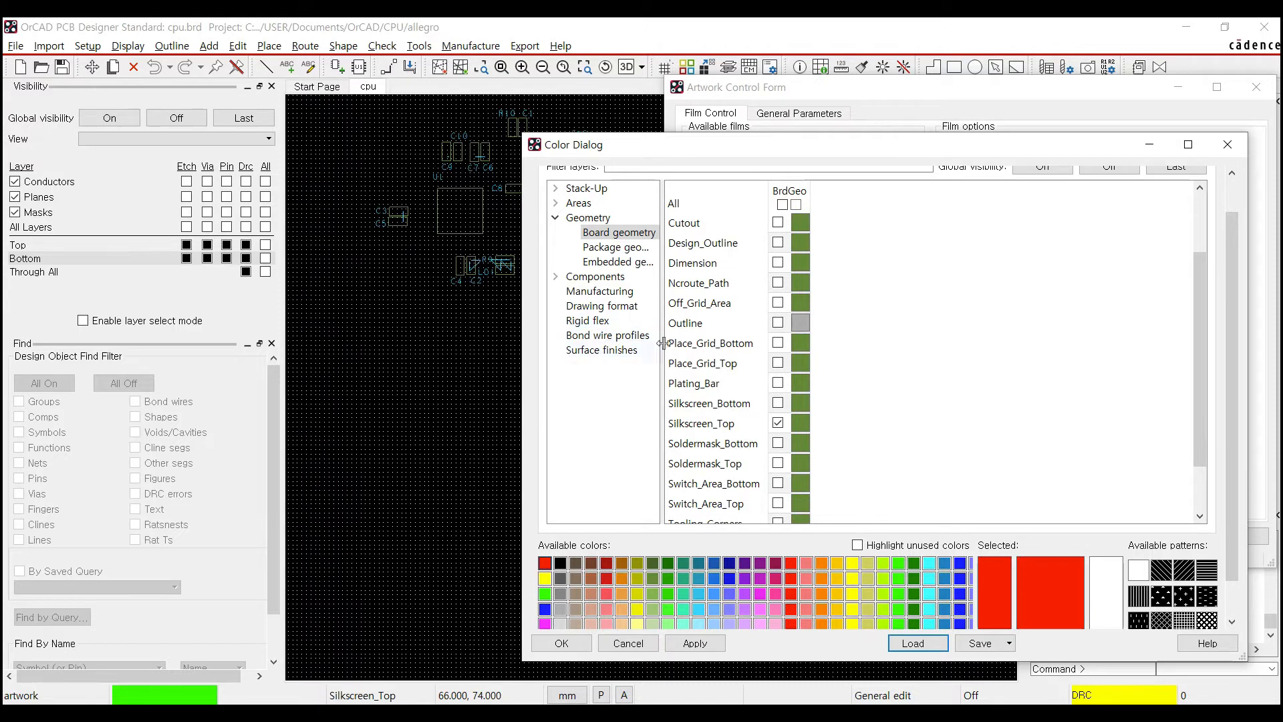
click(778, 243)
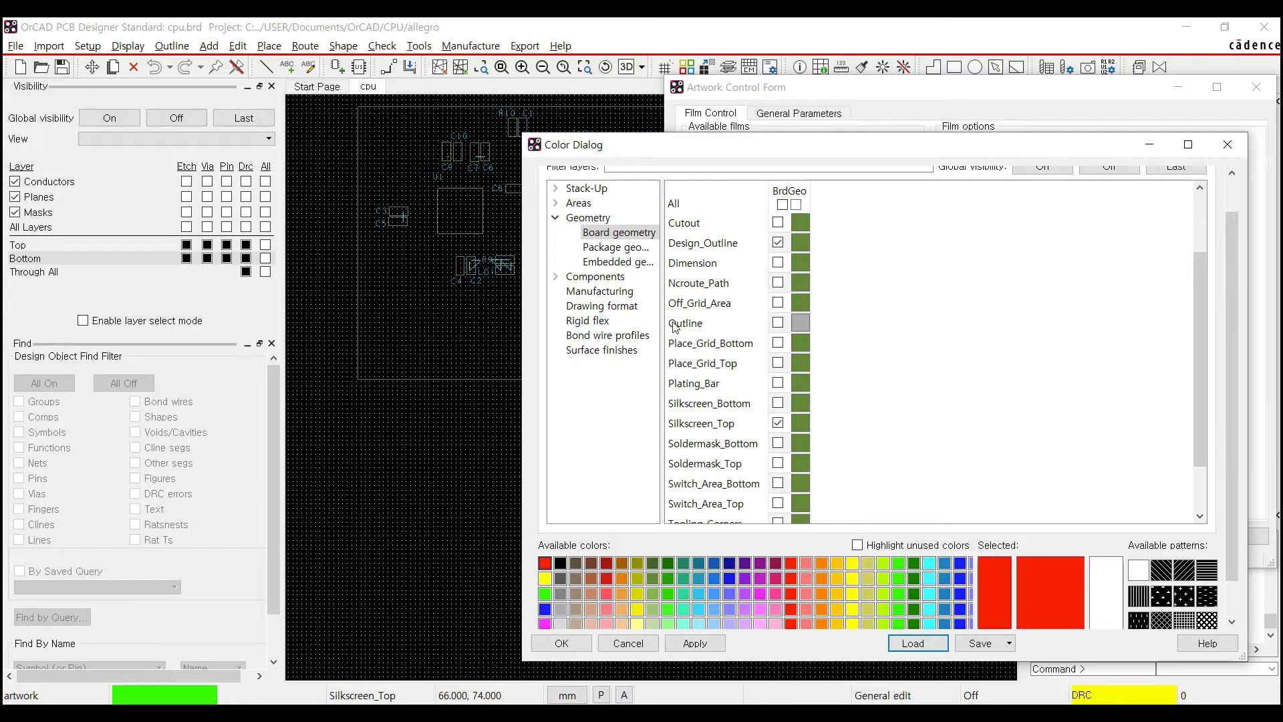
click(778, 322)
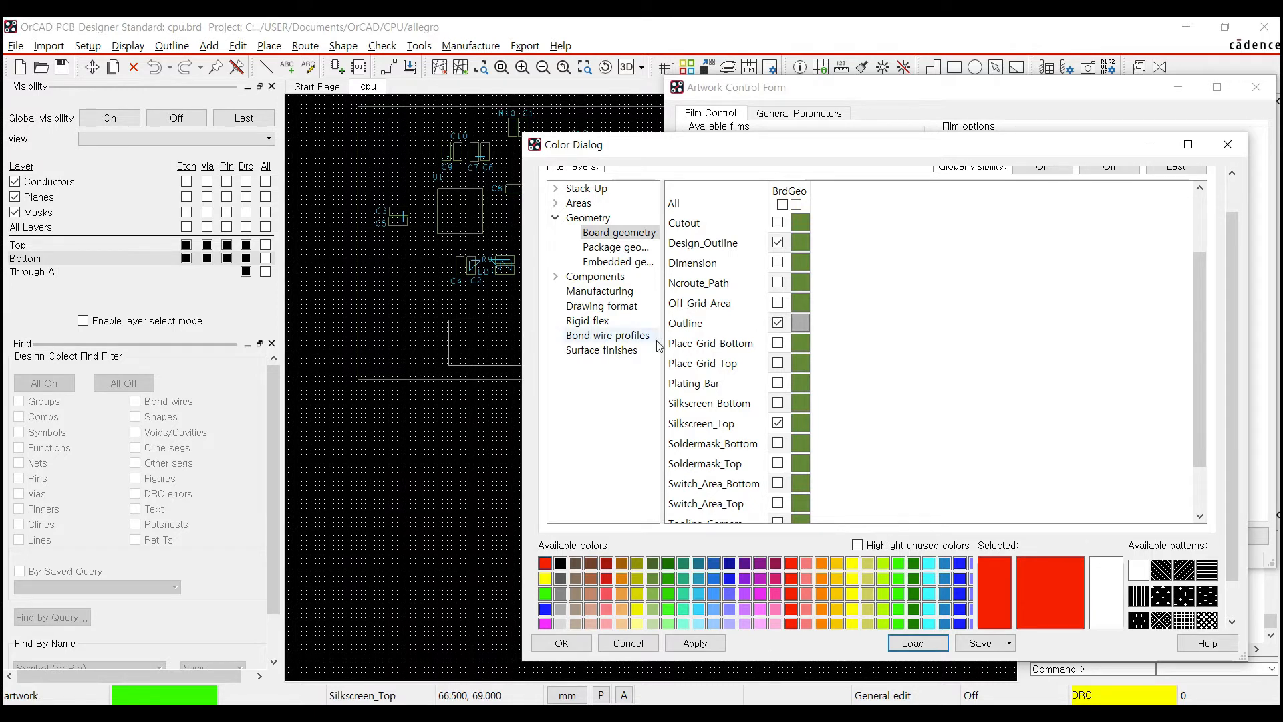
scroll(732, 360, down, 2)
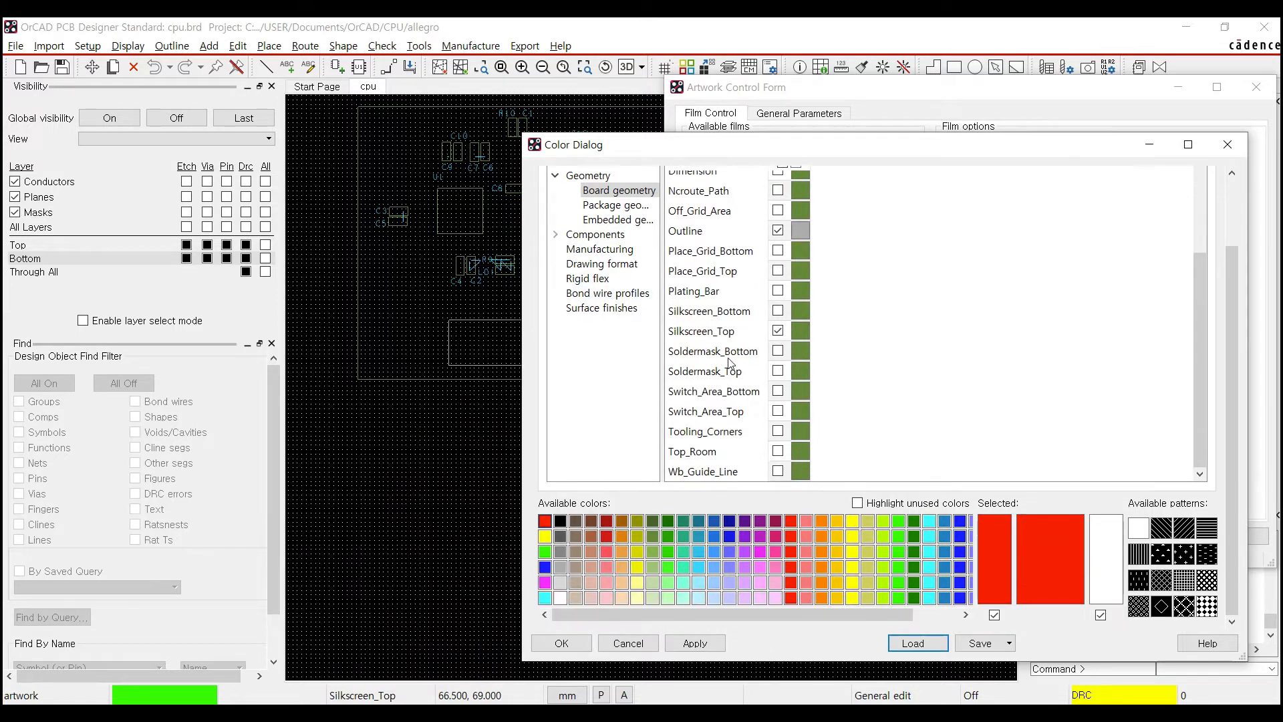
scroll(732, 361, up, 2)
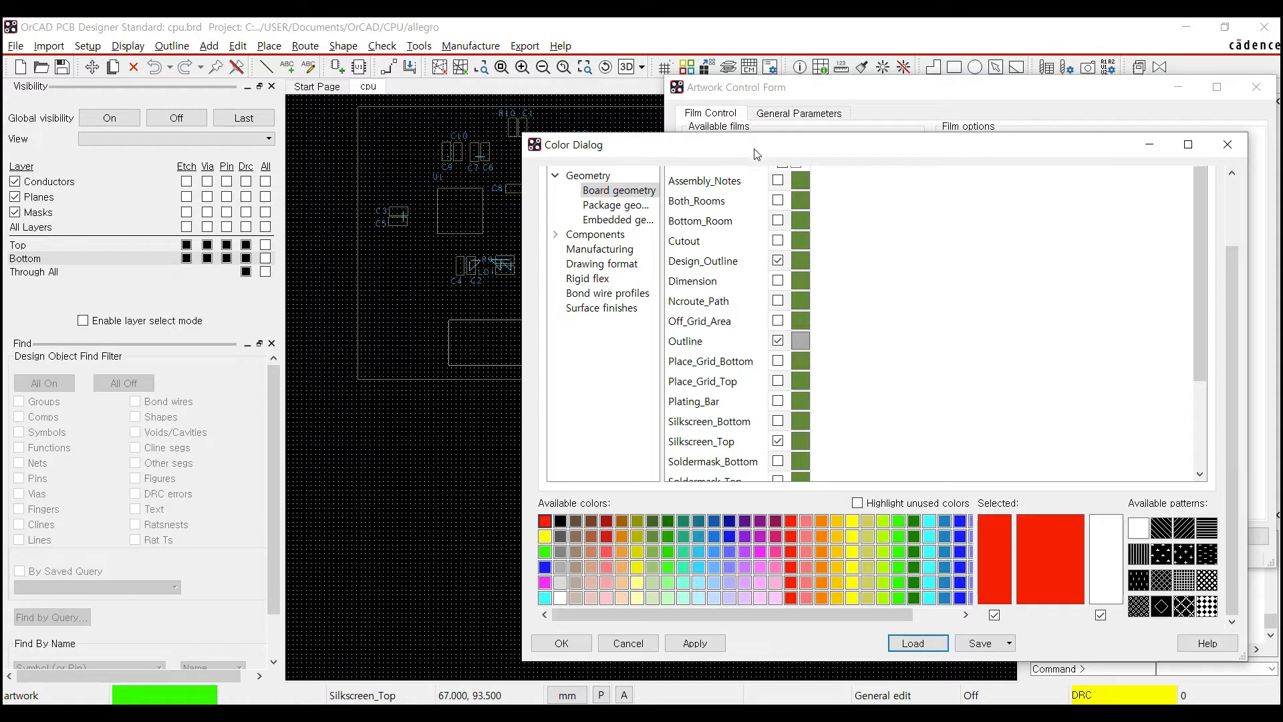
click(695, 643)
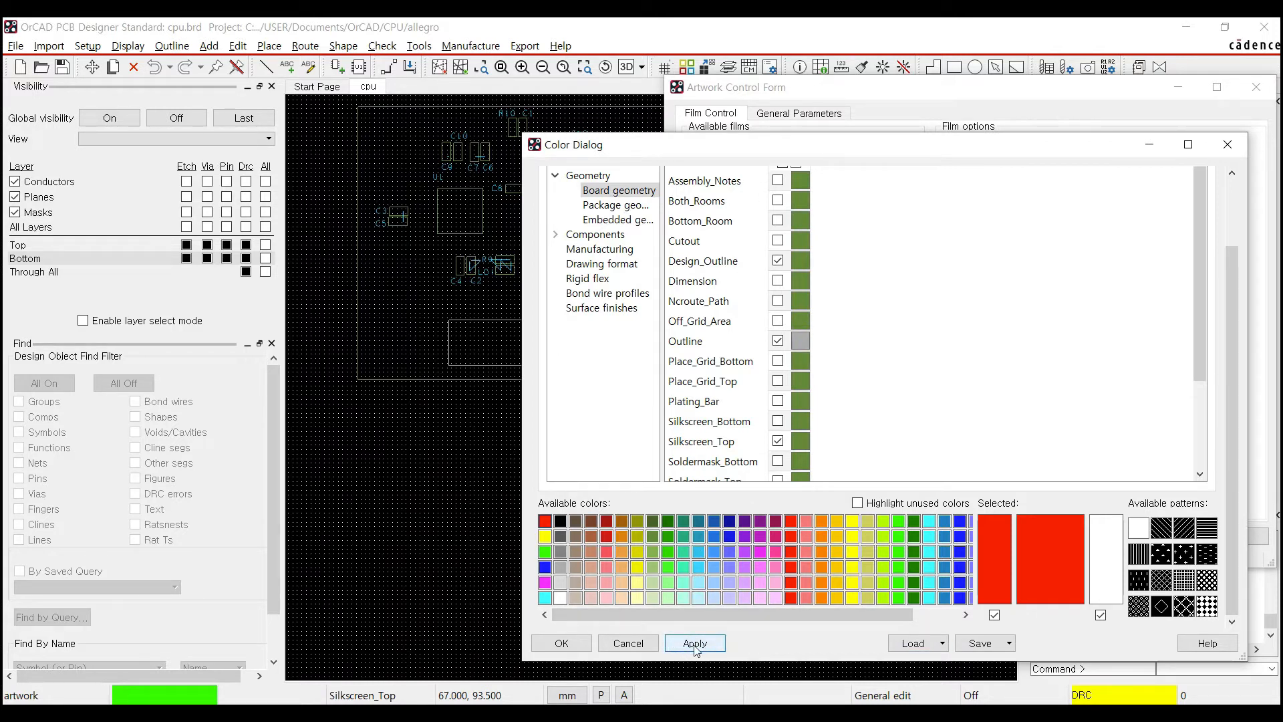
Add a new artwork film named SILKSCREEN_TOP from the currently visible layers
drag(850, 148, 345, 162)
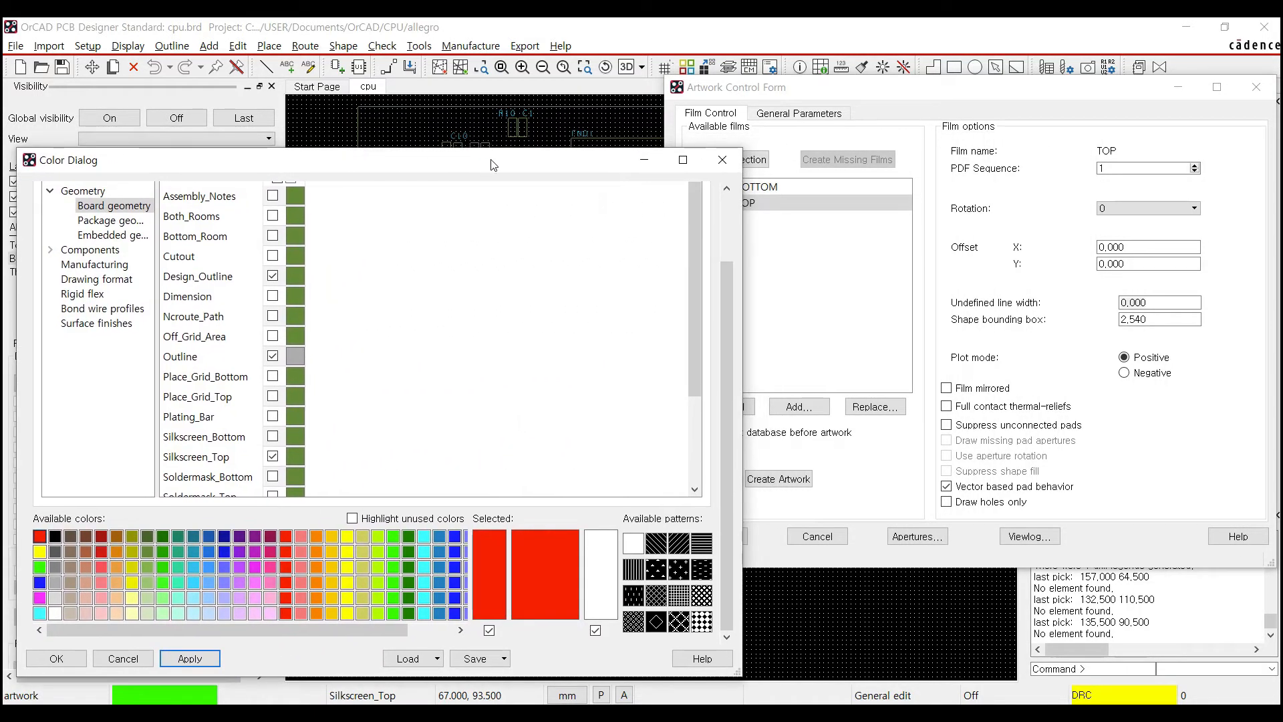
drag(493, 165, 384, 296)
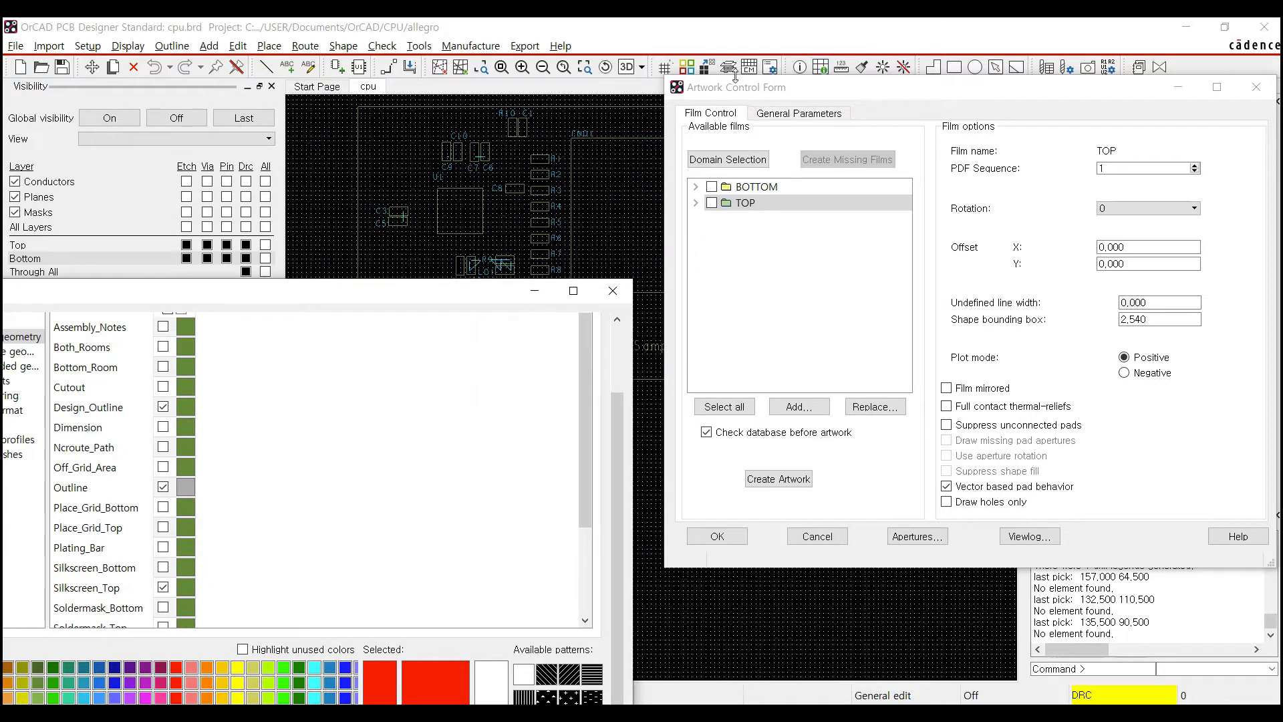
right_click(740, 205)
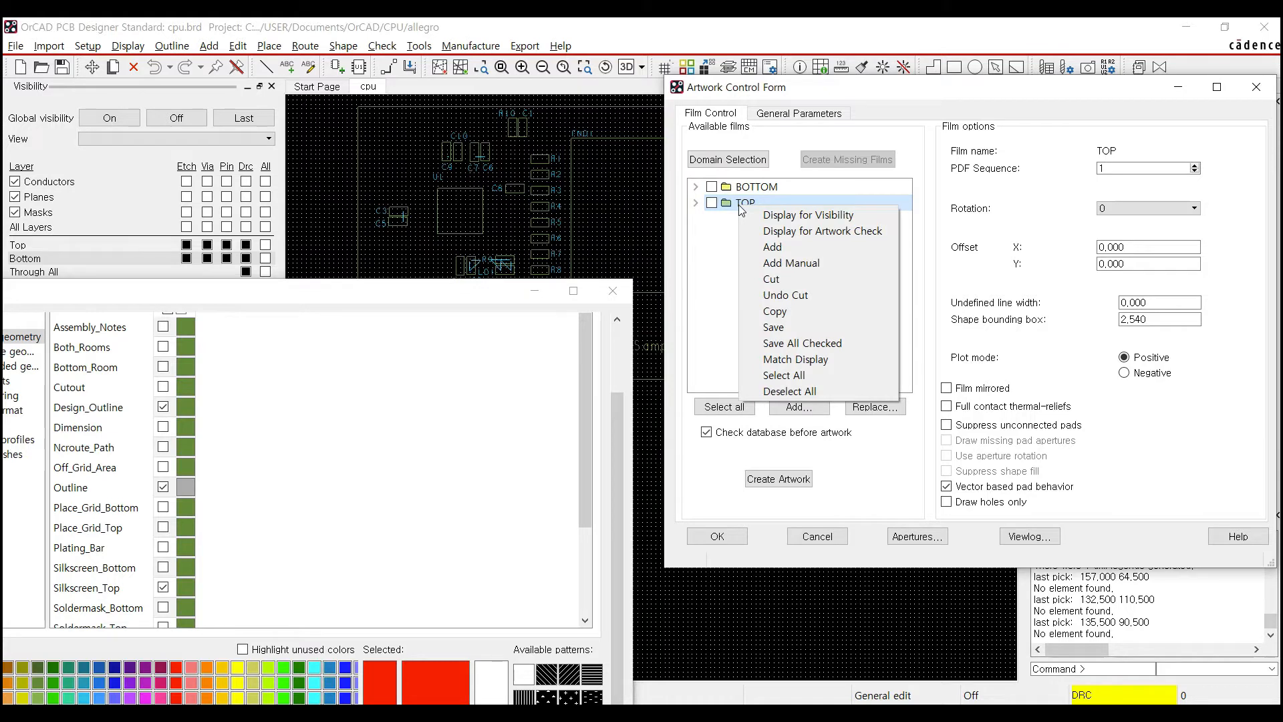
click(770, 249)
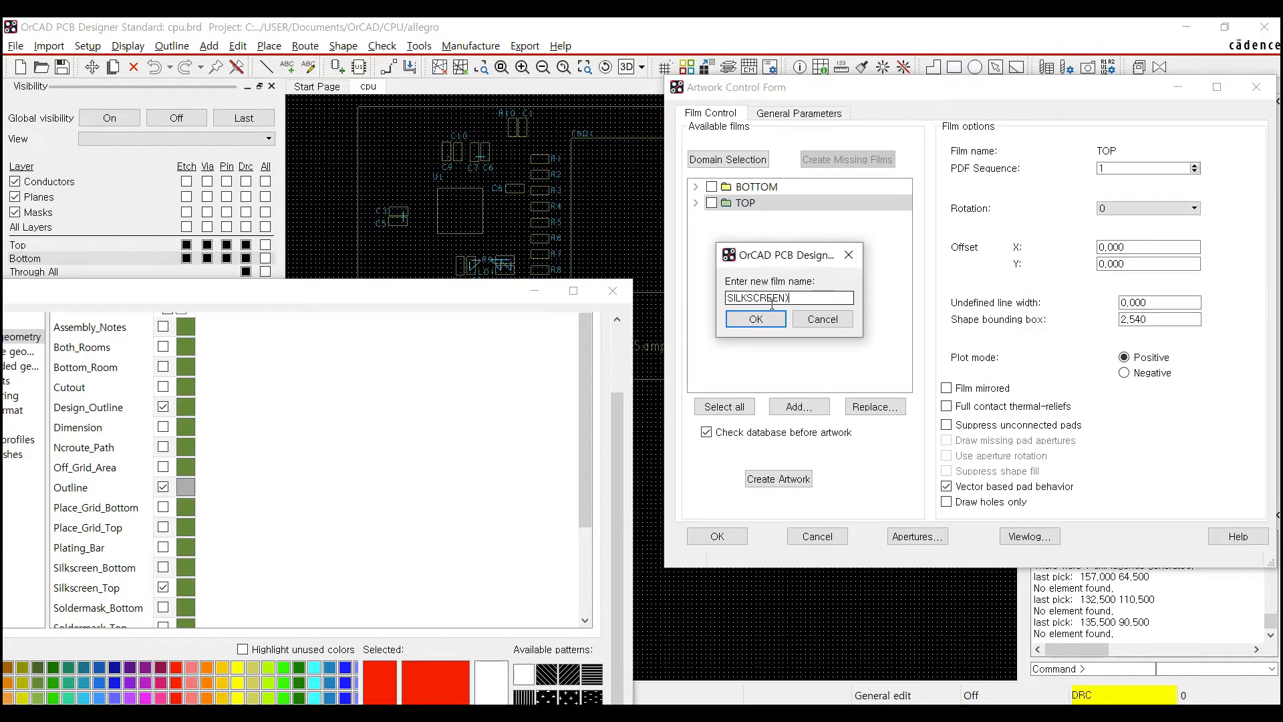
text(SILKSCREEN_TOP)
click(756, 319)
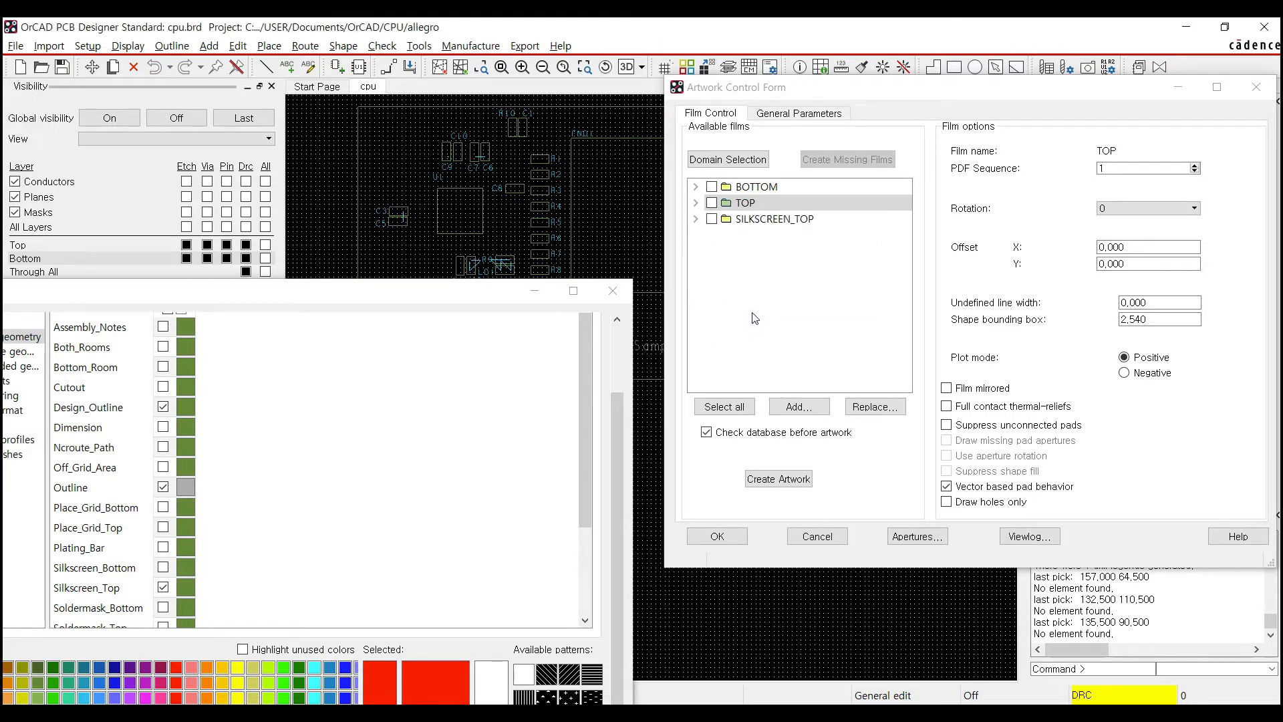
Expand the SILKSCREEN_TOP film to show its layers and set its undefined line width to 0.2
click(695, 220)
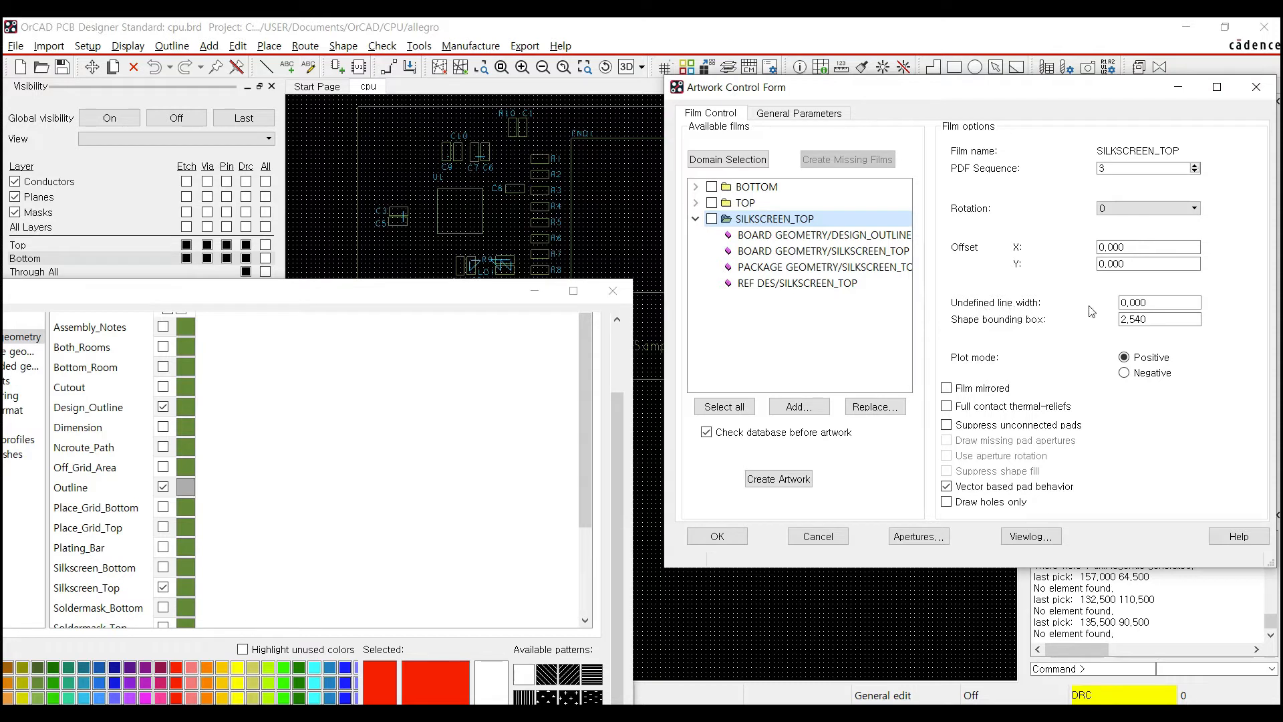
click(1130, 302)
click(1129, 302)
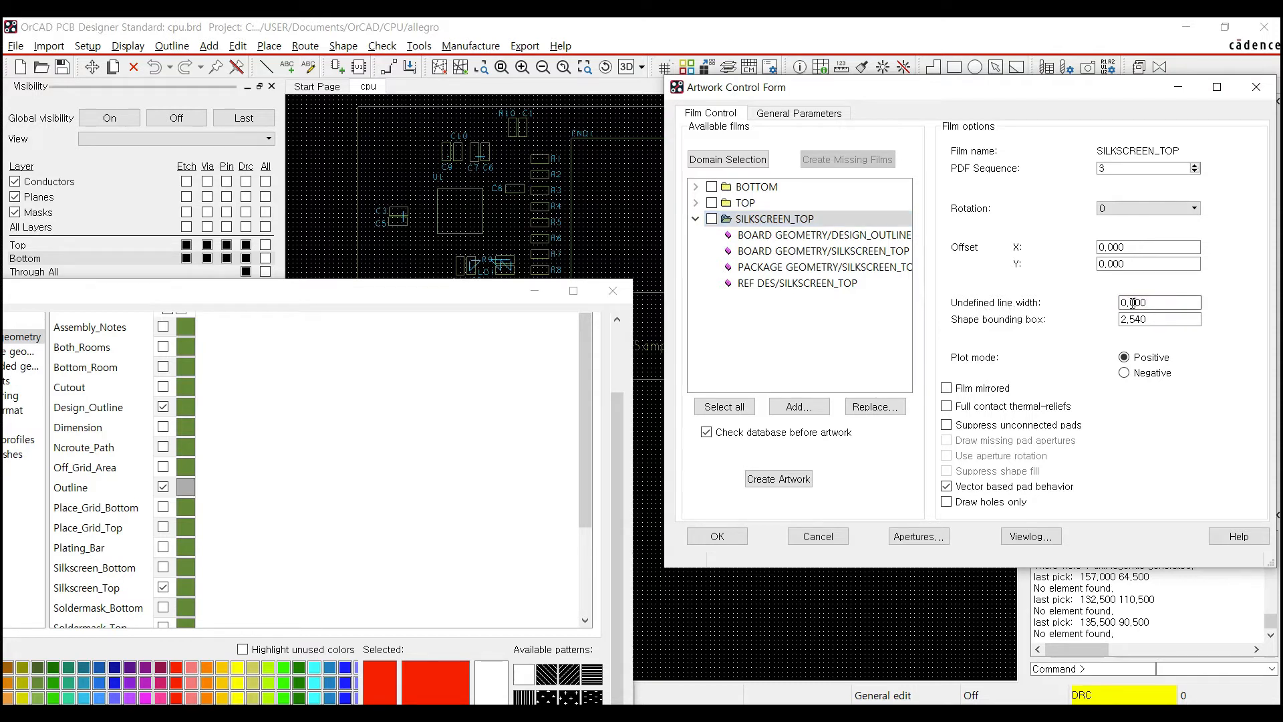
drag(1133, 302, 1179, 303)
text(2)
click(806, 238)
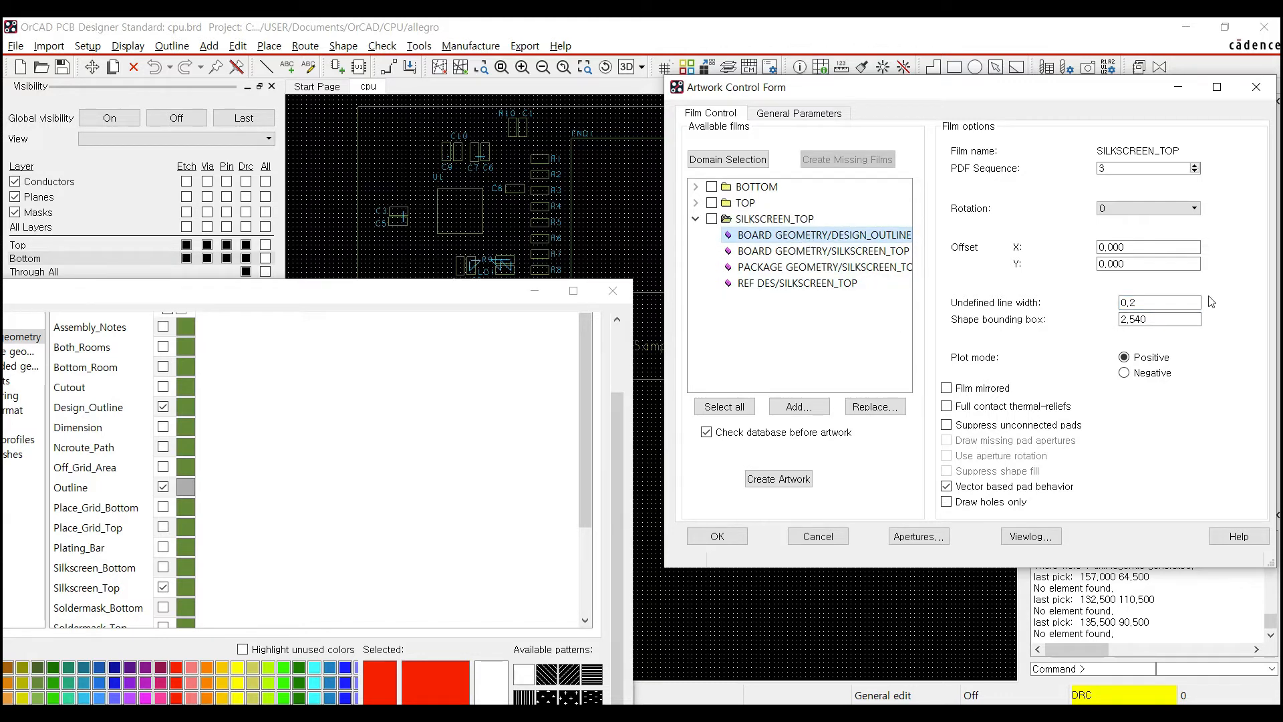
click(823, 268)
click(807, 252)
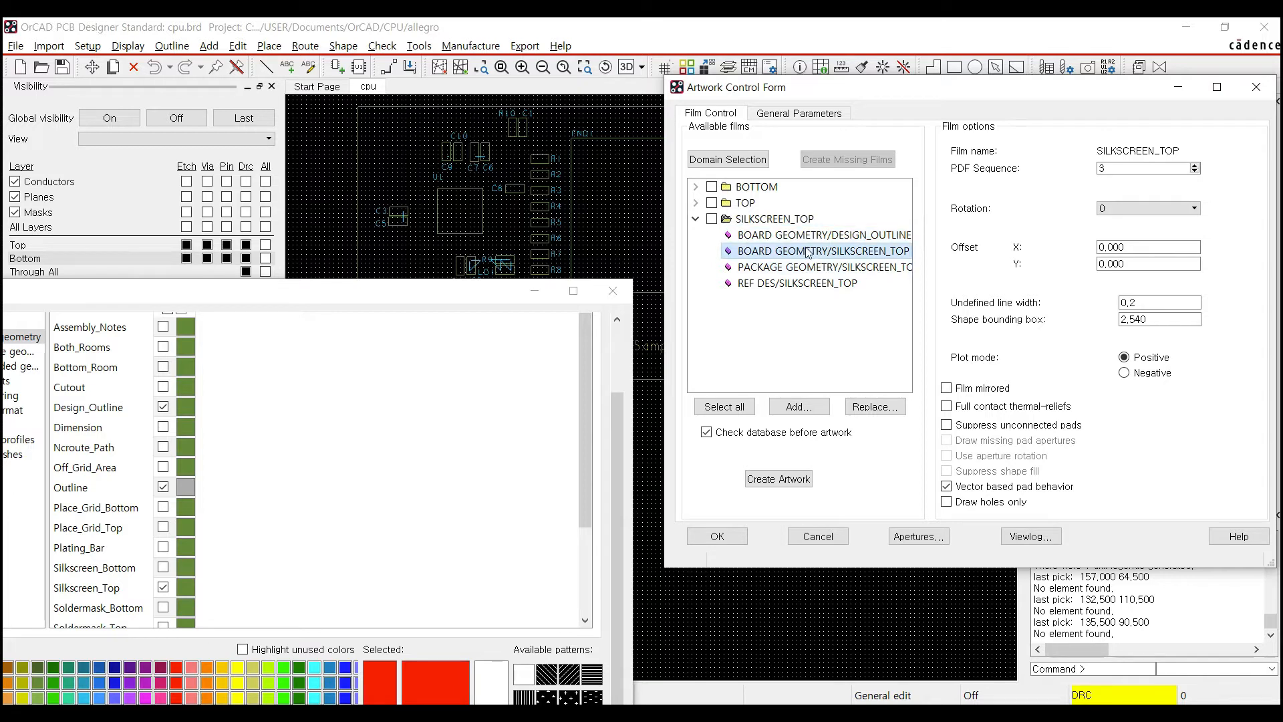
Compare the undefined line width settings of the TOP and SILKSCREEN_TOP films
click(743, 204)
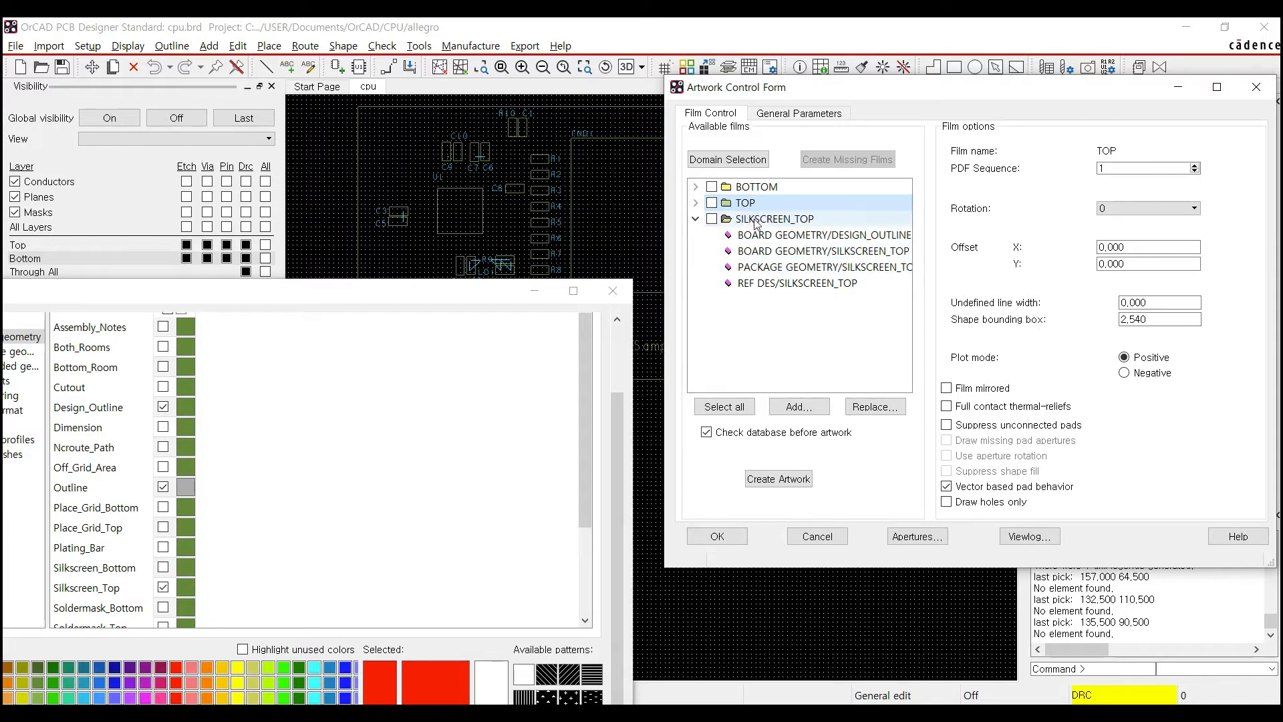
click(756, 221)
click(1143, 306)
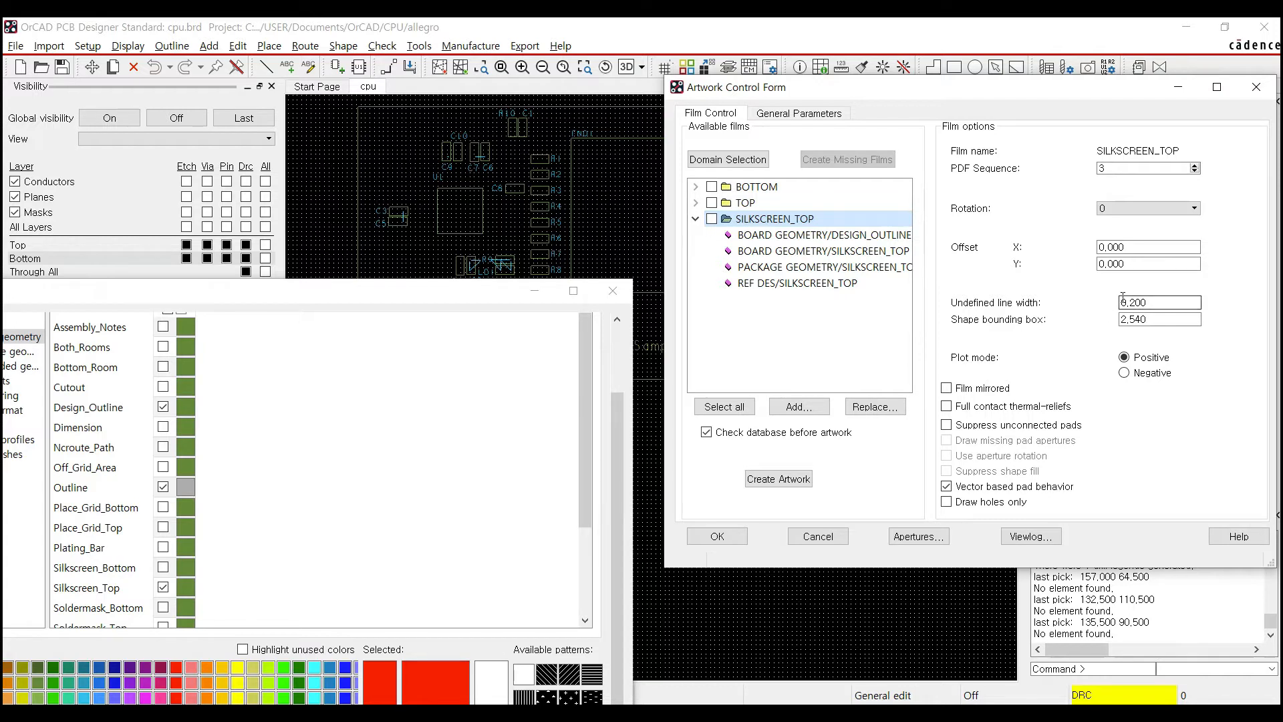
click(744, 203)
click(763, 223)
click(750, 204)
click(753, 220)
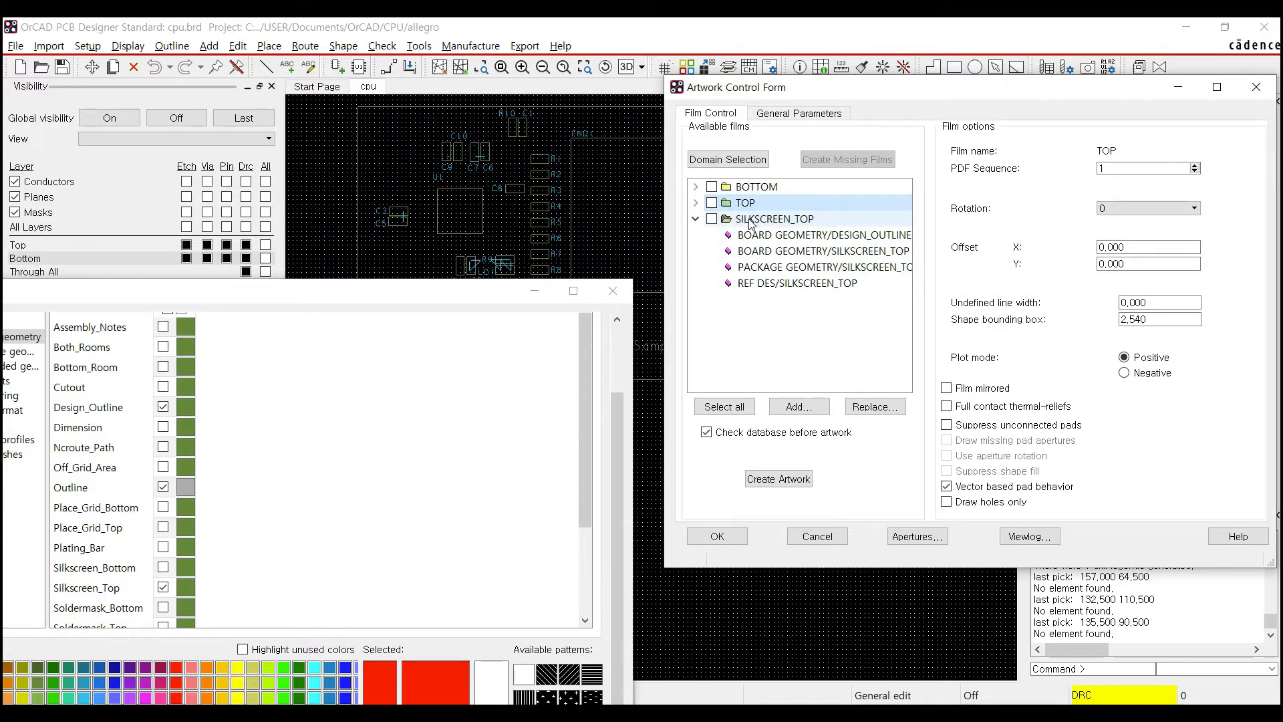
Review the layers contained in the SILKSCREEN_TOP film alongside the visible board geometry subclasses in the color settings
click(697, 219)
drag(343, 296, 789, 123)
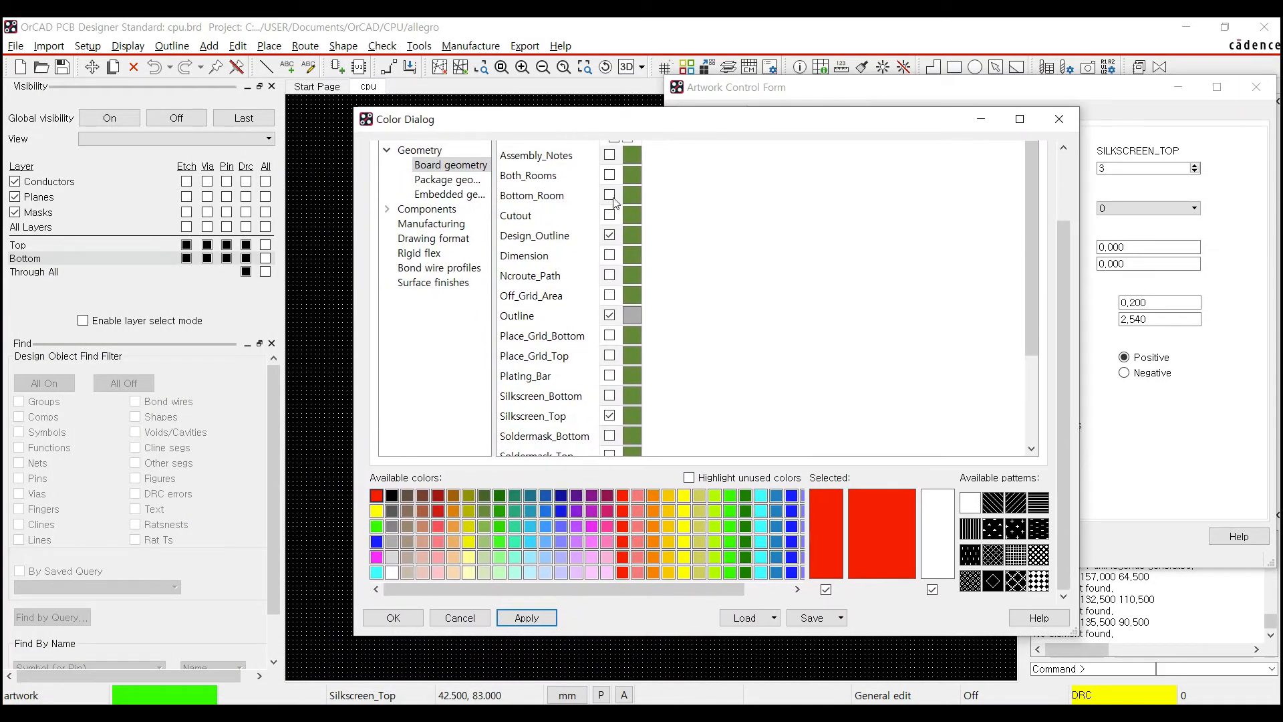
drag(560, 120, 772, 149)
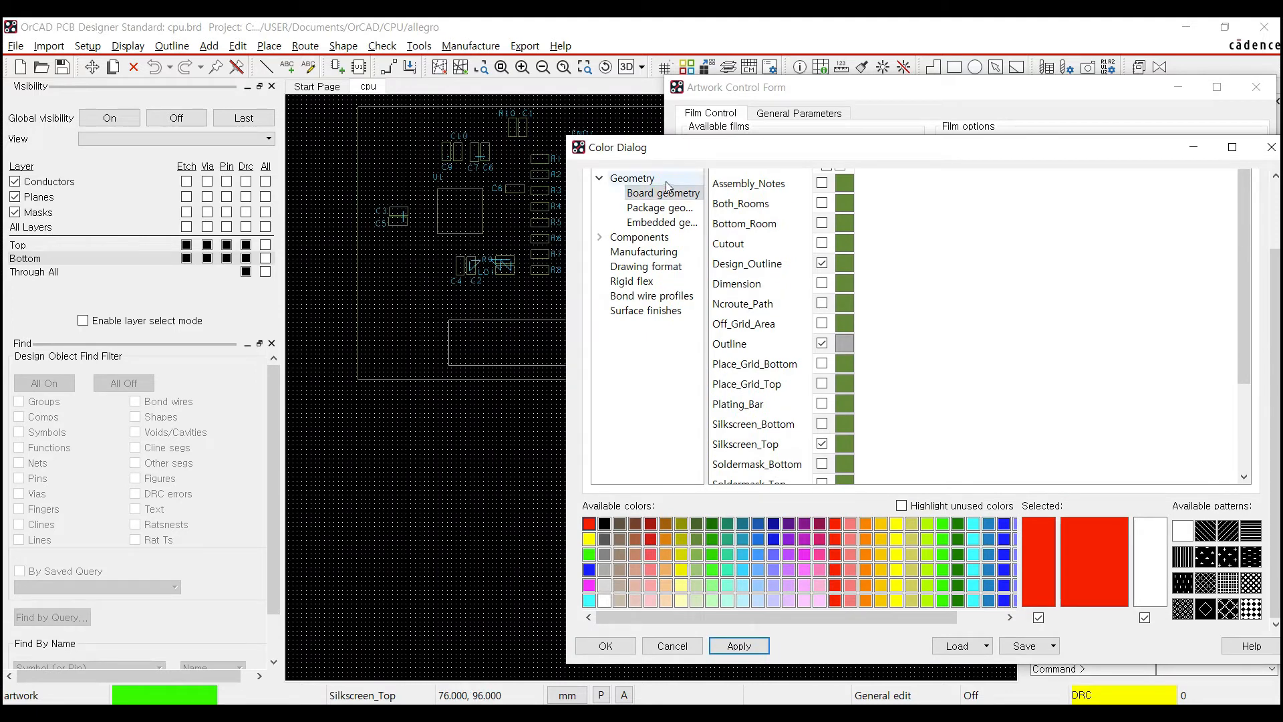
drag(762, 149, 90, 245)
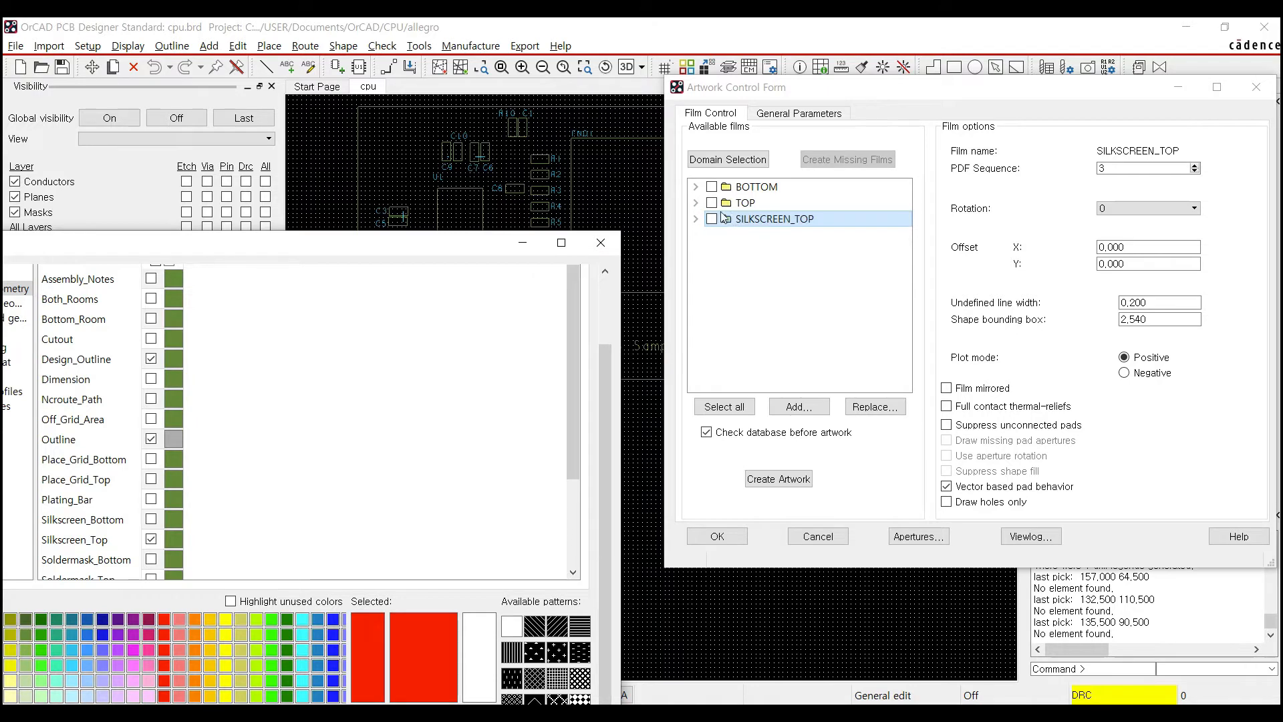
click(702, 223)
click(697, 219)
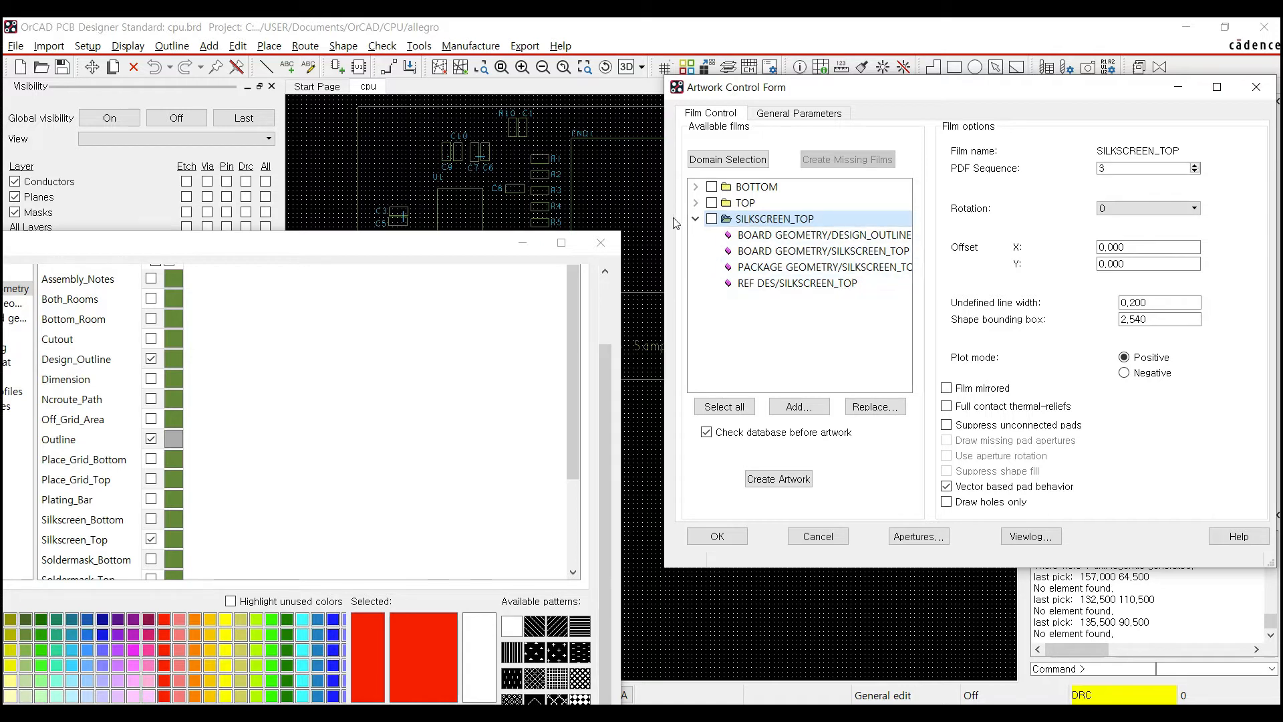
click(696, 218)
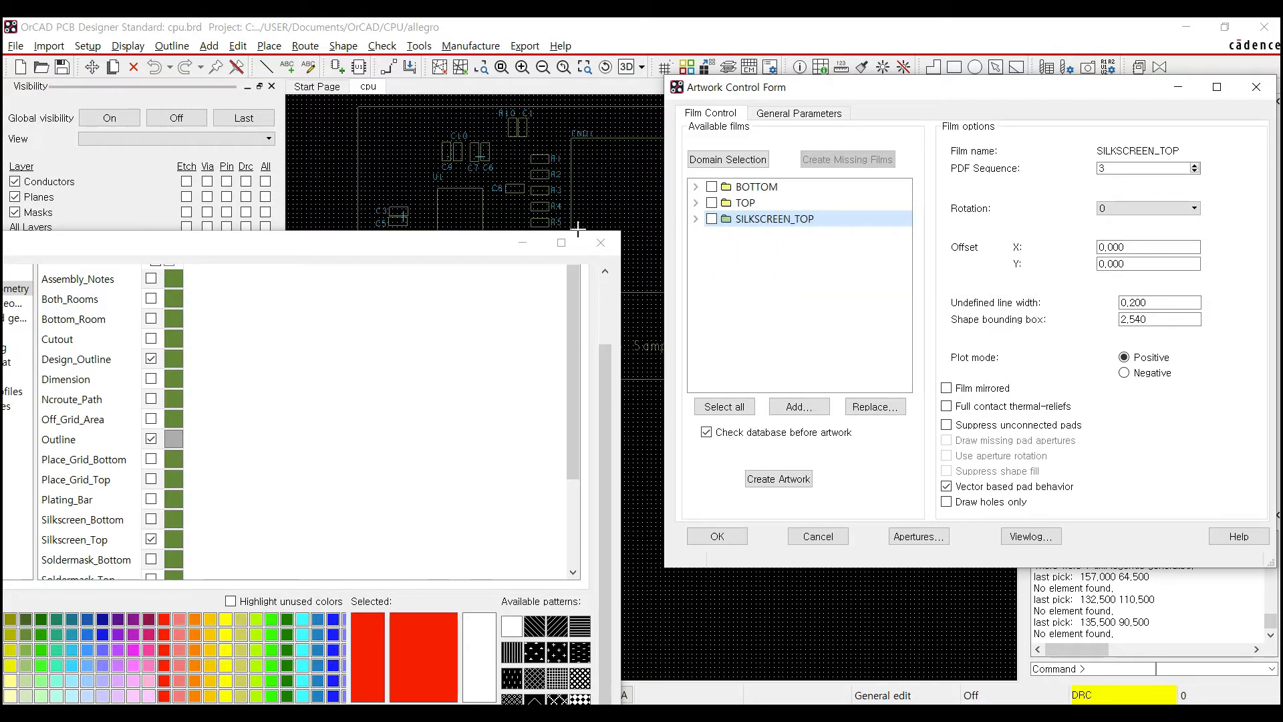
Turn off the global visibility of all layers in the color settings
drag(474, 246, 982, 165)
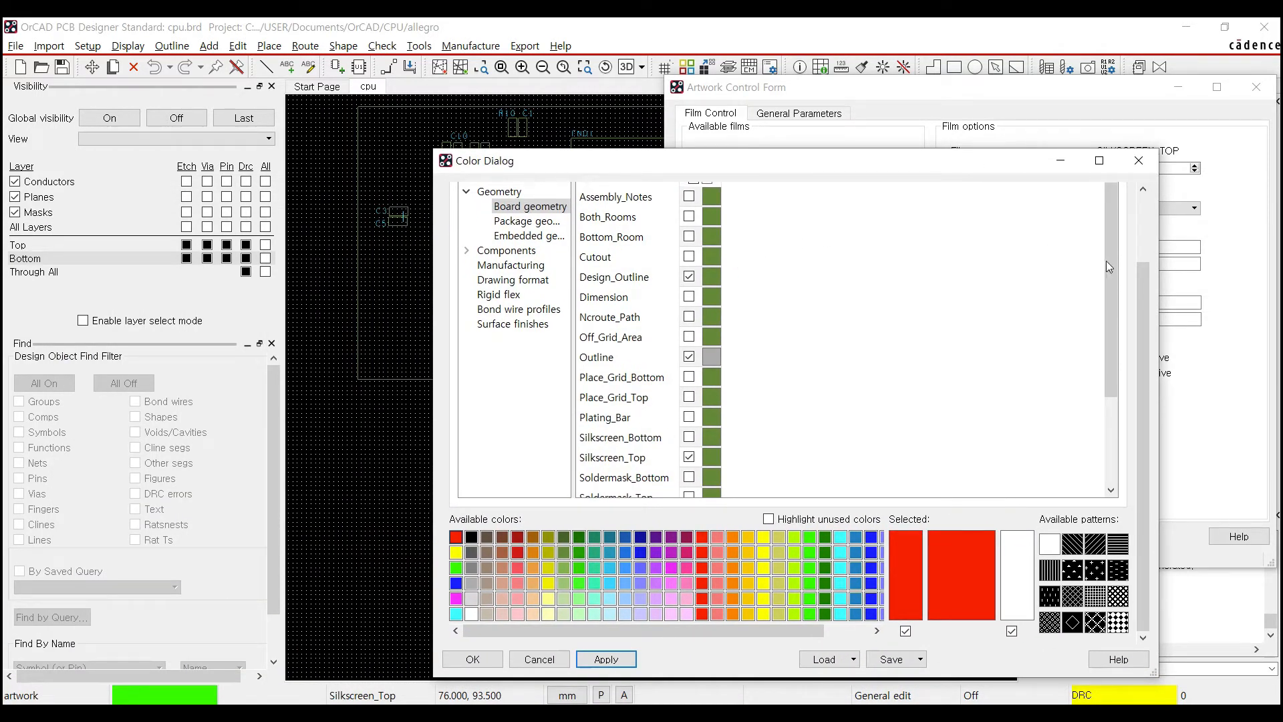
drag(1144, 274, 1144, 201)
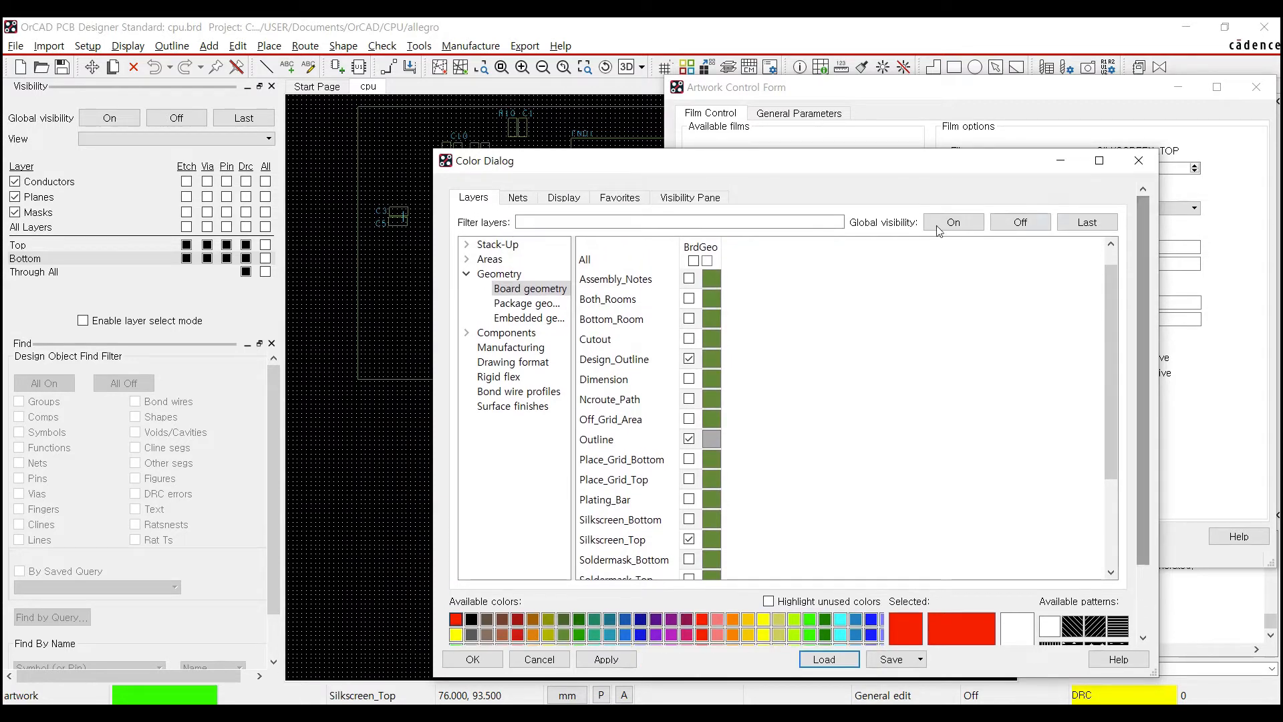
click(1033, 227)
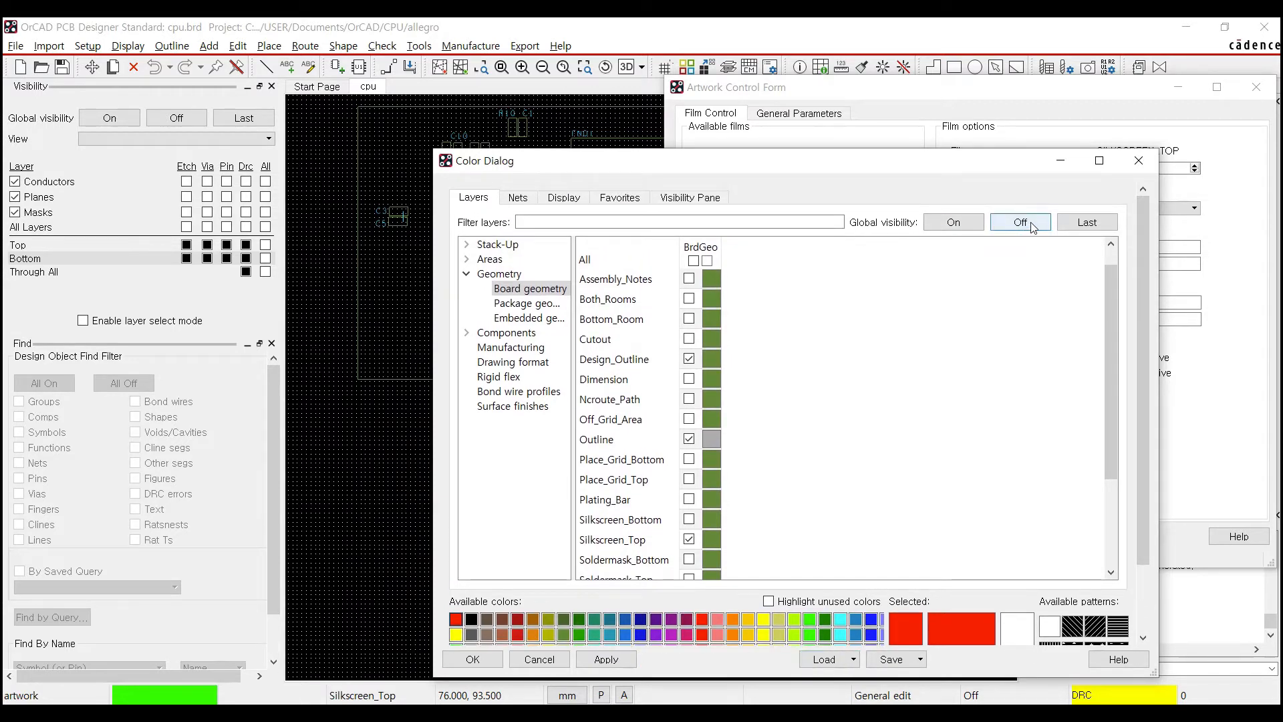
click(1033, 227)
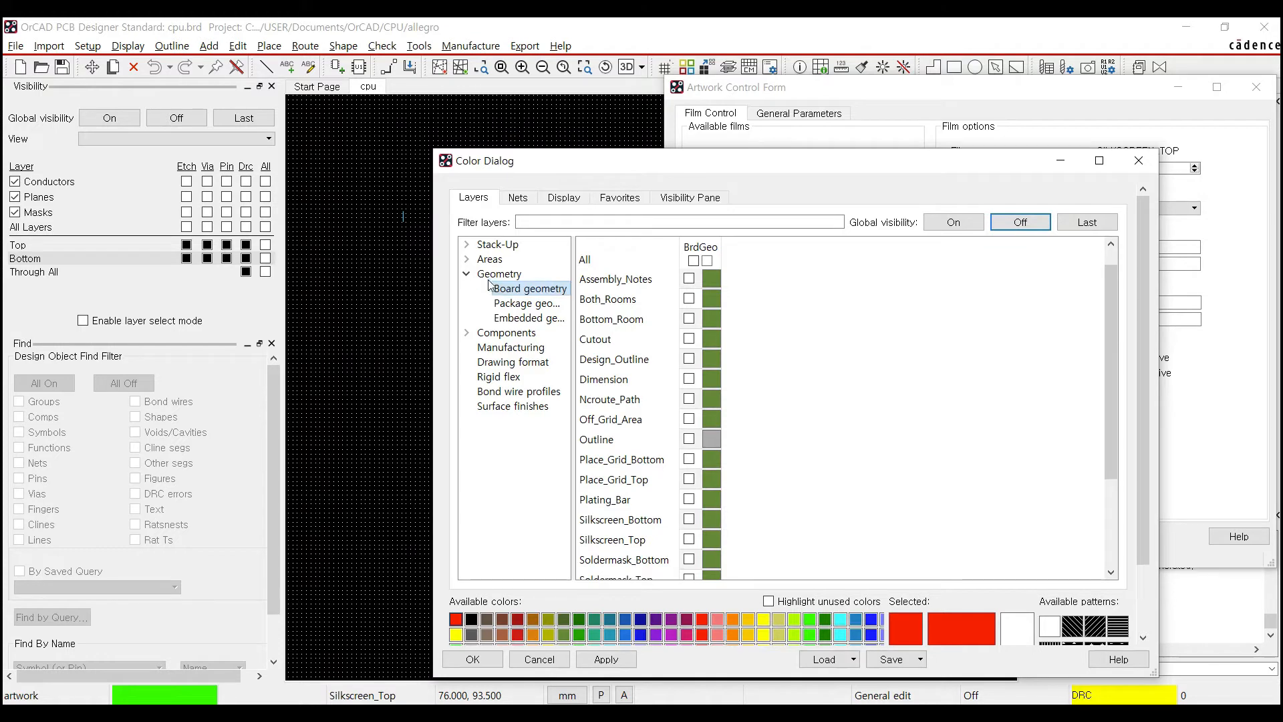
Make the pins of the Soldermask_Top stack-up layer visible
click(466, 274)
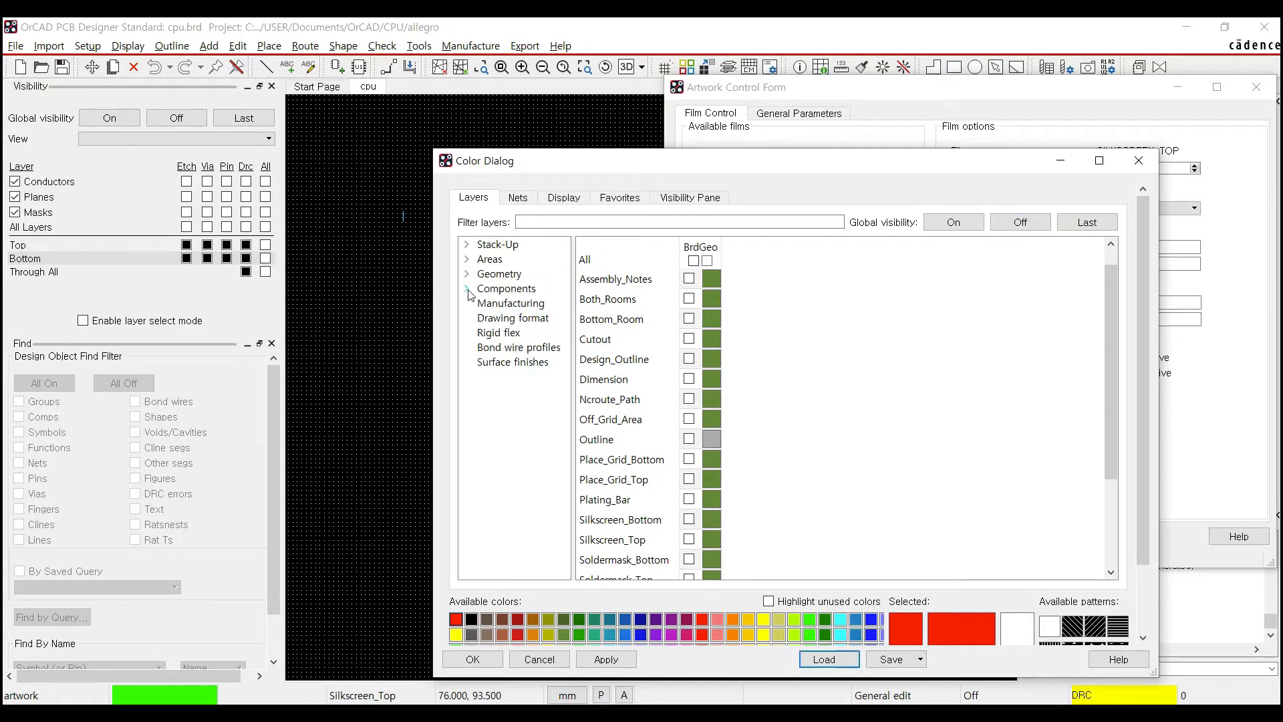
click(506, 290)
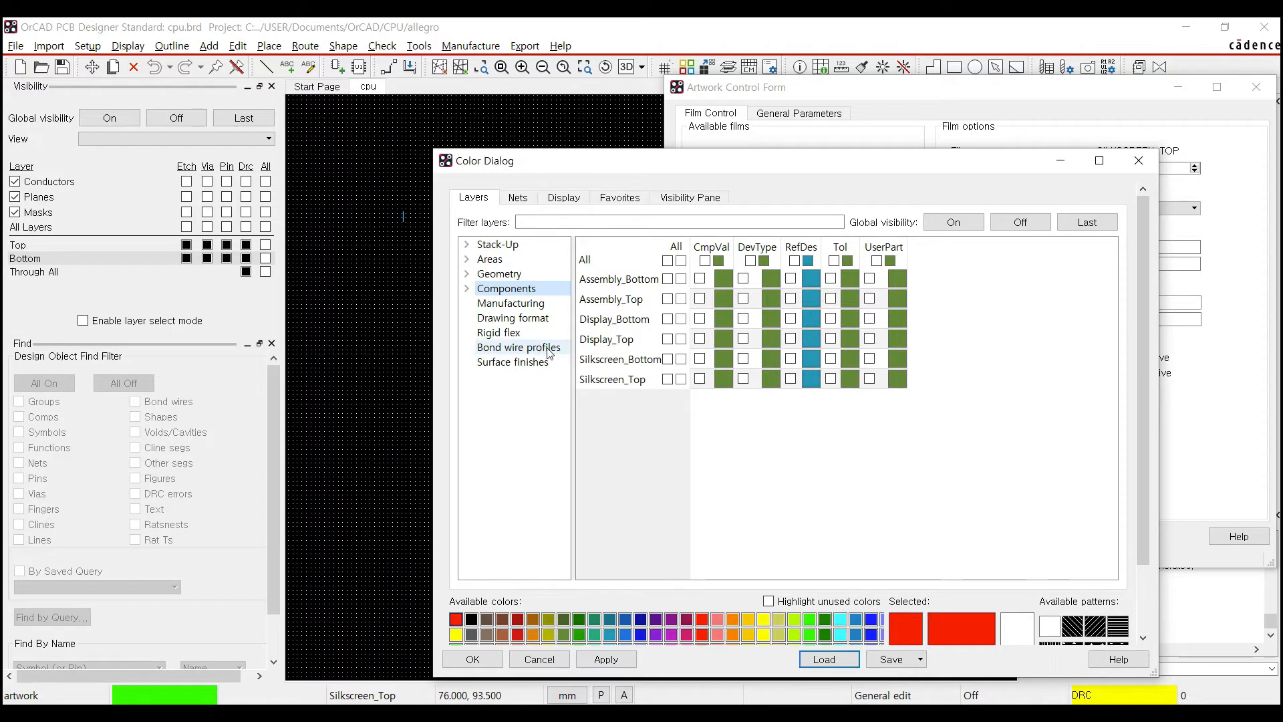
click(508, 245)
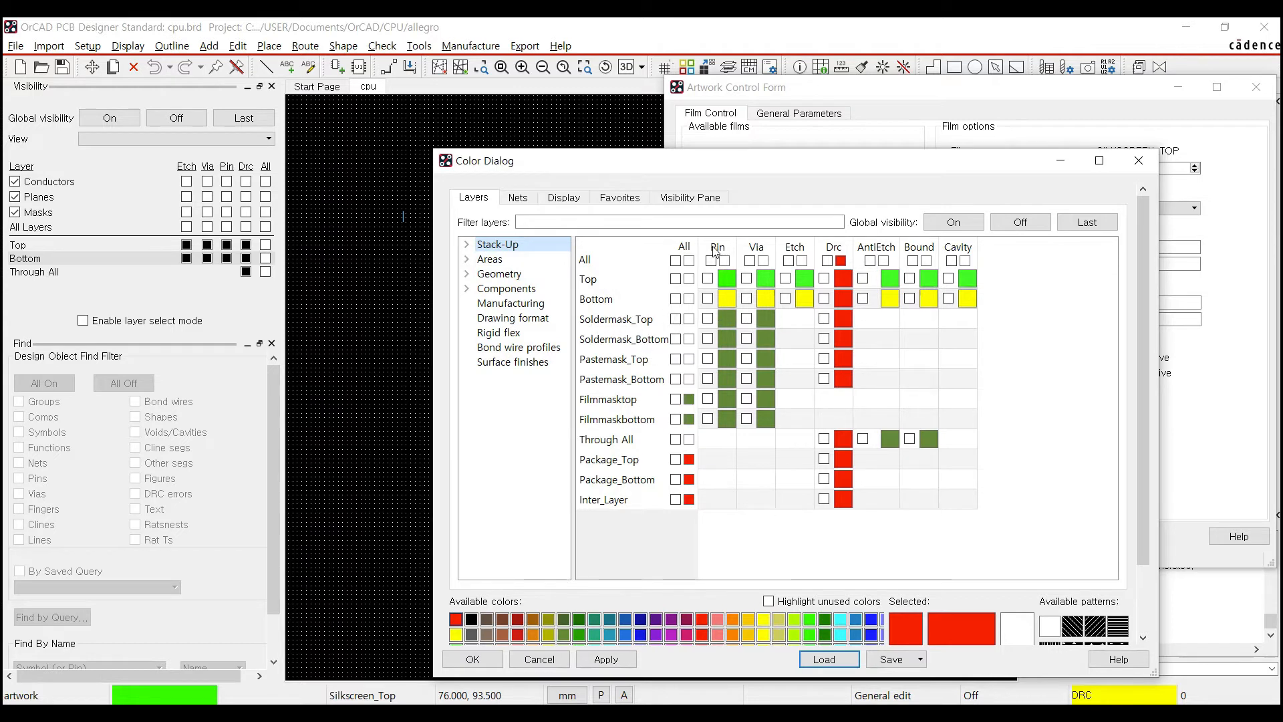
click(708, 319)
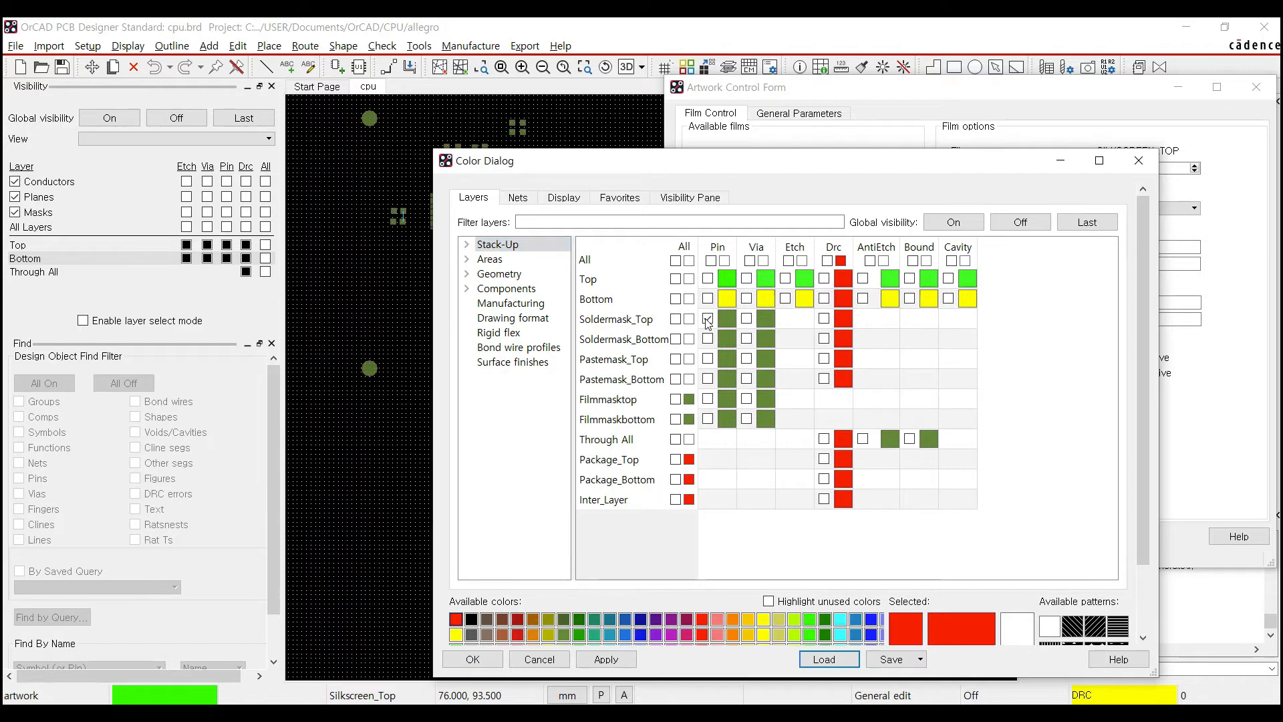
drag(691, 170, 873, 189)
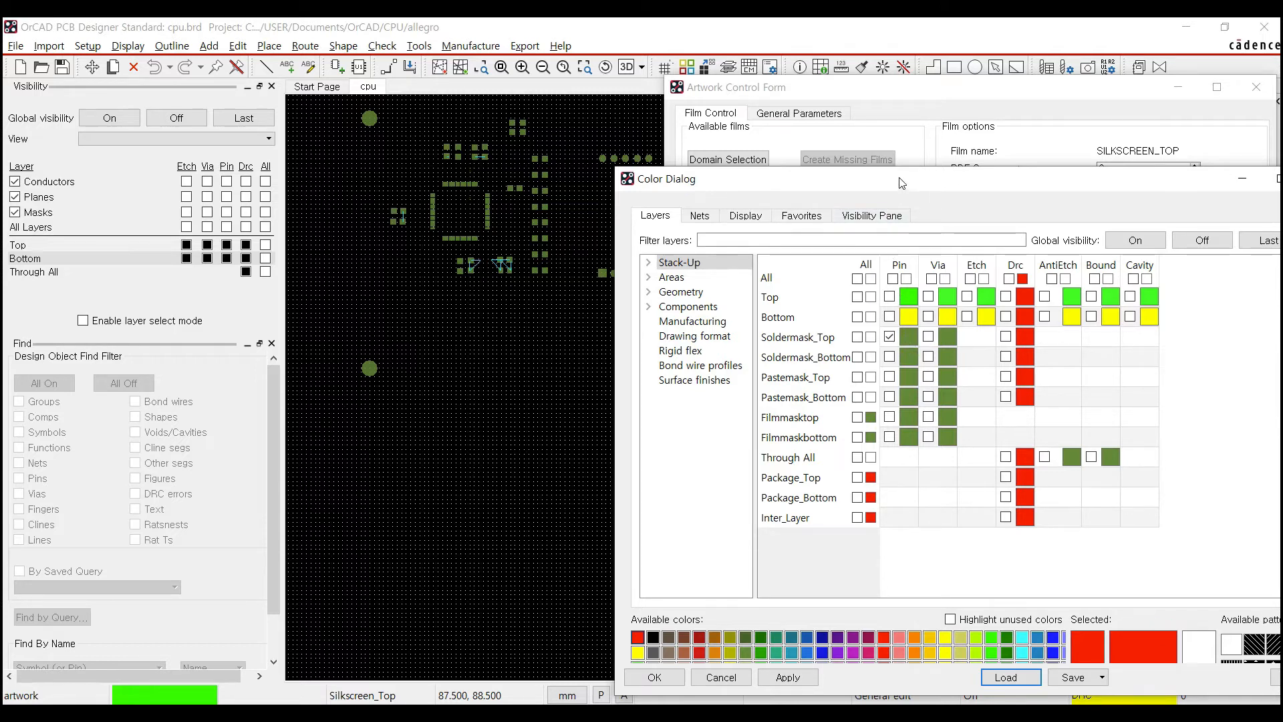
drag(899, 182, 780, 137)
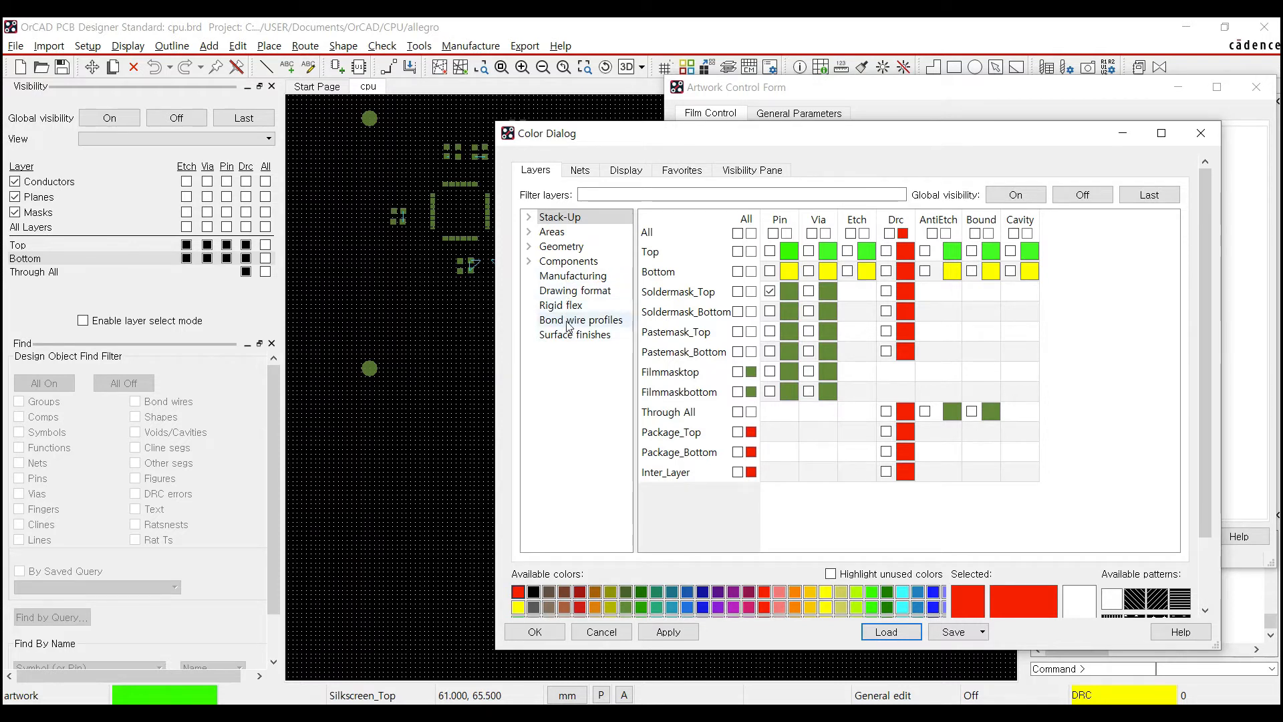
Make the board geometry subclasses Design_Outline and Outline visible as well
click(541, 248)
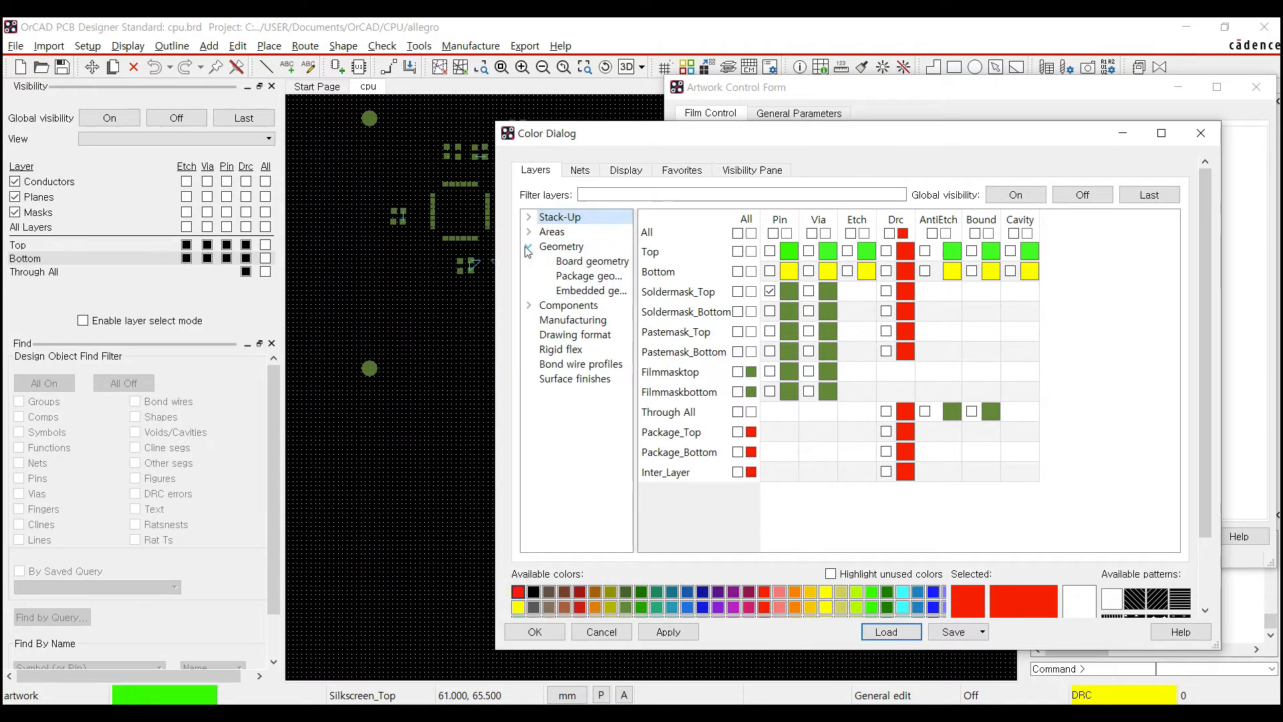
click(581, 264)
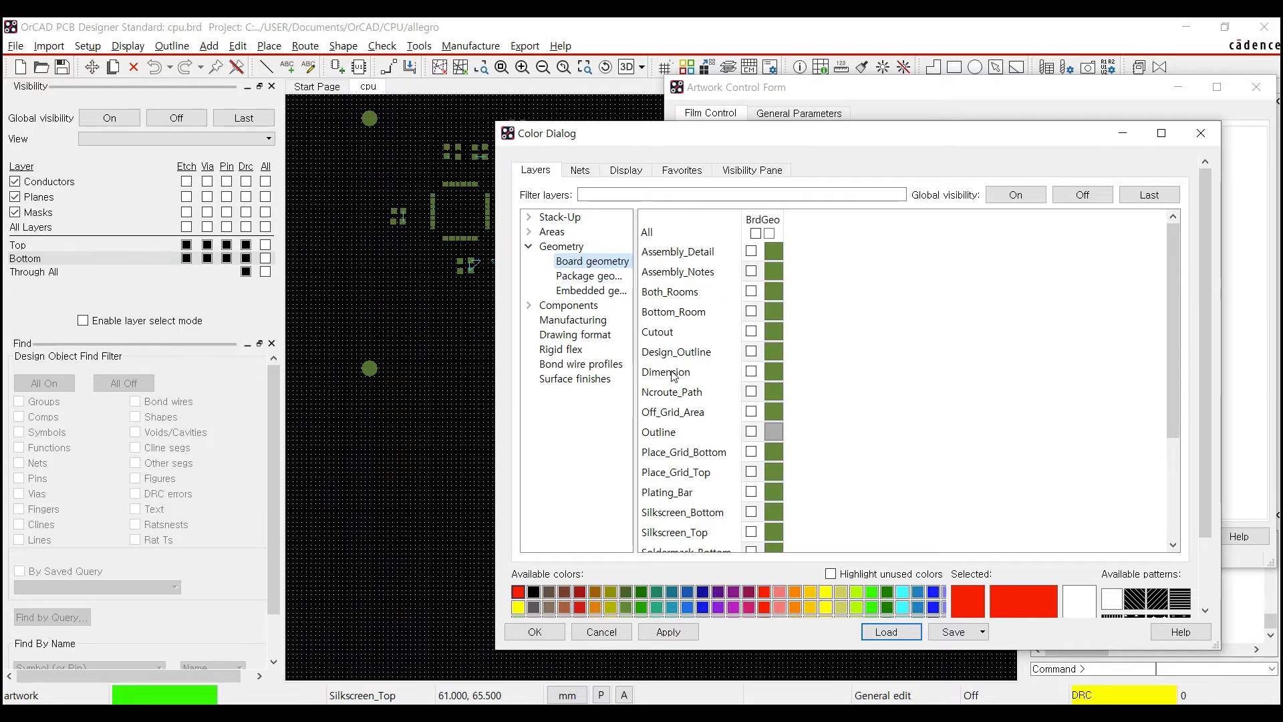
click(751, 351)
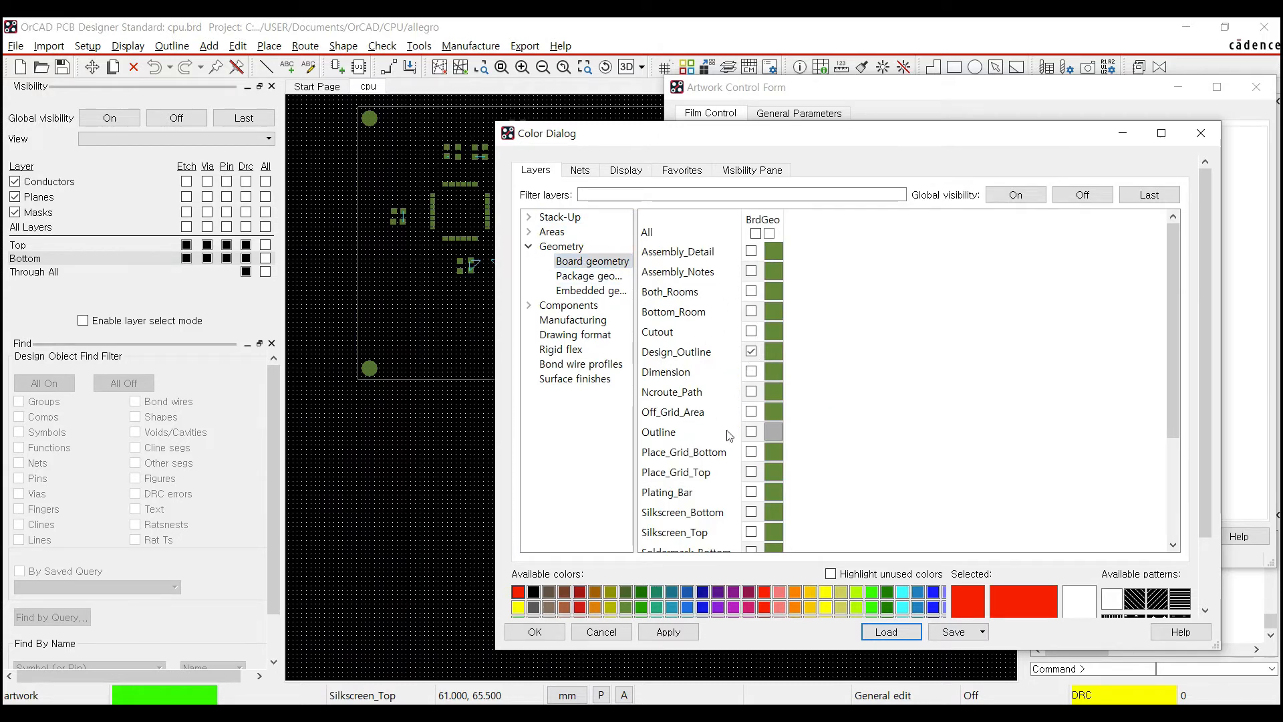
click(751, 432)
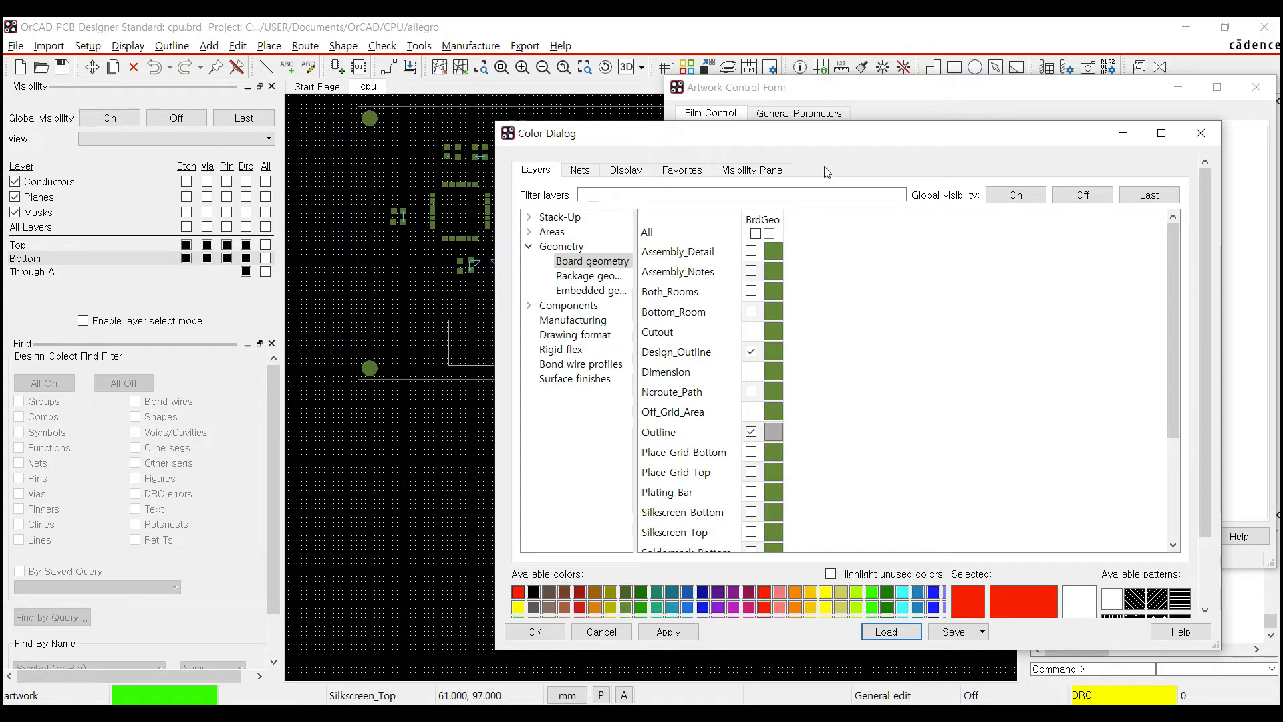
drag(836, 143, 360, 430)
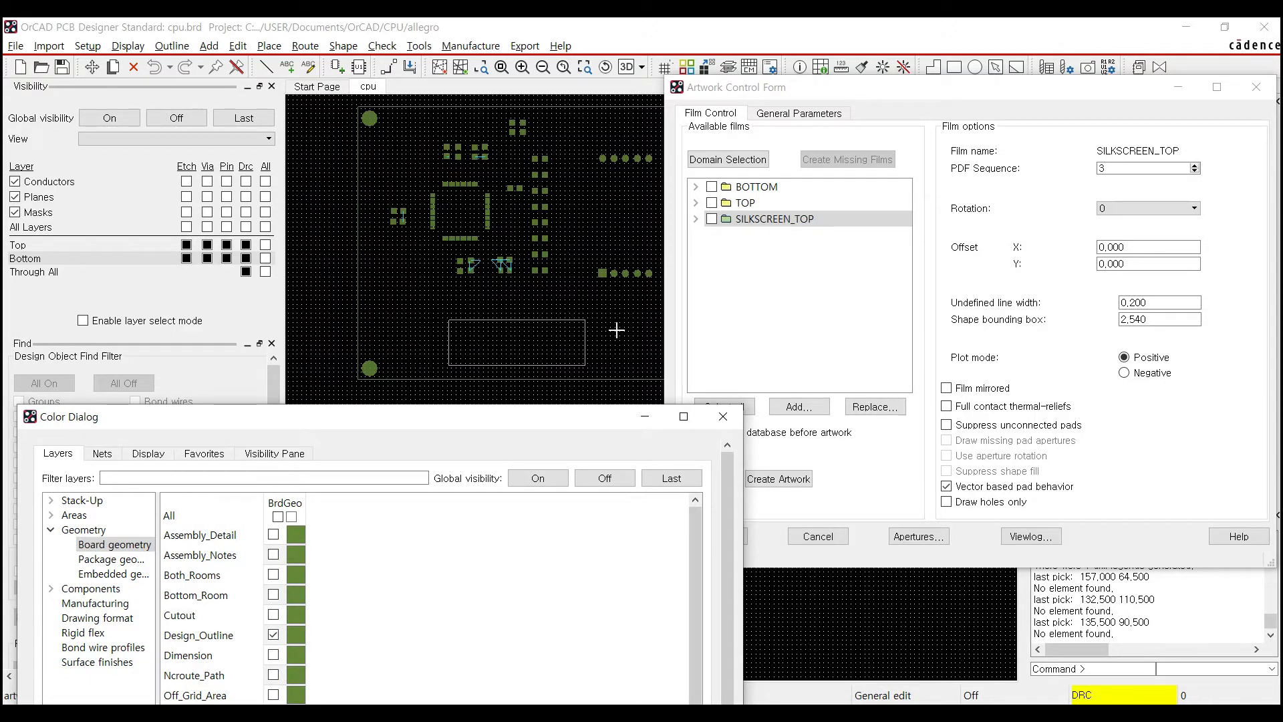
Add a new artwork film named SOLDERMASK_TOP from the currently visible layers
click(799, 97)
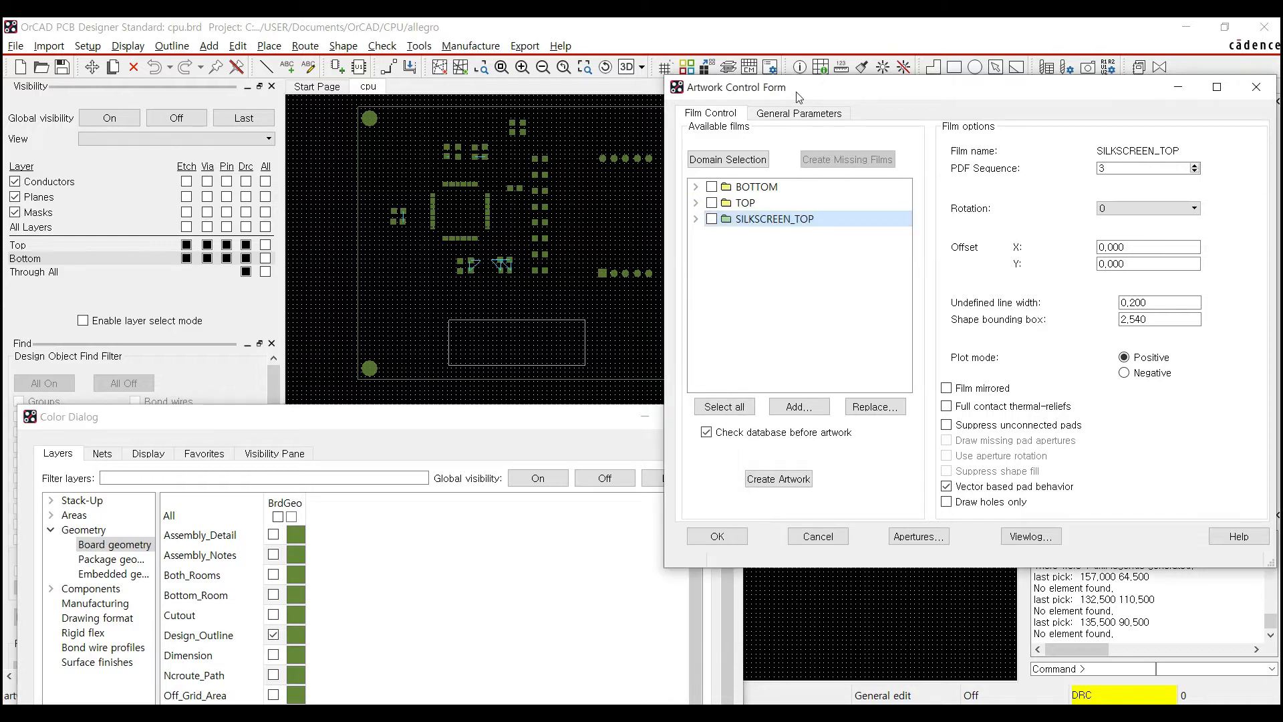
right_click(764, 225)
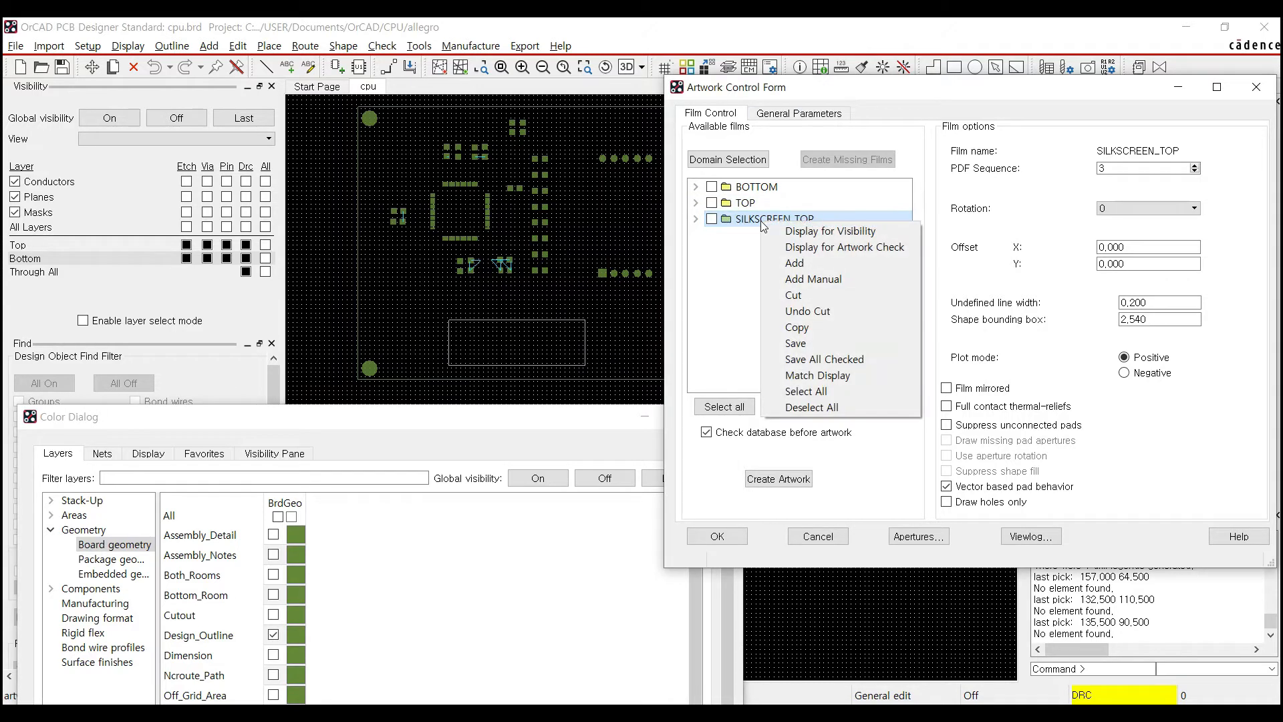
click(796, 268)
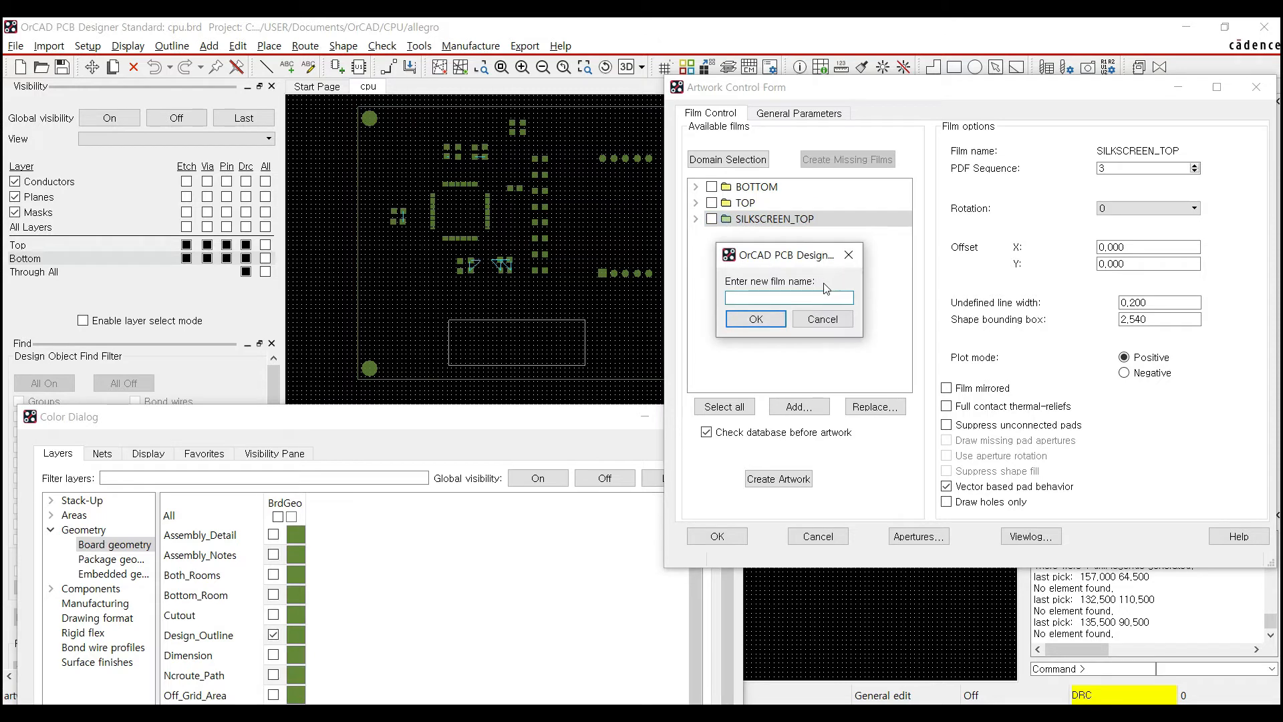
text(SOLDERMASK_TOP)
click(756, 320)
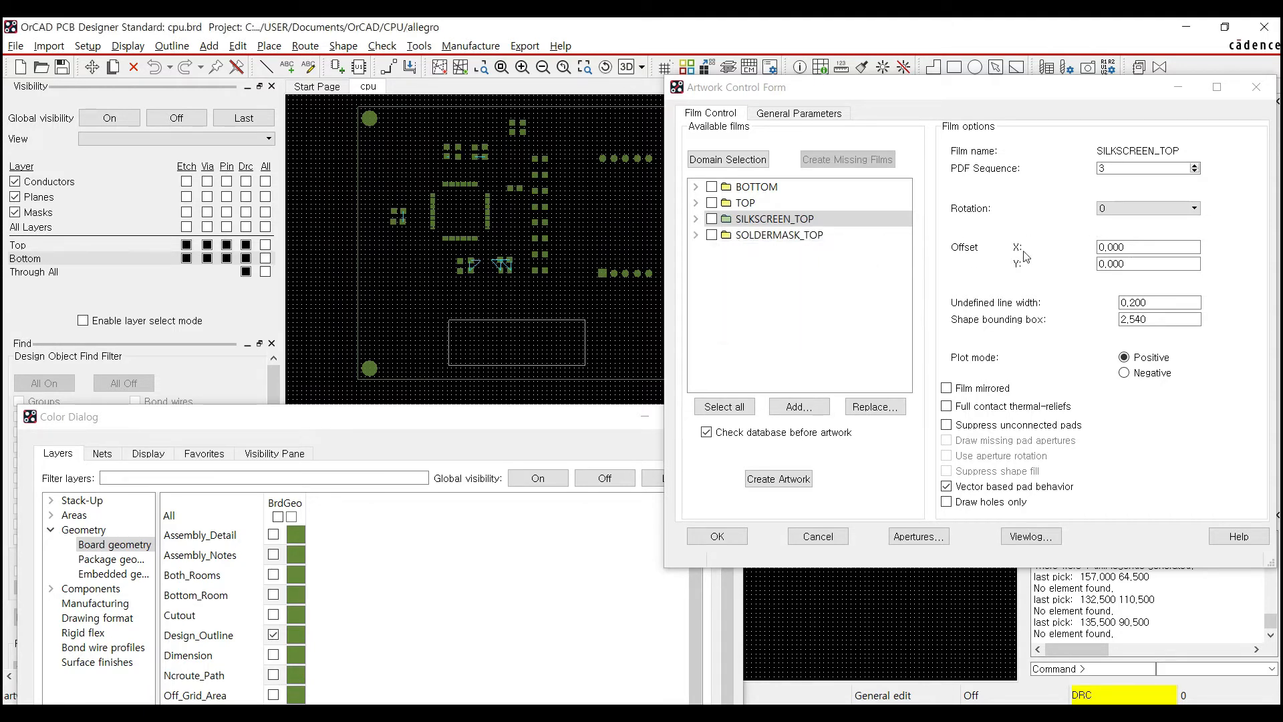
Set the SOLDERMASK_TOP film's X offset to 0.2 and check which layers the film contains
click(769, 235)
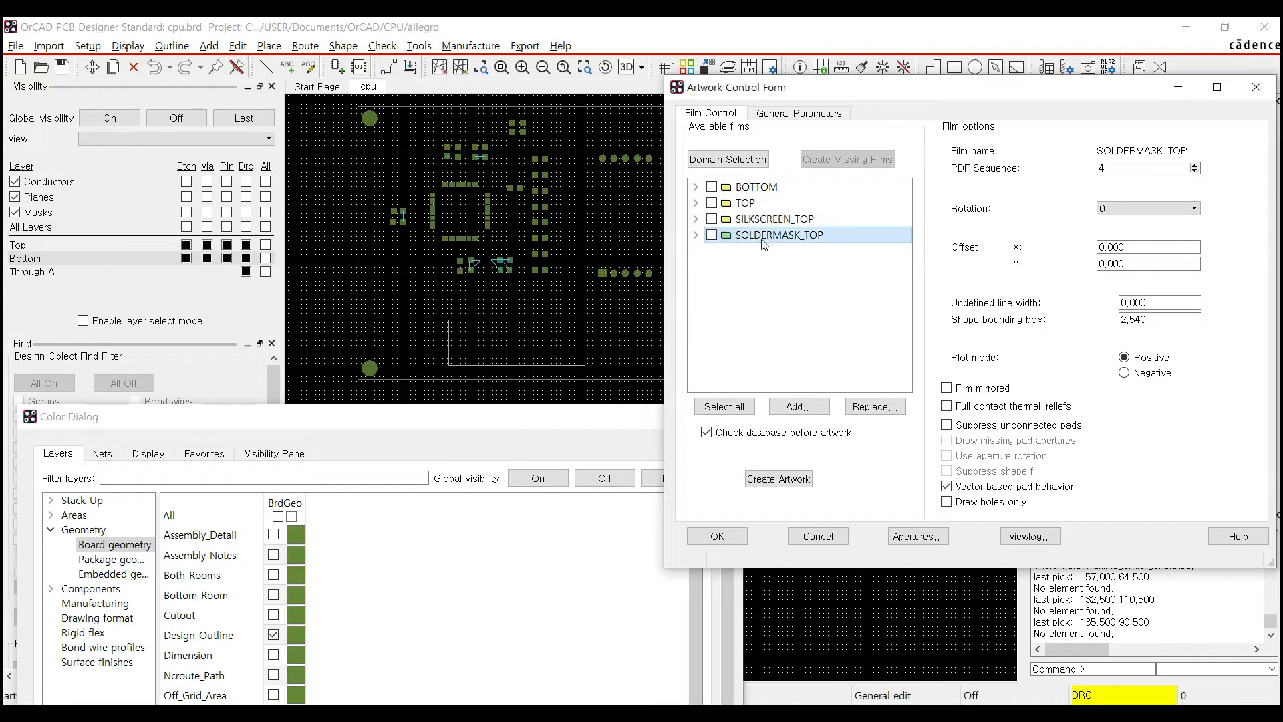
click(1109, 246)
click(1111, 249)
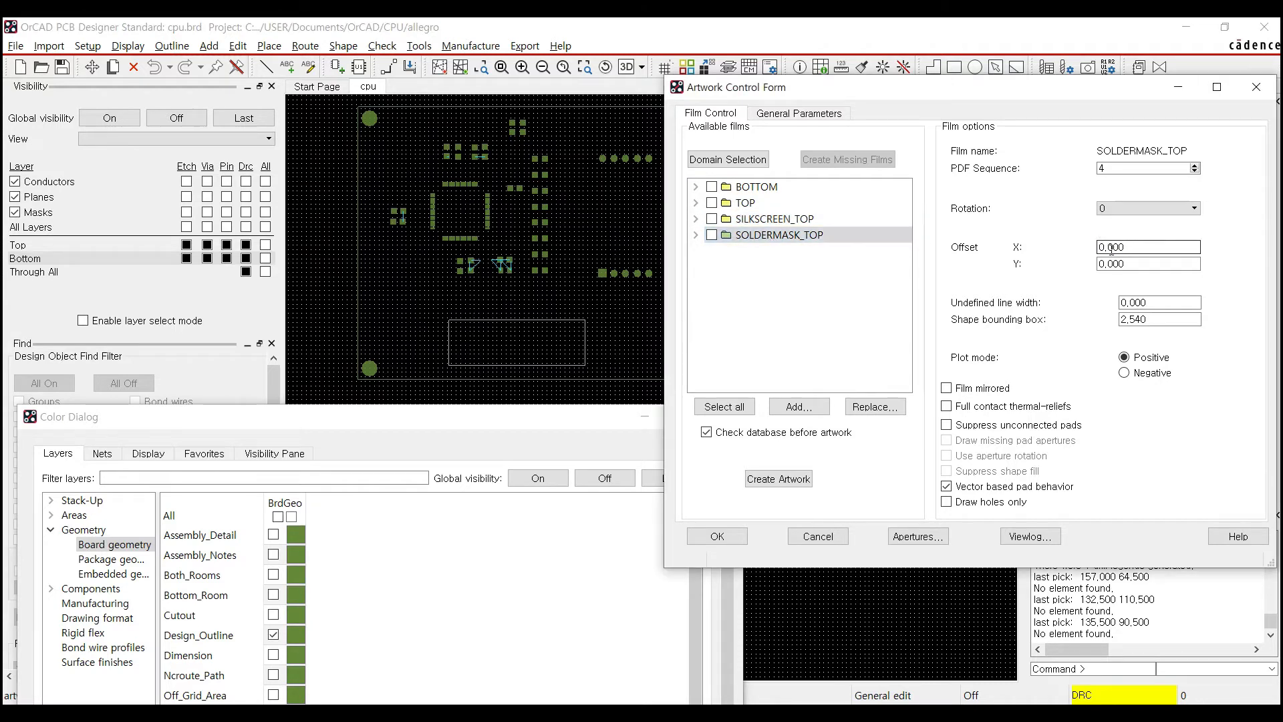
drag(1106, 247, 1157, 245)
text(,2)
click(1136, 264)
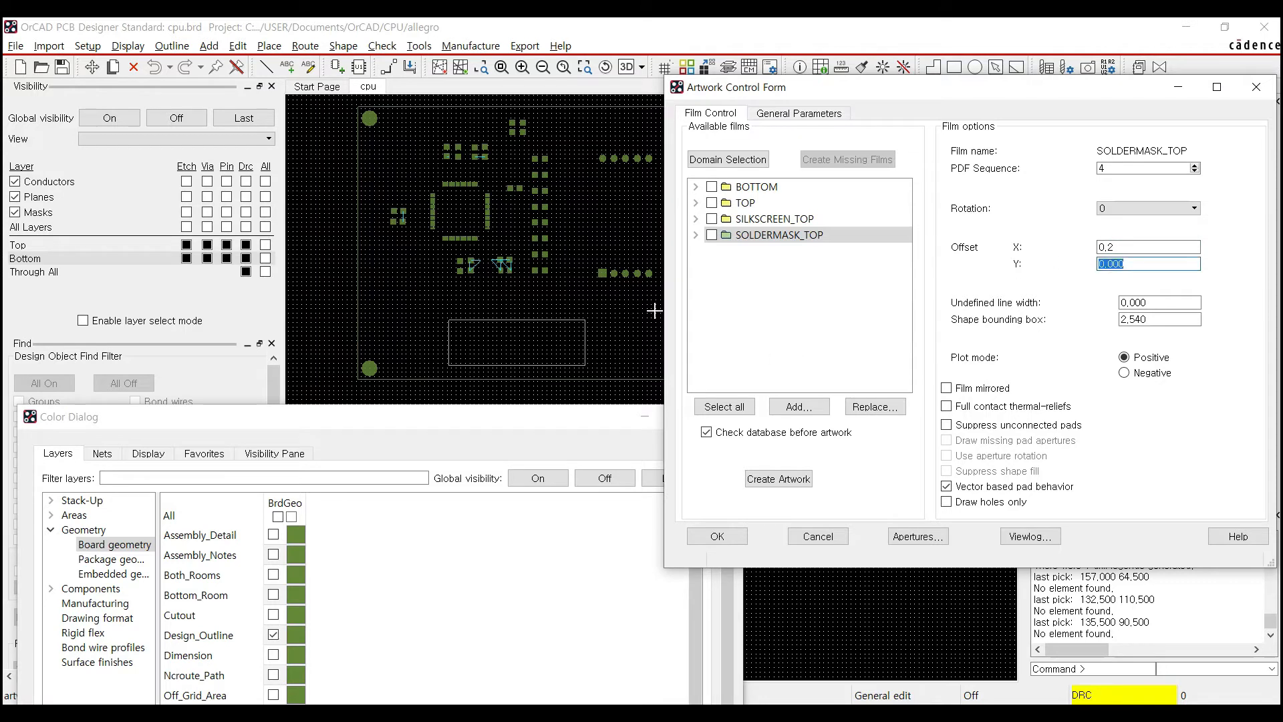
click(696, 235)
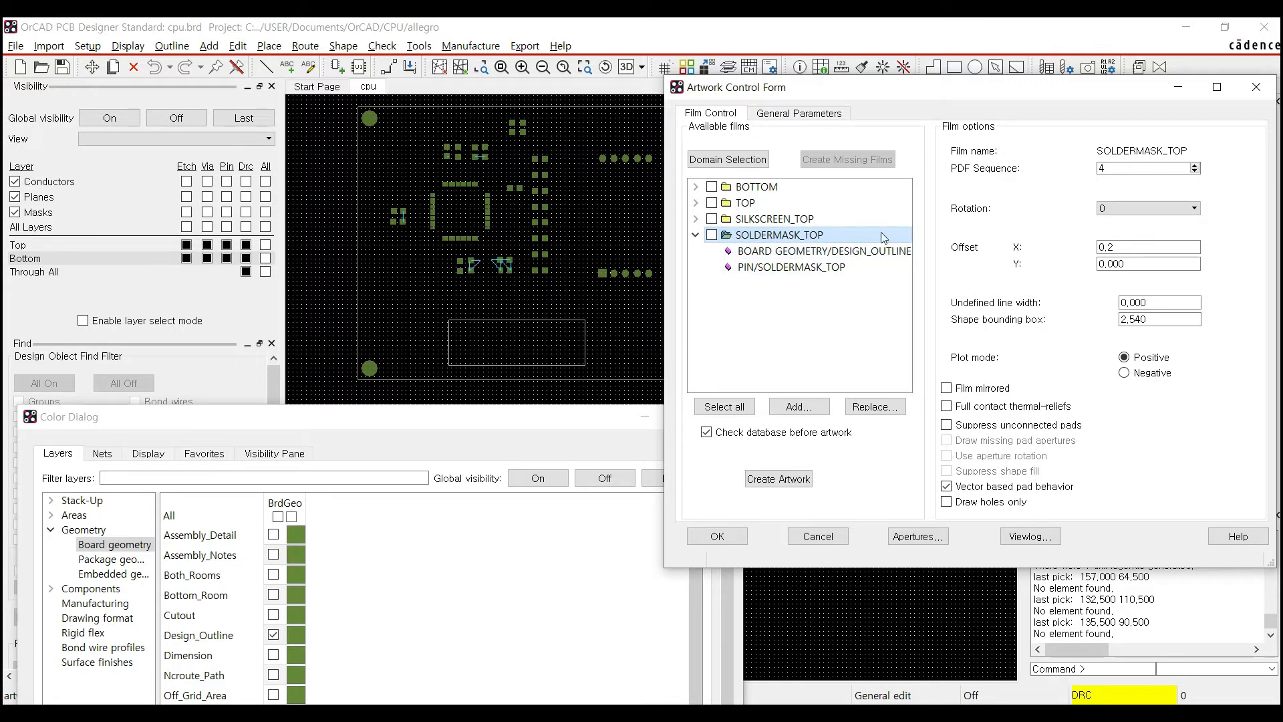
click(899, 251)
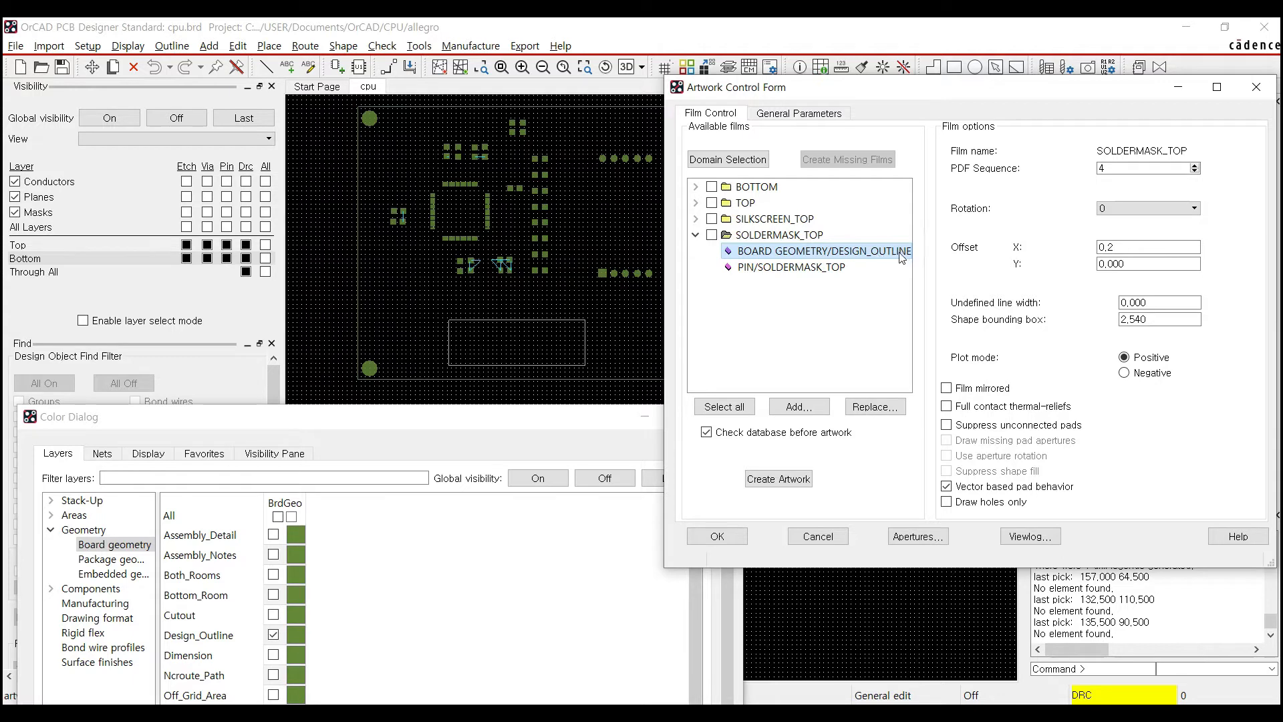
click(807, 268)
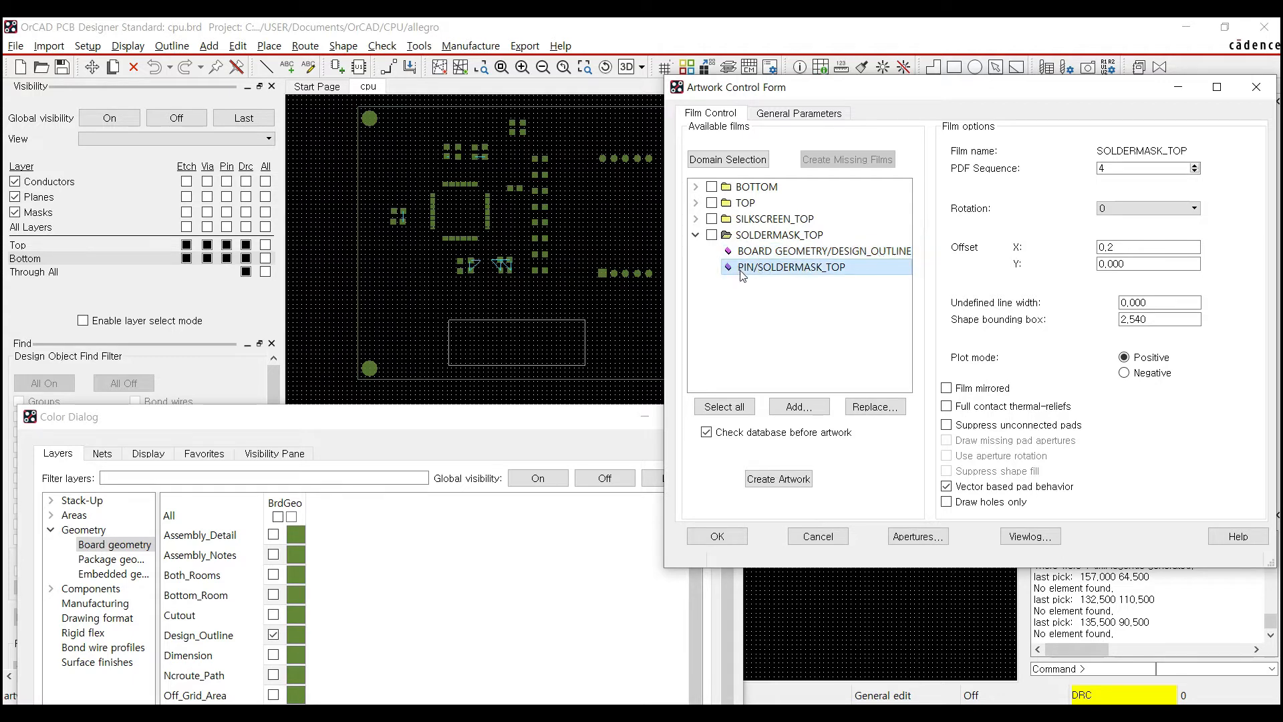
double_click(741, 237)
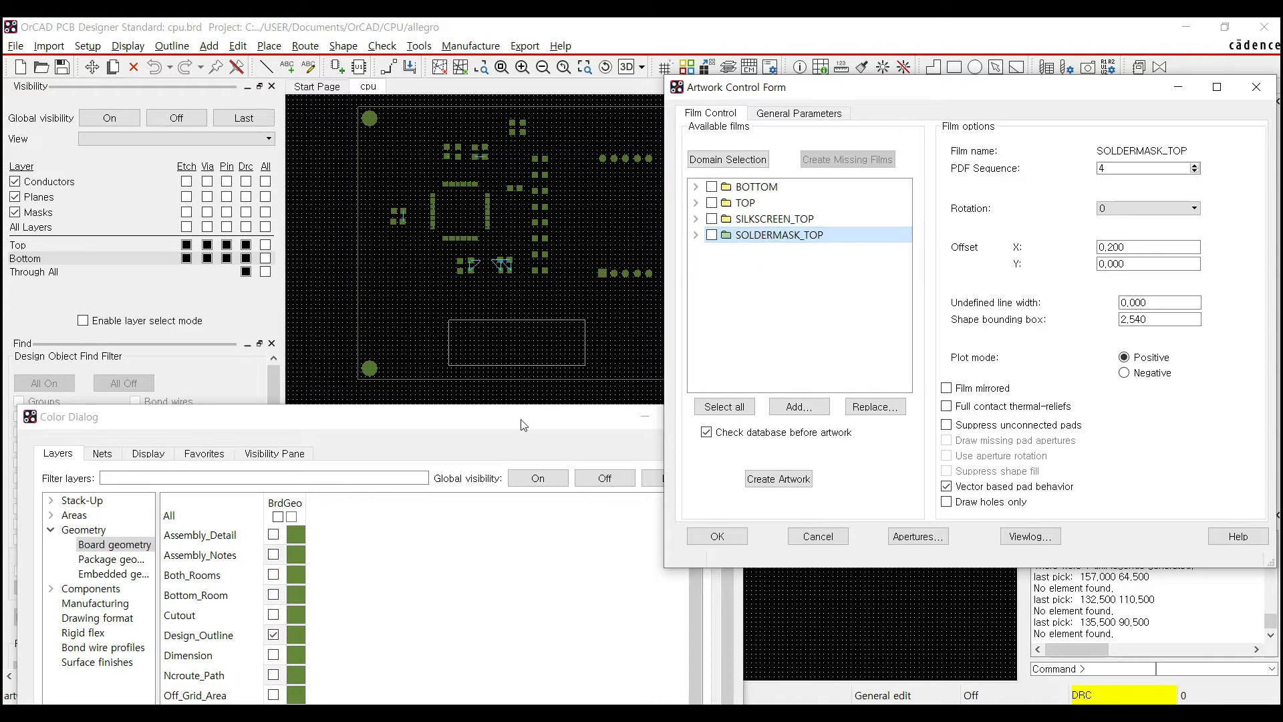
In the stack-up layers, hide the Soldermask_Top pins and make the Soldermask_Bottom pins visible
drag(523, 425, 838, 151)
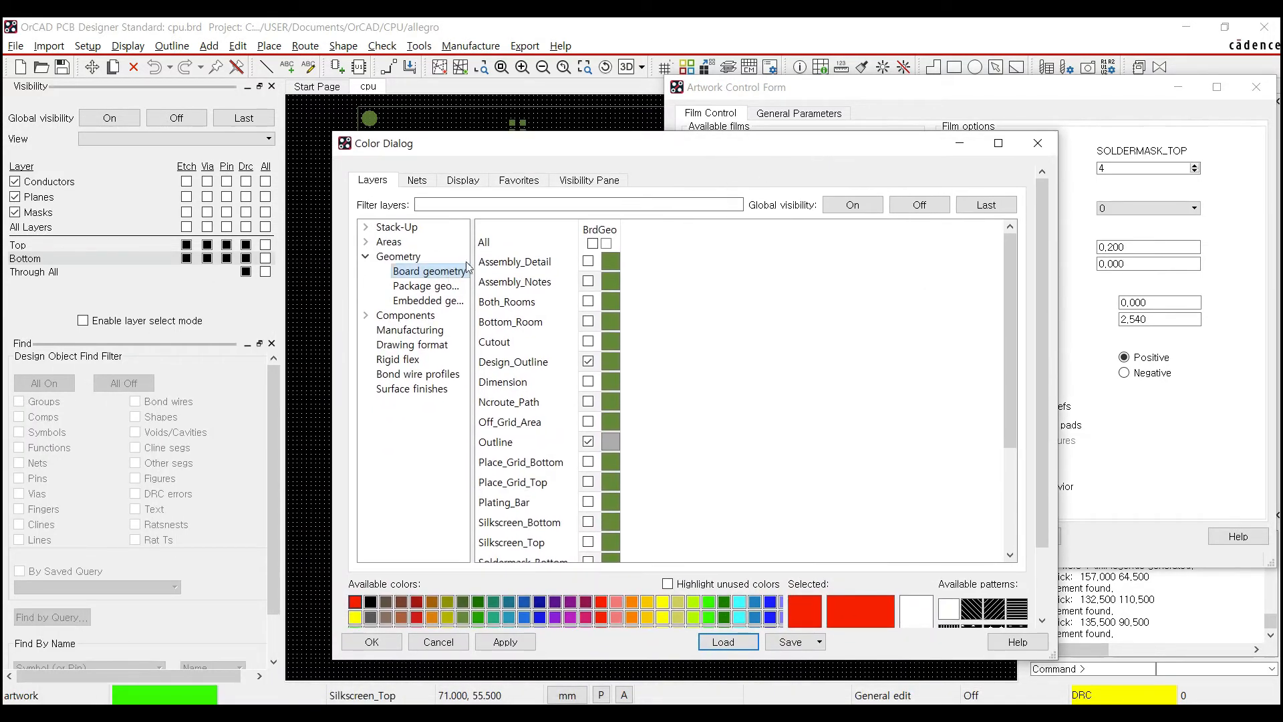
click(397, 228)
click(366, 257)
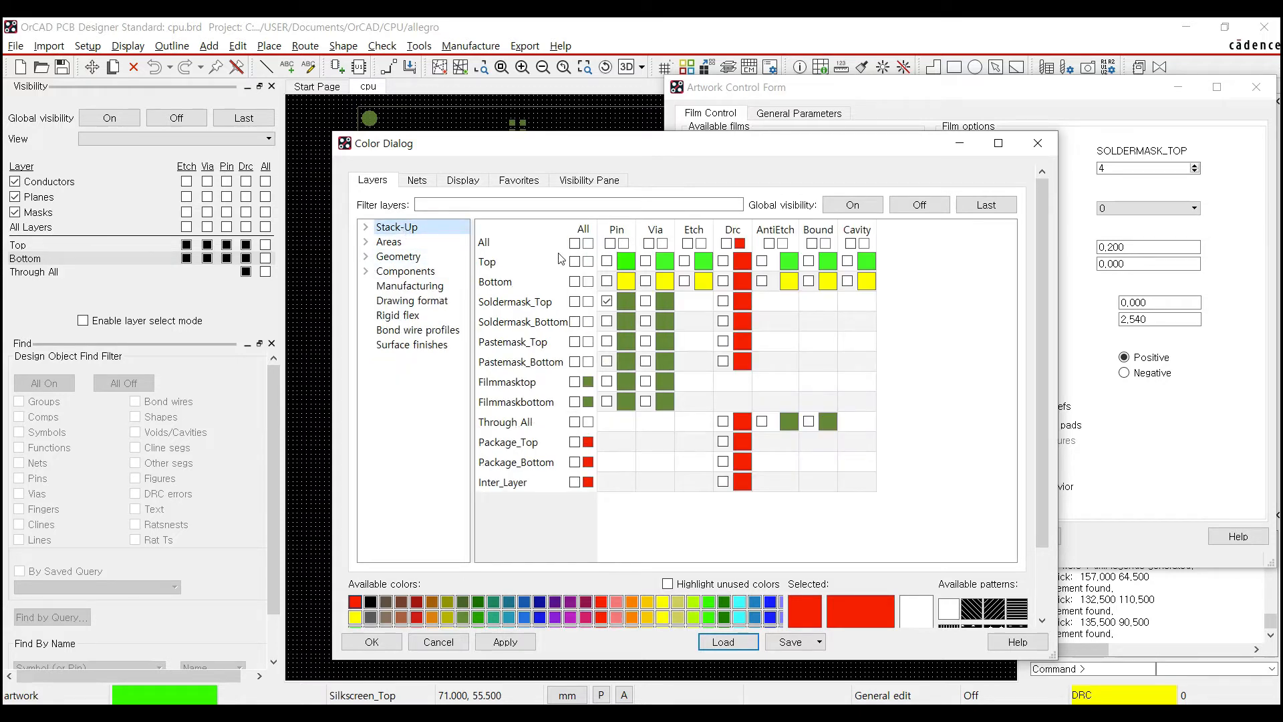
click(607, 322)
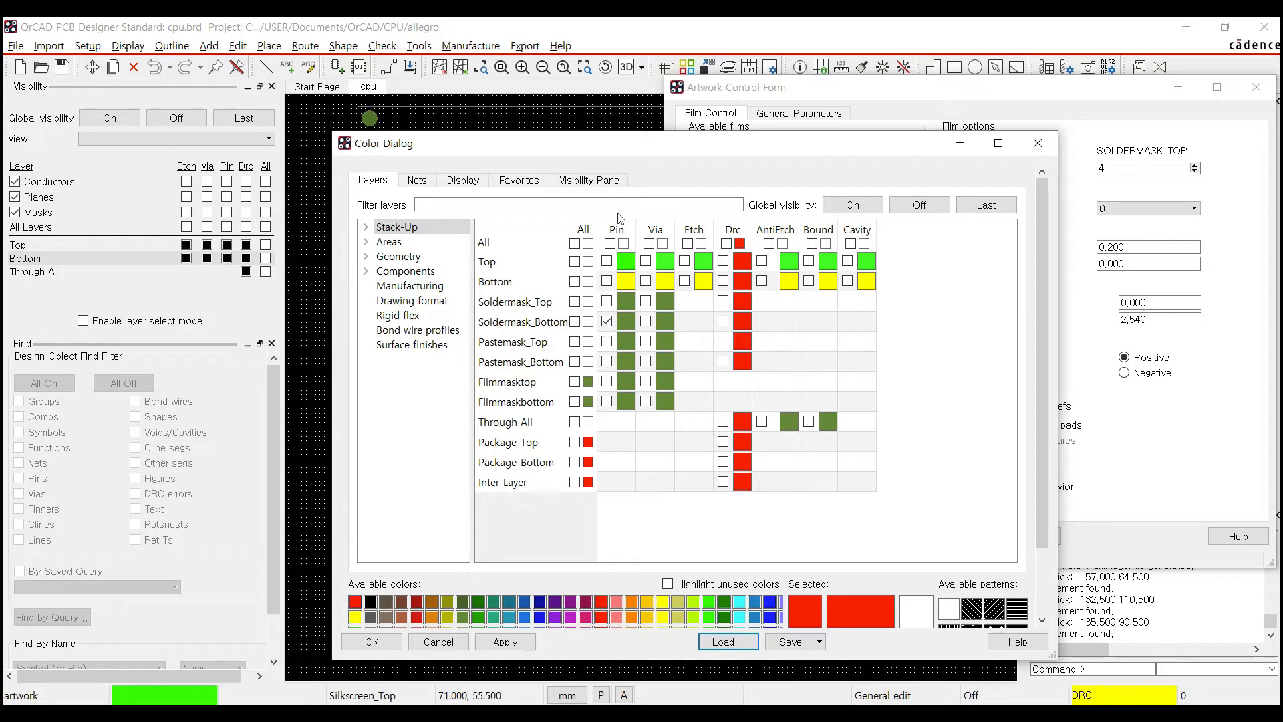
Add a new artwork film named SOLDERMASK_BOTTOM from the currently visible layers and select it
drag(663, 149, 224, 314)
click(768, 235)
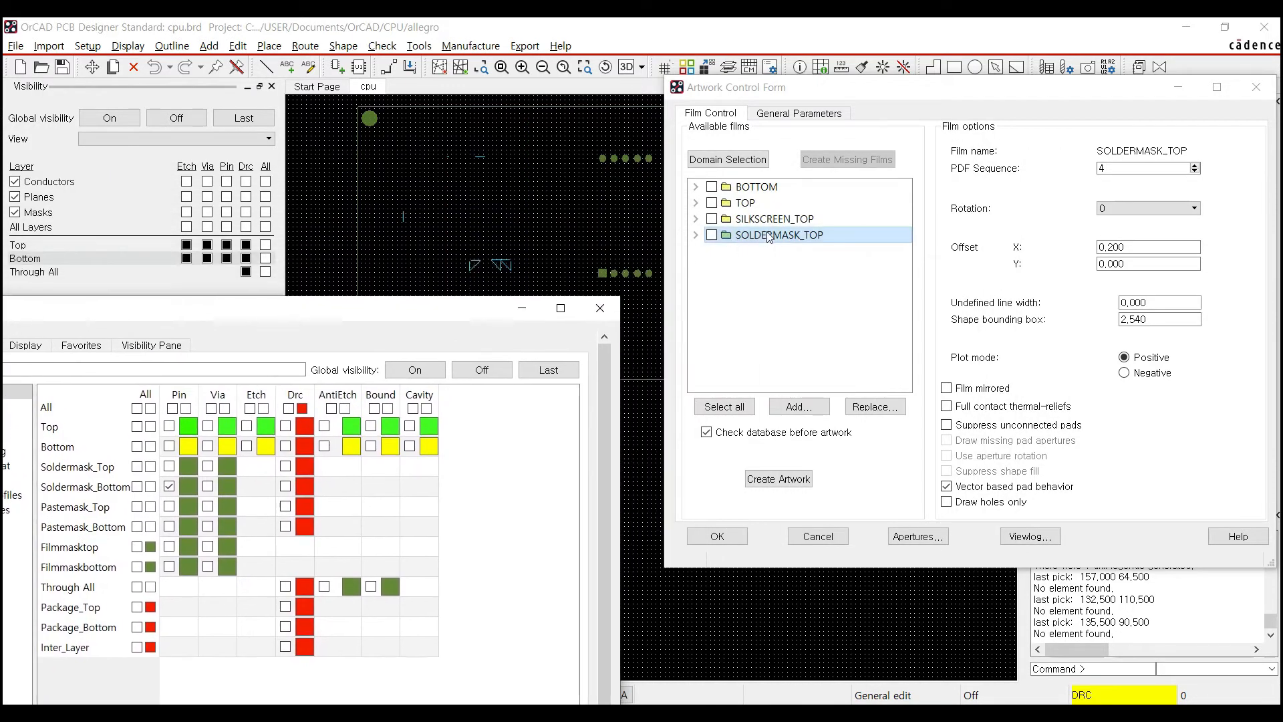
right_click(769, 237)
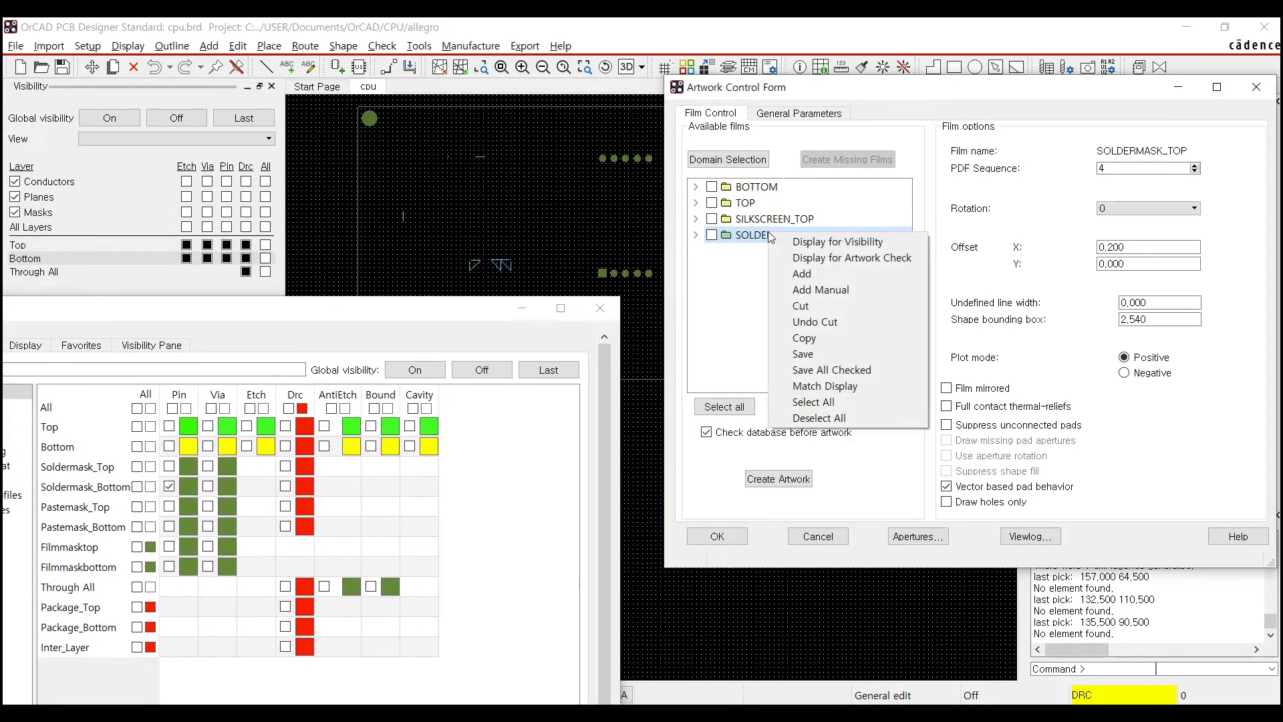
click(793, 272)
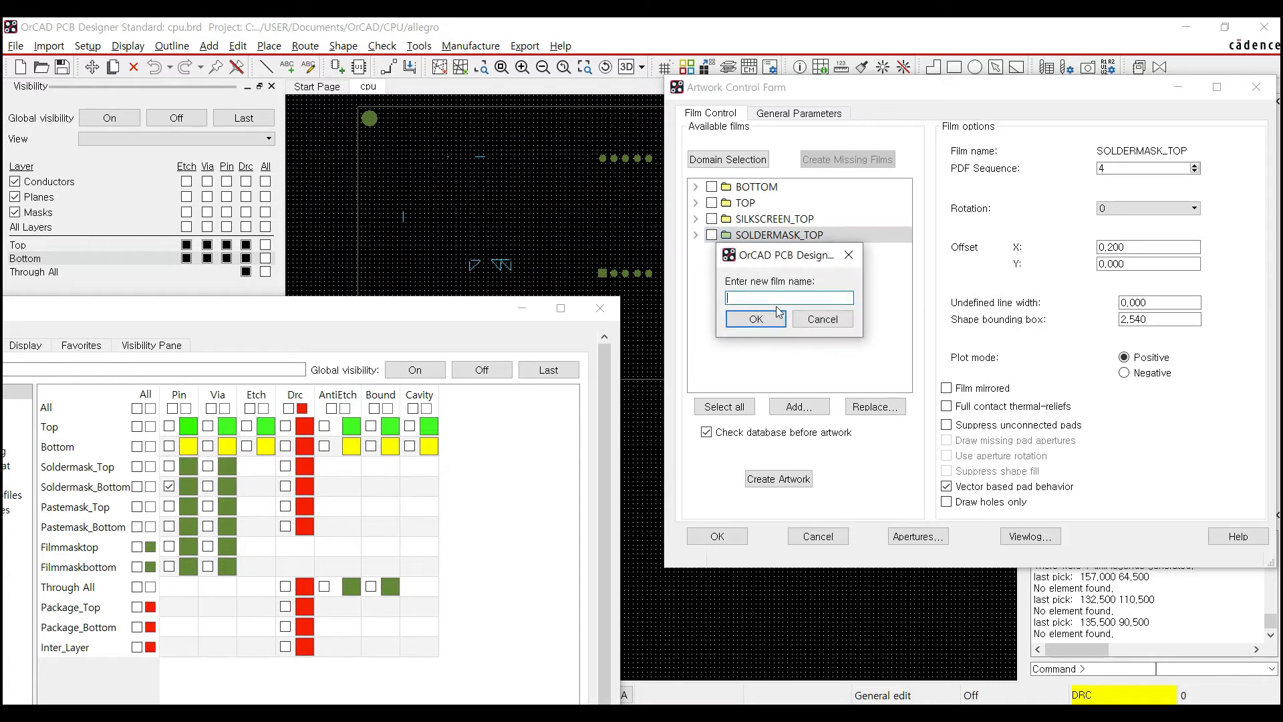
text(SOLDERMASK)
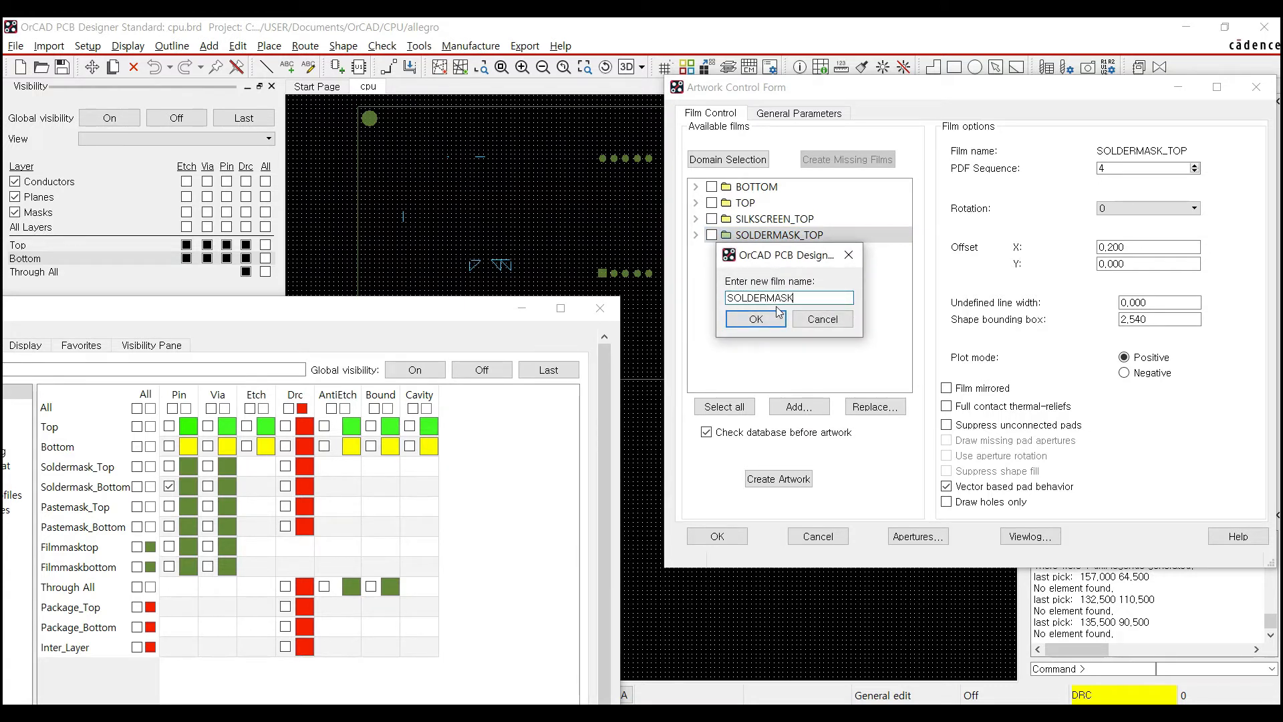
text(_BOTTOM)
click(769, 315)
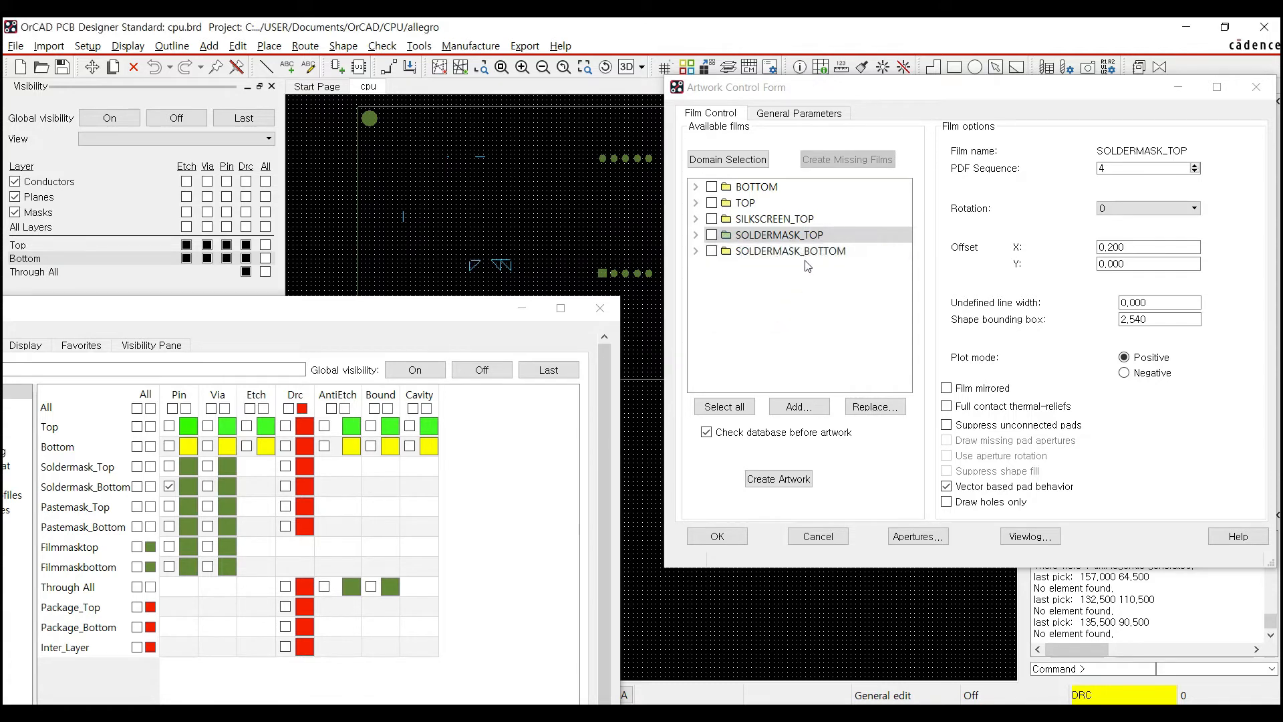
click(796, 253)
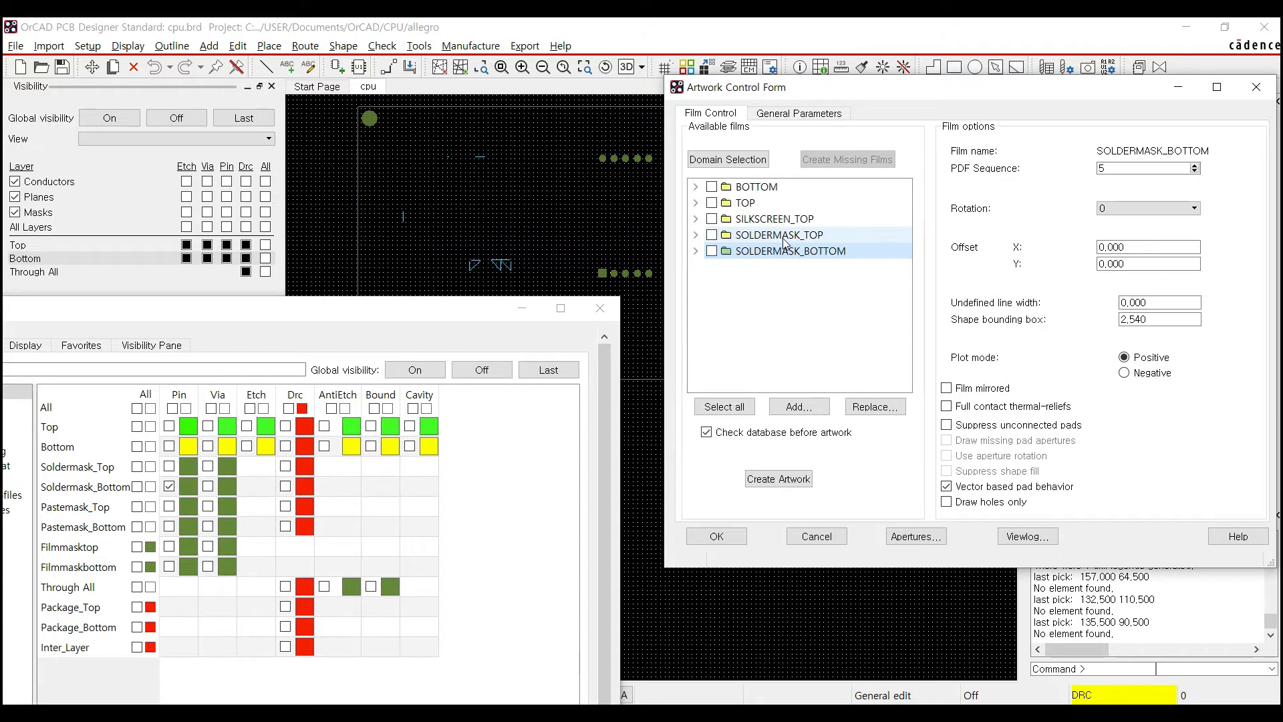
In the stack-up layers, show the Pastemask_Top pins instead of the Soldermask_Bottom pins, and check which geometry subclasses are visible
drag(416, 317, 430, 385)
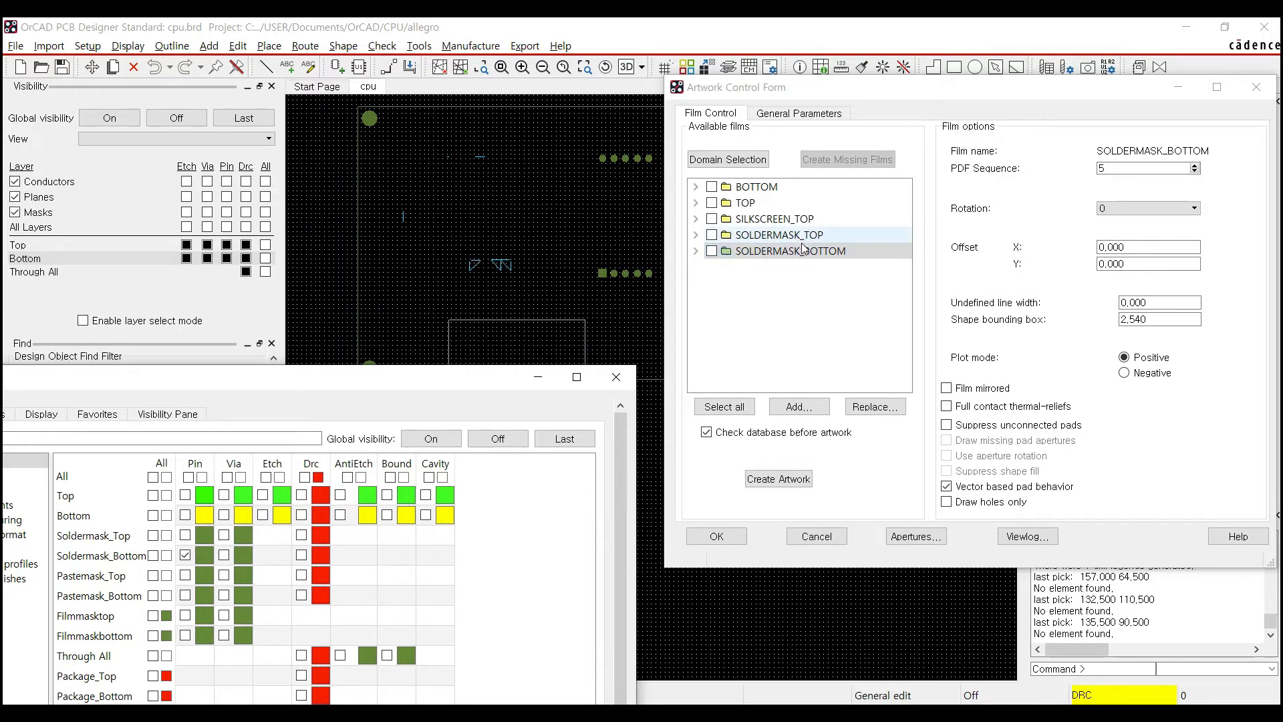
drag(430, 381, 850, 129)
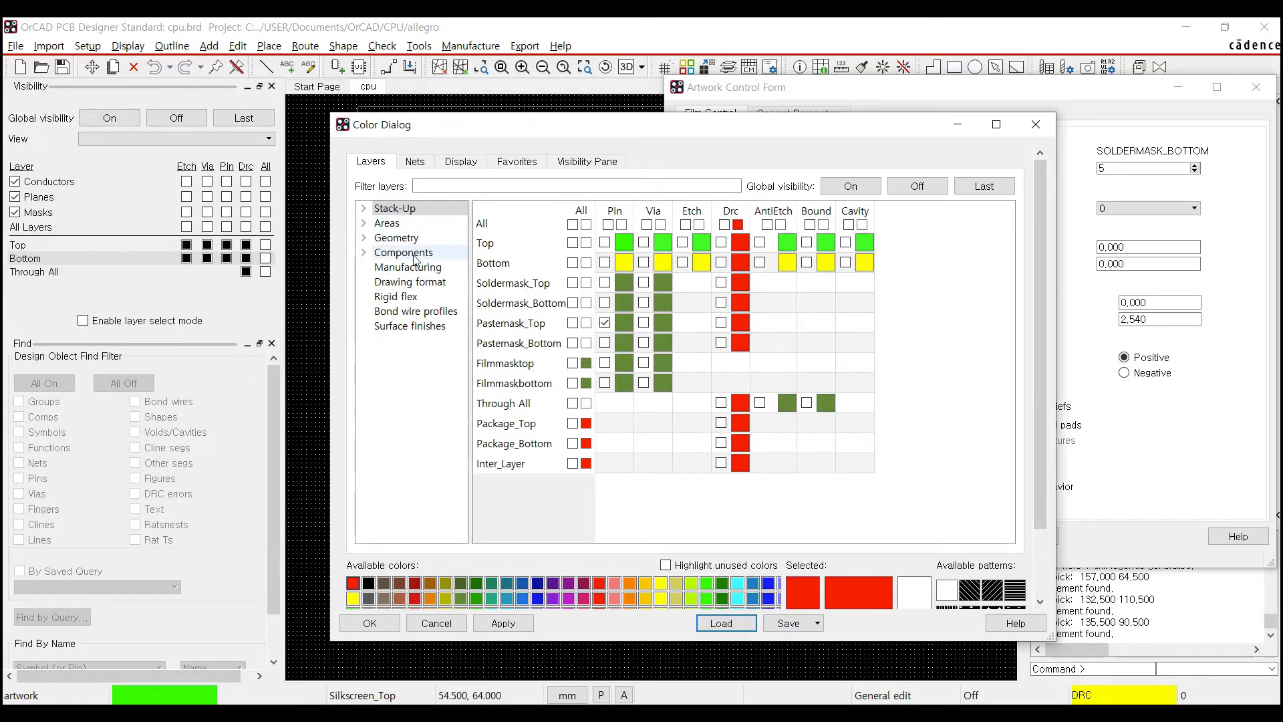
click(399, 239)
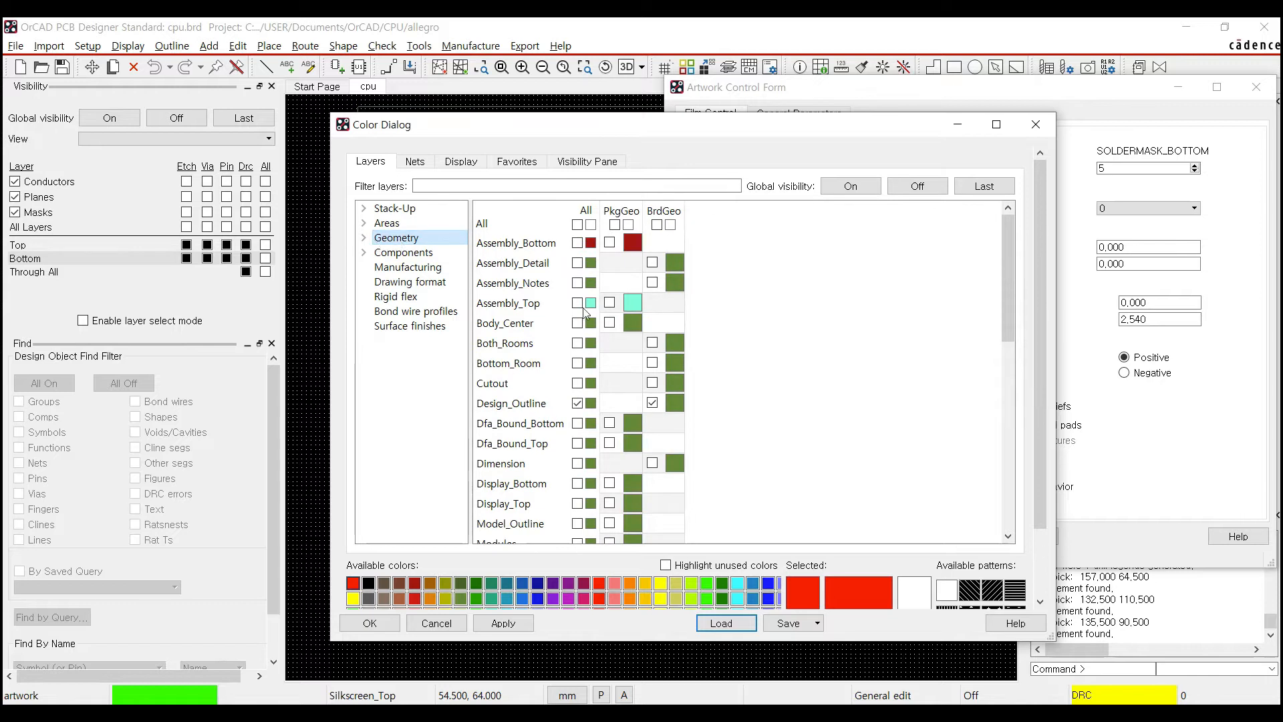
Add a new artwork film named PASTEMASK_TOP from the currently visible layers
drag(922, 127, 474, 225)
click(790, 253)
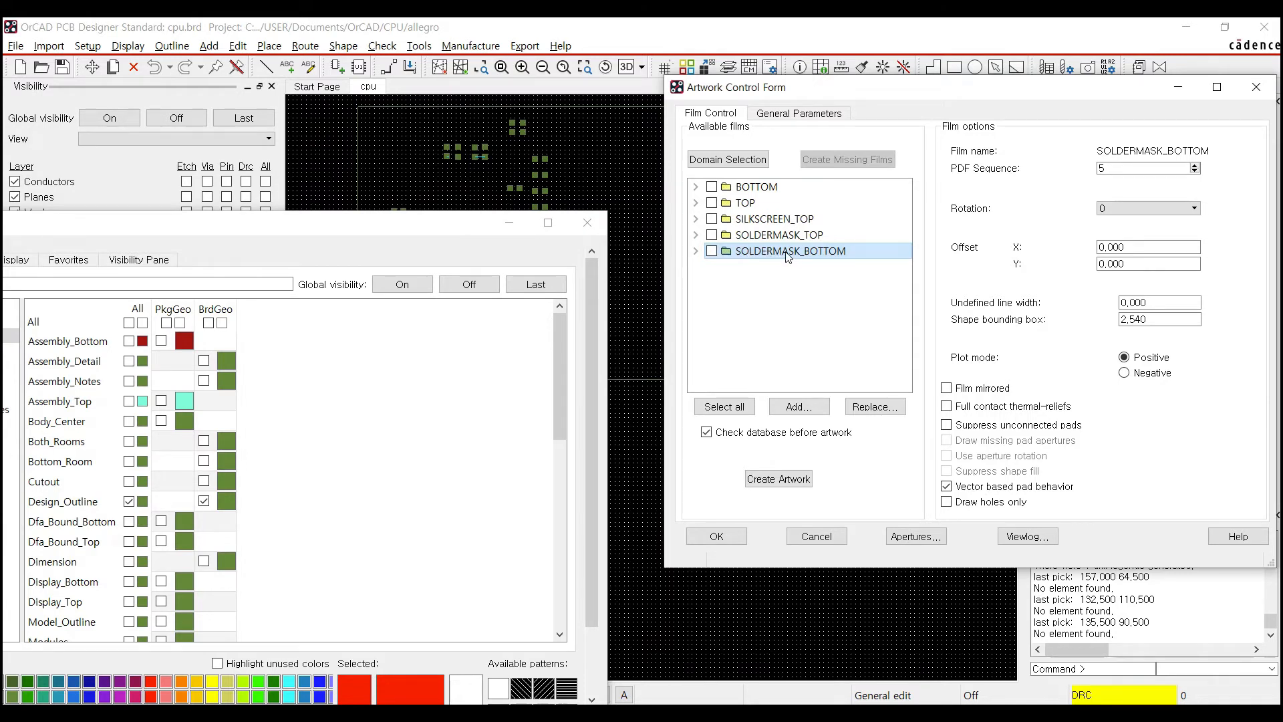
right_click(780, 256)
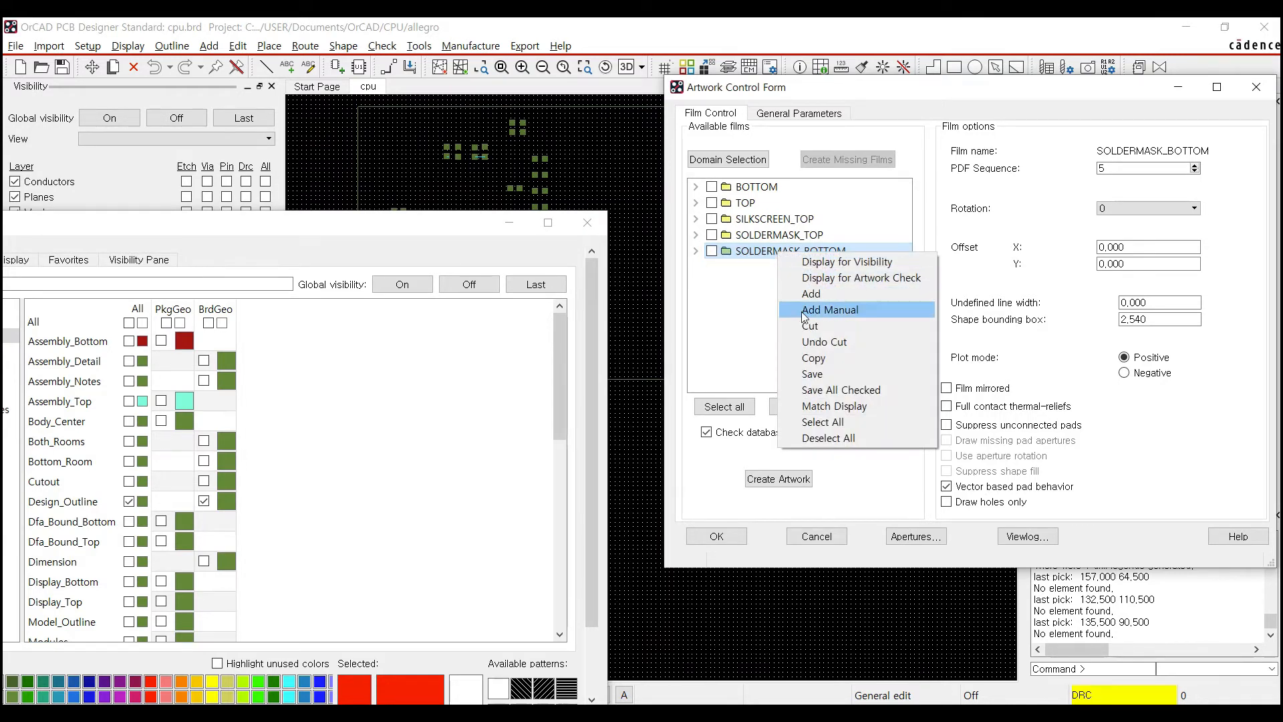
click(822, 293)
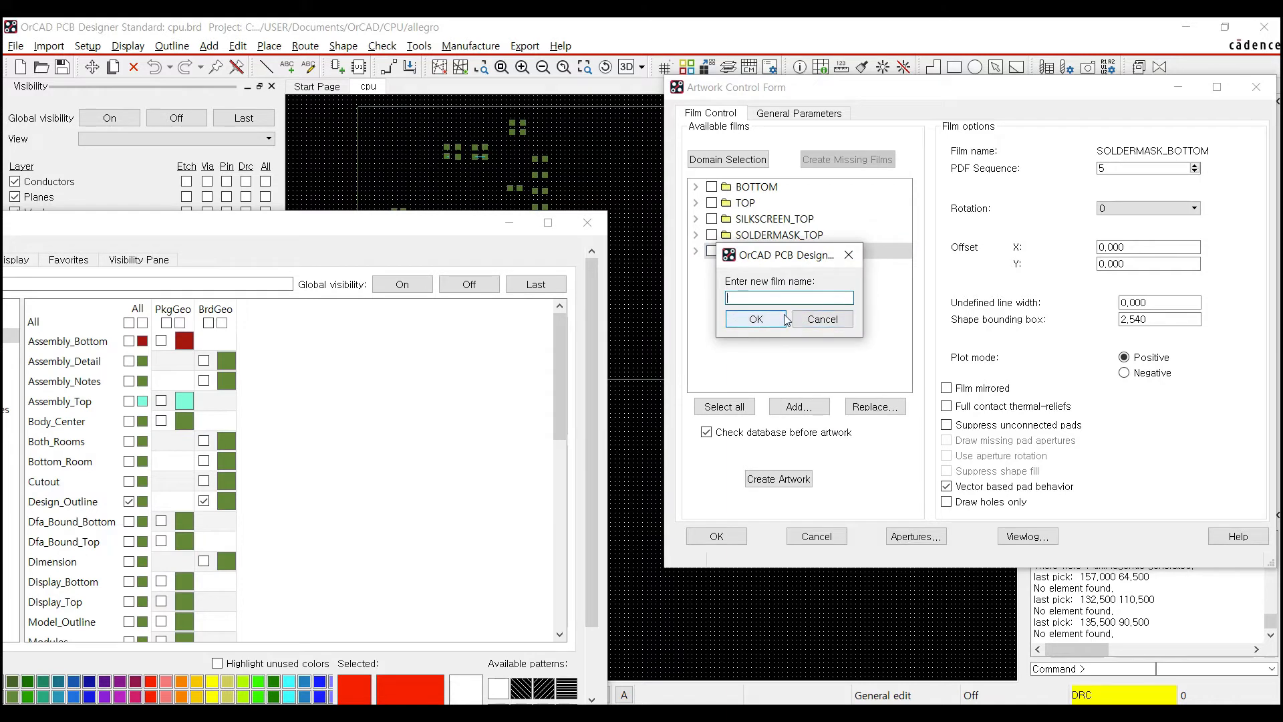
text(PASTEMASK_TOP)
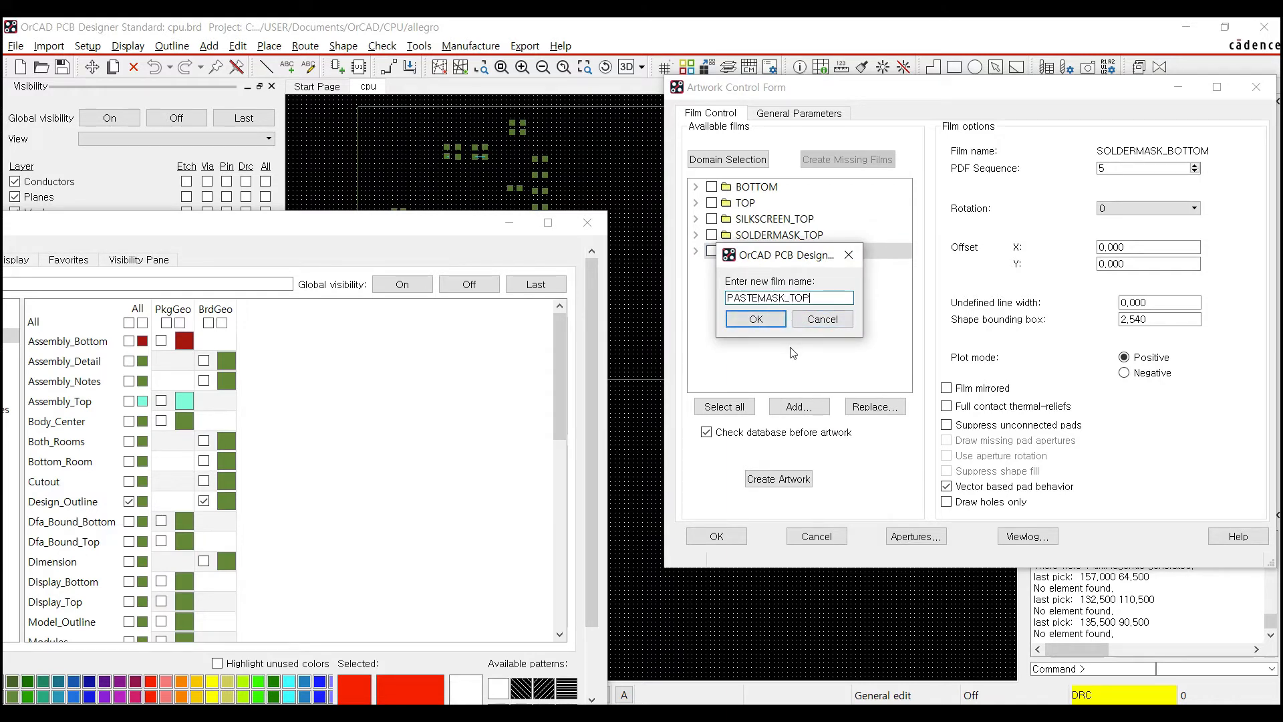
click(756, 319)
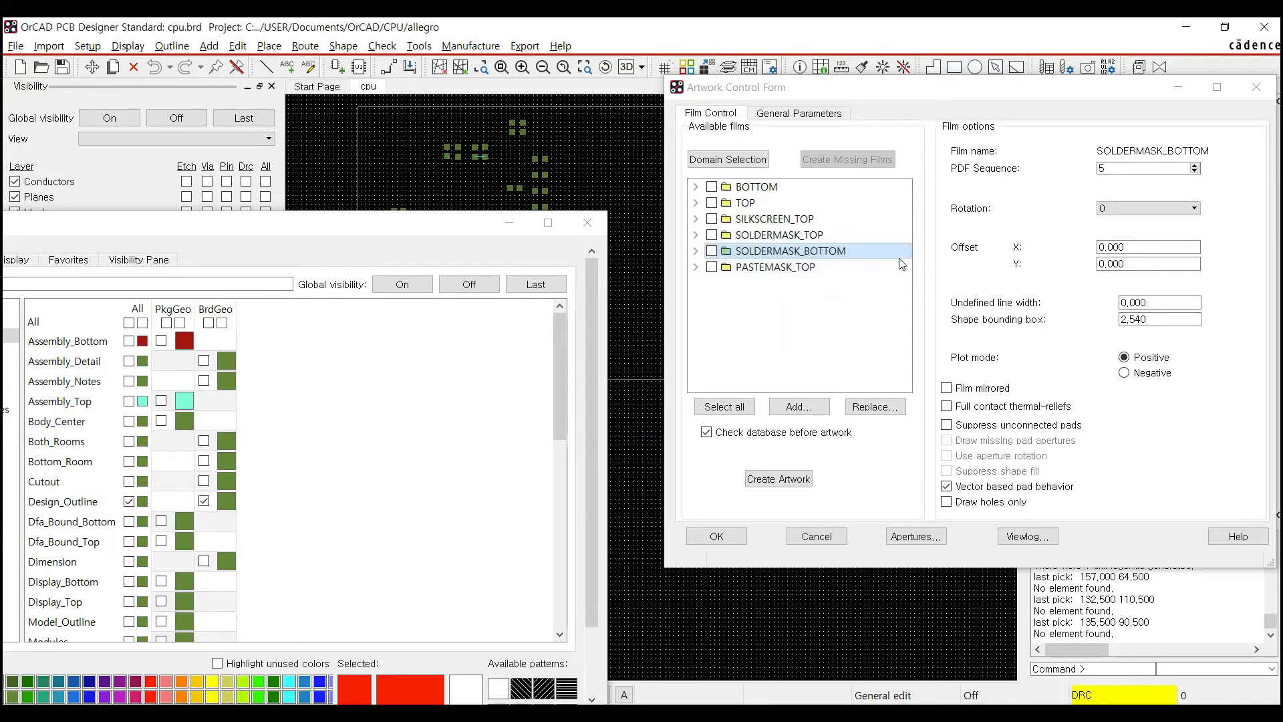
Set the PASTEMASK_TOP film's X offset to 0.2
click(769, 270)
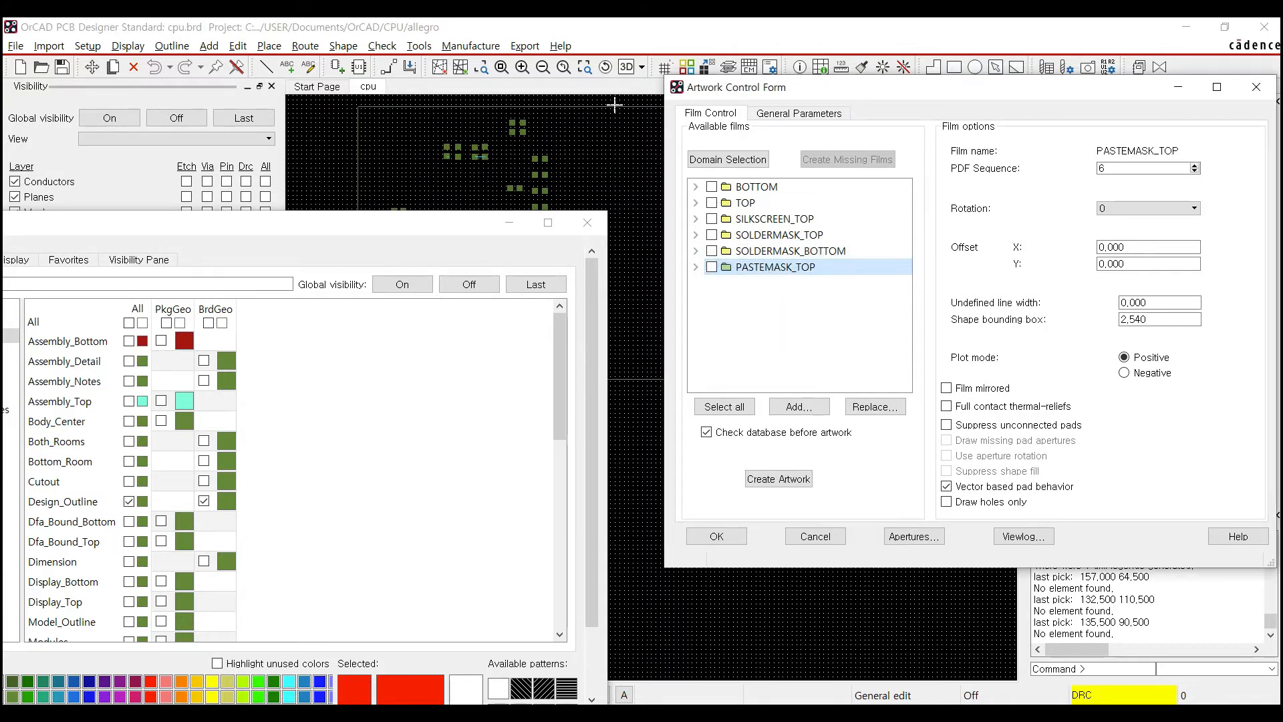
click(1108, 247)
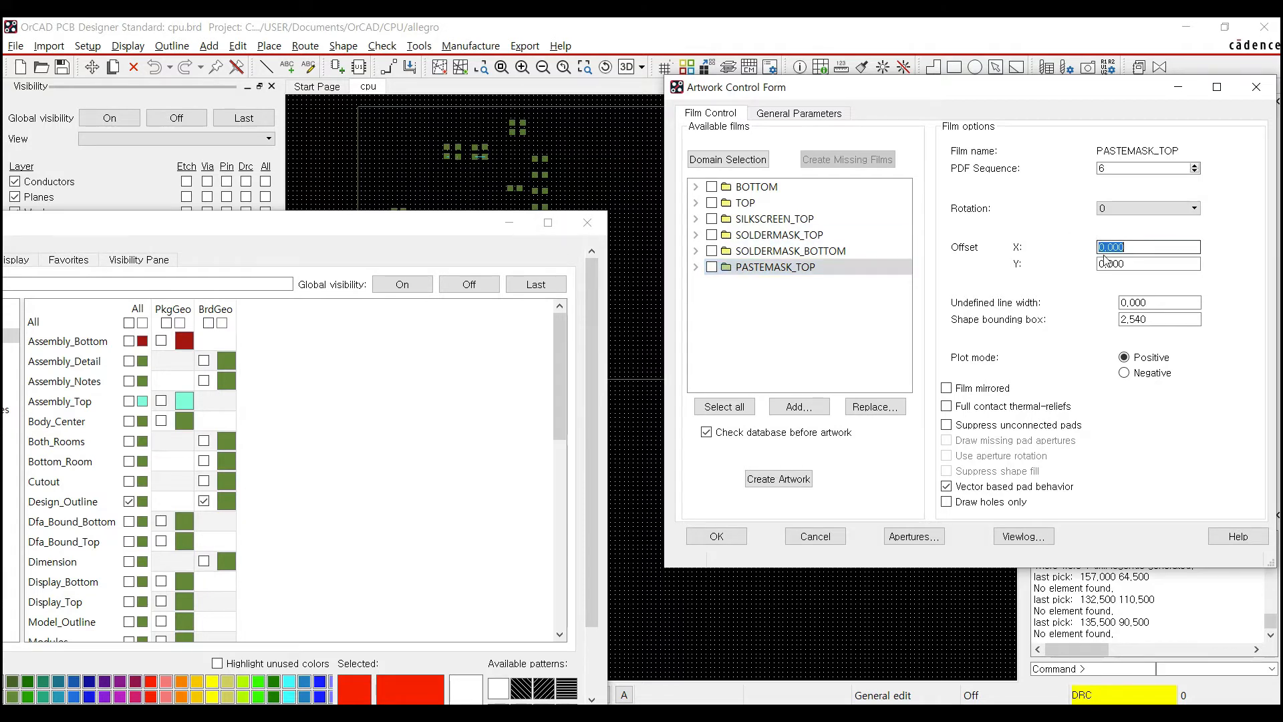
drag(1109, 247, 1136, 246)
text(2)
key(Tab)
click(743, 270)
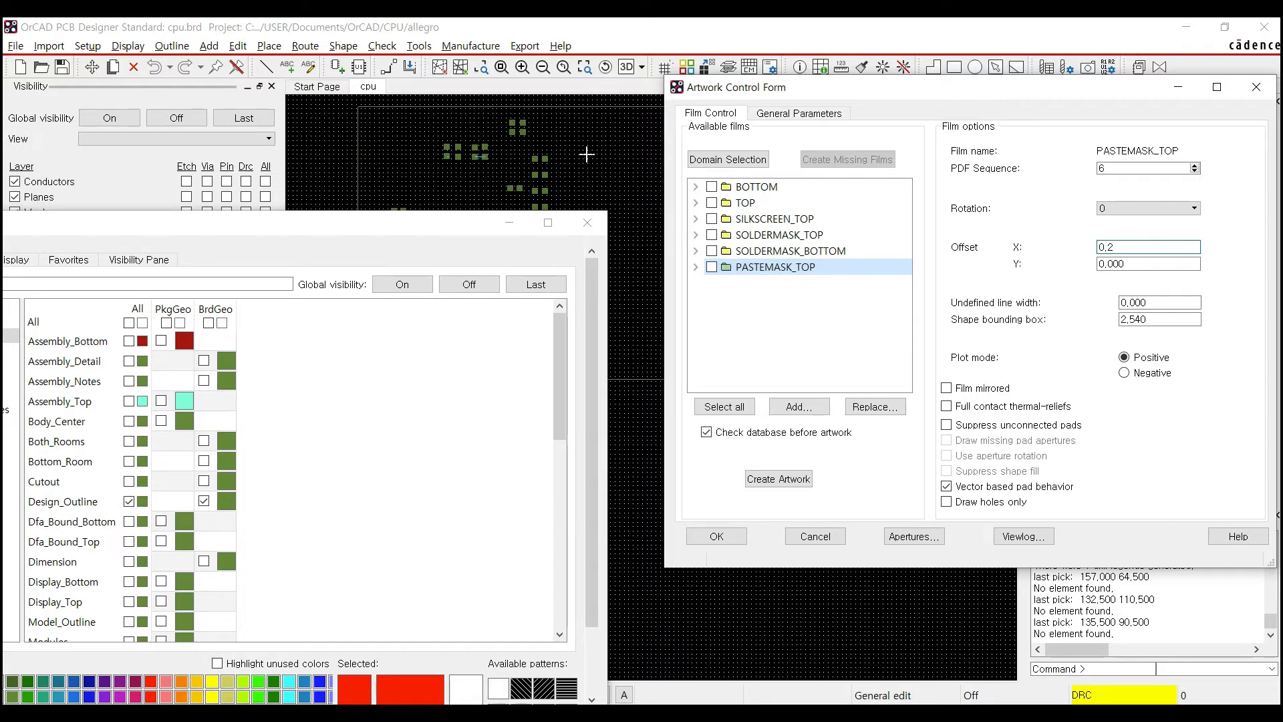
Check the displayed paste mask pads on the board, and turn off the visibility of all layers
drag(465, 229, 603, 369)
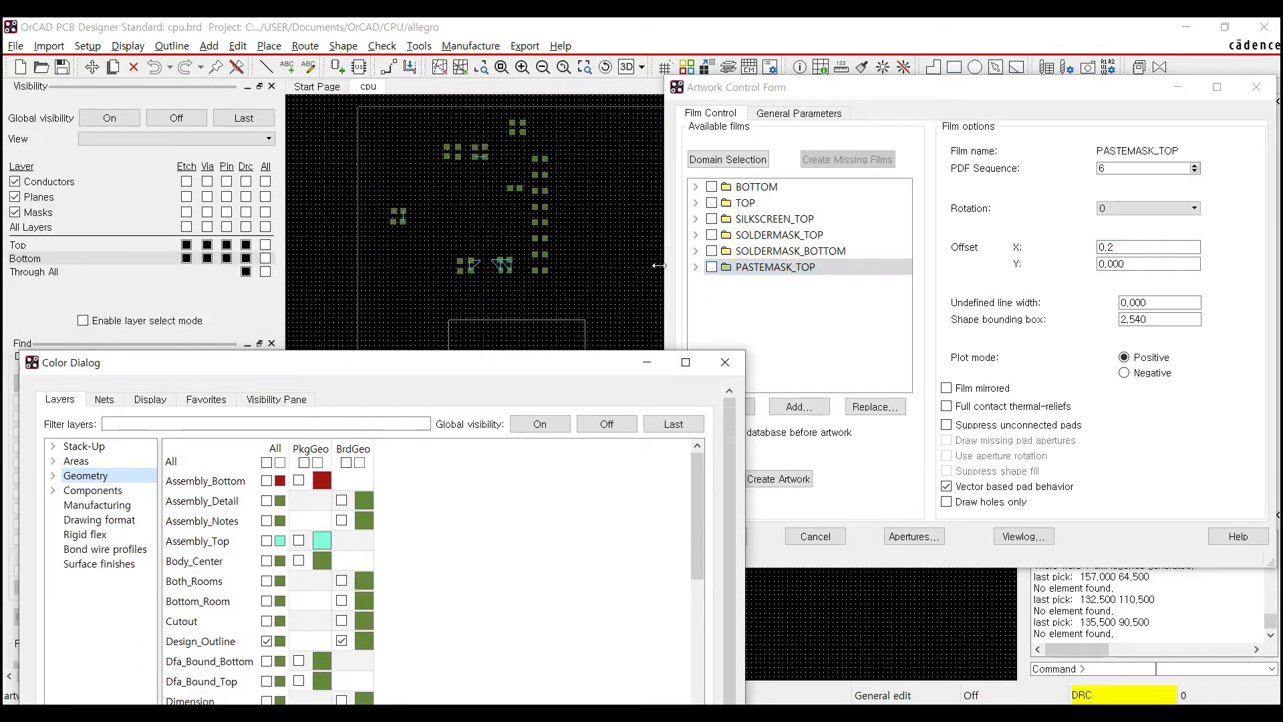
drag(442, 365, 321, 141)
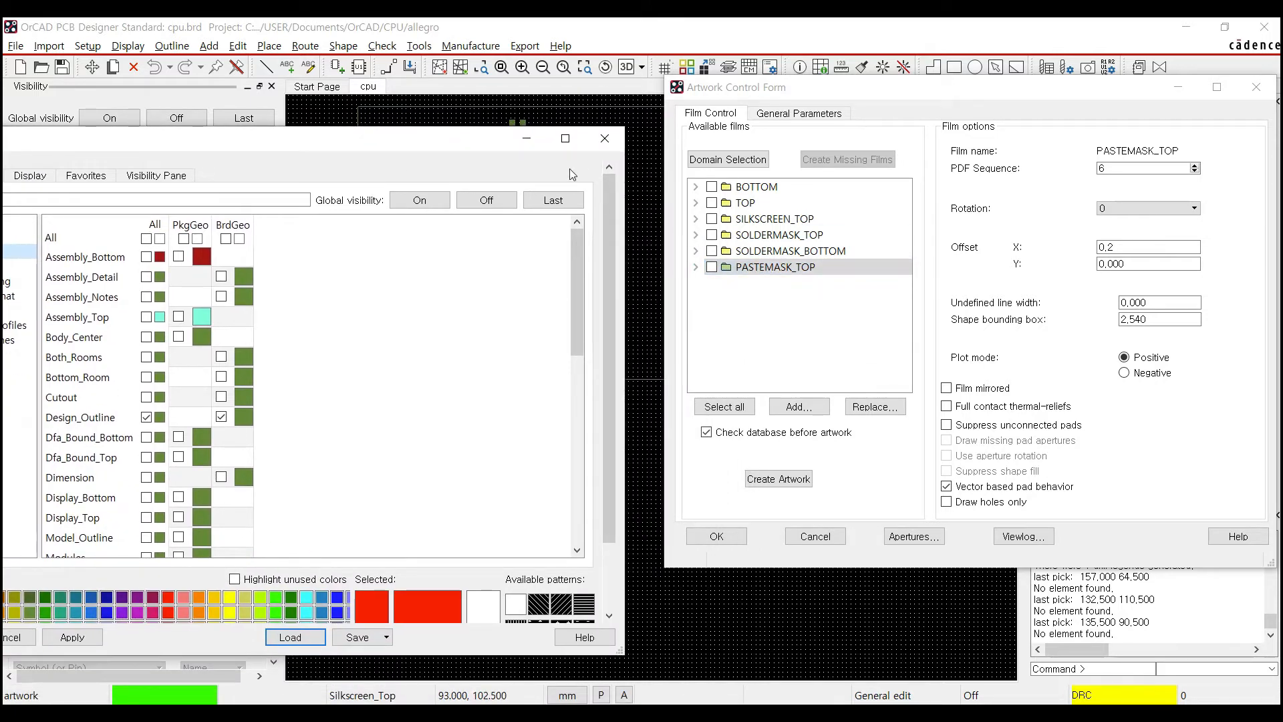
drag(430, 140, 378, 331)
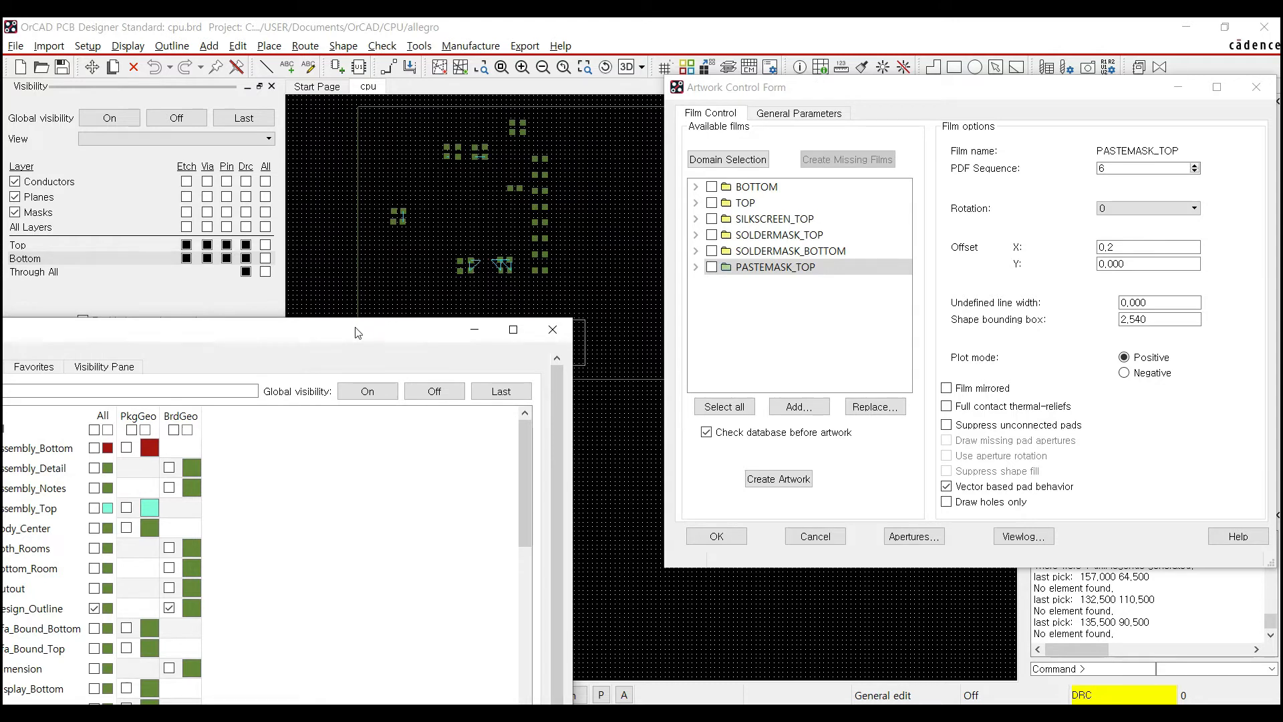
drag(357, 327, 854, 136)
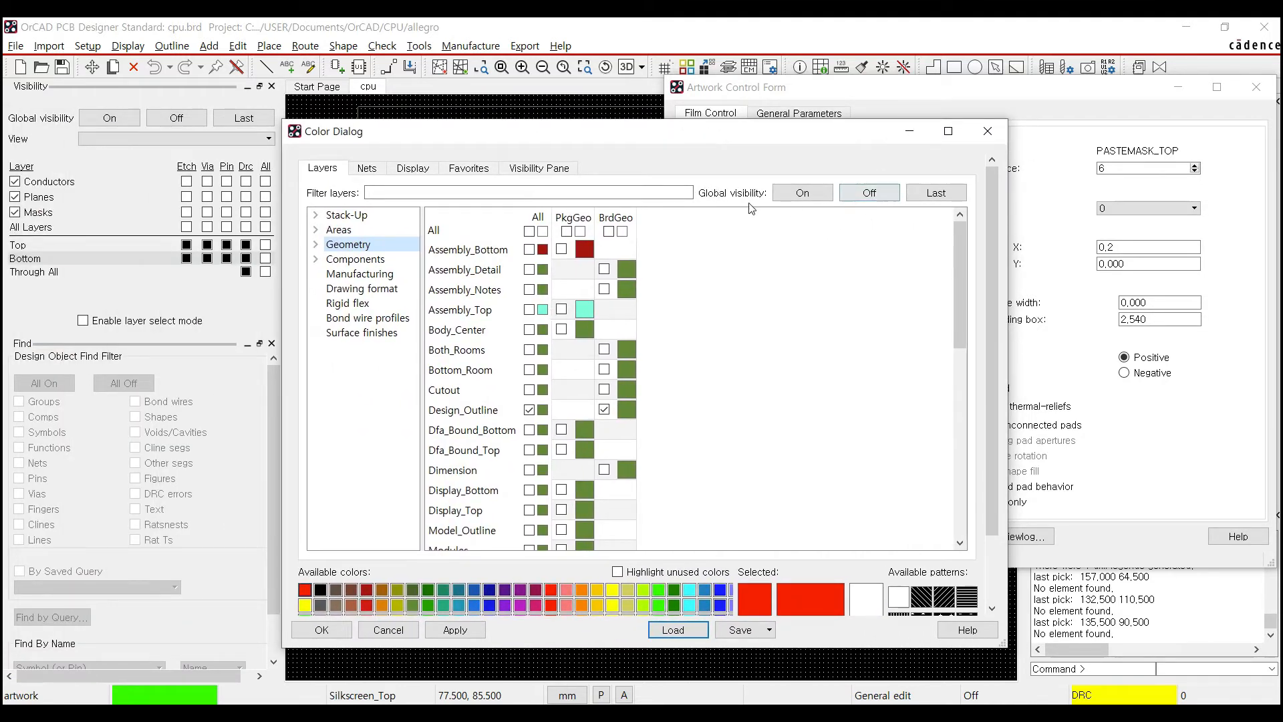
click(858, 198)
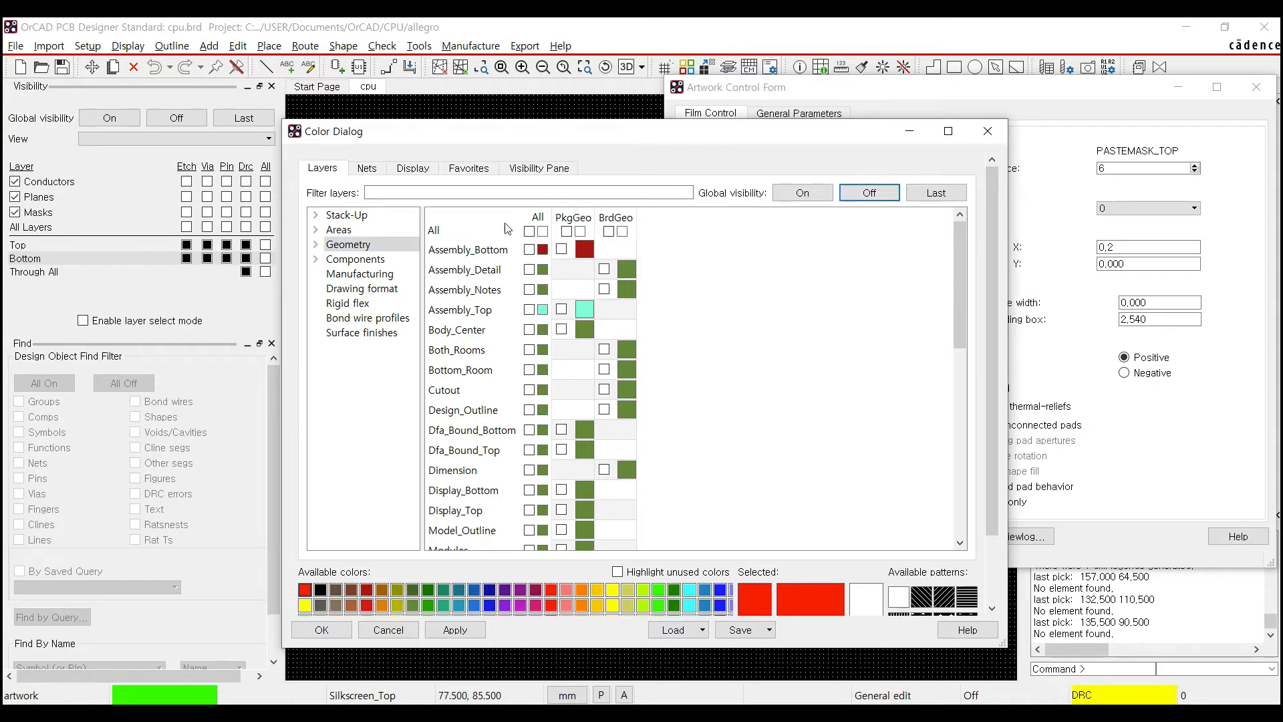
Make the board geometry subclasses Outline and Design_Outline and the manufacturing subclass Nclegend-1-2 visible, and apply the changes
double_click(348, 245)
click(372, 260)
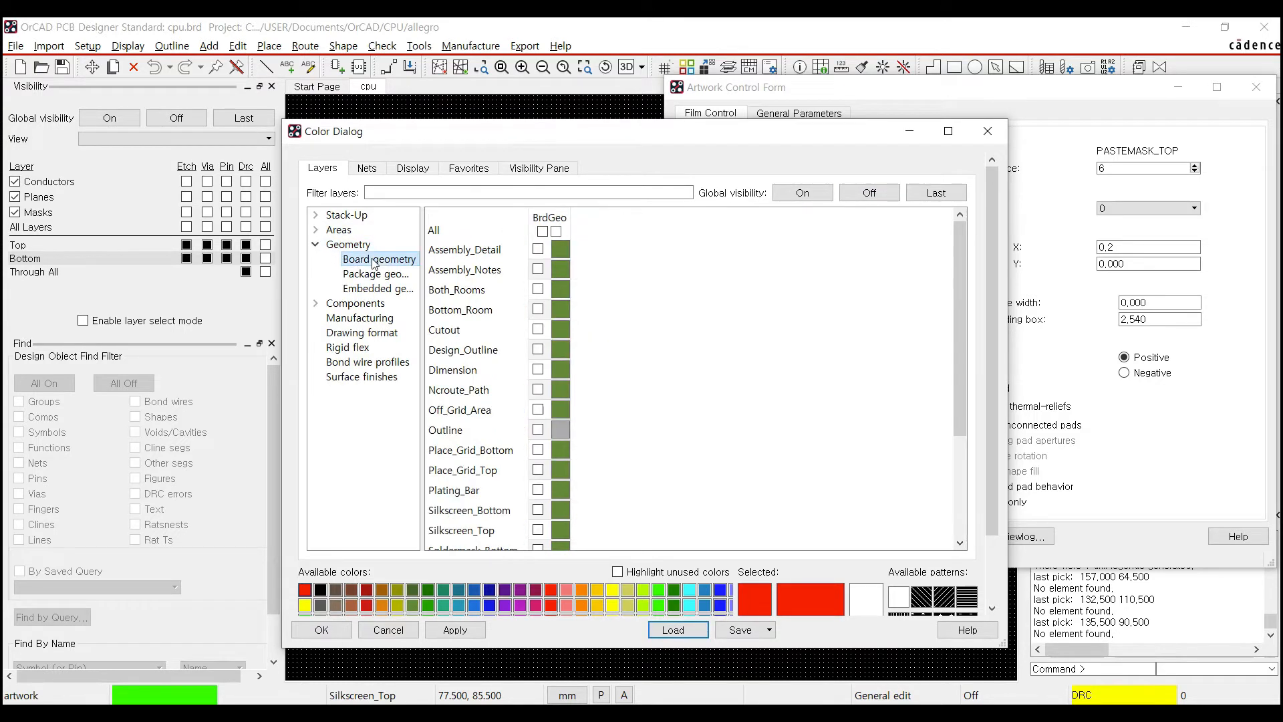
click(538, 431)
click(538, 349)
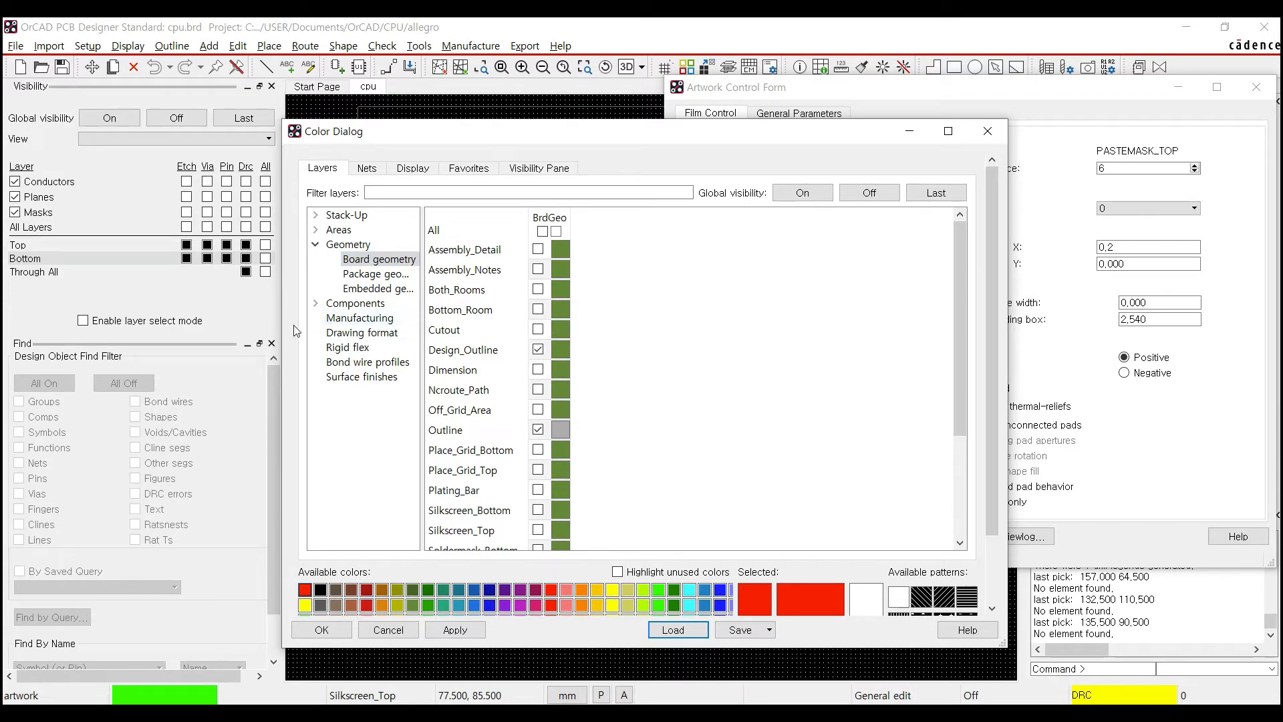
click(341, 319)
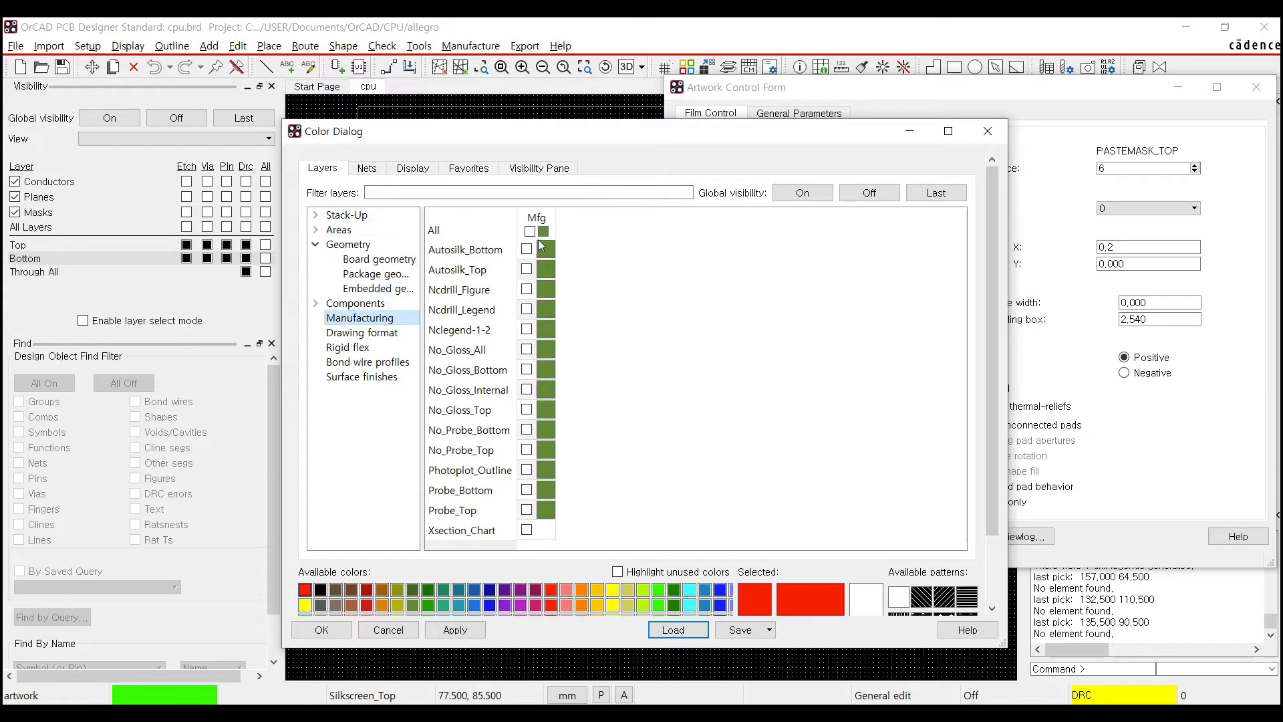
click(527, 329)
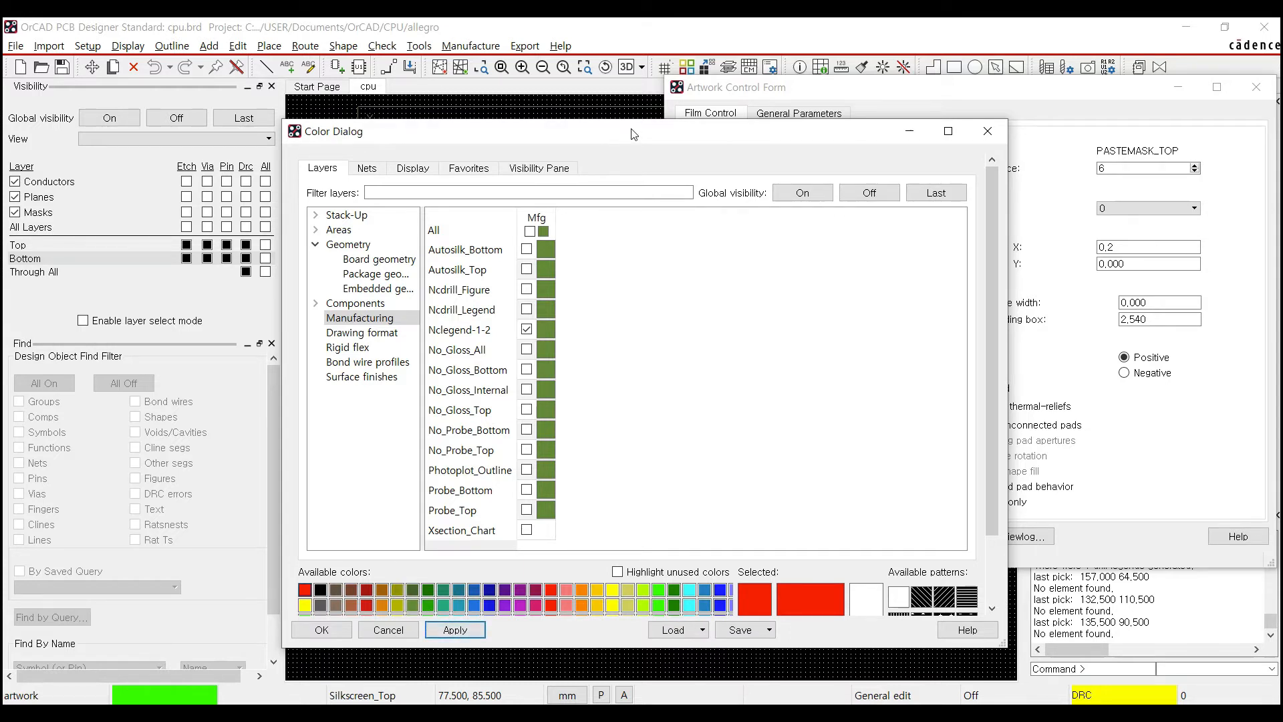
Add a new artwork film named DRILLDRAWING from the currently visible layers
drag(633, 136, 148, 381)
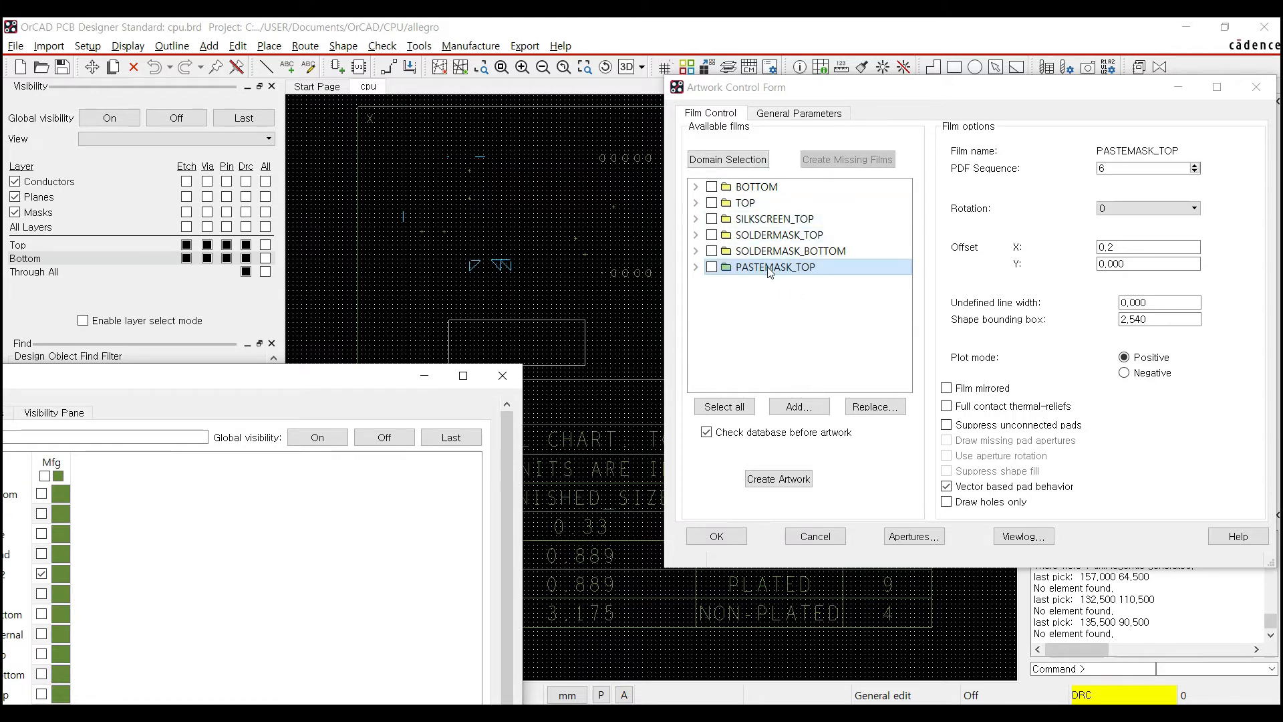
right_click(746, 269)
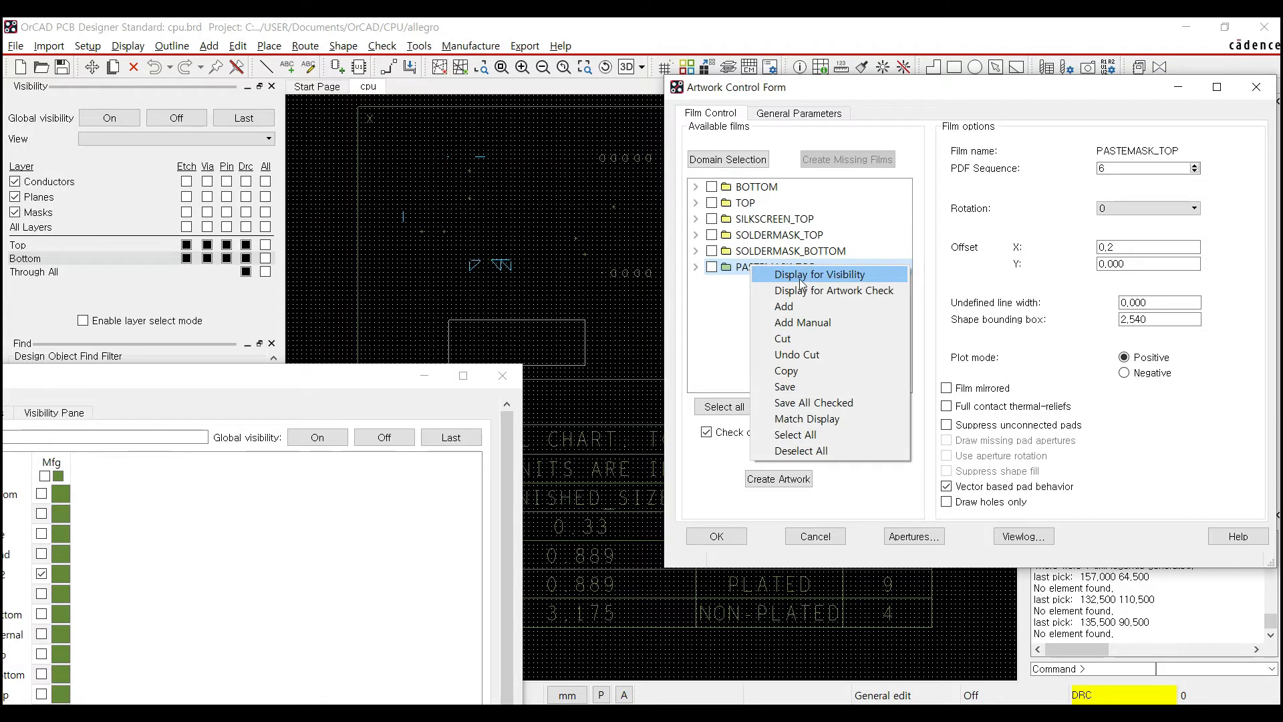
click(801, 306)
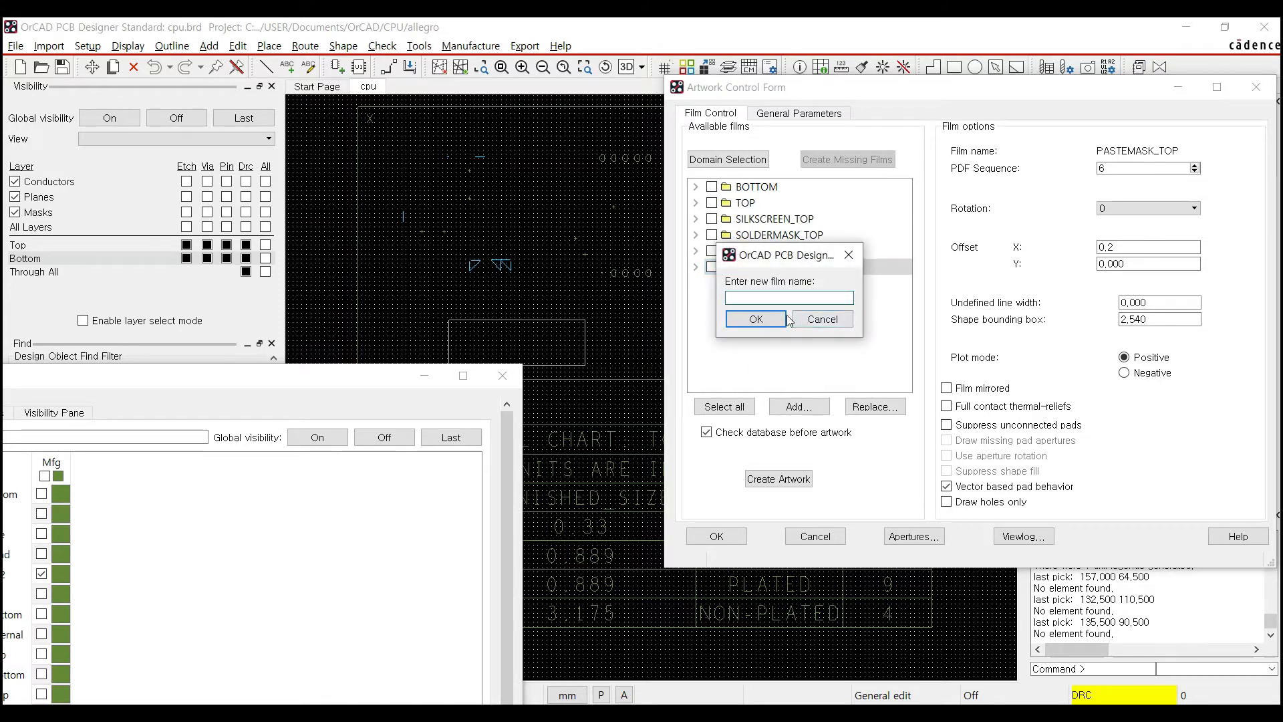
text(DRIL)
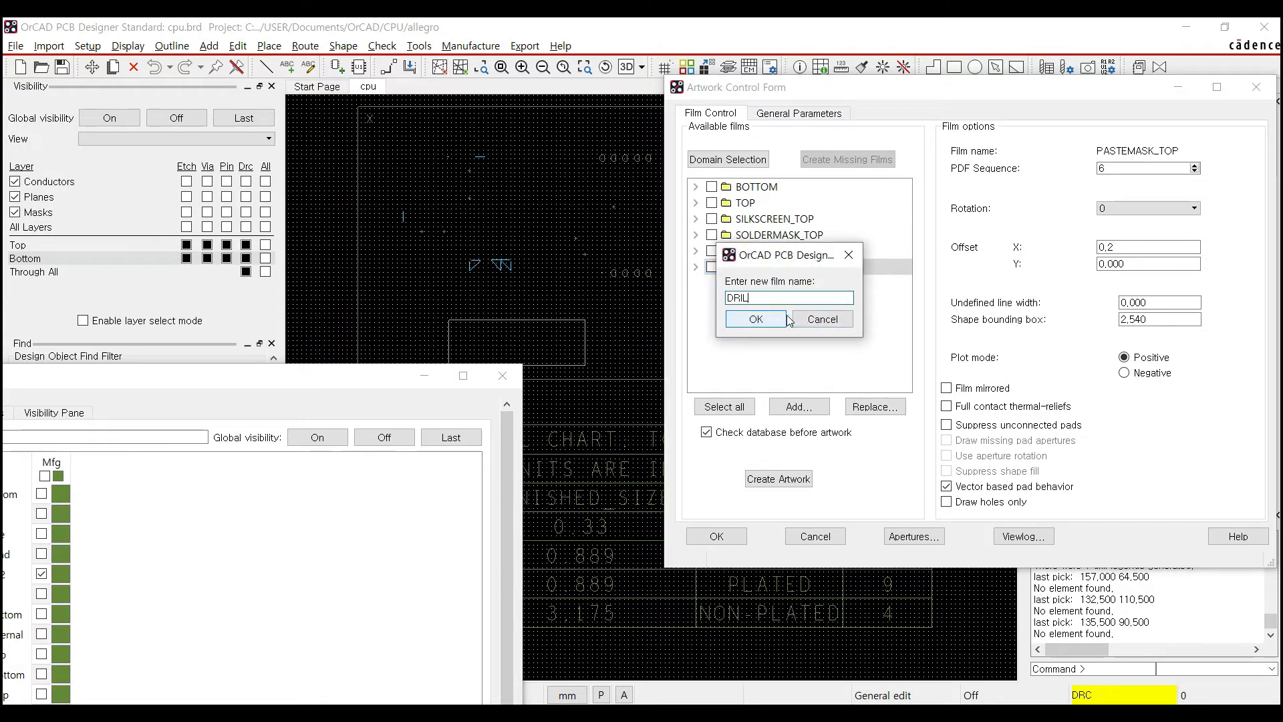
text(LDRAWING)
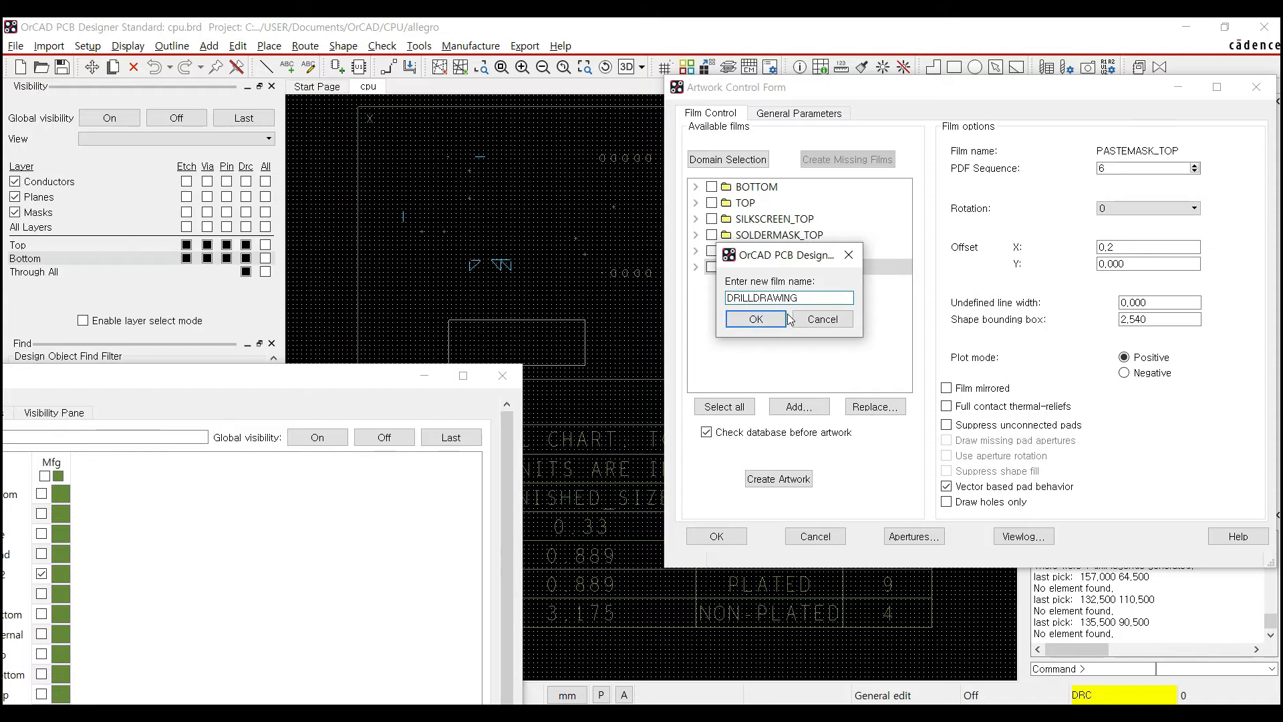
click(775, 319)
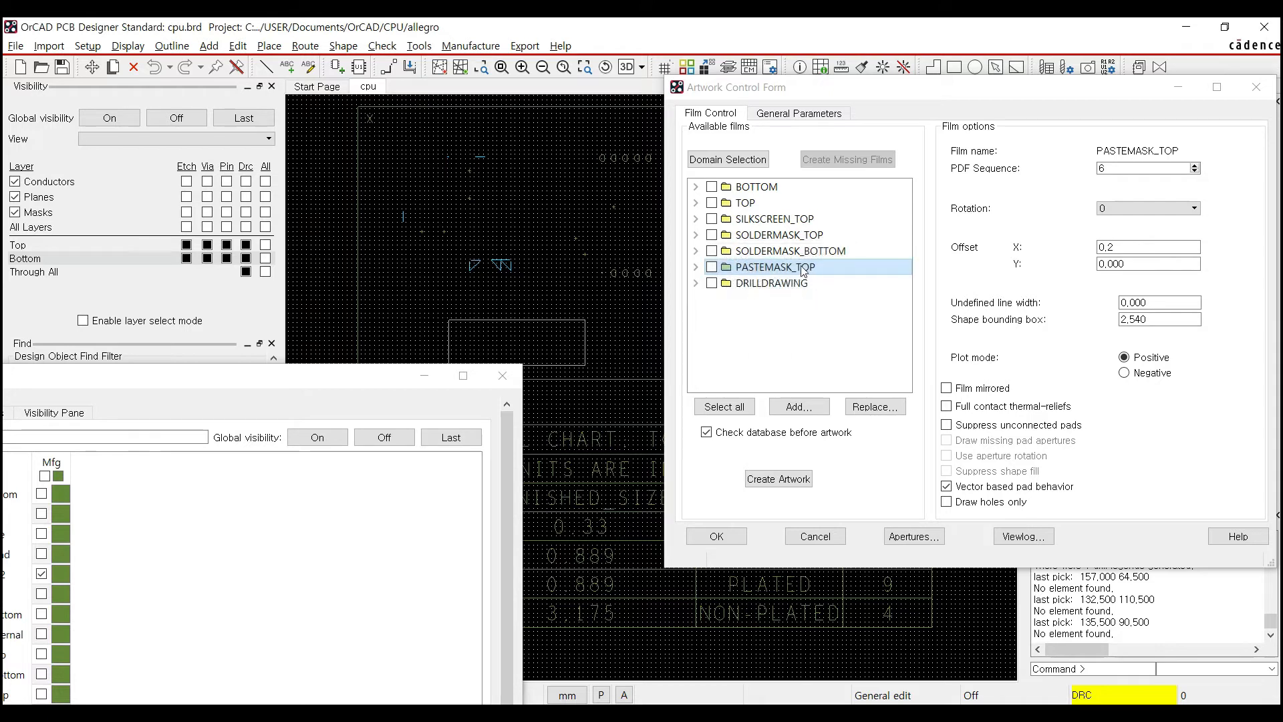
Set the DRILLDRAWING film's undefined line width to 0.2
click(798, 284)
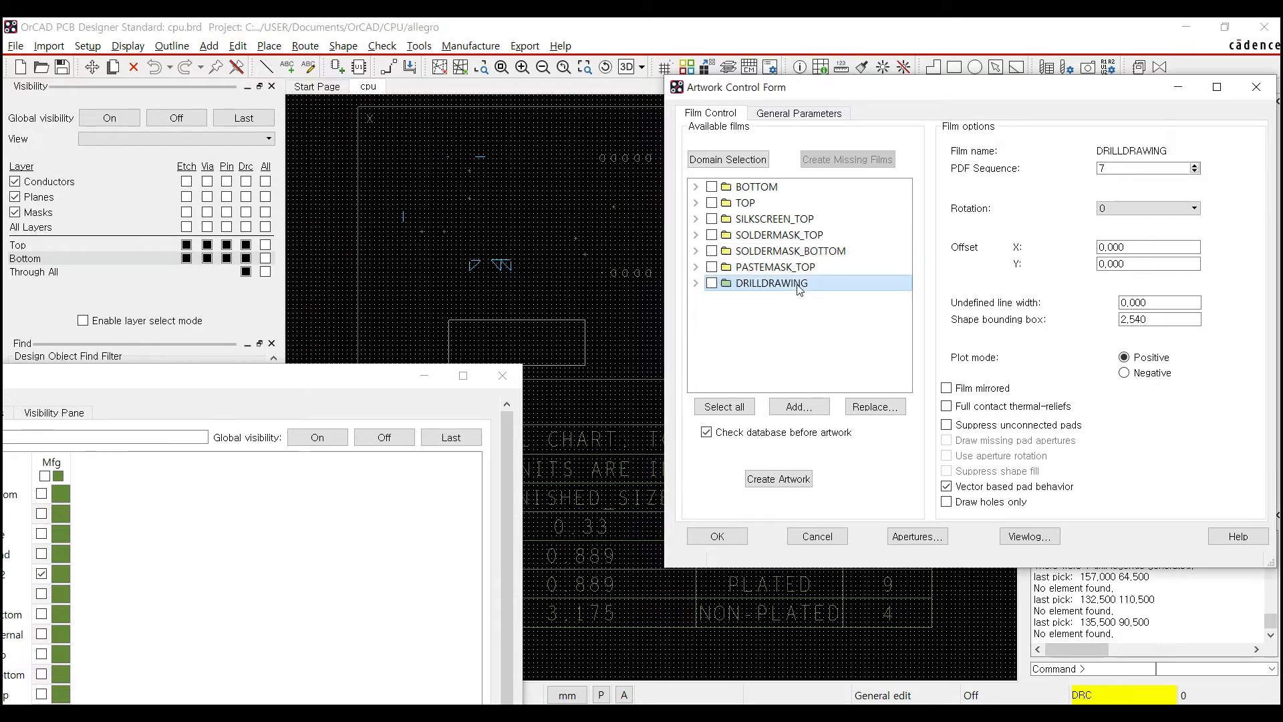
double_click(1110, 247)
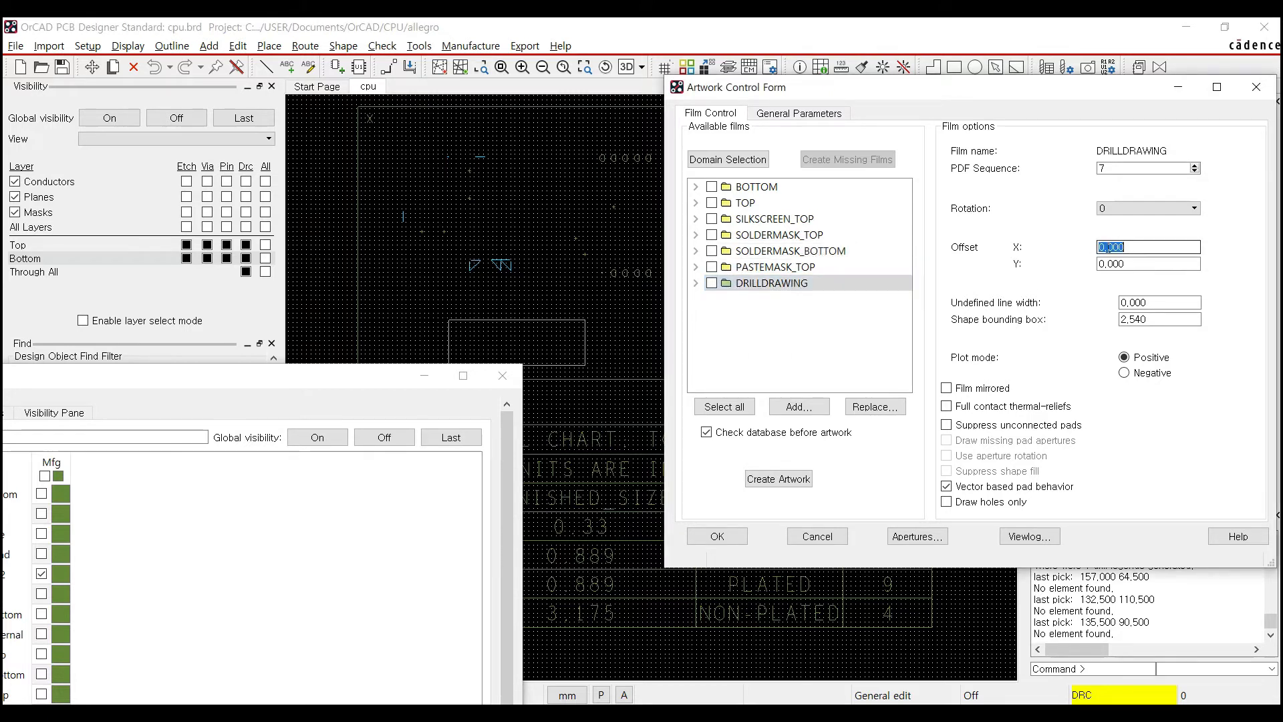
drag(1107, 247, 1153, 248)
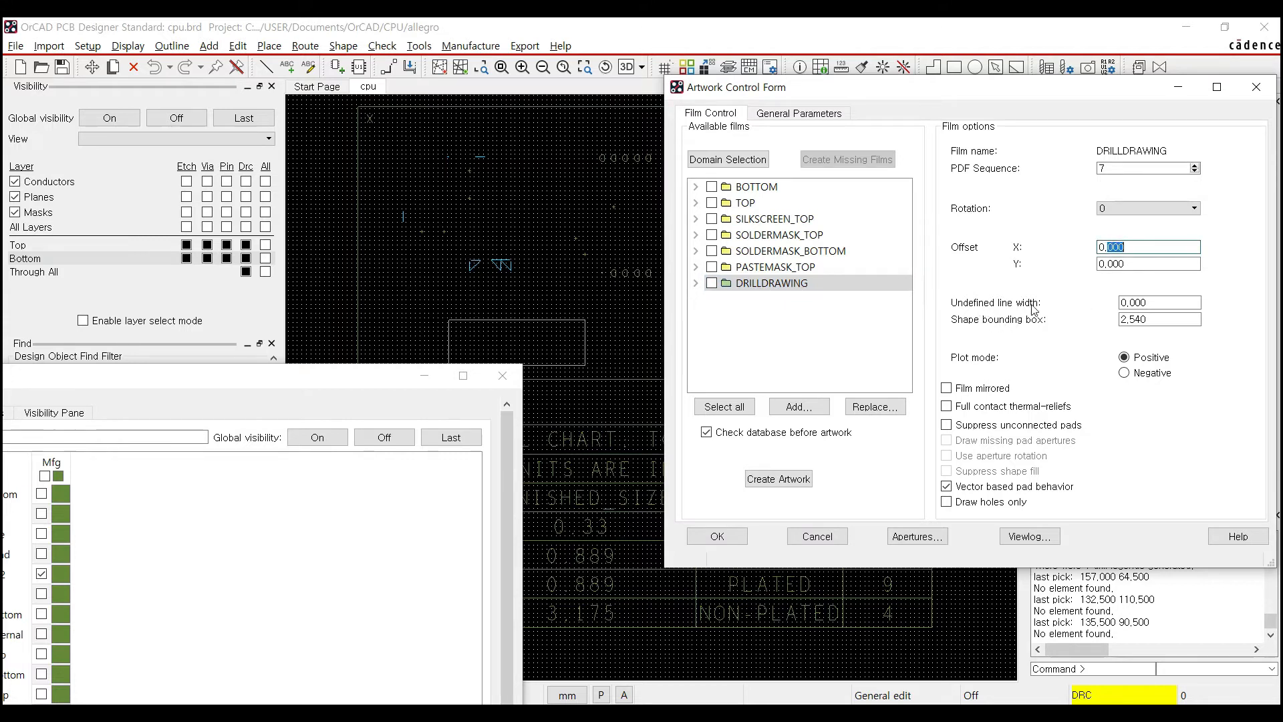
drag(1121, 303, 1146, 303)
click(1130, 303)
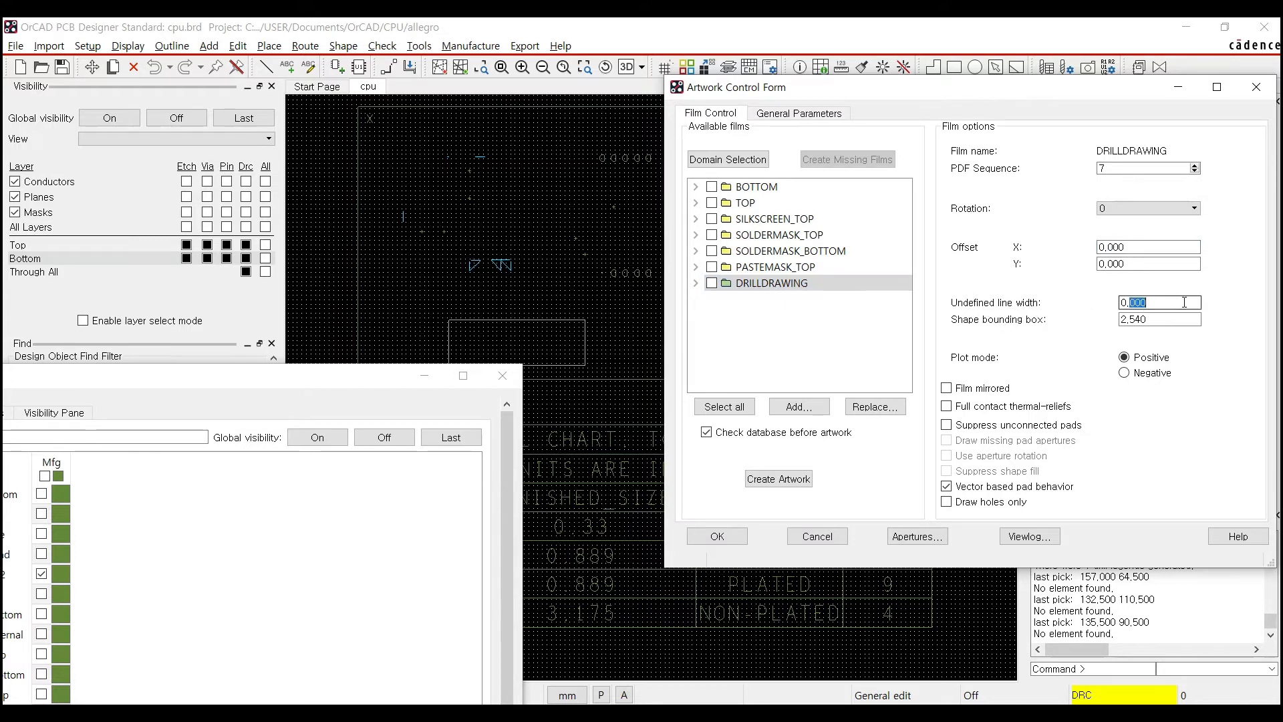
text(2)
key(Tab)
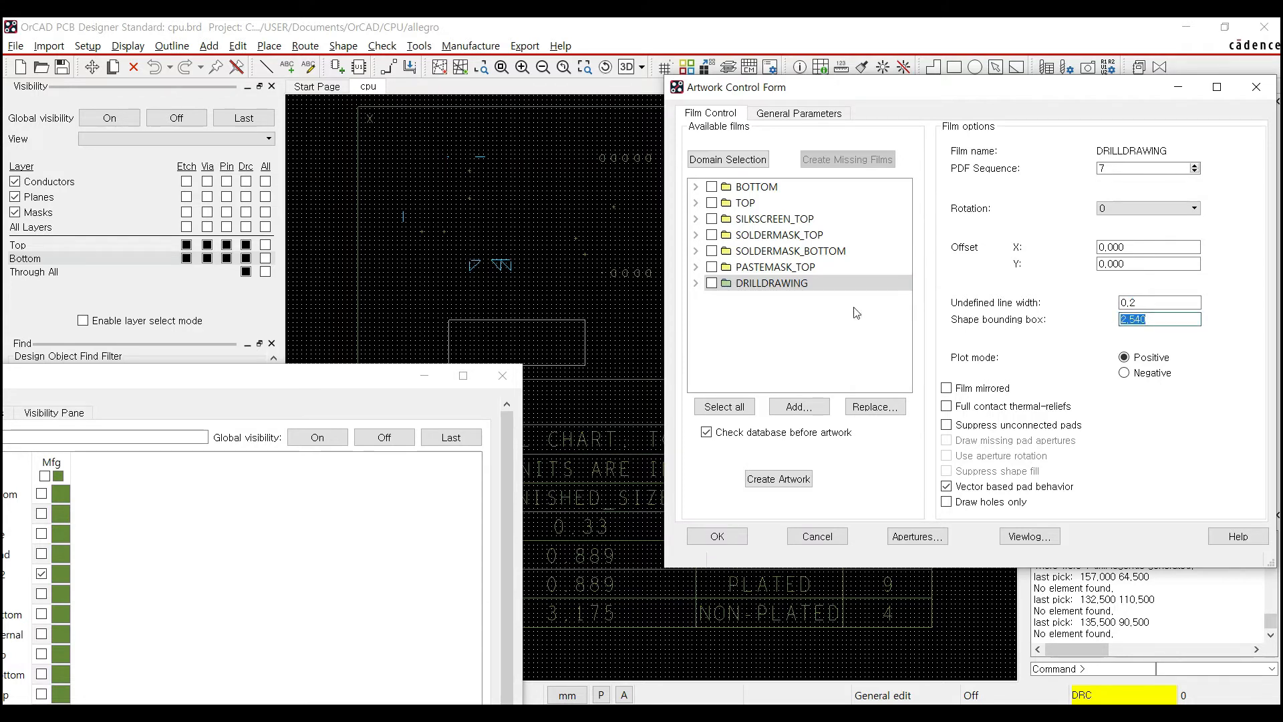
Reset the PASTEMASK_TOP film's X offset to 0.0 and set its undefined line width to 0.2
click(752, 270)
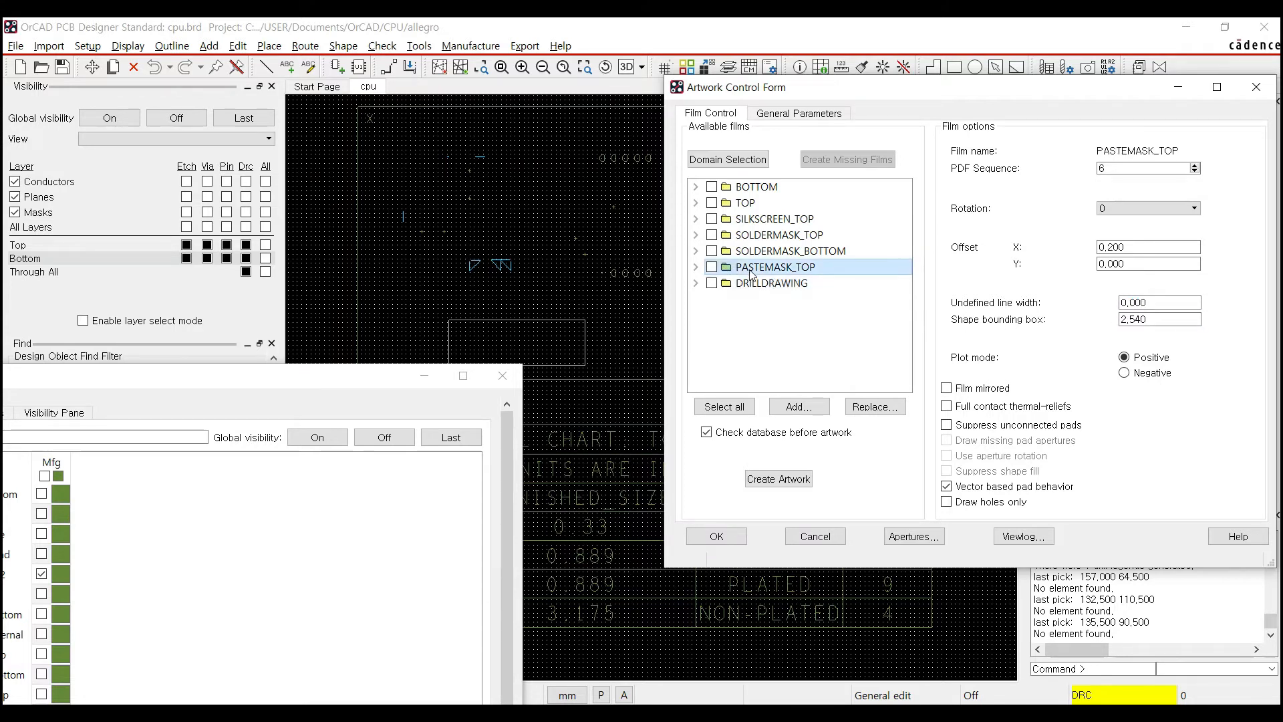
click(1112, 247)
click(1112, 248)
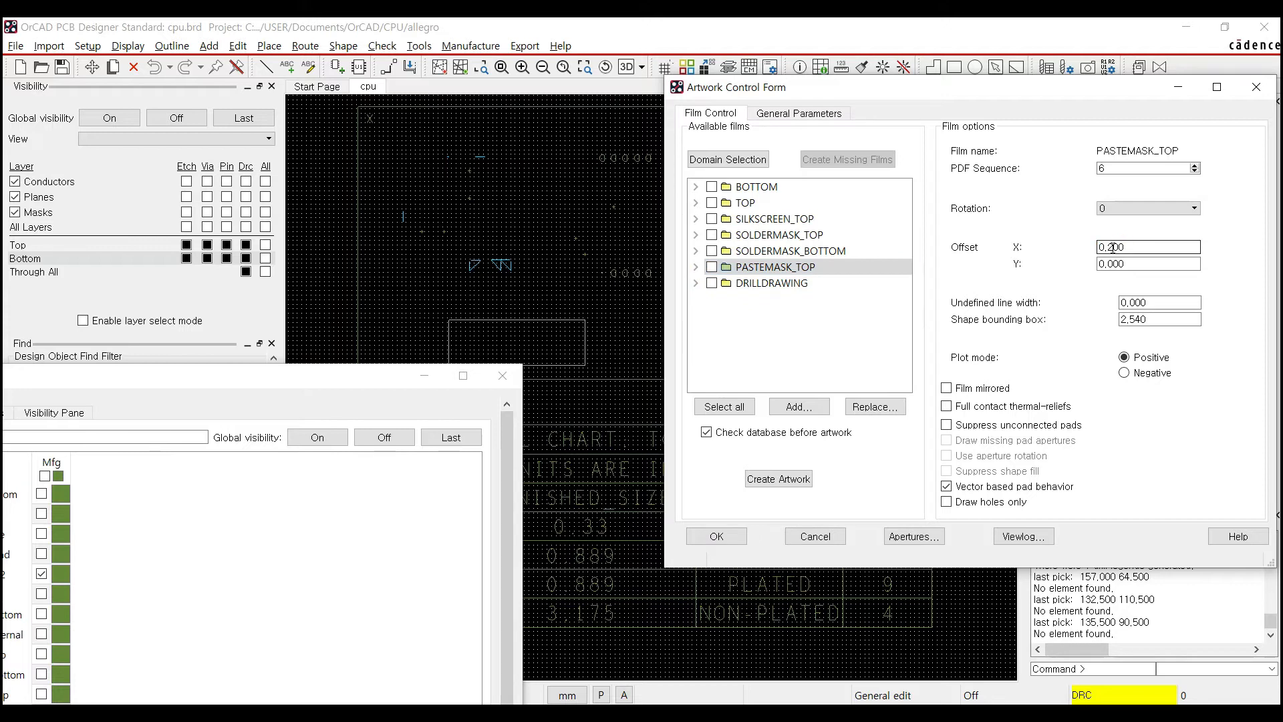
drag(1112, 247, 1153, 247)
text(0)
click(1129, 303)
drag(1125, 303, 1167, 303)
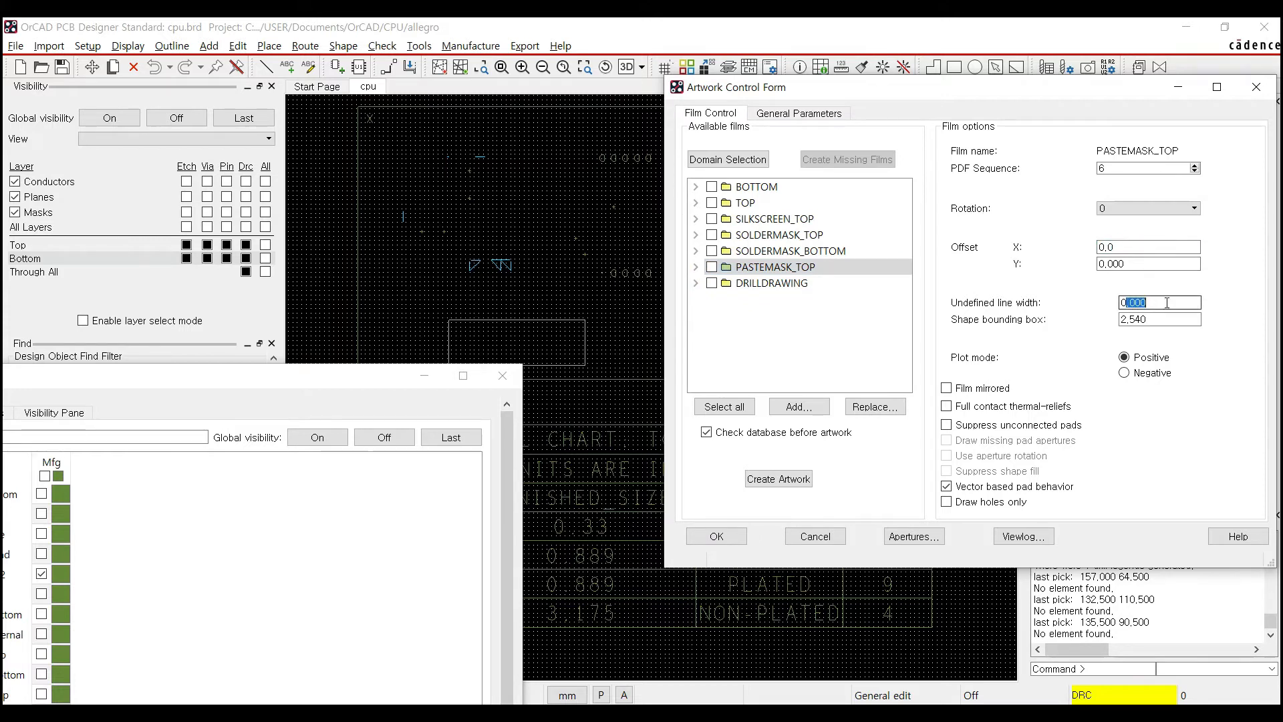
click(1132, 303)
key(Tab)
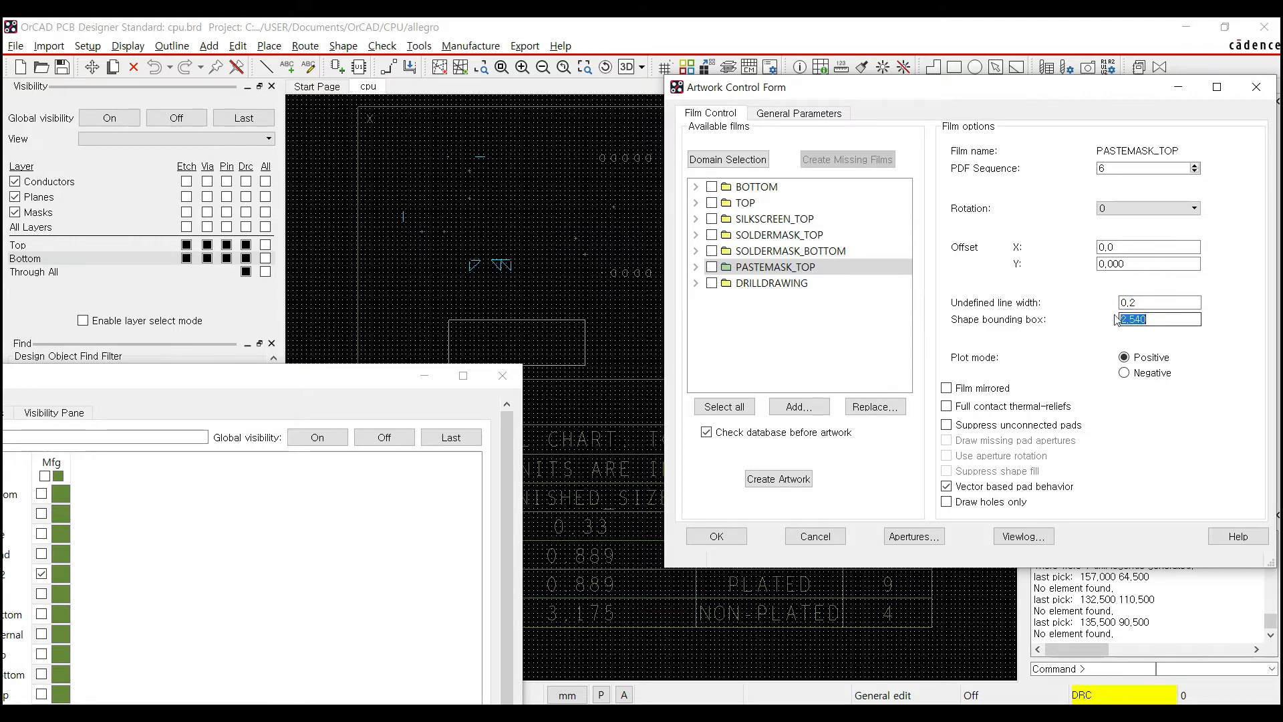
Reset the SOLDERMASK_TOP film's X offset to 0.0 and set its undefined line width to 0.2
click(799, 251)
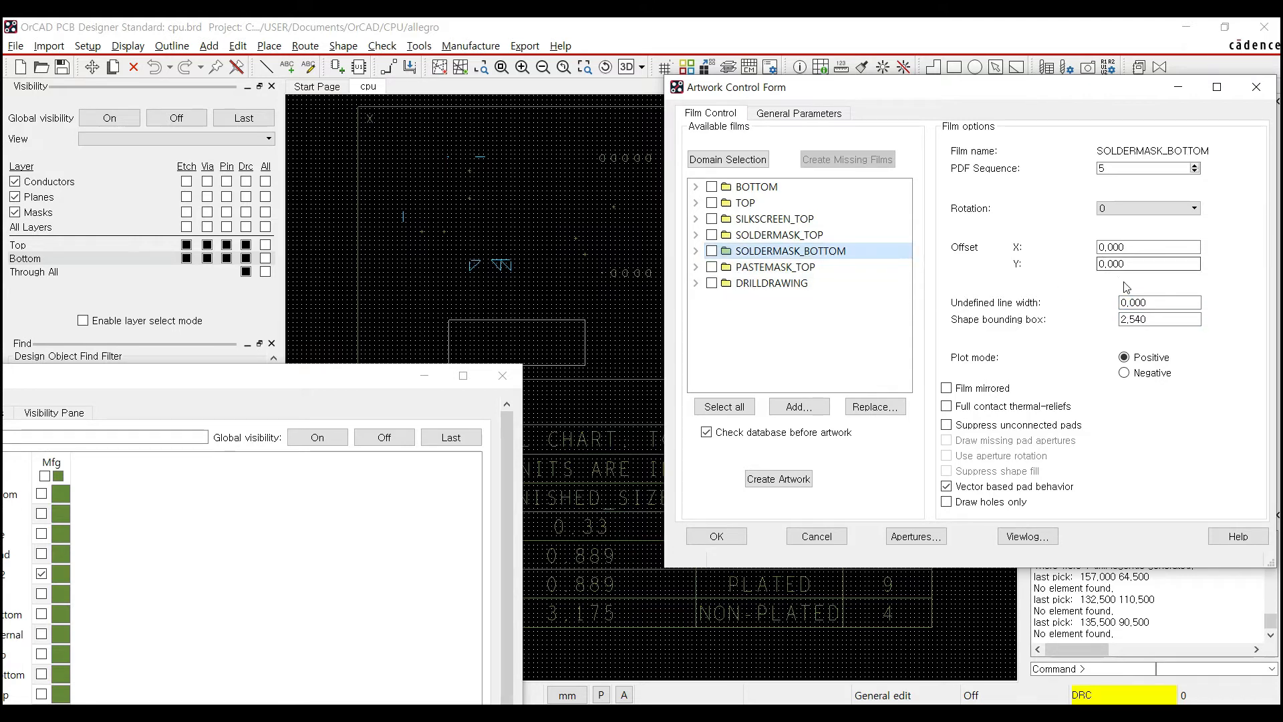
click(793, 235)
click(792, 251)
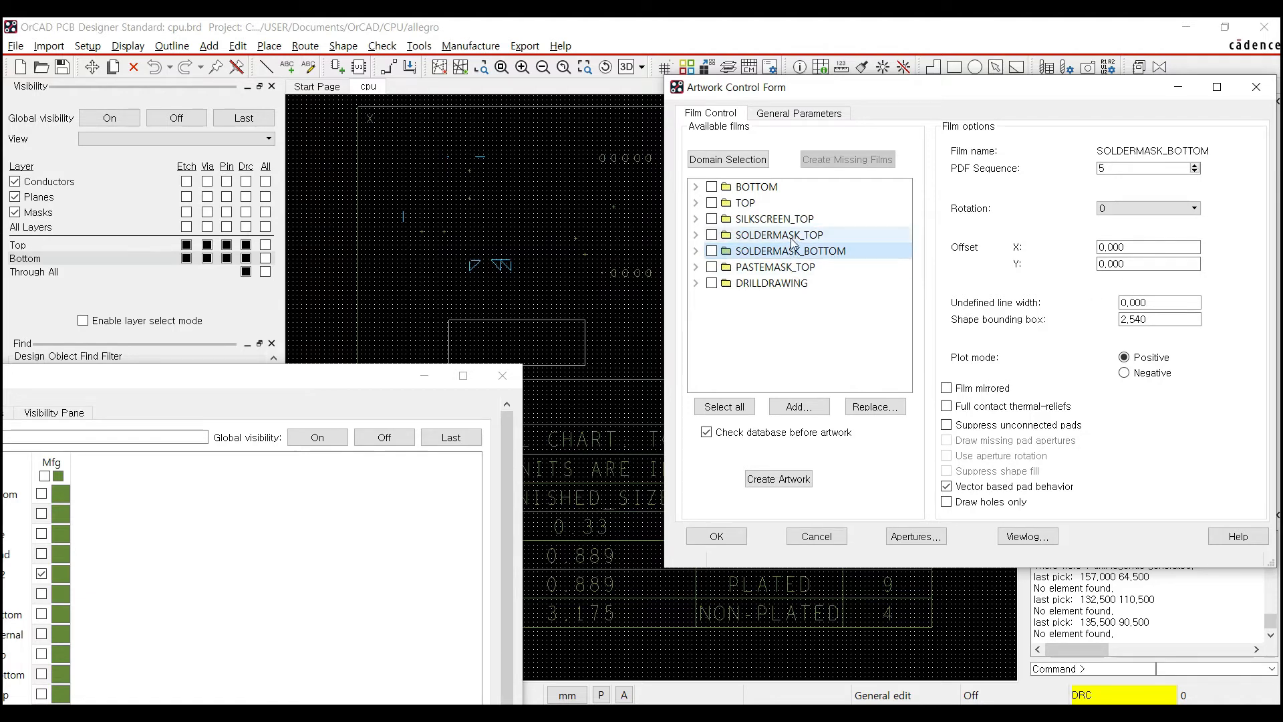
click(793, 237)
click(1114, 247)
click(1114, 248)
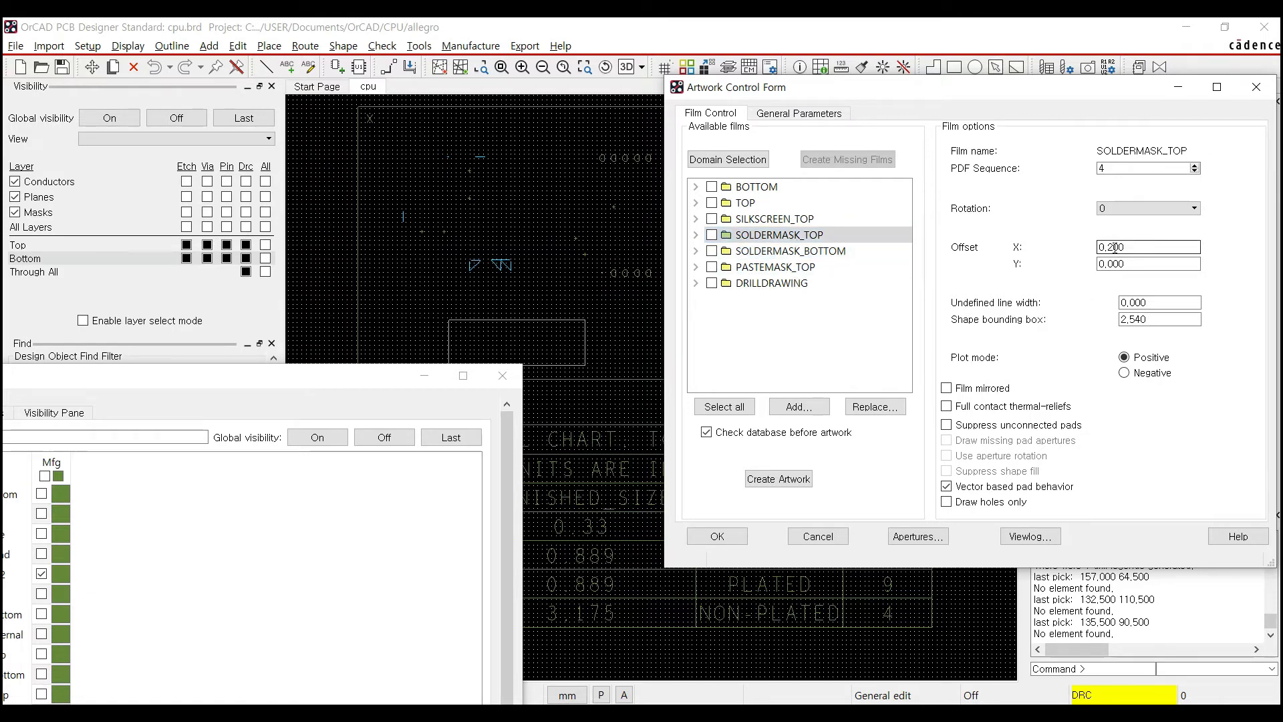
text(0)
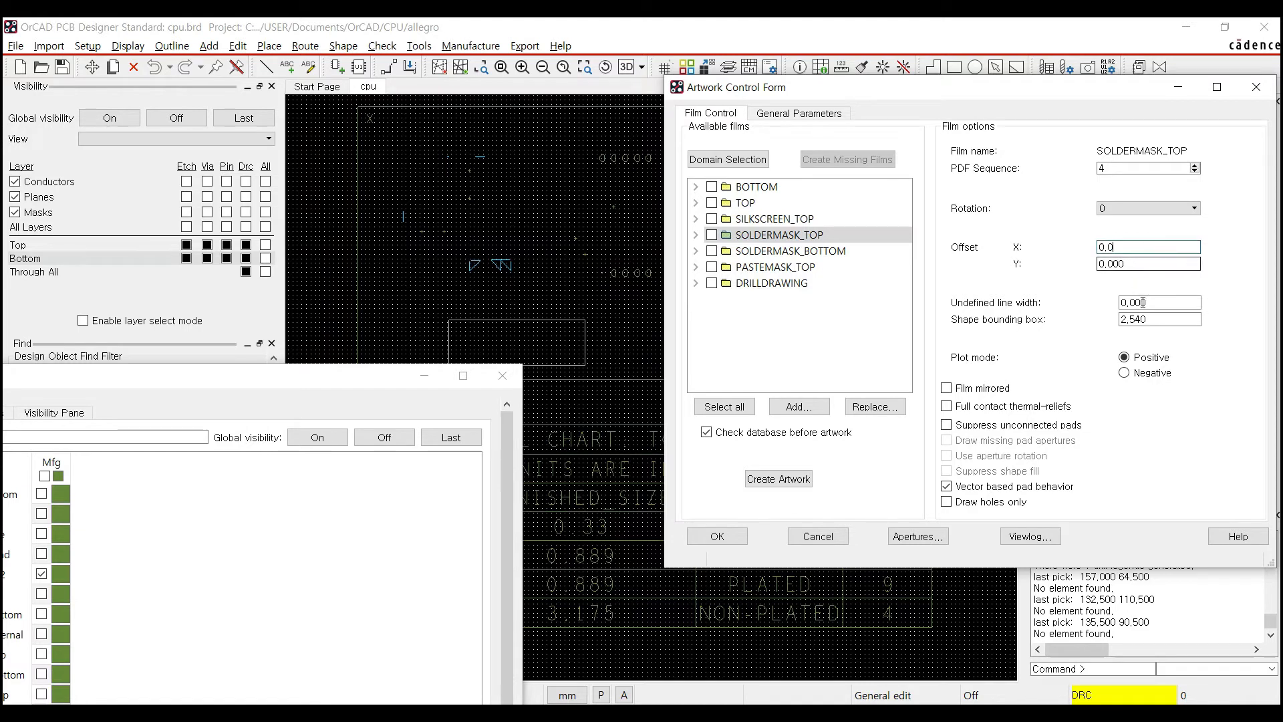
click(1128, 303)
click(1128, 303)
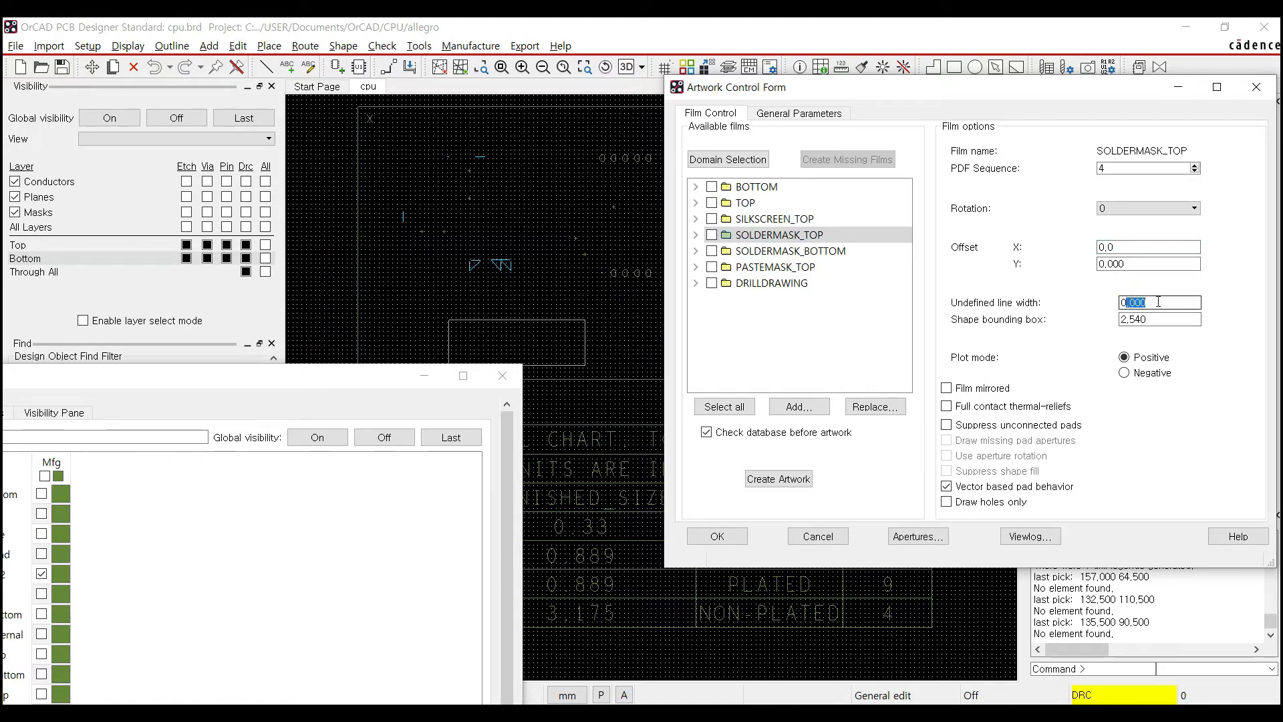
click(1138, 302)
key(Tab)
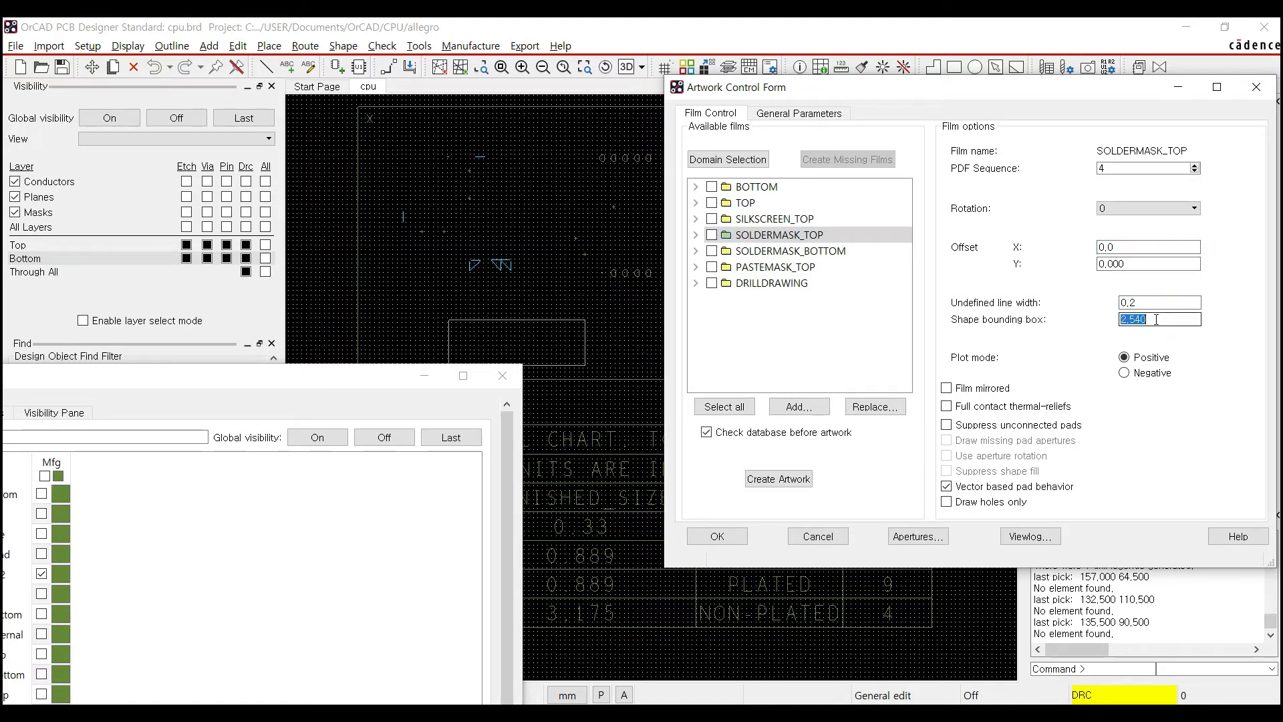
Set the SOLDERMASK_BOTTOM film's undefined line width to 0.2
click(816, 251)
click(1141, 303)
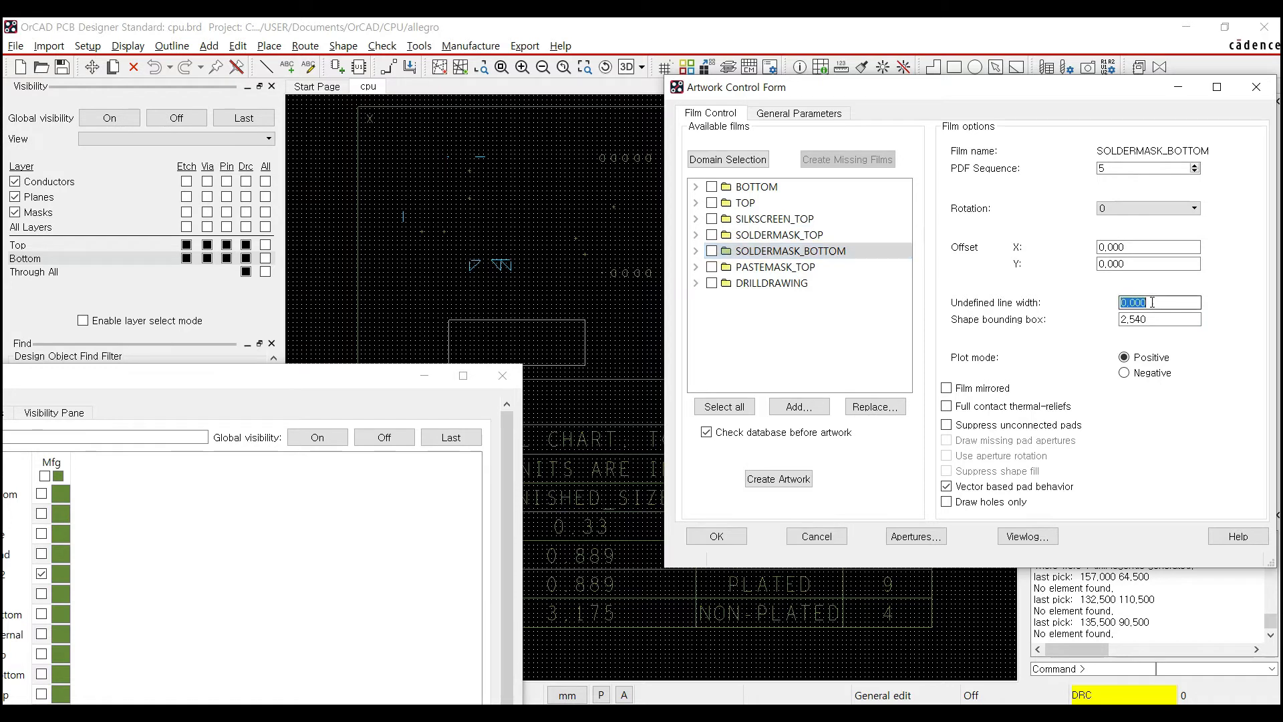
click(1143, 303)
drag(1129, 302, 1146, 303)
text(2)
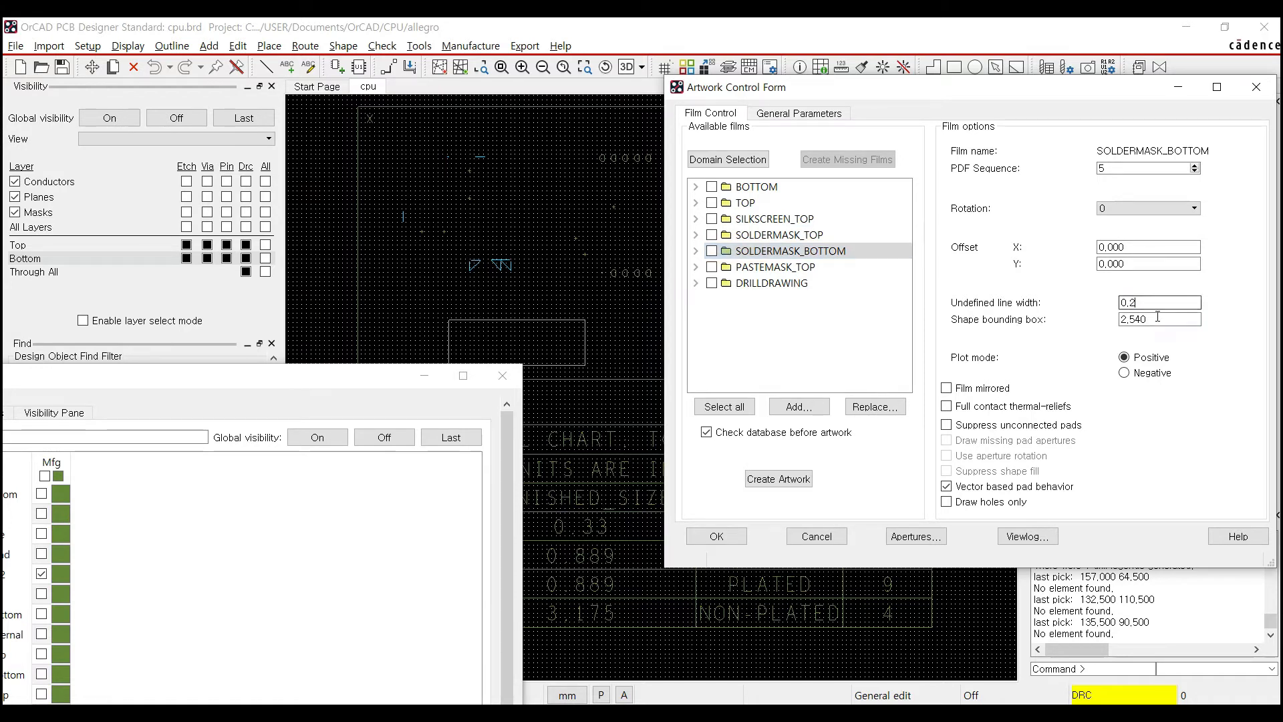
key(Tab)
Review the silkscreen and soldermask film options, and inspect the layers in the DRILLDRAWING, PASTEMASK_TOP, SOLDERMASK_BOTTOM and SOLDERMASK_TOP films
click(783, 234)
click(786, 219)
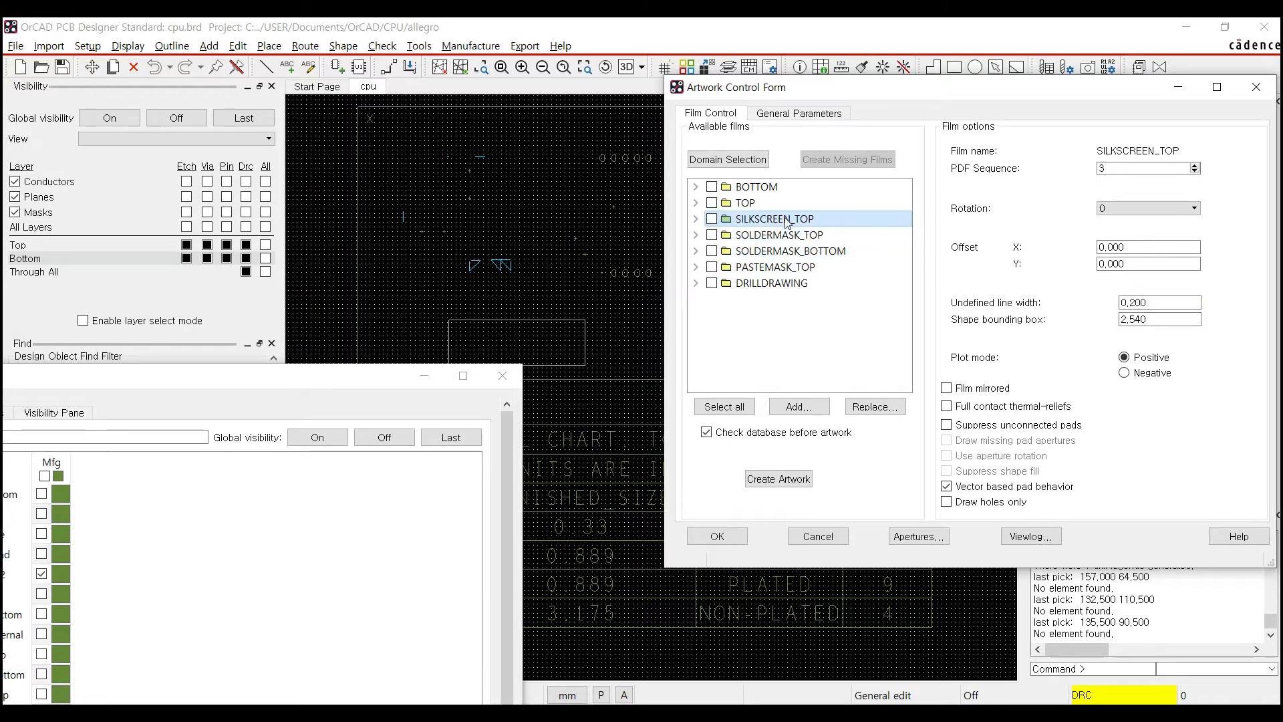
click(790, 235)
click(792, 252)
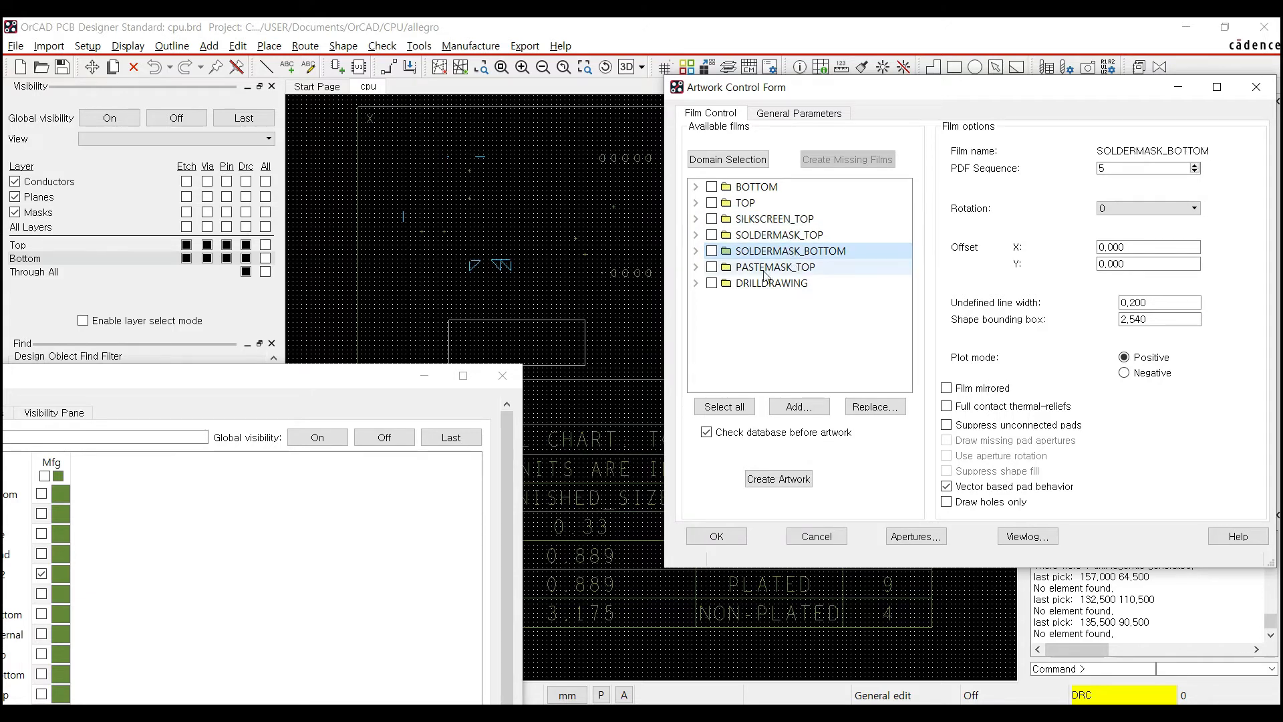
click(696, 284)
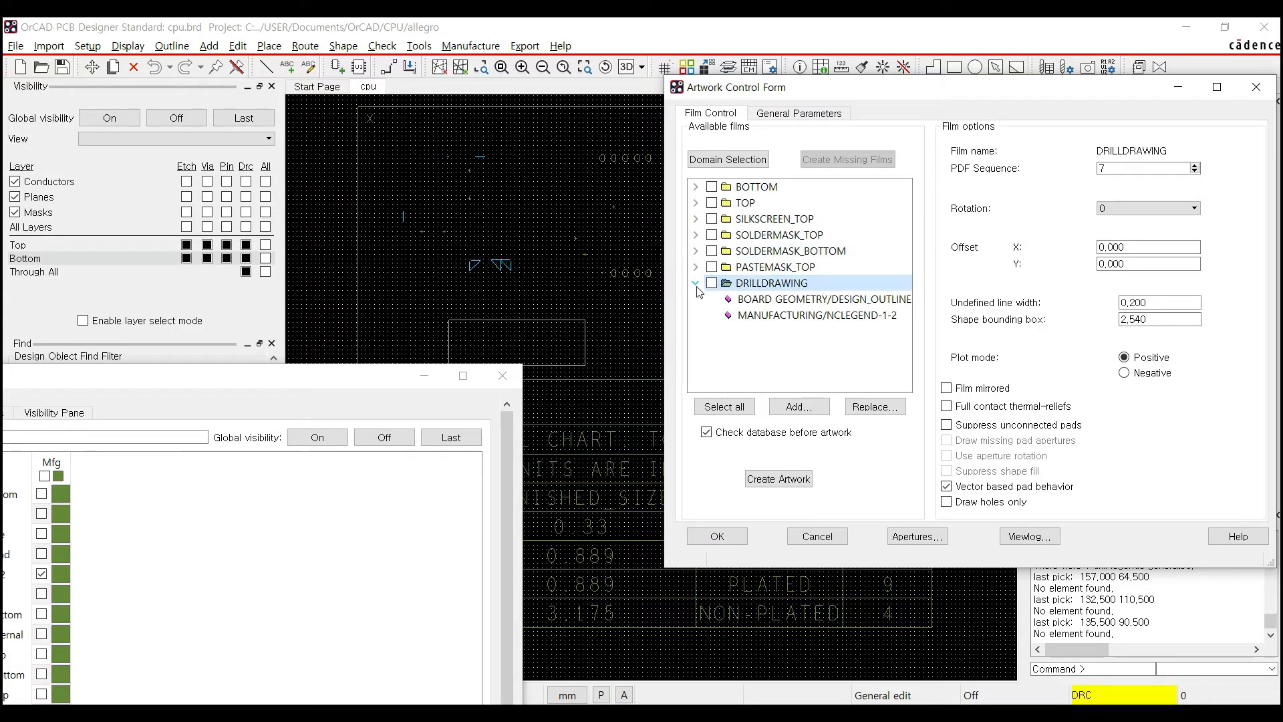
click(696, 267)
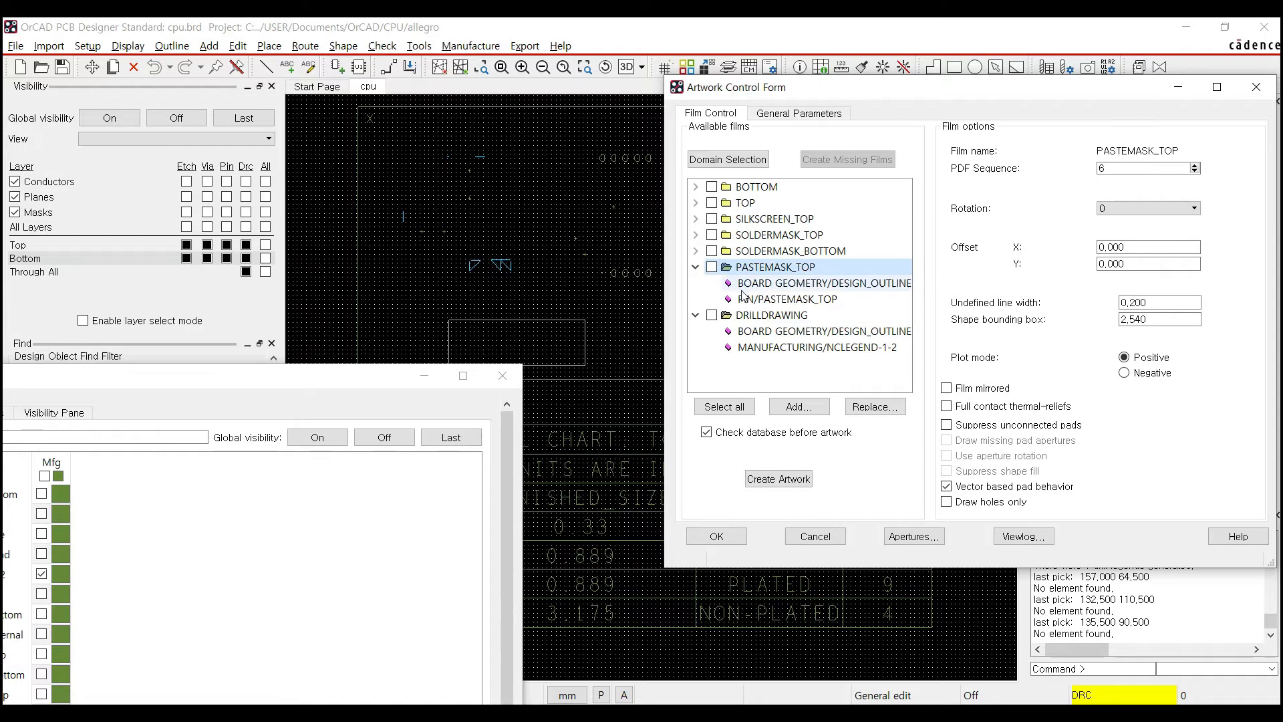
click(696, 250)
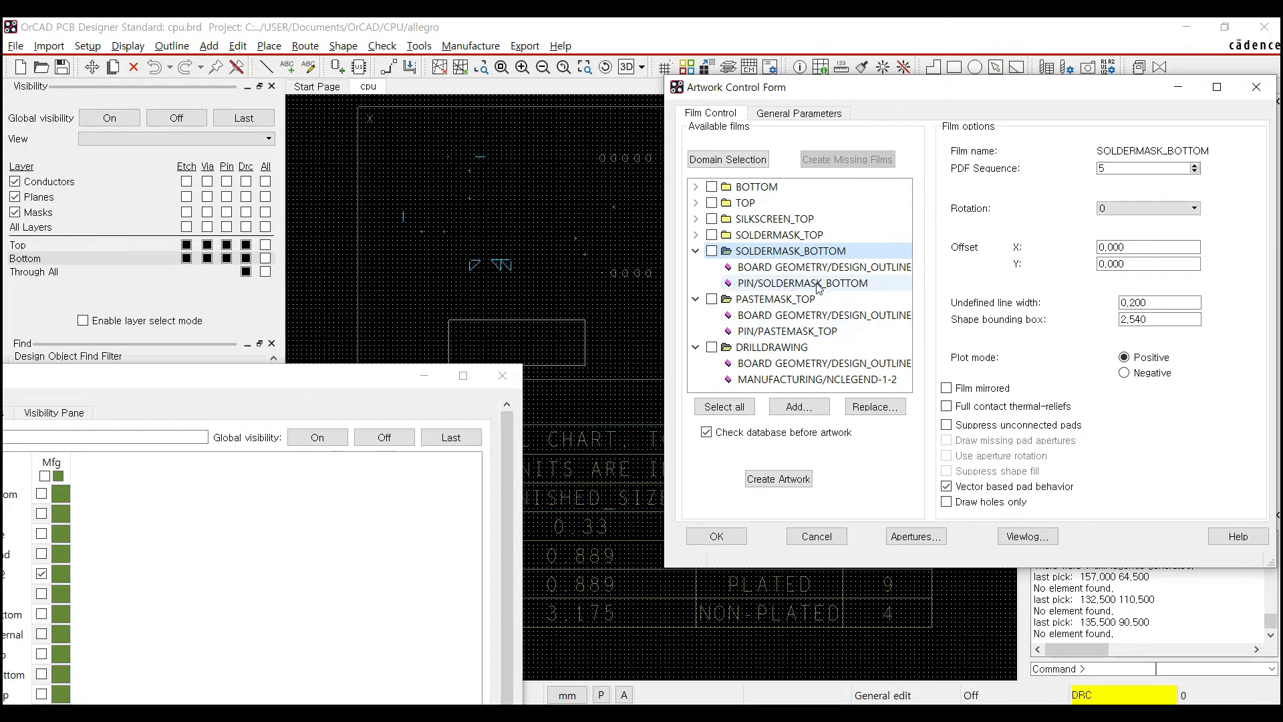
click(695, 236)
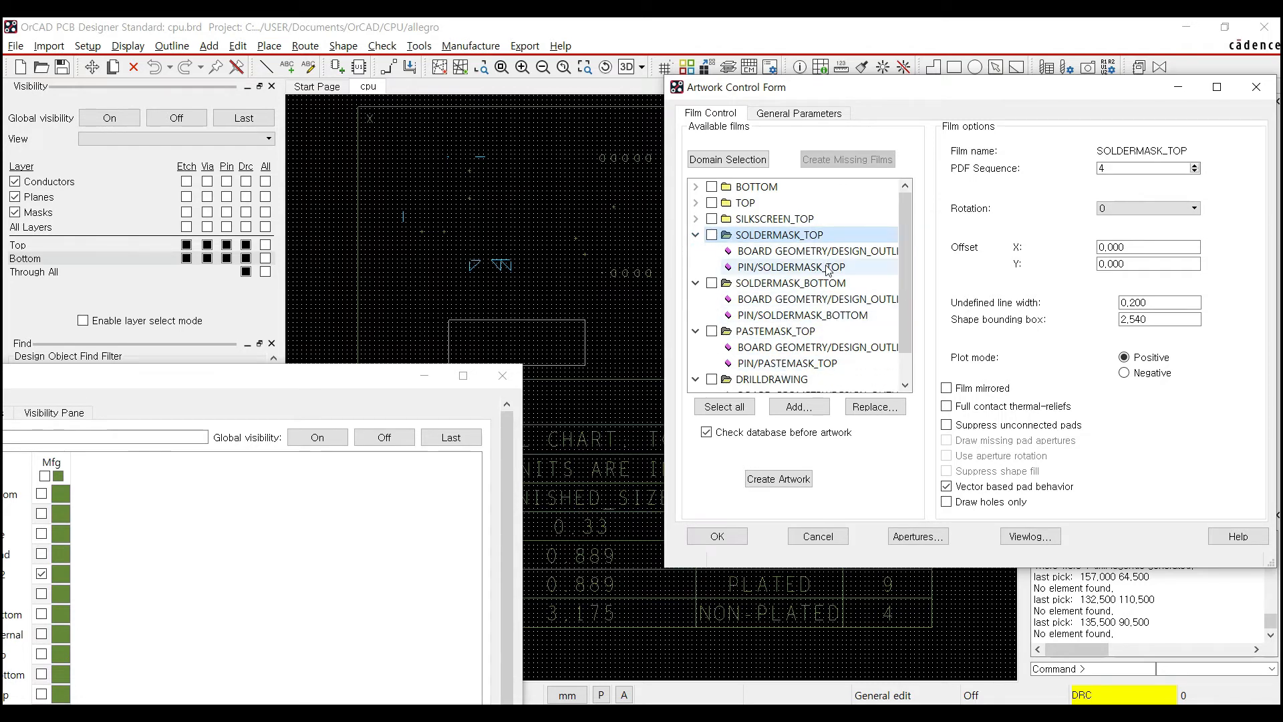
click(695, 235)
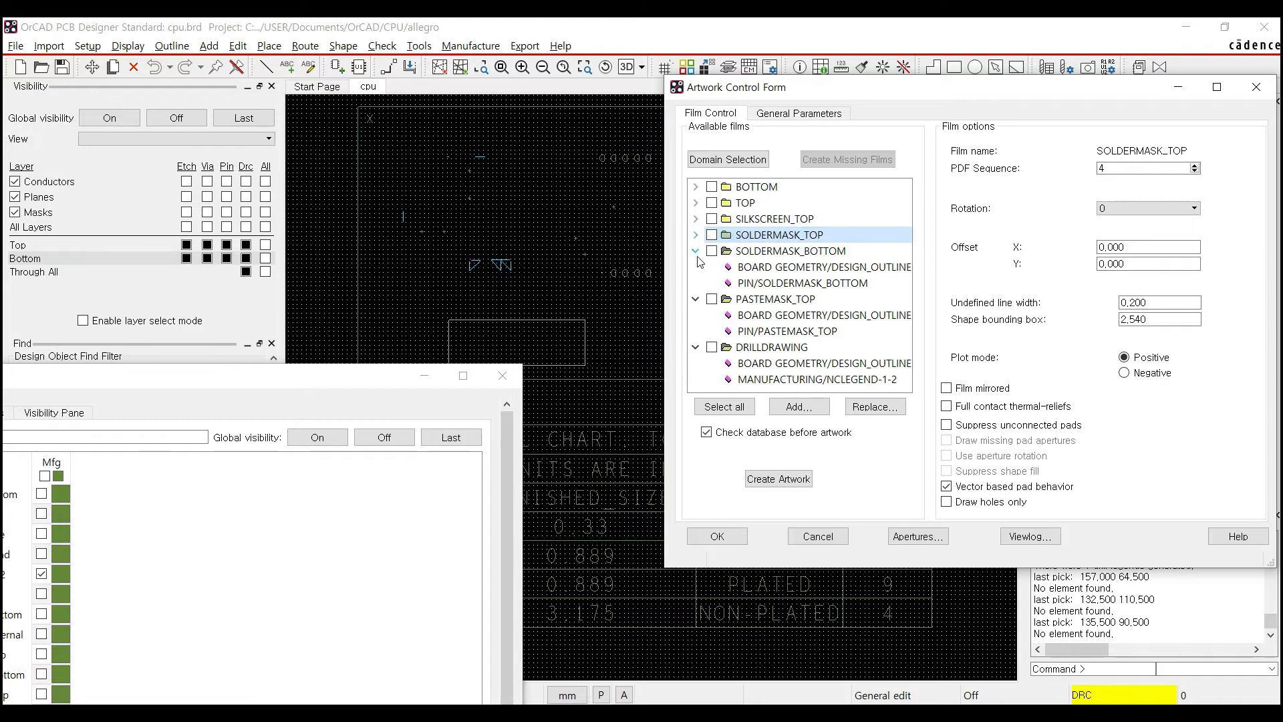
click(695, 251)
click(695, 267)
click(695, 282)
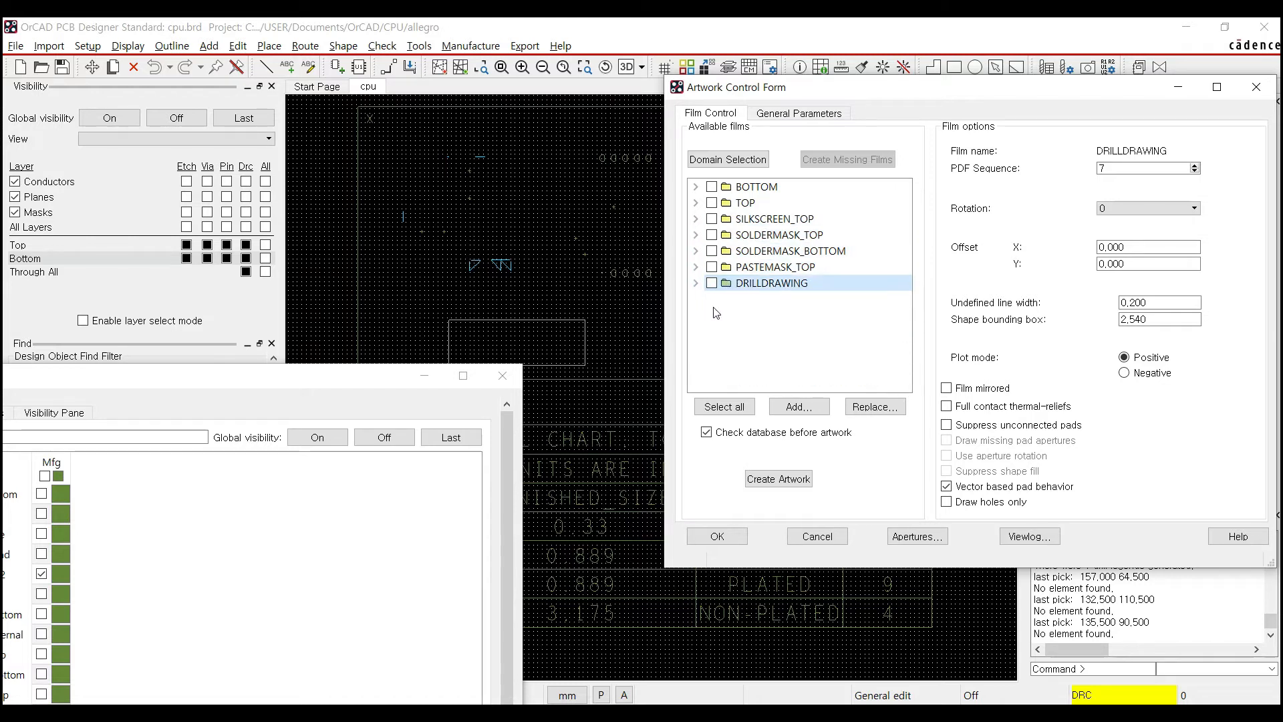
Bring the Color Dialog fully into view, accept its layer visibility settings and close it
click(380, 397)
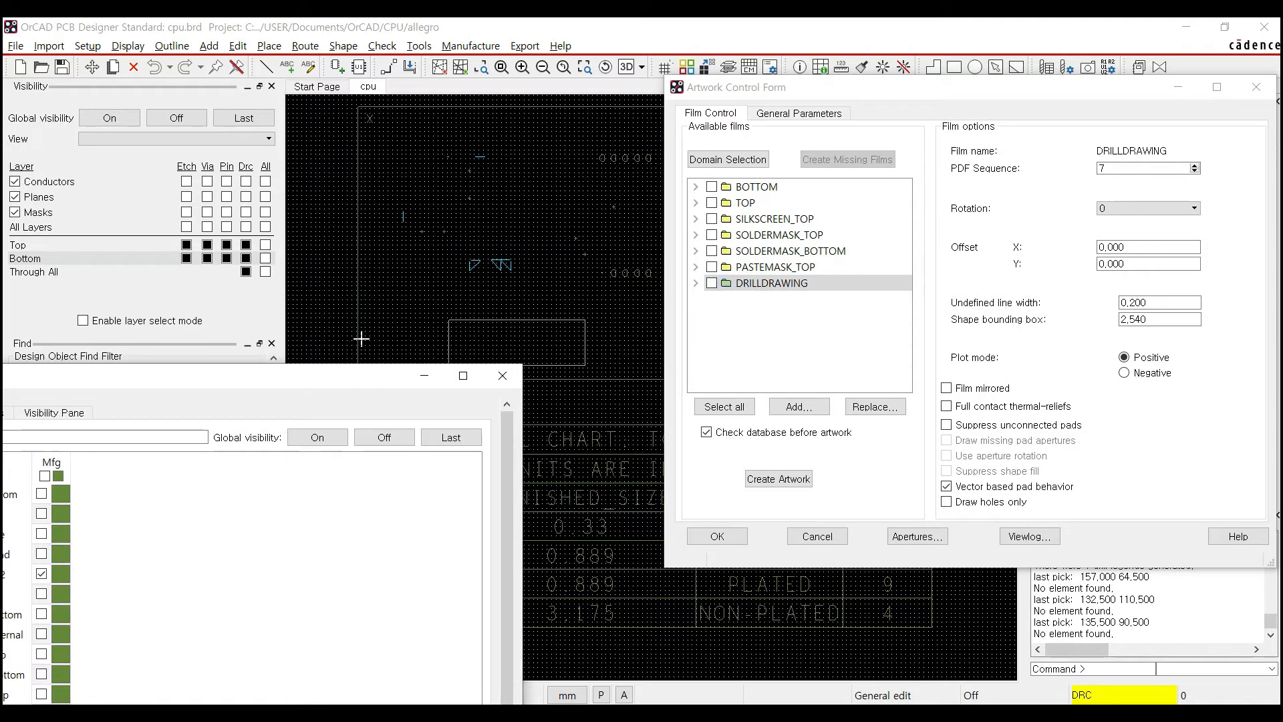
drag(315, 381, 724, 91)
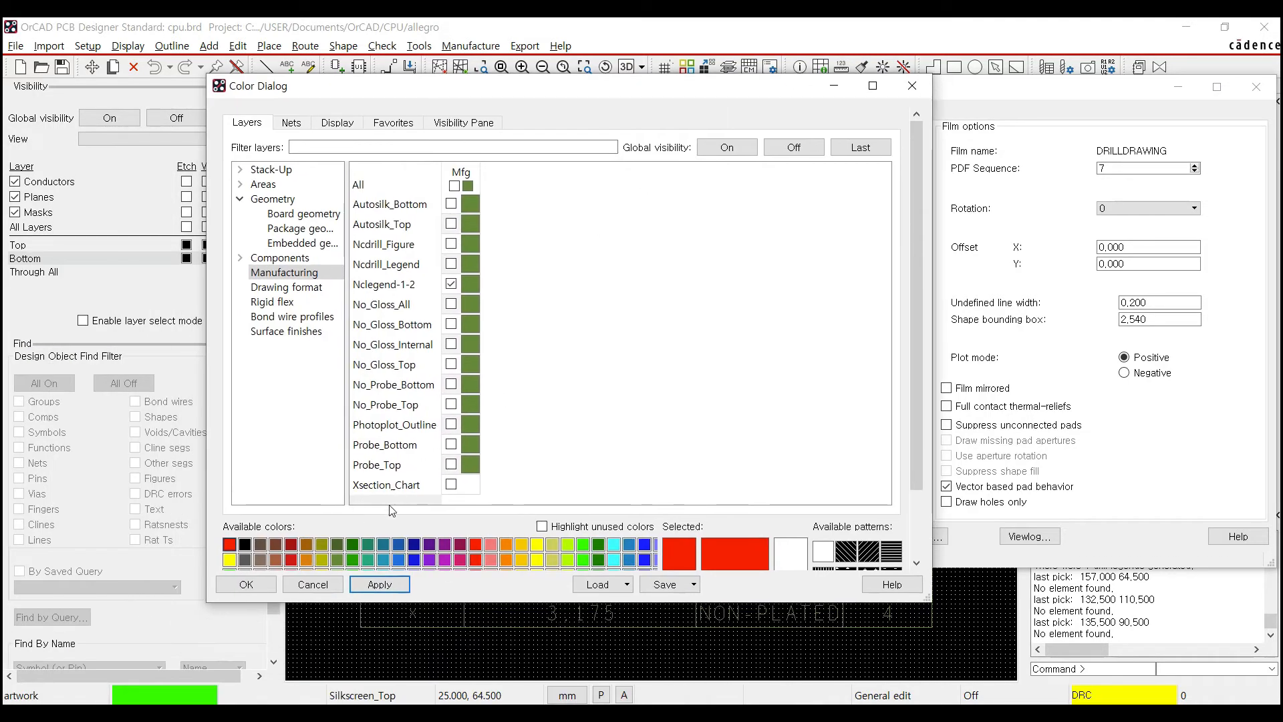
click(246, 584)
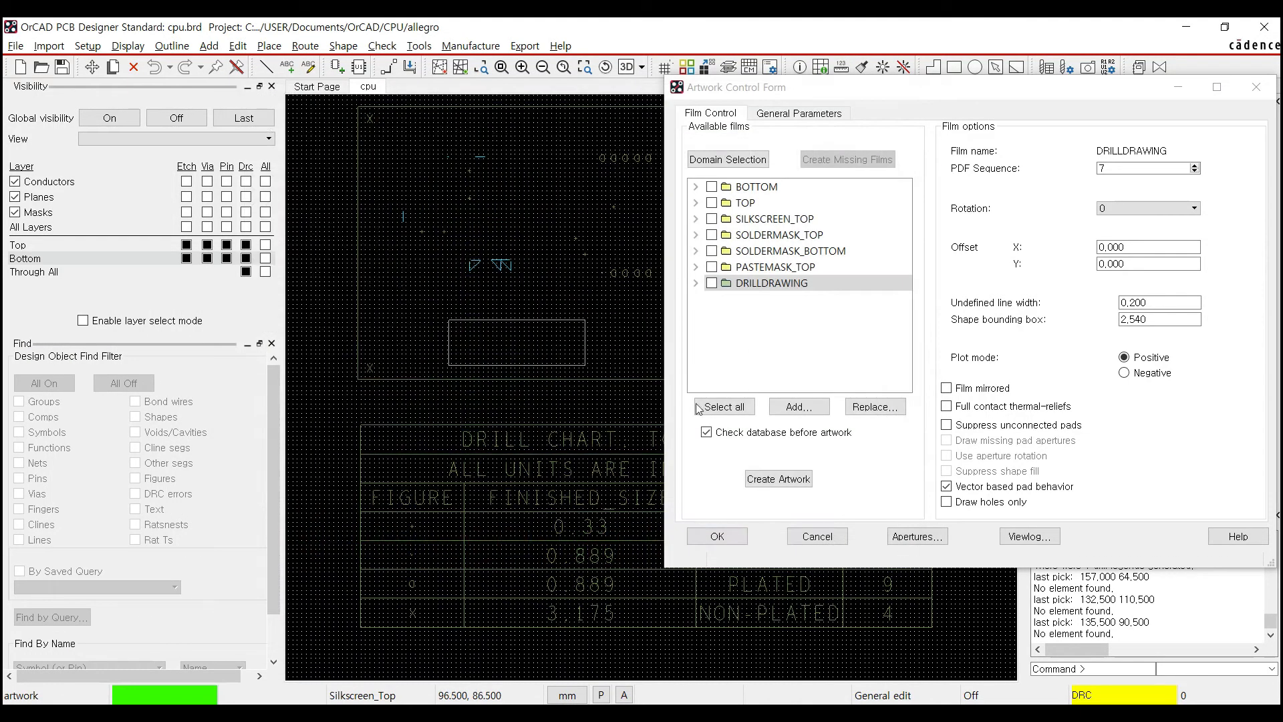
Select all available films and create the artwork with the database check enabled
drag(876, 80, 627, 105)
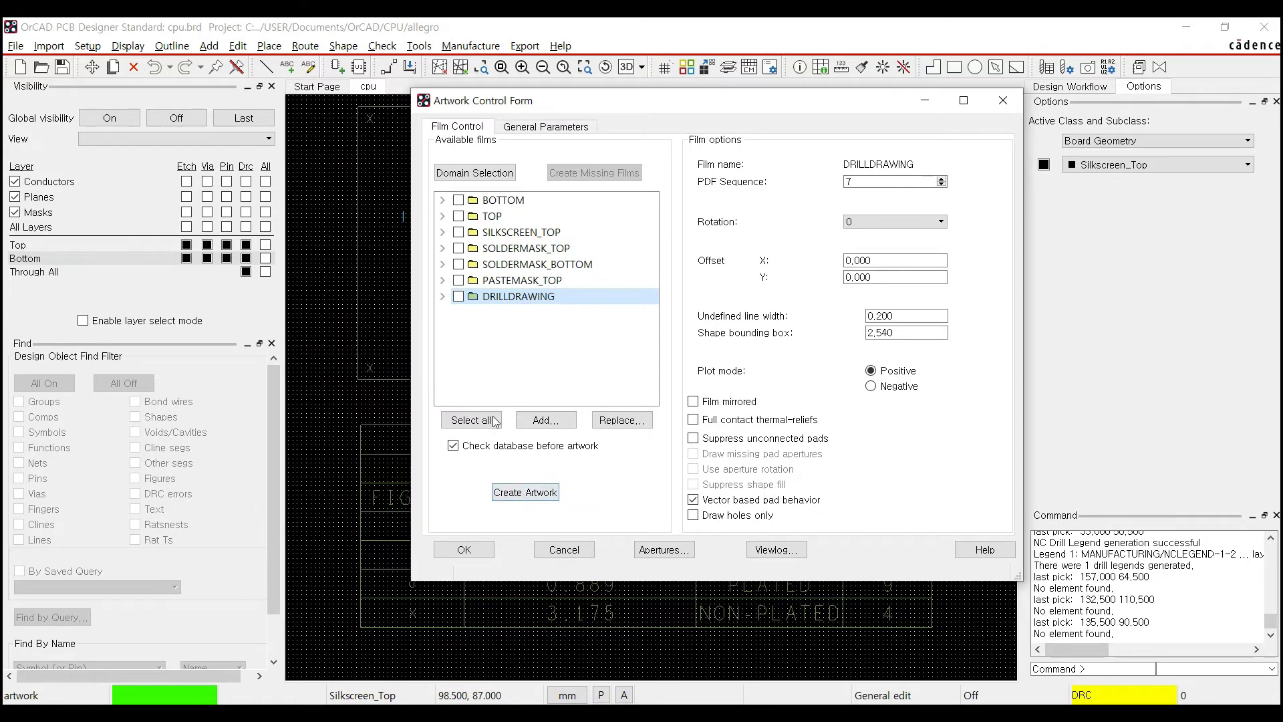
click(472, 421)
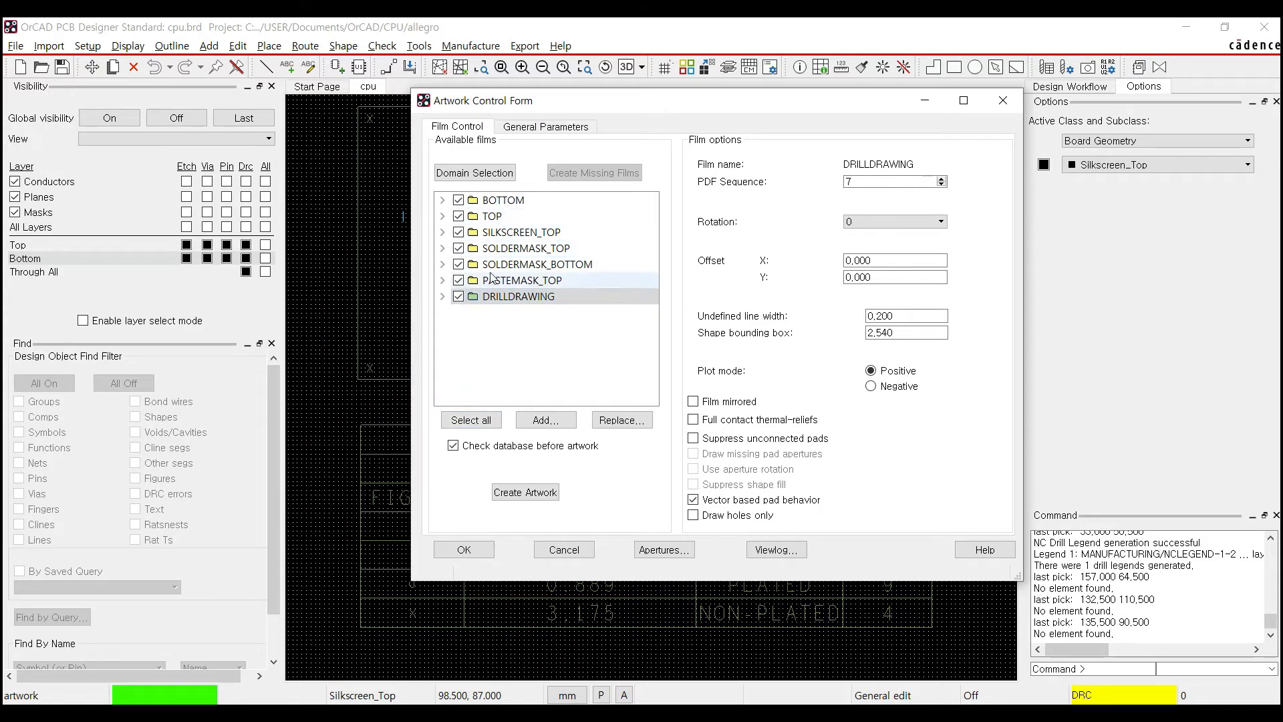
click(537, 493)
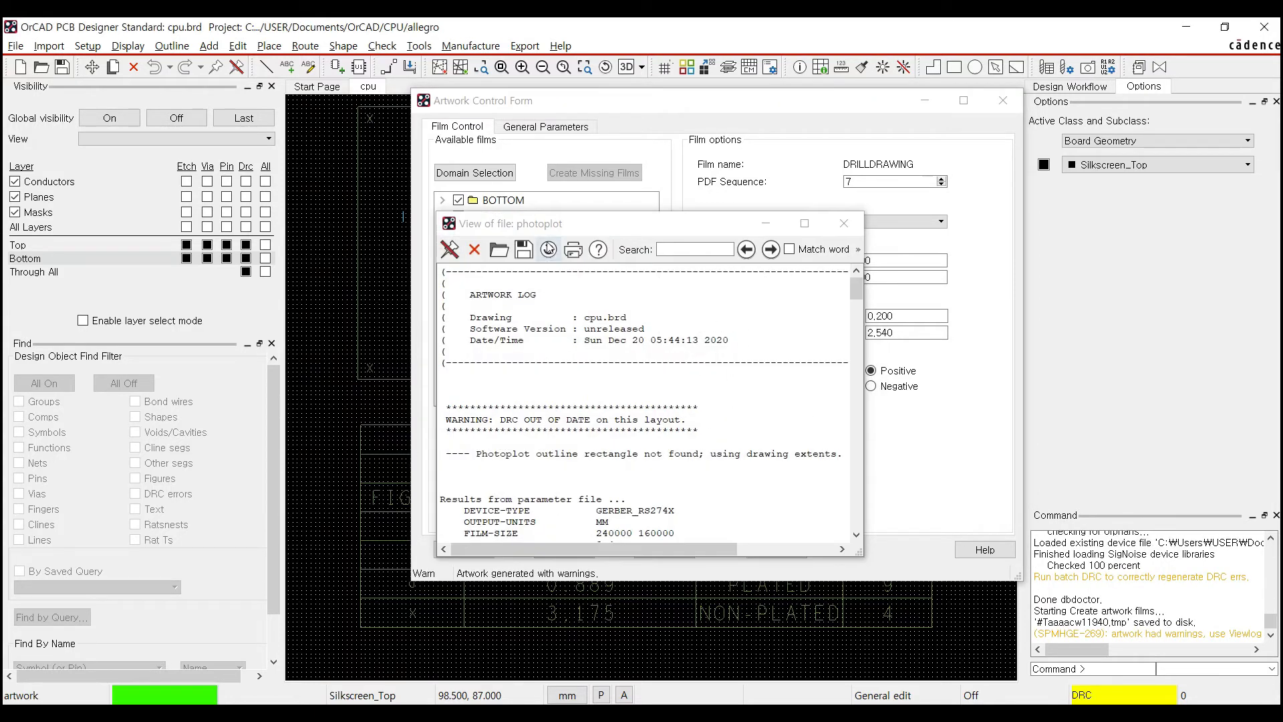
Examine the photoplot artwork log for warnings and output parameters, and close it
drag(544, 229, 500, 125)
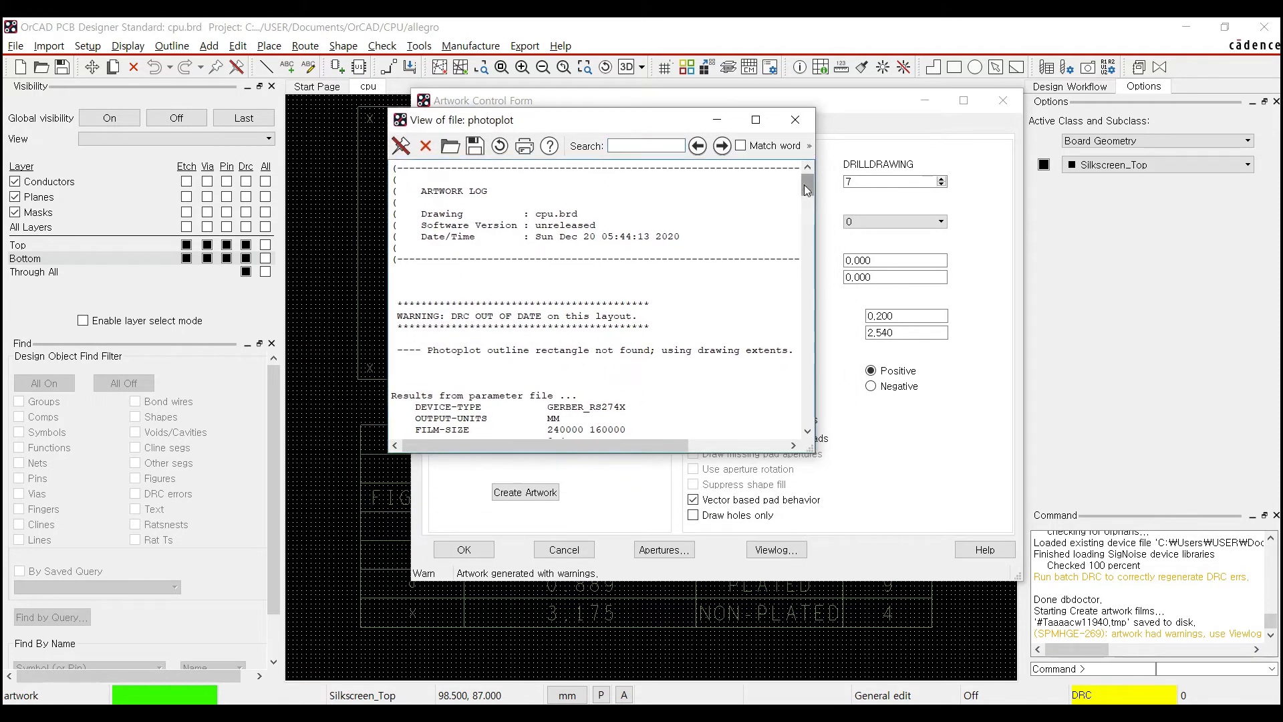
mouse_move(805, 188)
mouse_down()
mouse_move(804, 292)
mouse_move(809, 166)
mouse_up()
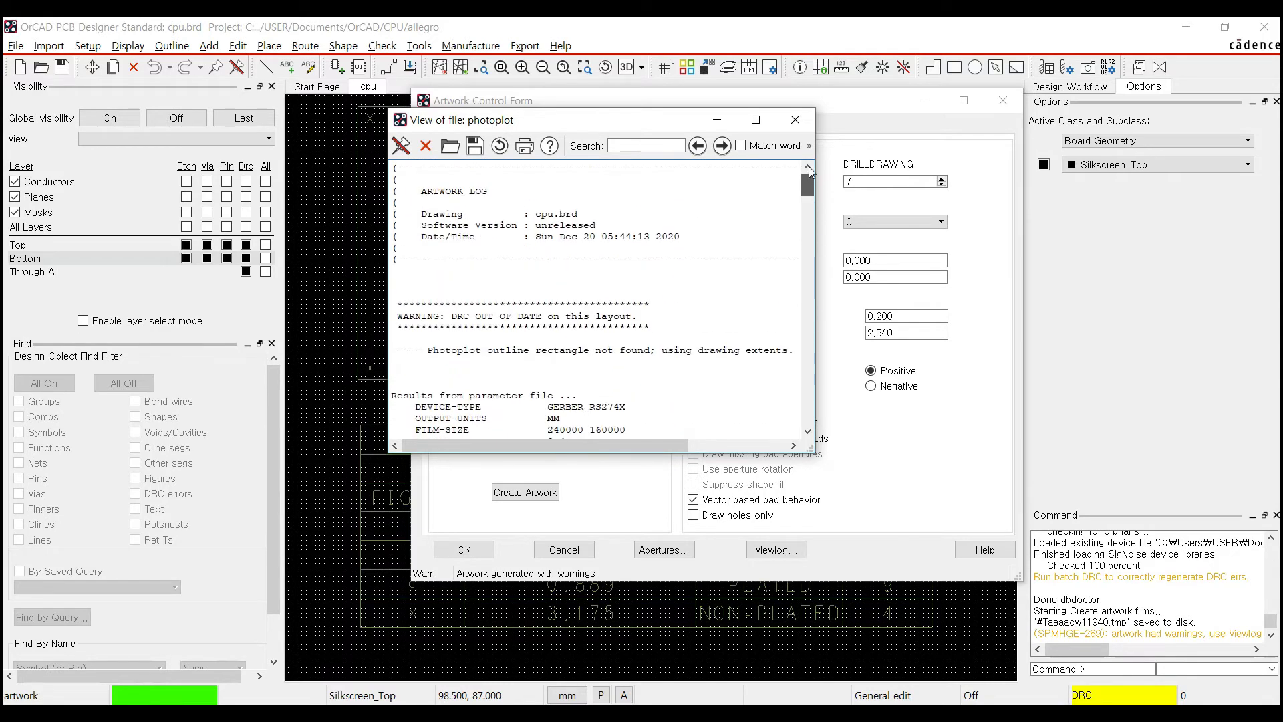
click(794, 120)
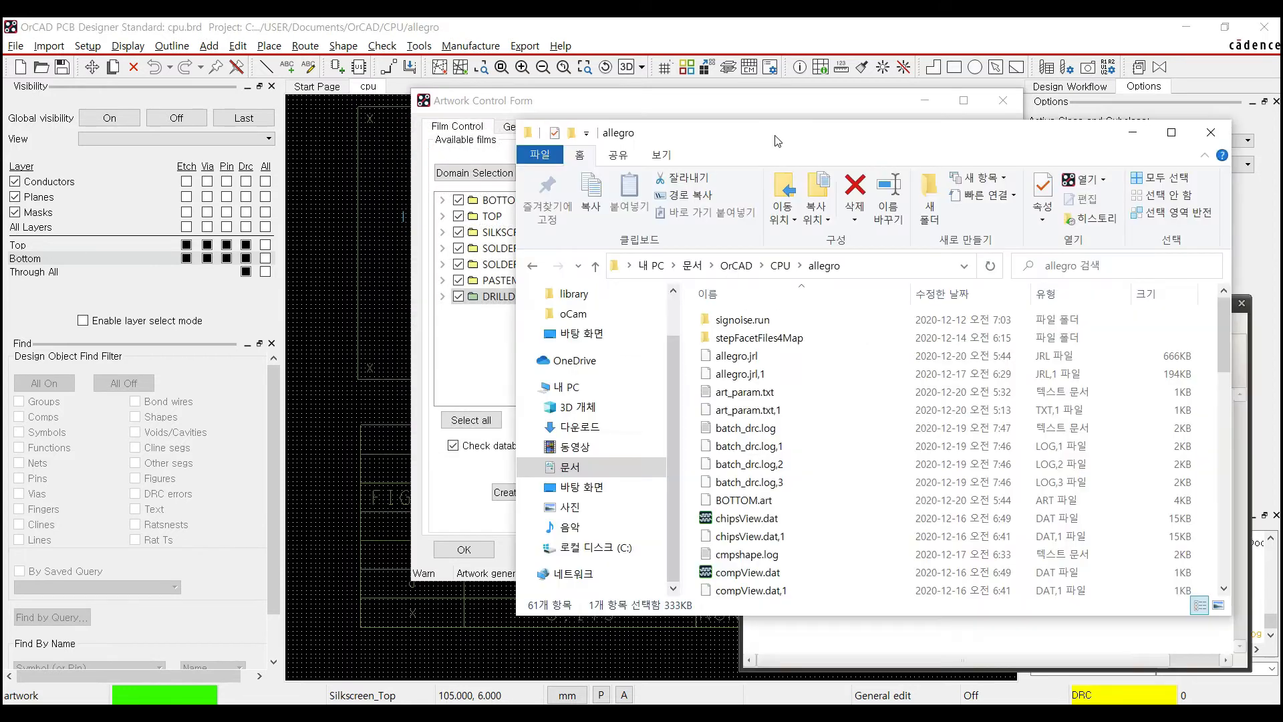
Browse the CPU project folder and its allegro subfolder to locate CPU.DSN, cpu.brd and the artwork output files
click(762, 499)
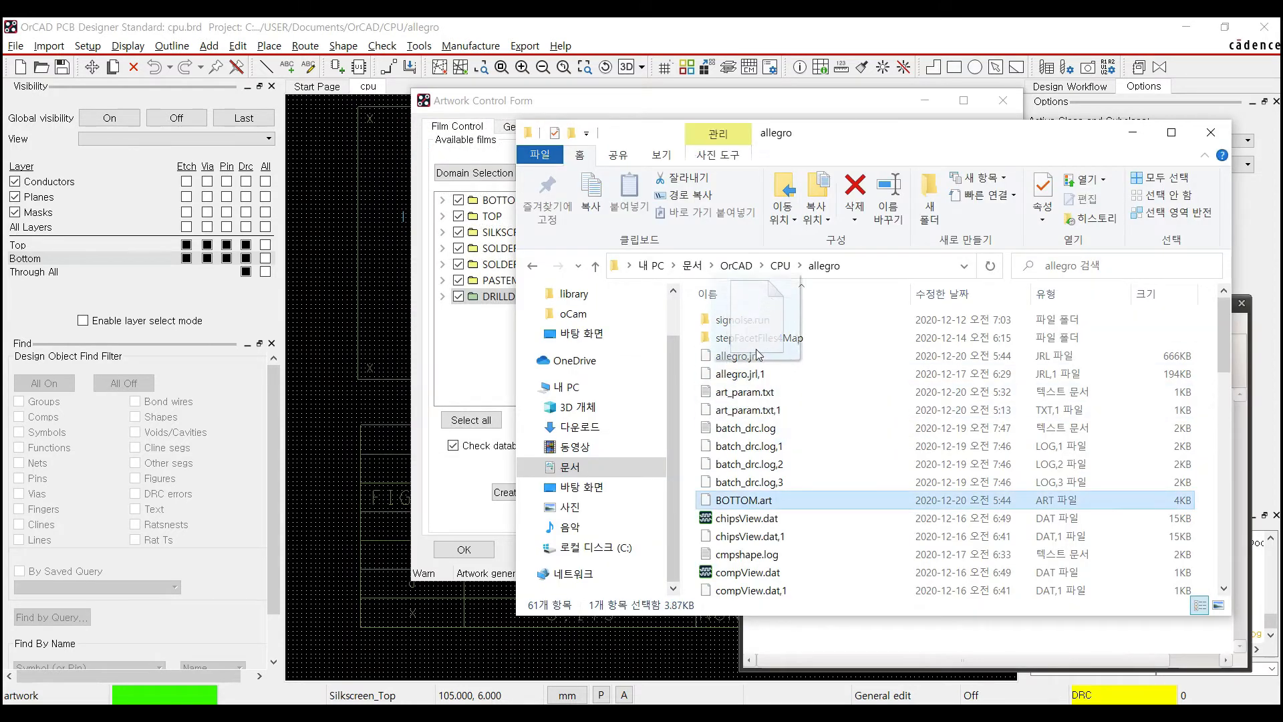
click(780, 266)
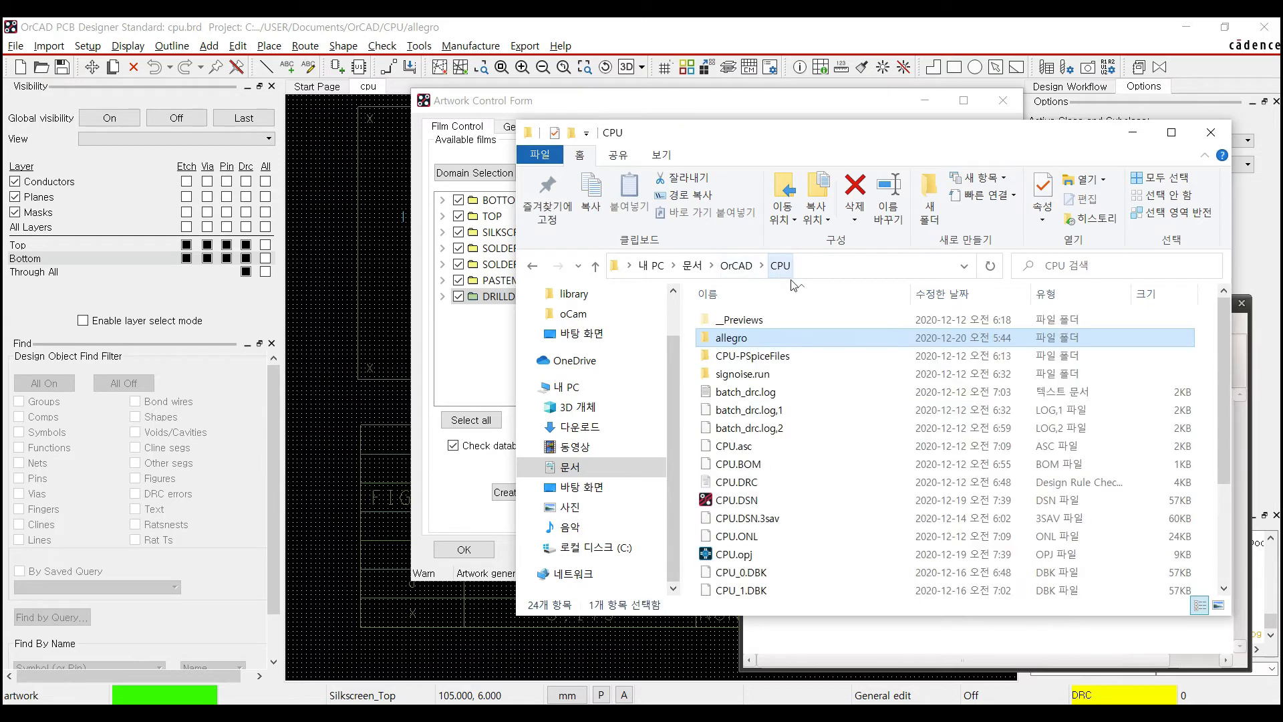
click(725, 503)
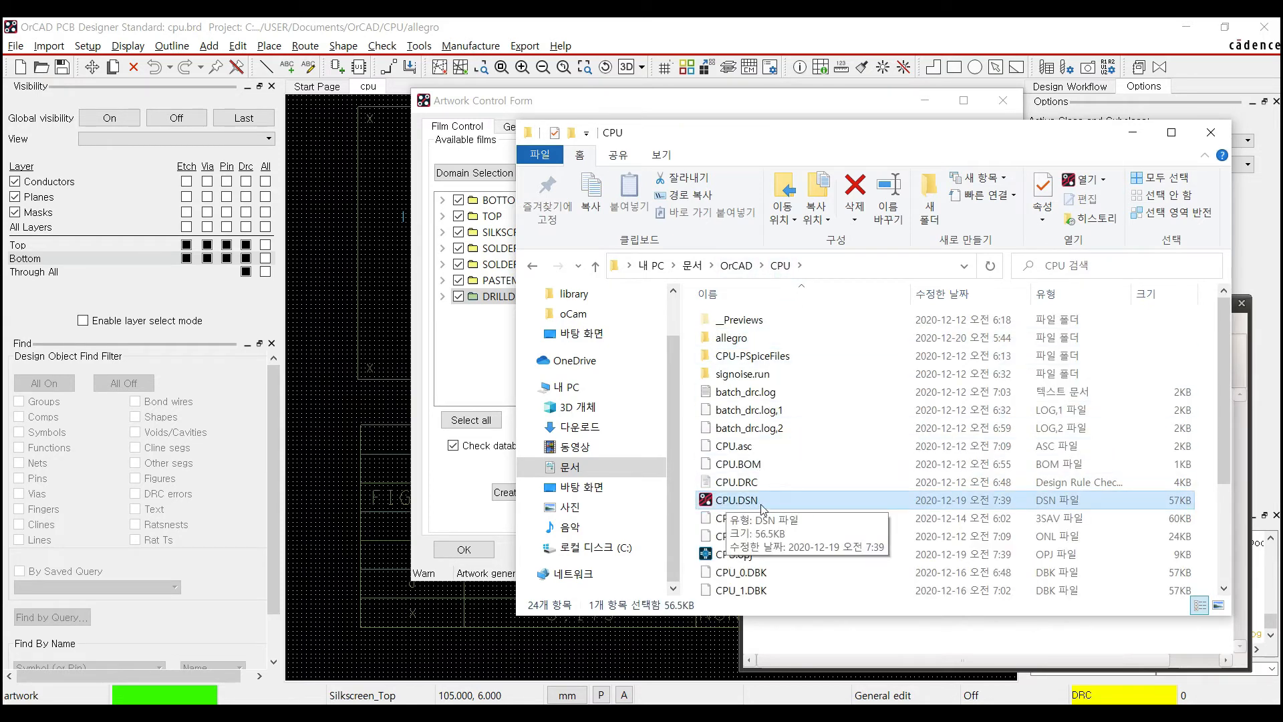
click(728, 339)
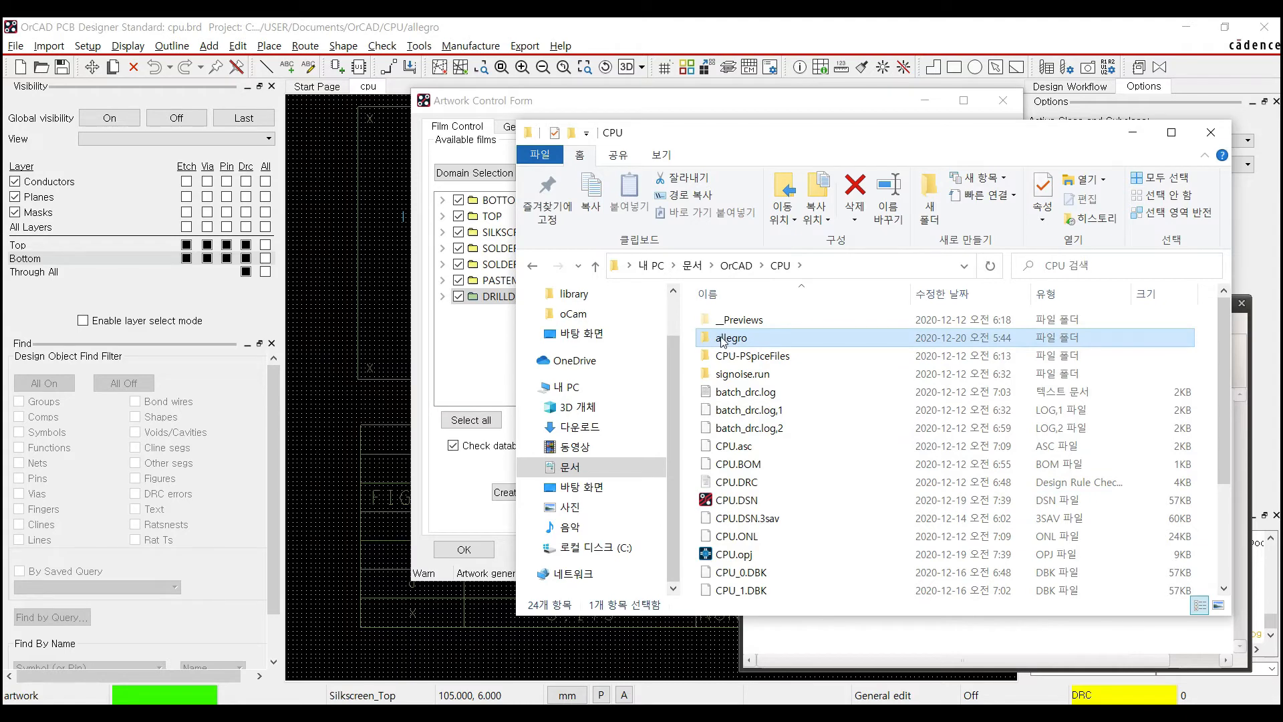
double_click(731, 338)
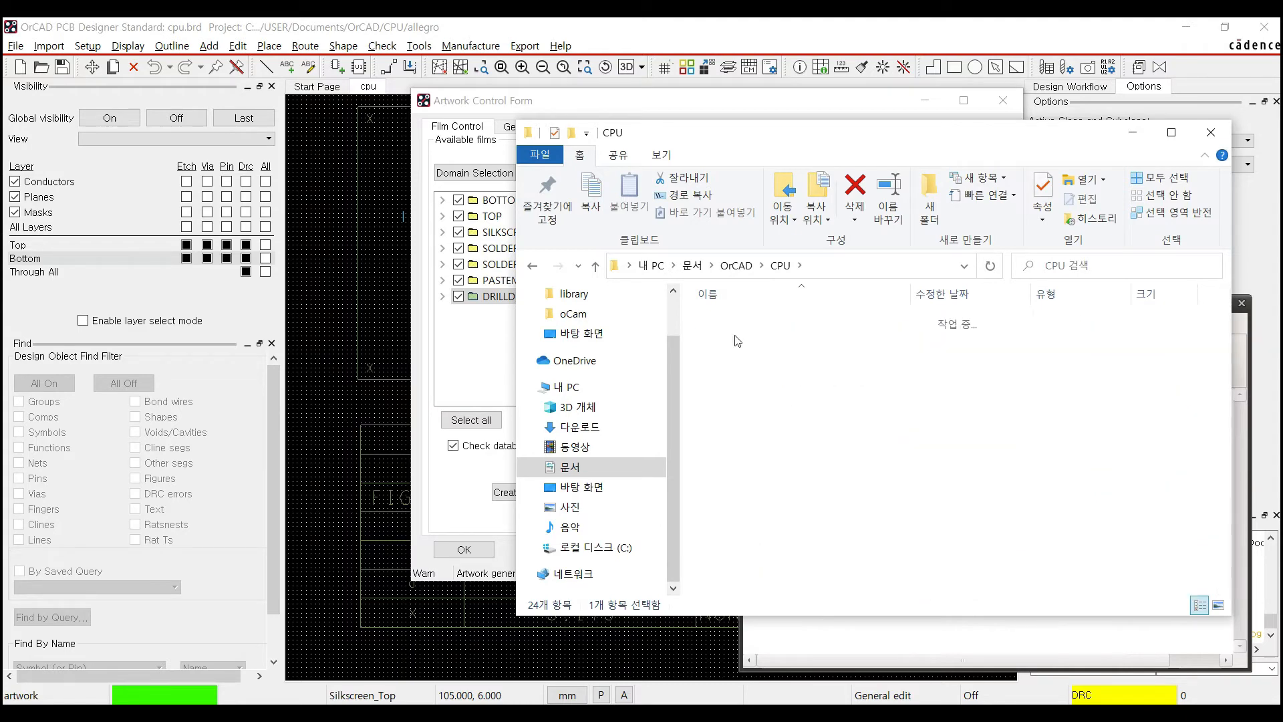
scroll(780, 457, down, 1)
scroll(781, 457, down, 3)
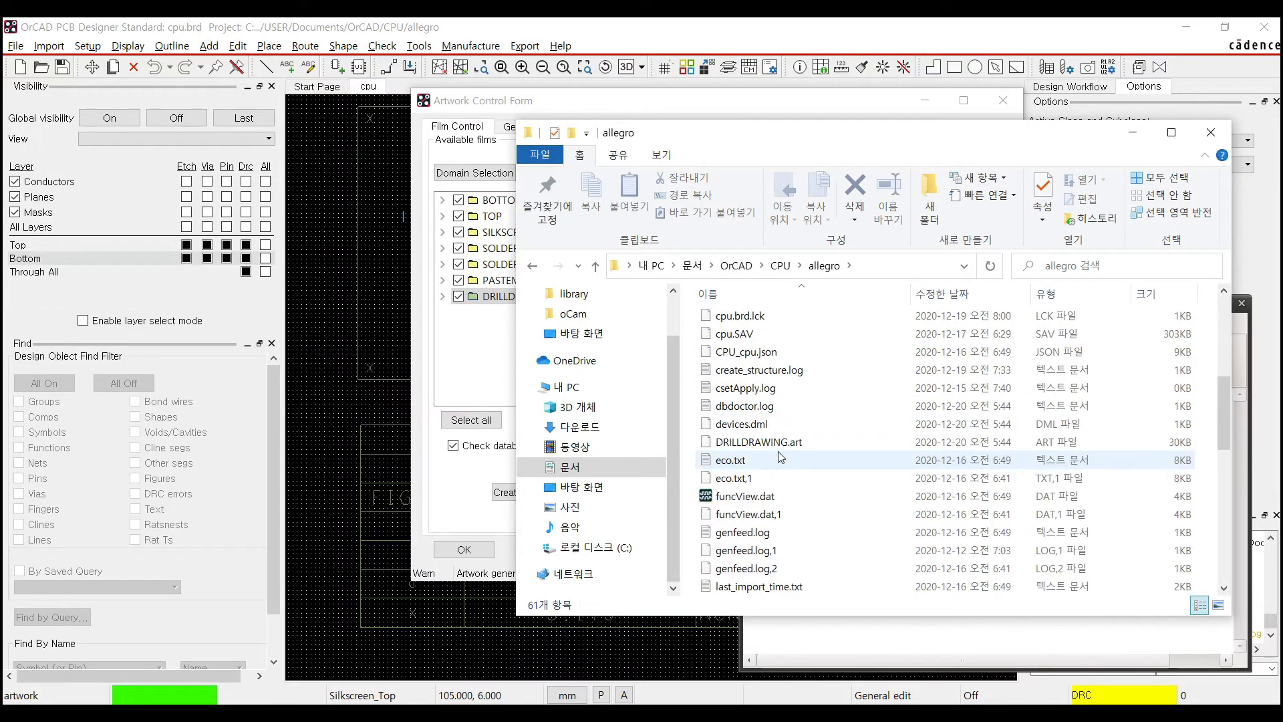
click(725, 422)
scroll(723, 417, down, 1)
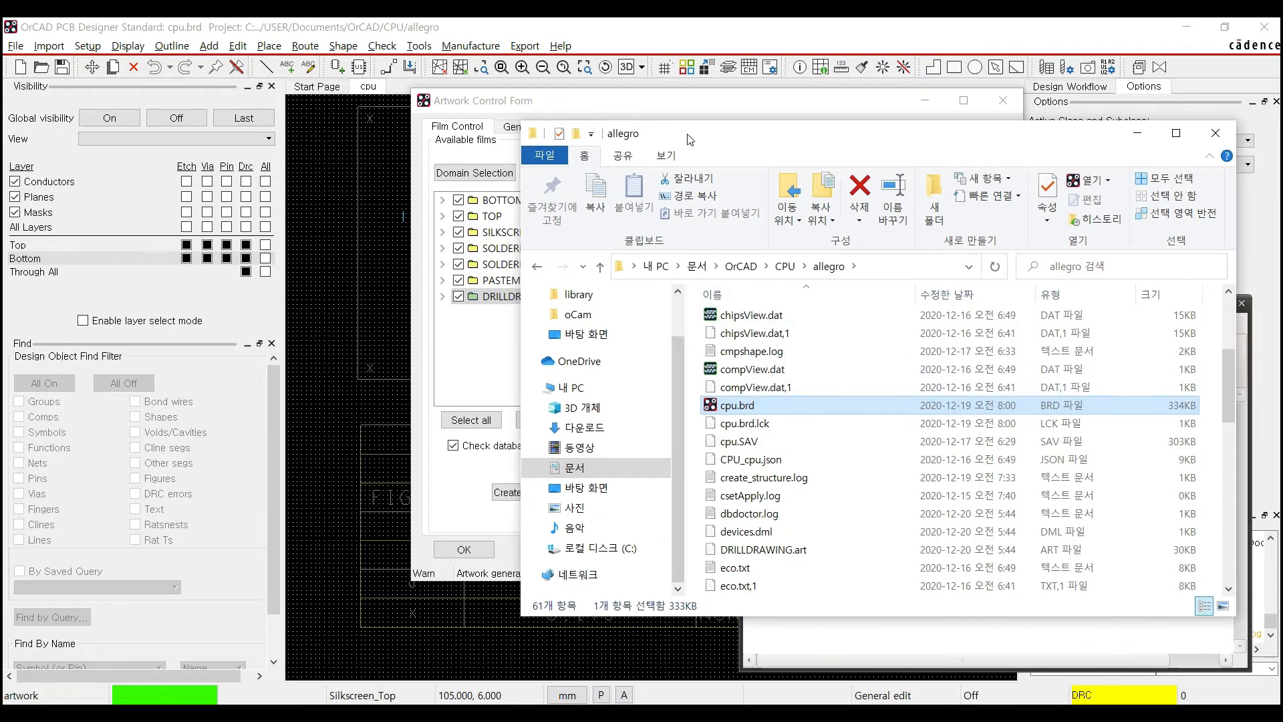
Sort the allegro folder by file type and select all ART files from BOTTOM.art to TOP.art
drag(613, 133, 716, 190)
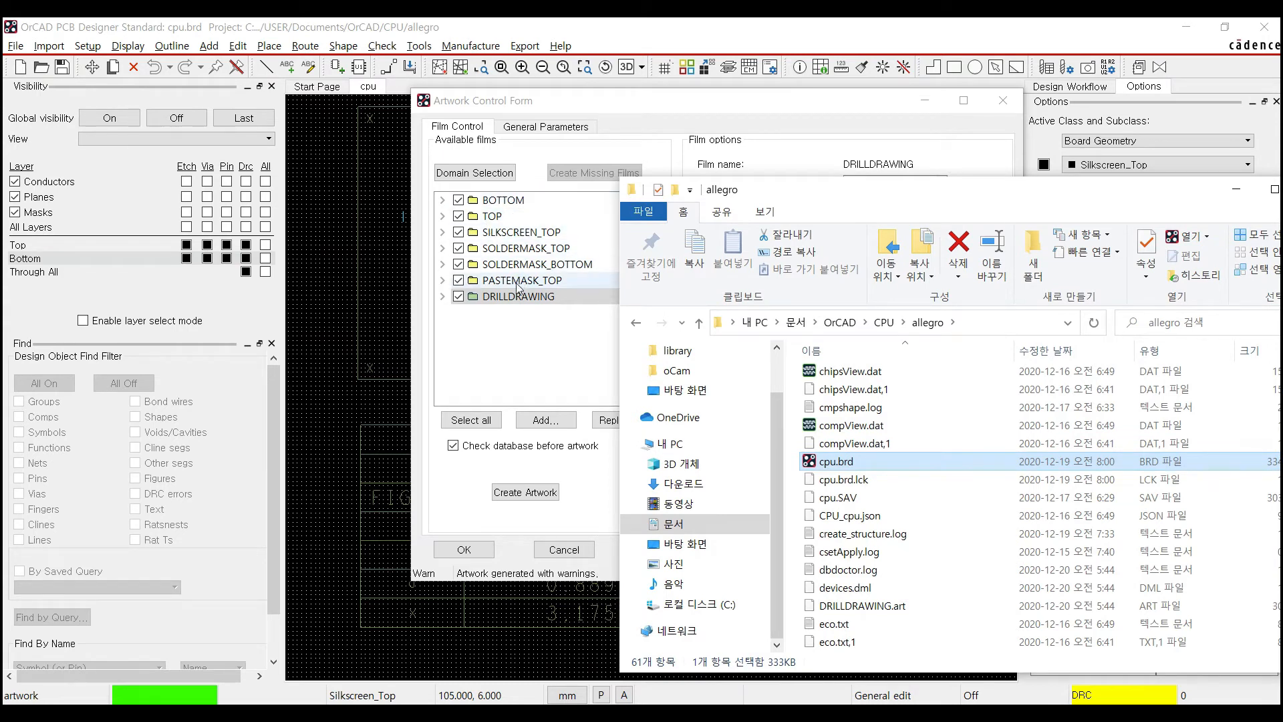
drag(834, 199, 647, 100)
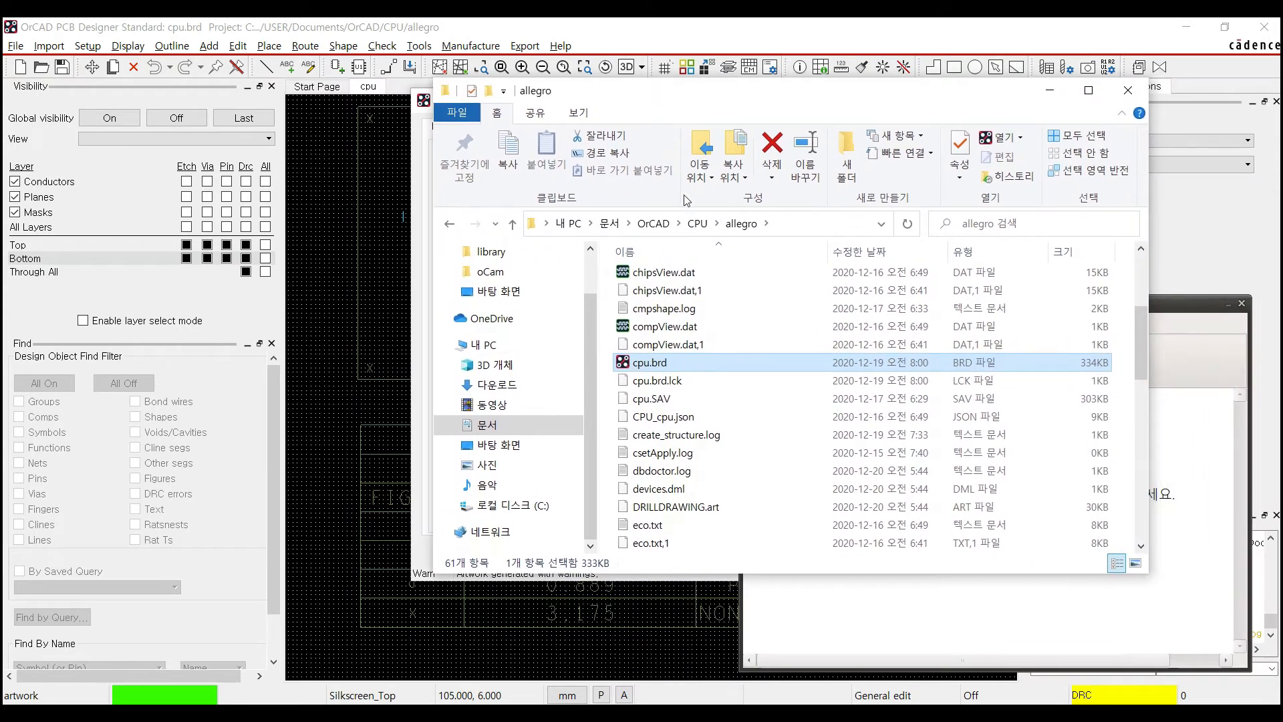
click(987, 259)
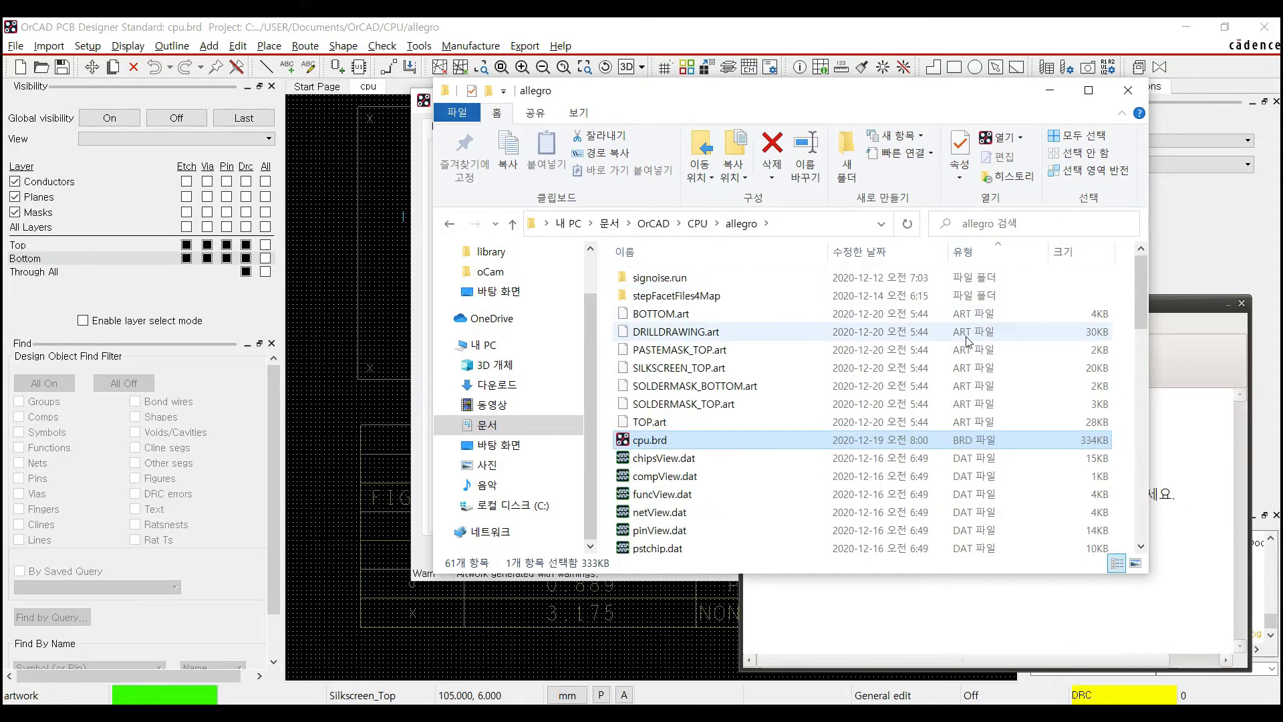
click(964, 314)
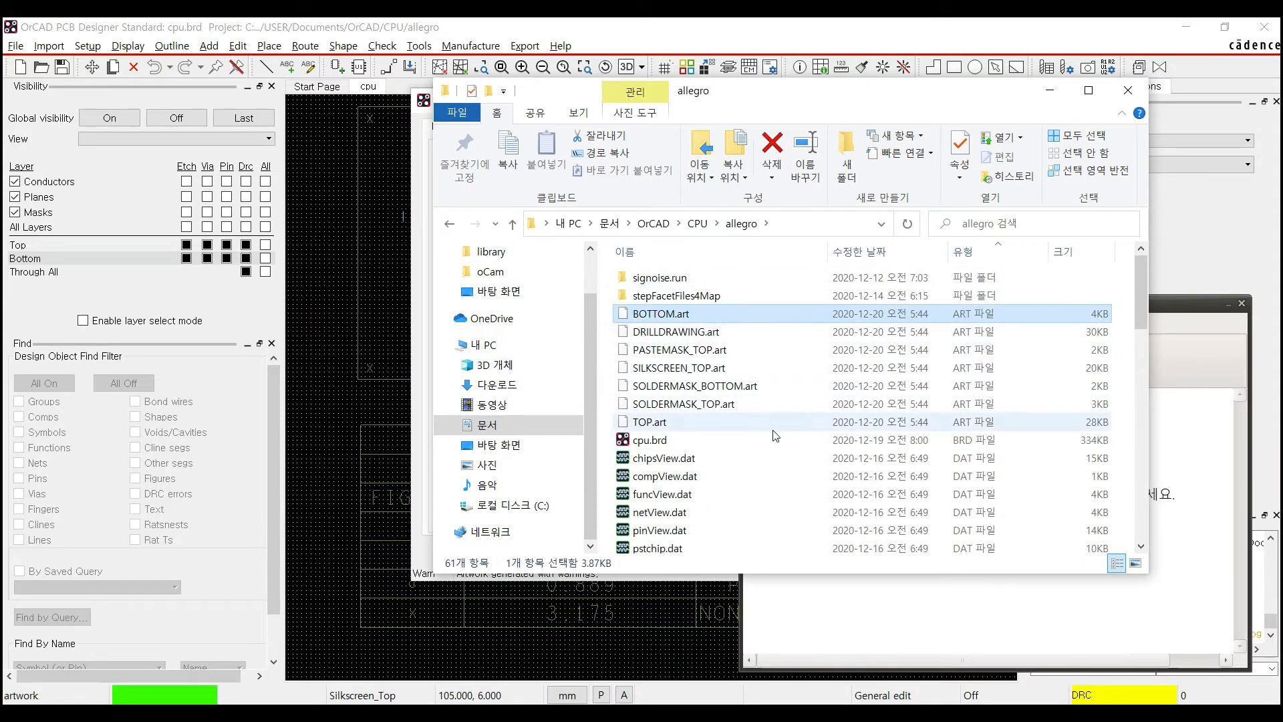
shift+click(732, 426)
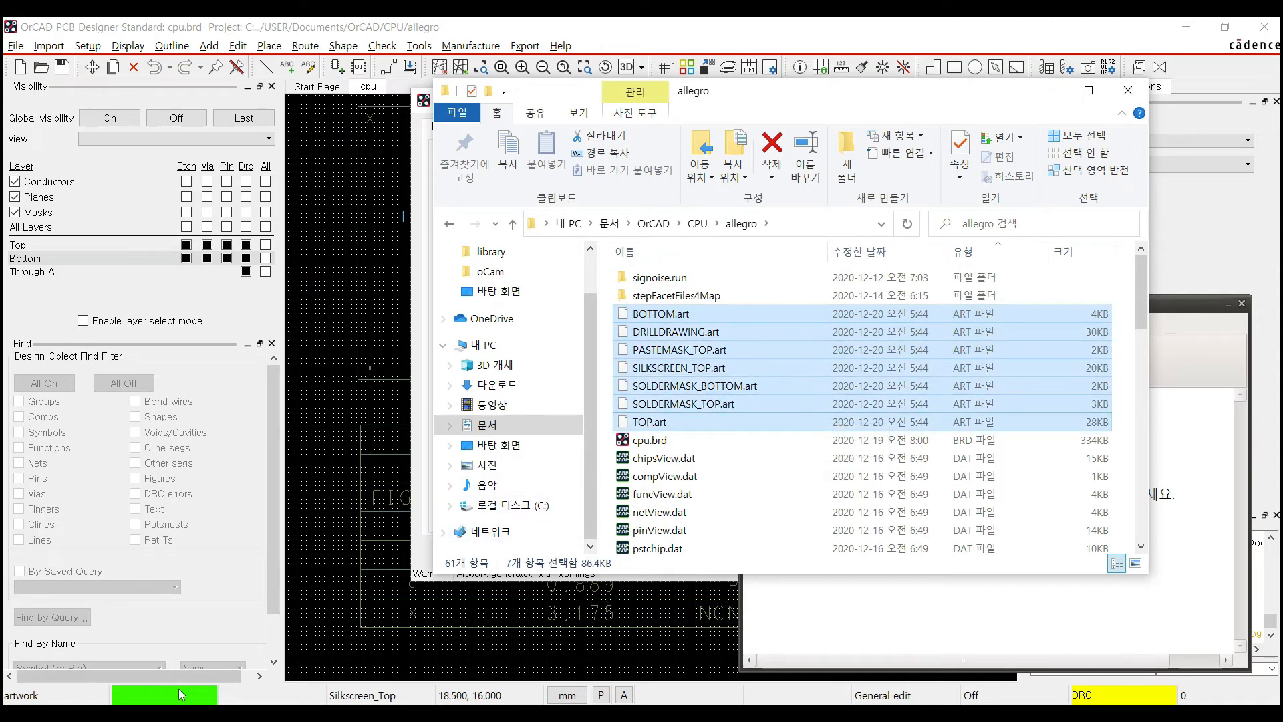
Start Notepad and open BOTTOM.art from the allegro folder in it
key(super)
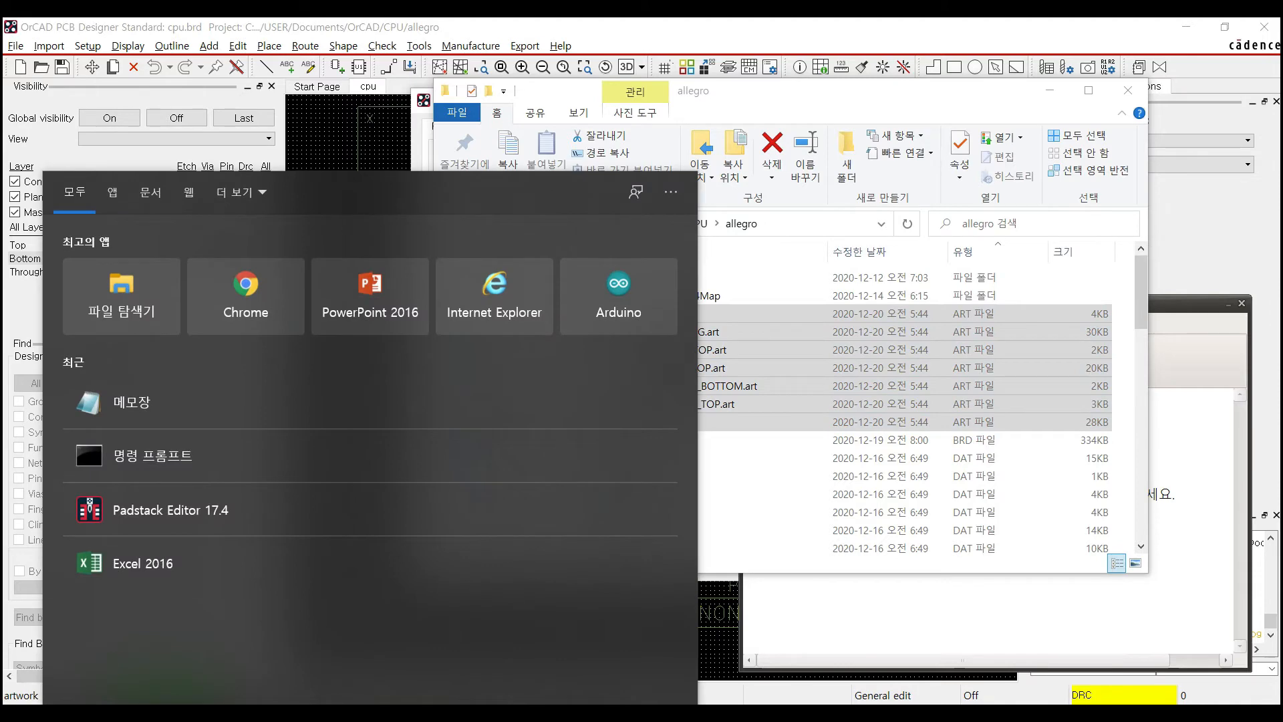
text(notep)
key(Return)
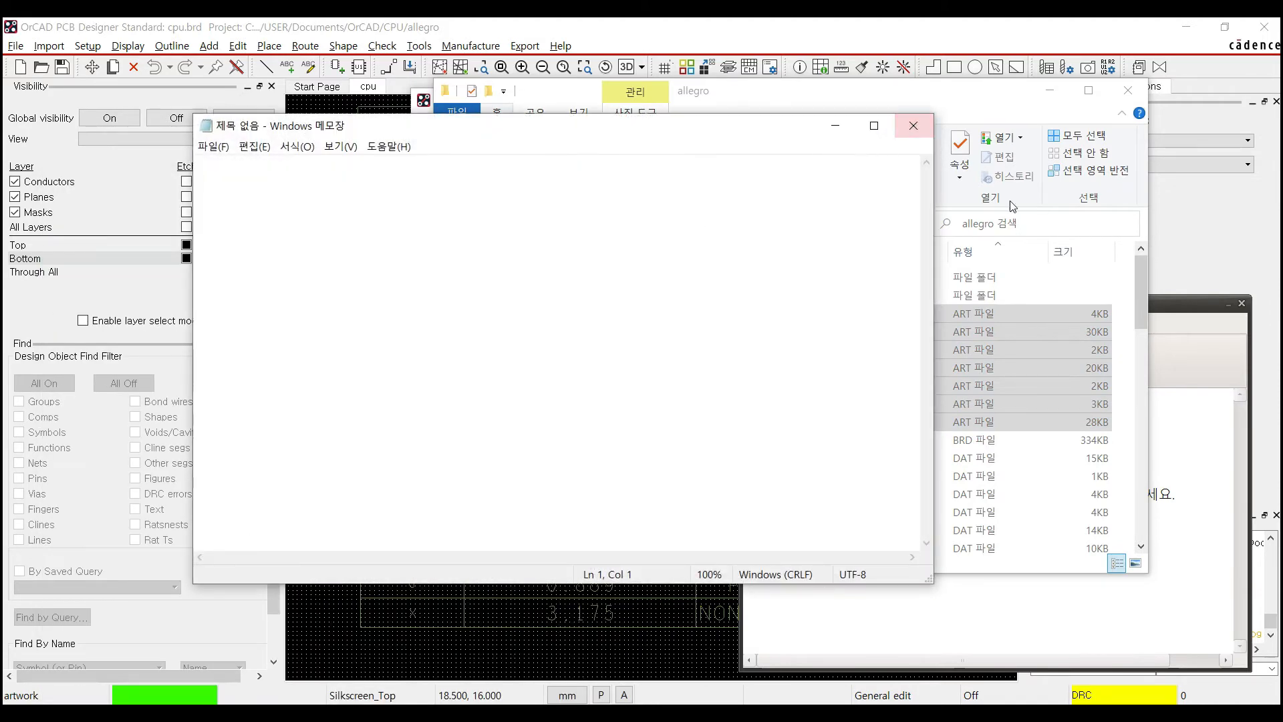
click(1129, 308)
drag(662, 313, 336, 302)
click(337, 302)
Examine the file identification header, aperture definitions and coordinate data of BOTTOM.art, and close the file
scroll(444, 307, down, 6)
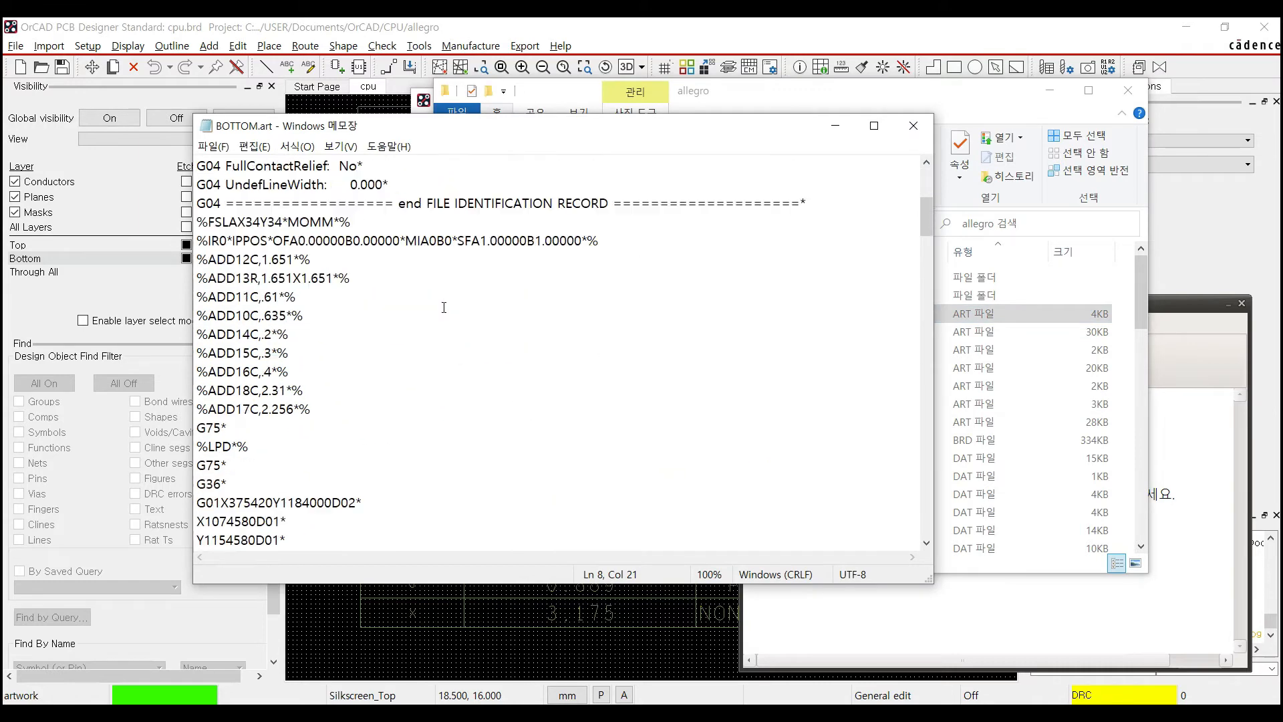
scroll(444, 307, down, 4)
scroll(449, 304, down, 20)
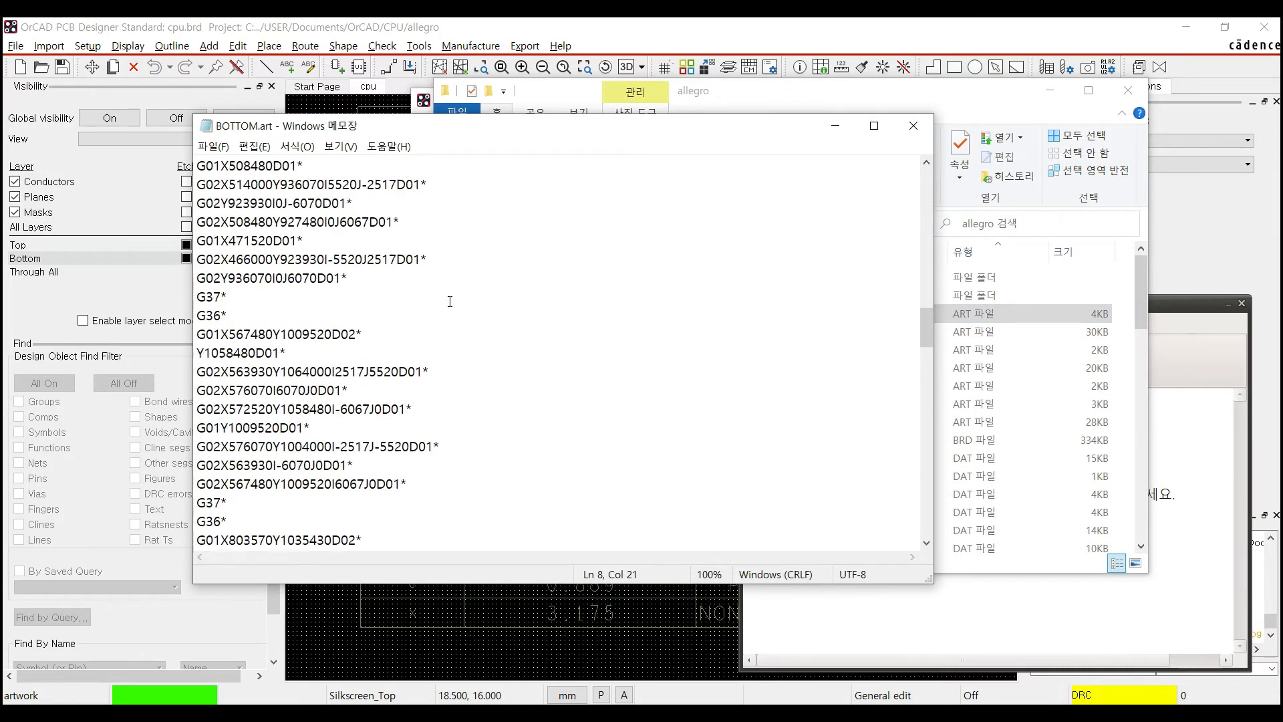
scroll(451, 296, down, 3)
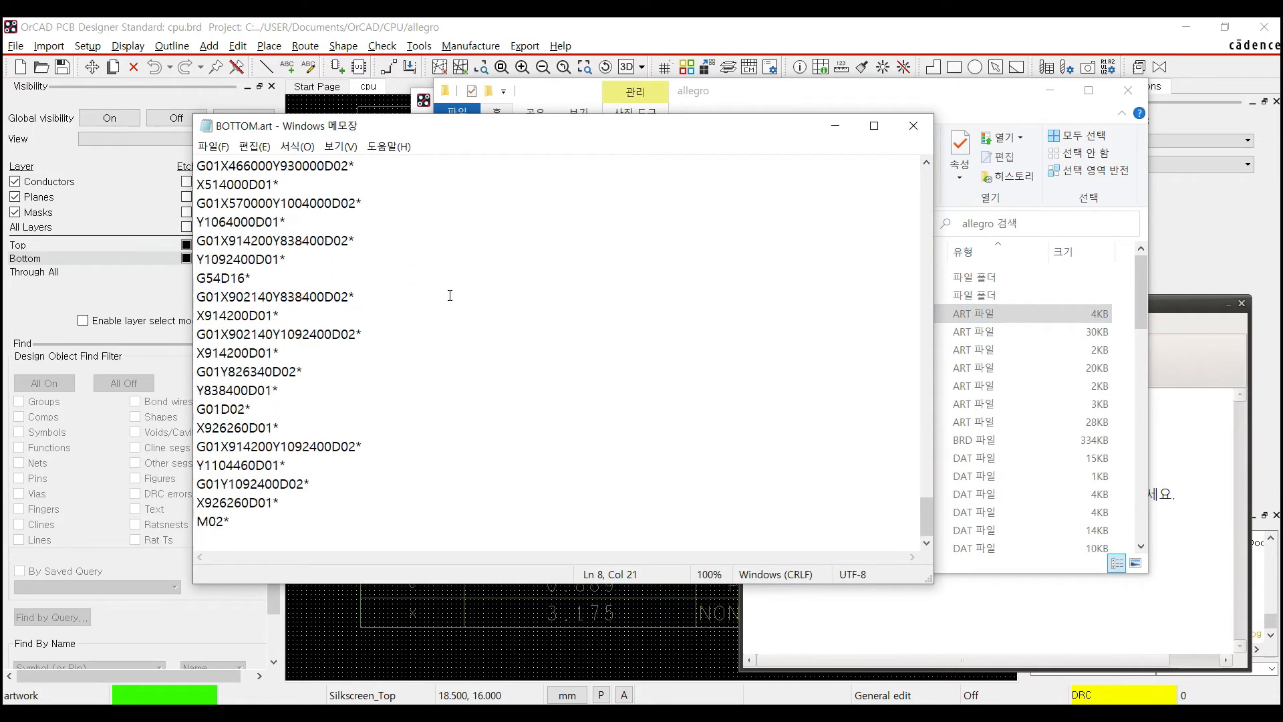
scroll(450, 294, up, 15)
scroll(449, 292, up, 20)
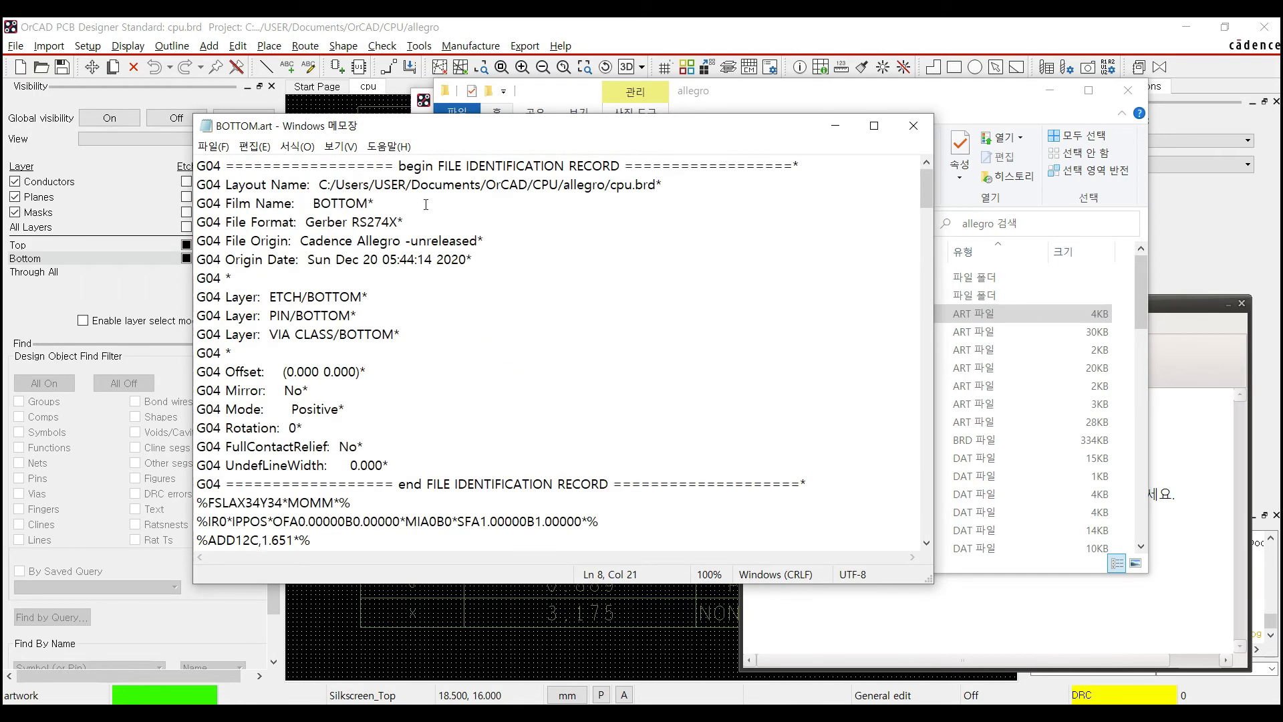
click(913, 126)
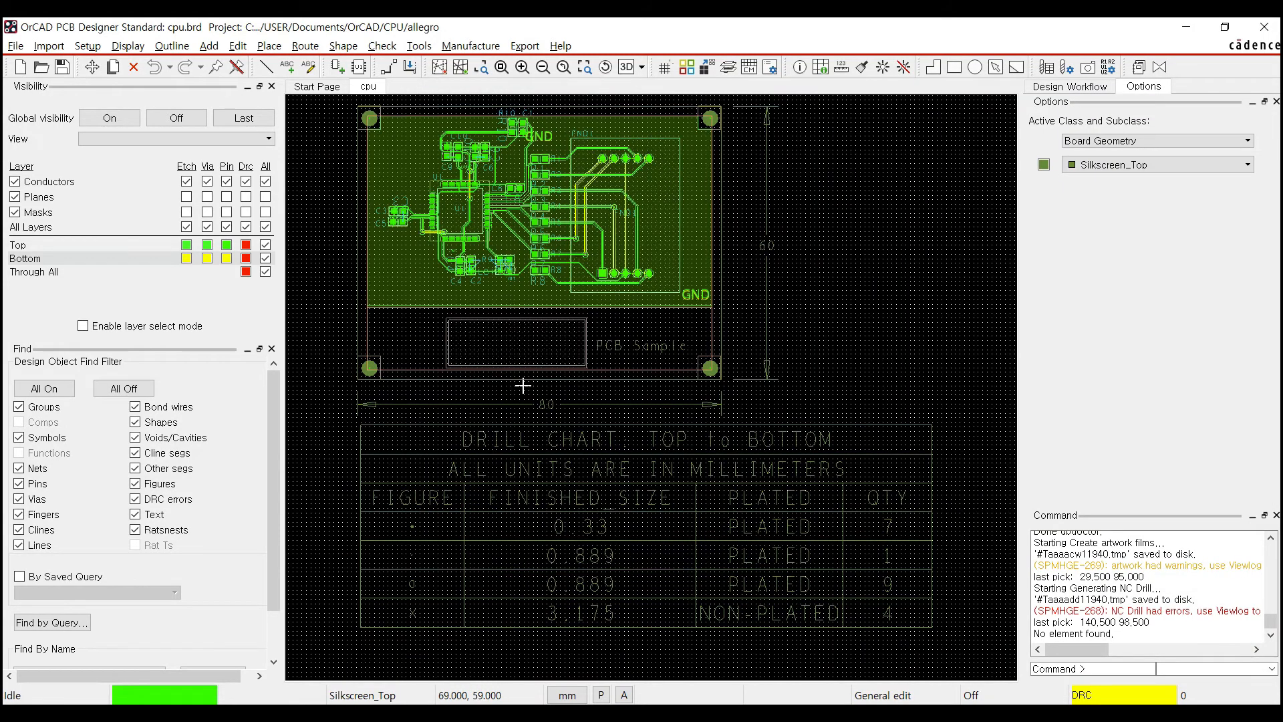
Switch to the allegro folder window, locate DRILLDRAWING.art among the artwork files, and return to the board
mouse_move(451, 715)
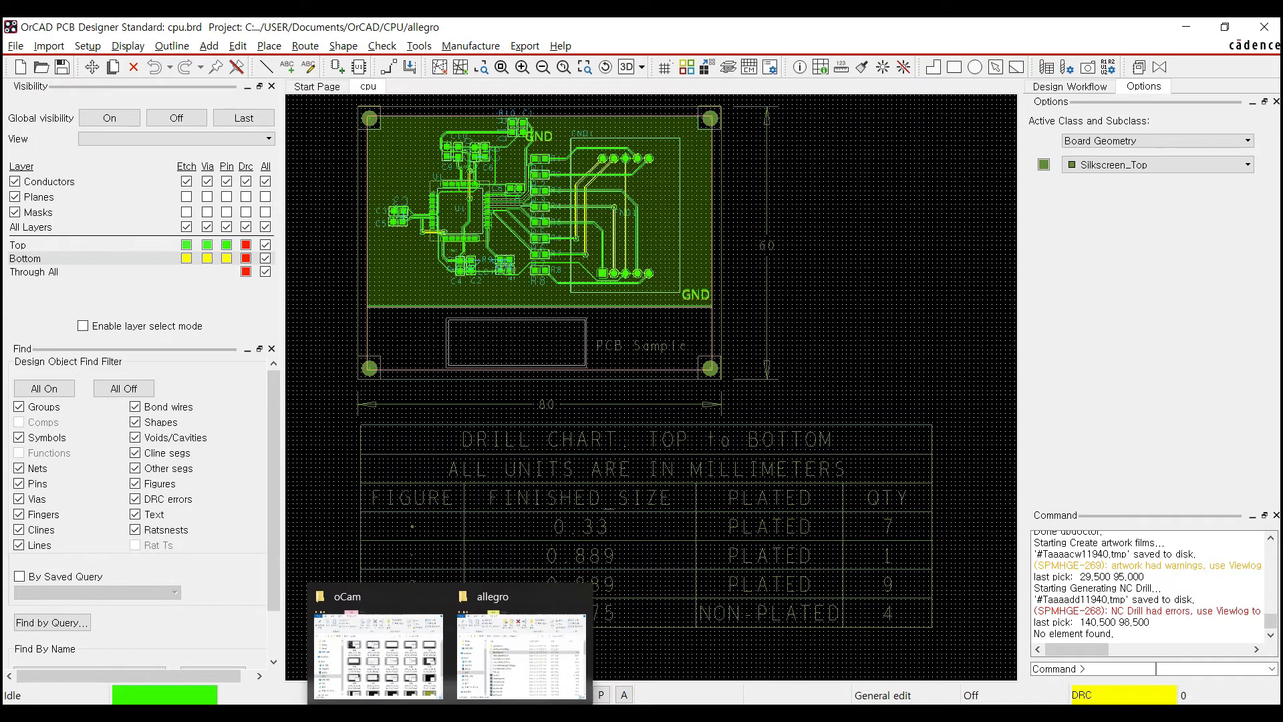
click(476, 698)
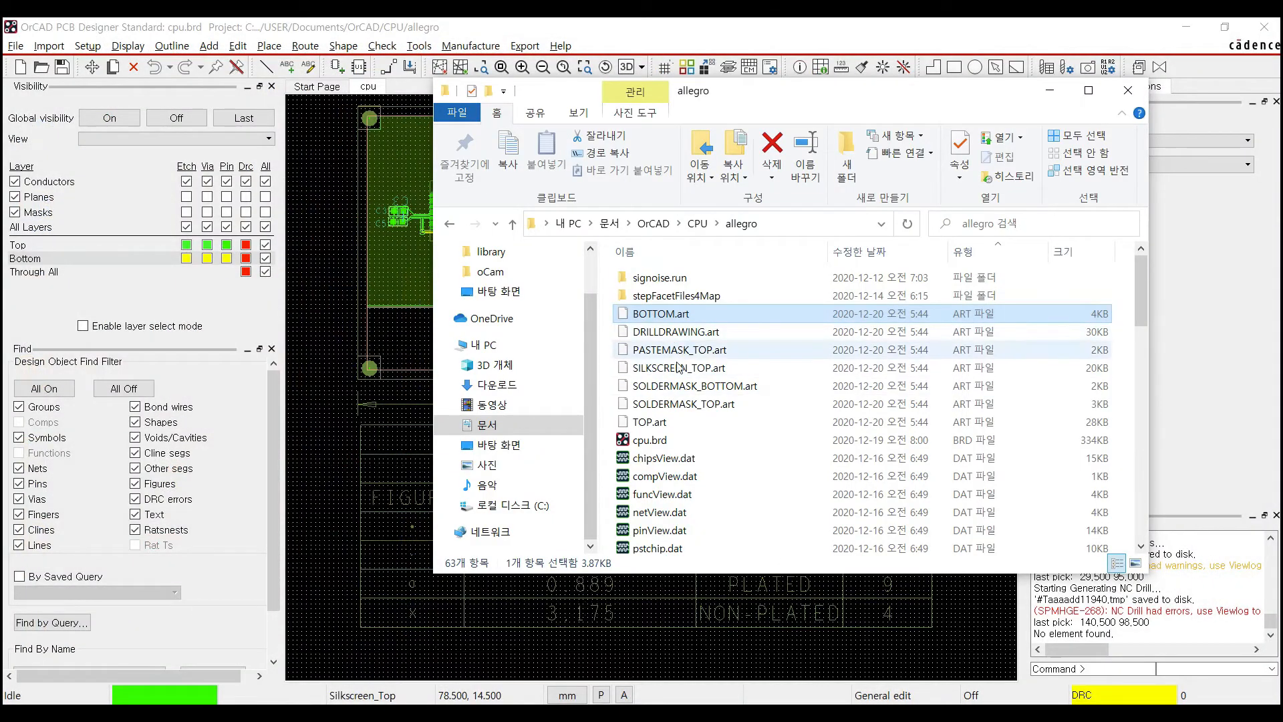
click(643, 338)
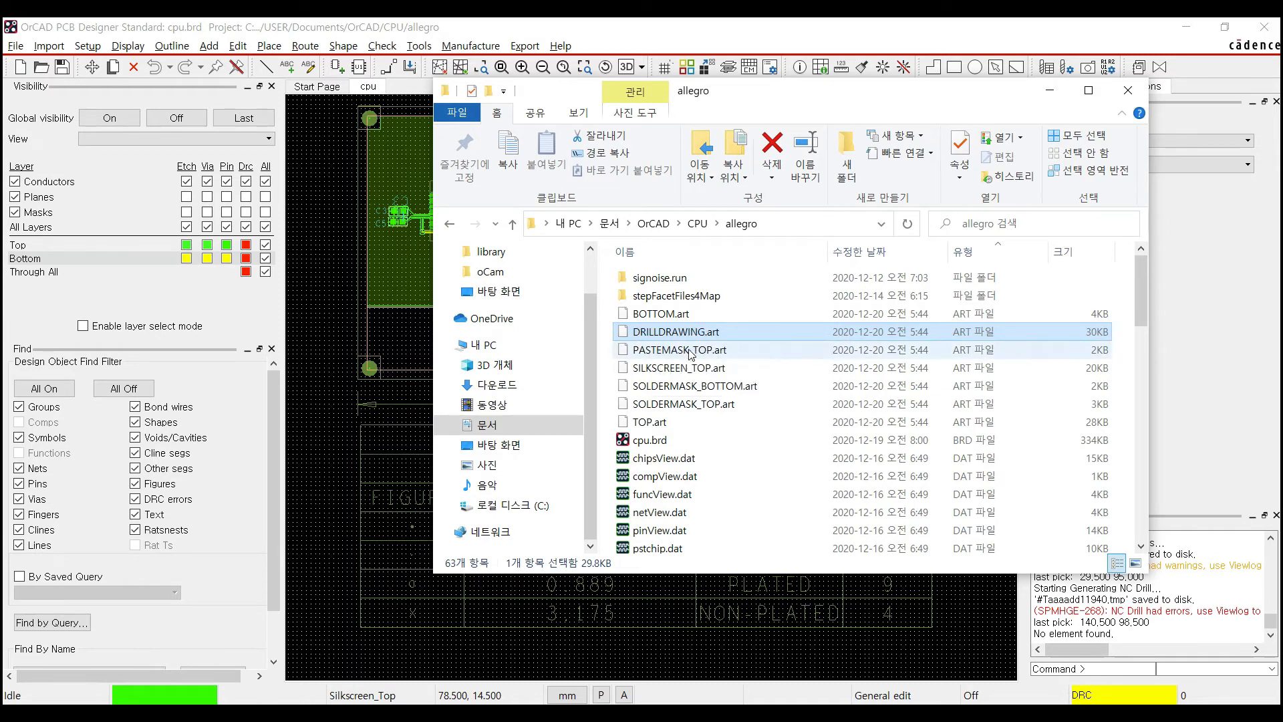
click(328, 253)
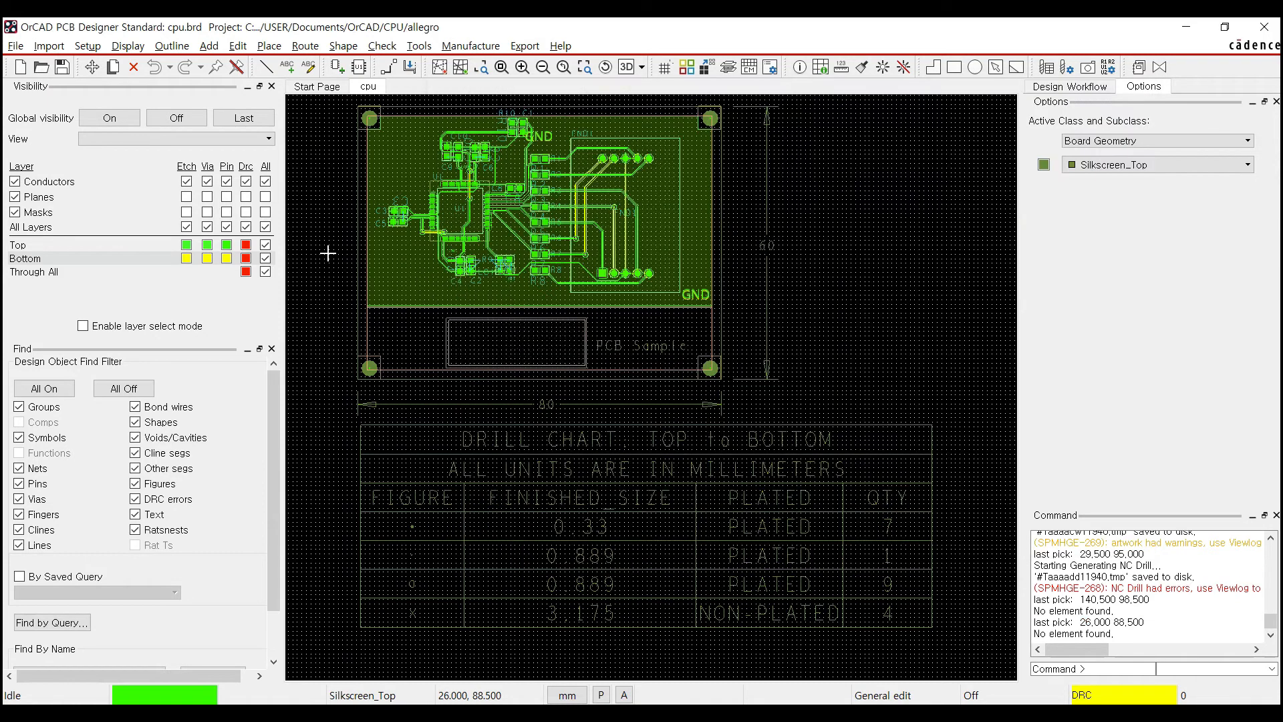
Export the NC drill data for the board with the root file name cpu.drl
click(523, 48)
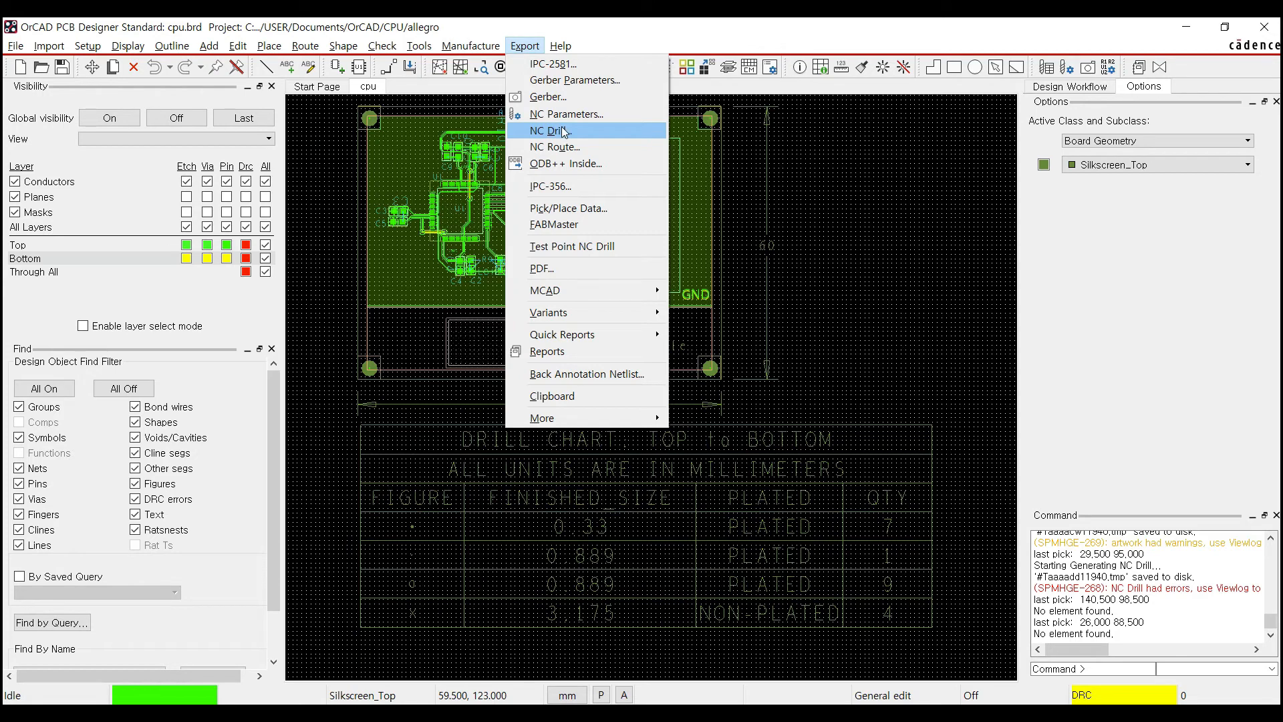
click(560, 131)
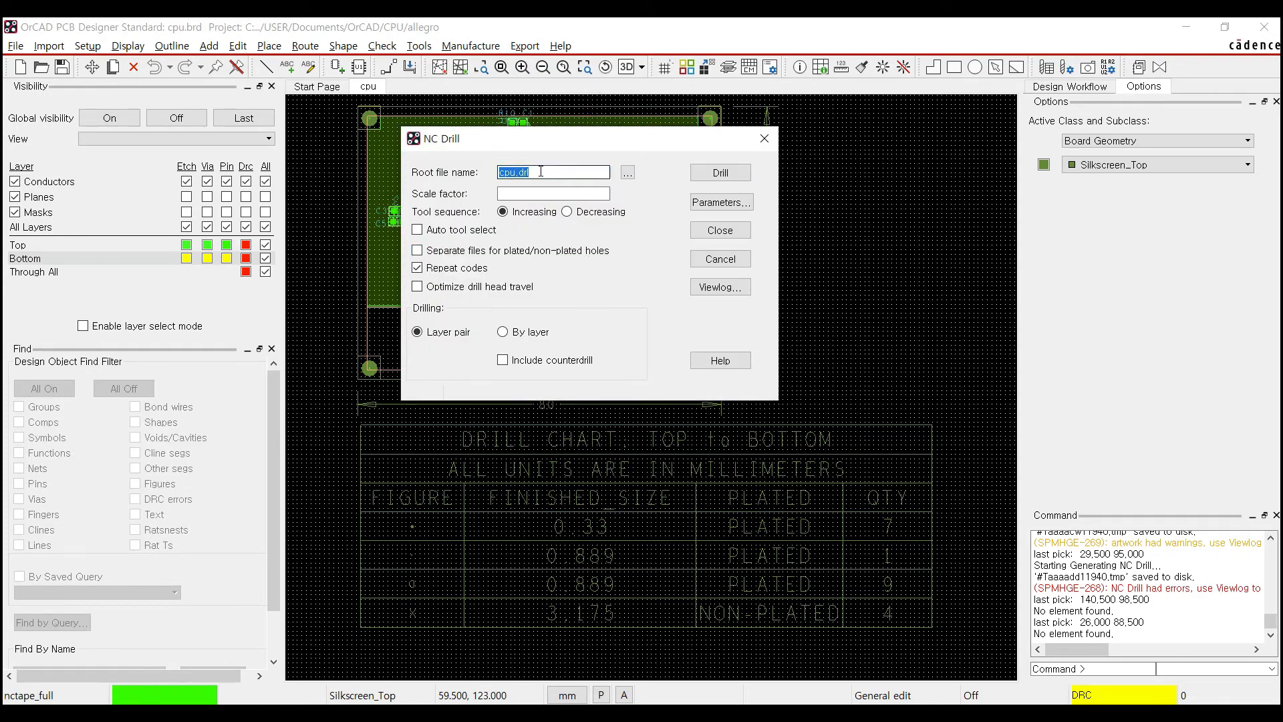
click(502, 175)
click(537, 174)
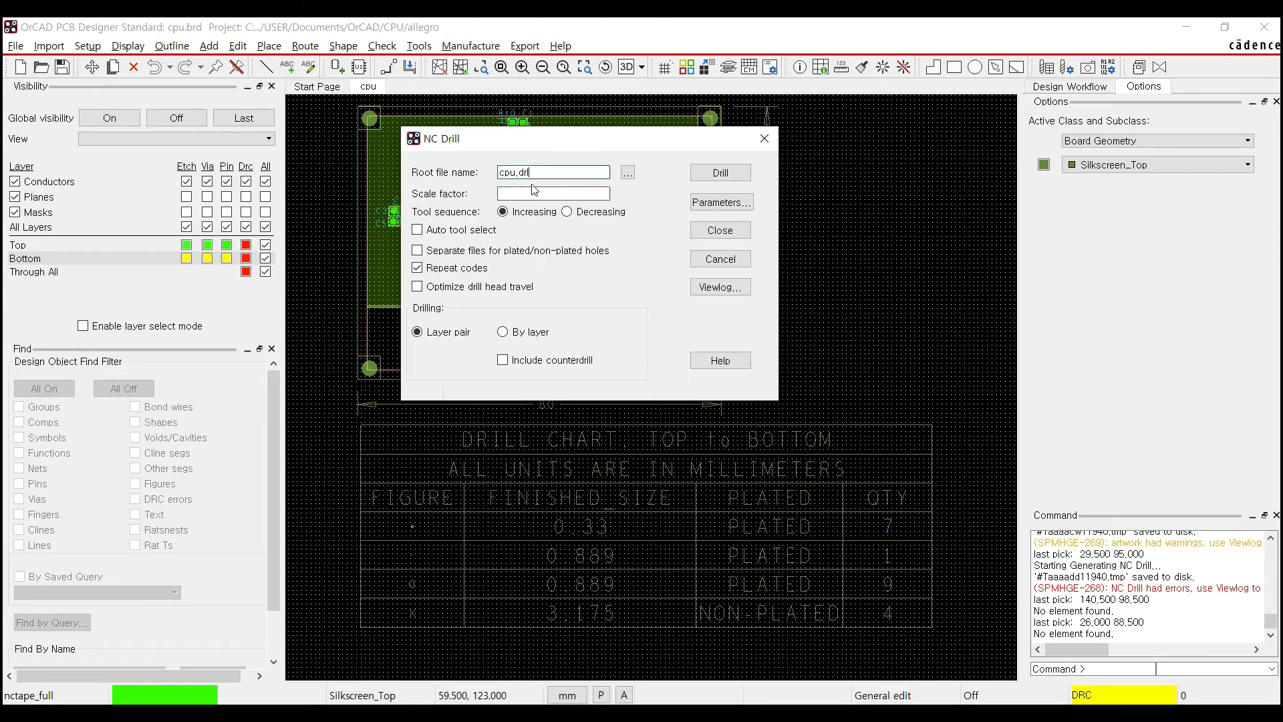
click(745, 175)
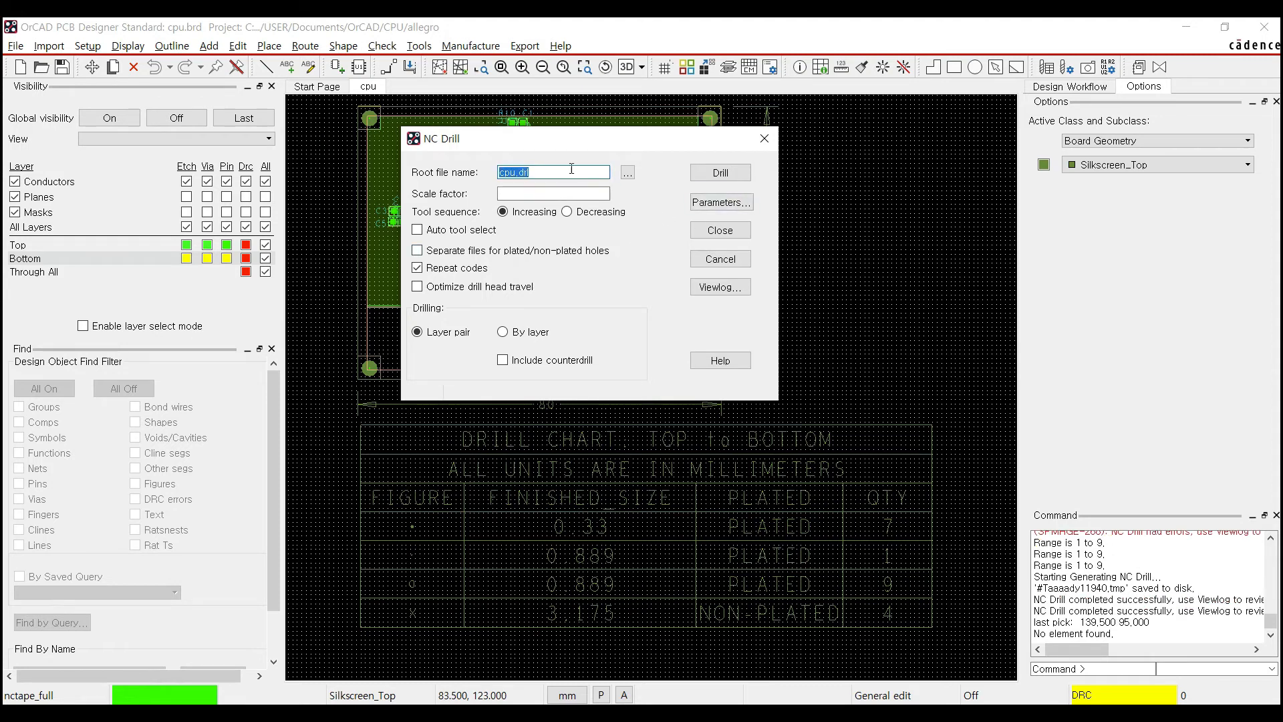
Try an Excellon format of 2.5 in the NC drill parameters
click(708, 203)
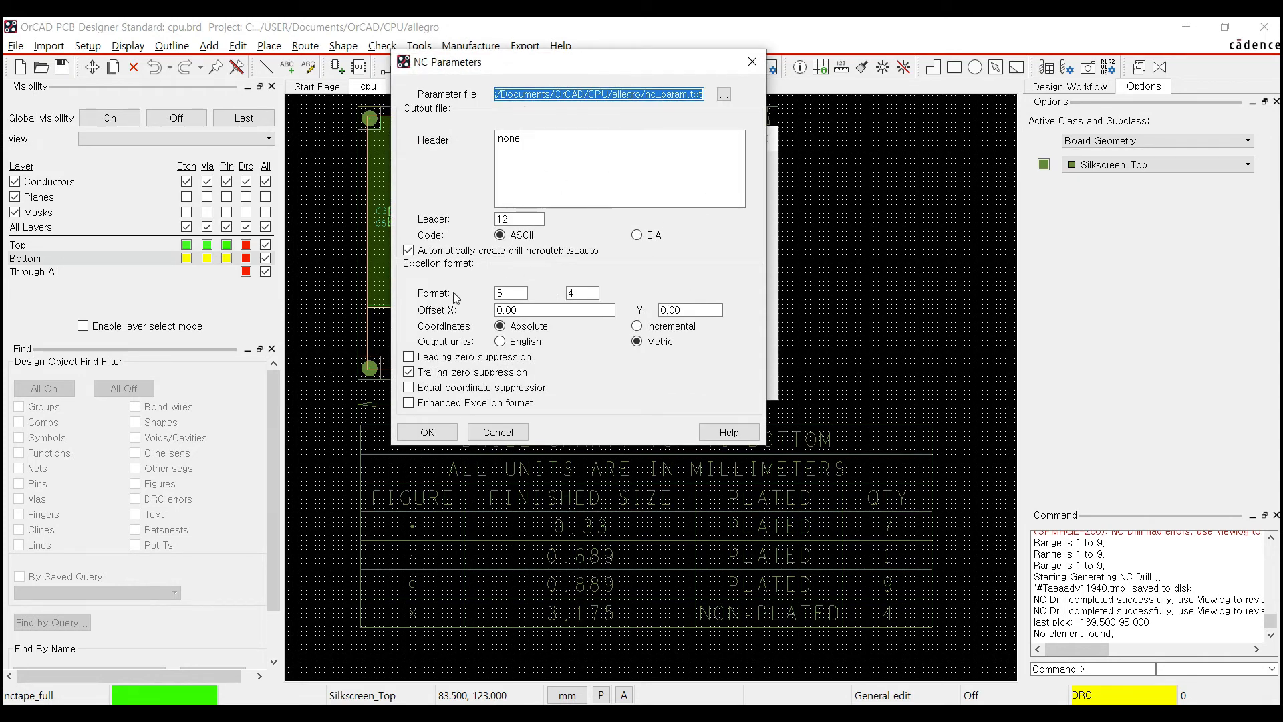
double_click(512, 294)
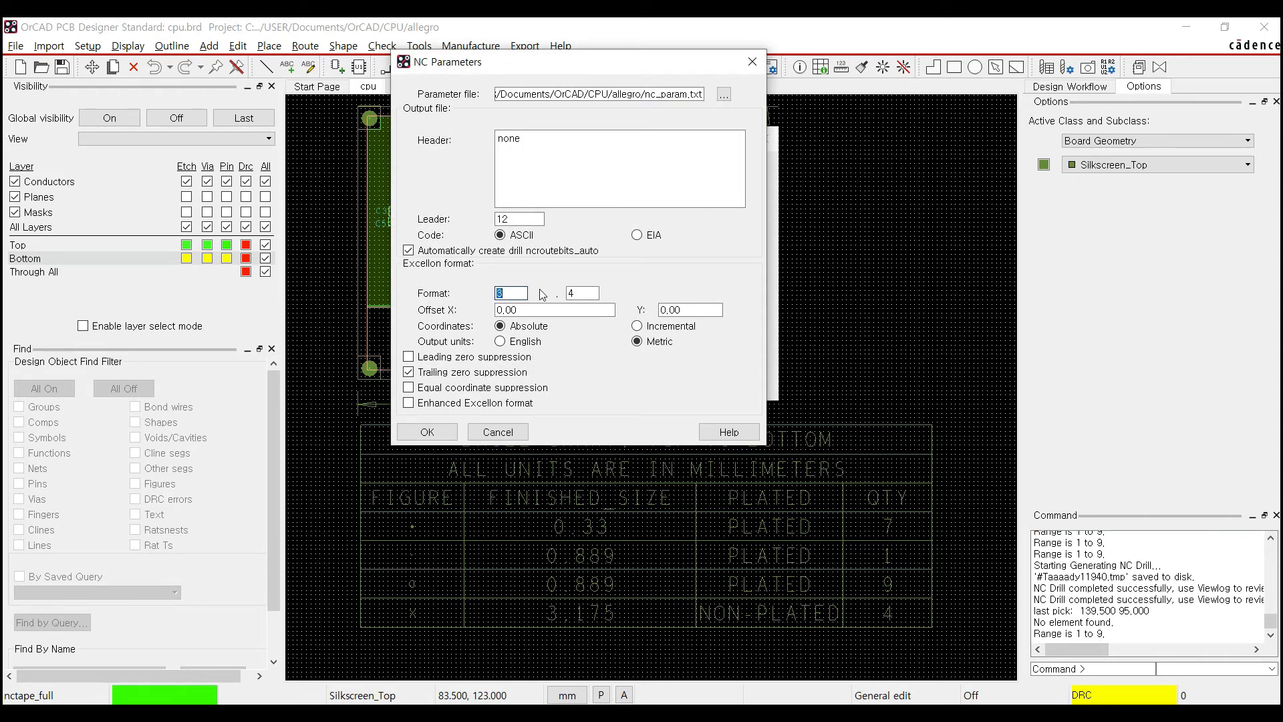
text(2)
double_click(582, 292)
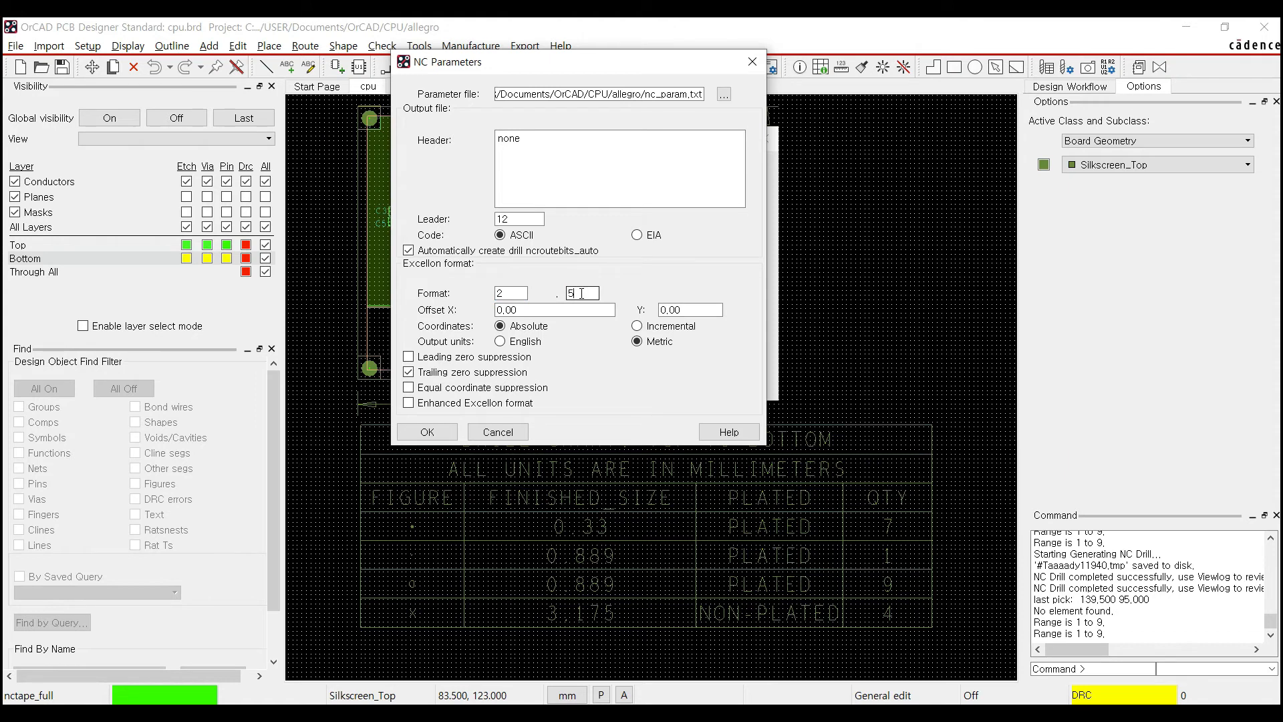
text(5)
Set the Excellon format of the NC drill parameters to 3.4 and accept them
key(shift+Tab)
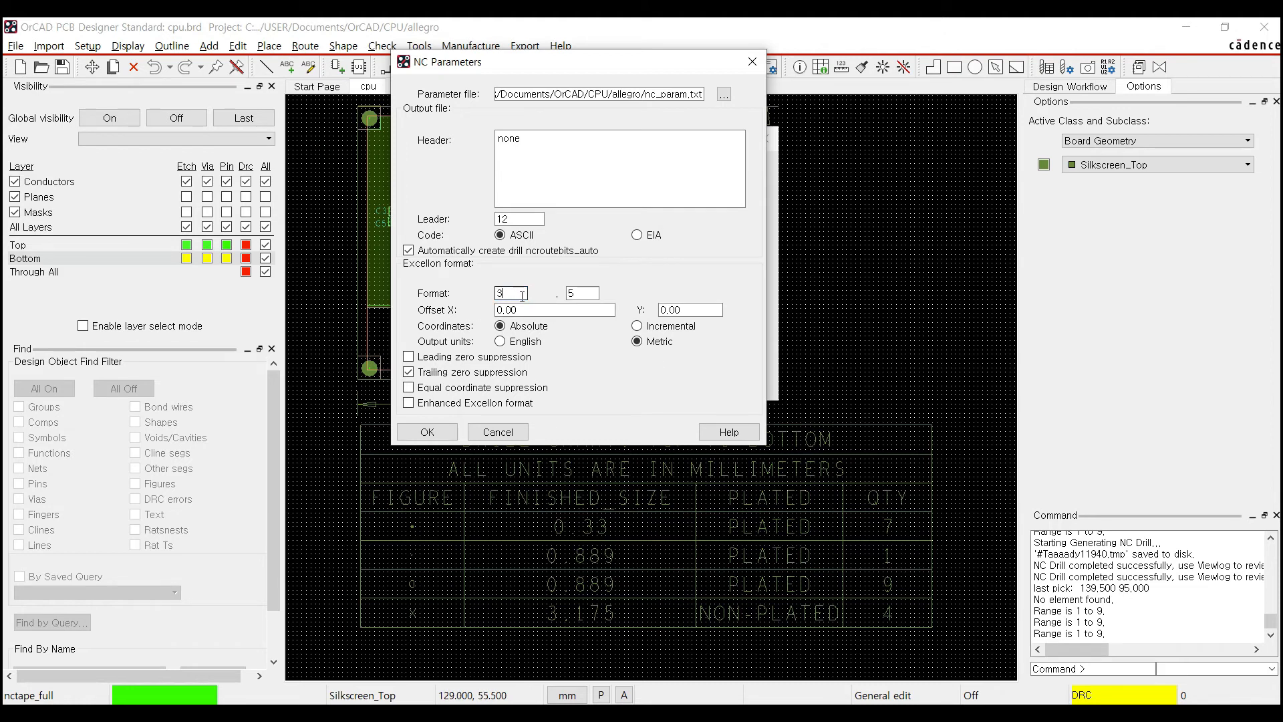
text(3)
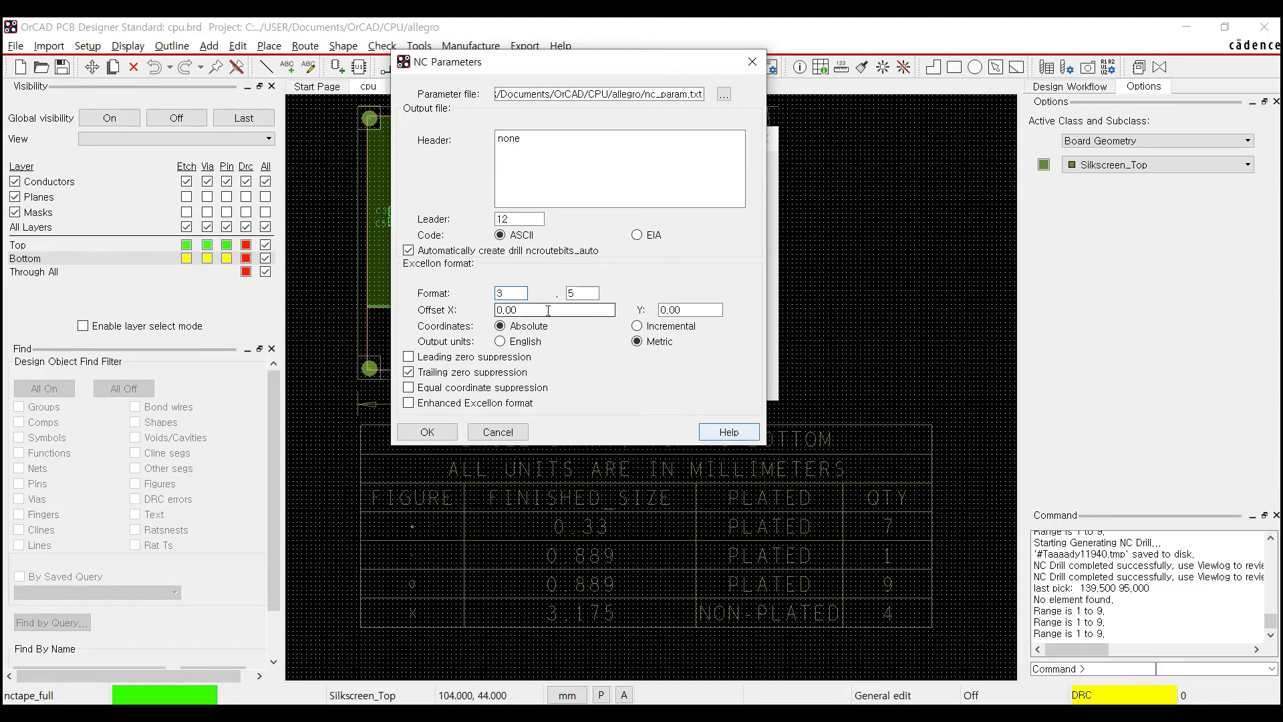
double_click(590, 293)
text(4)
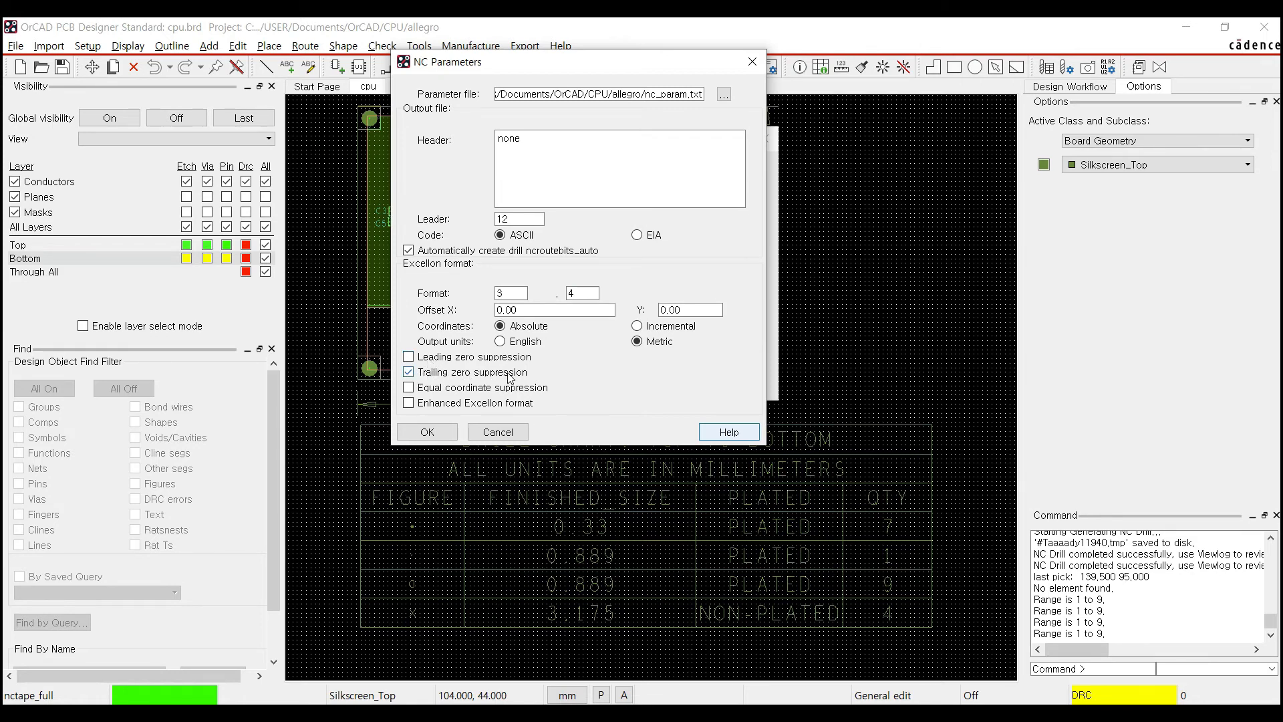
click(437, 432)
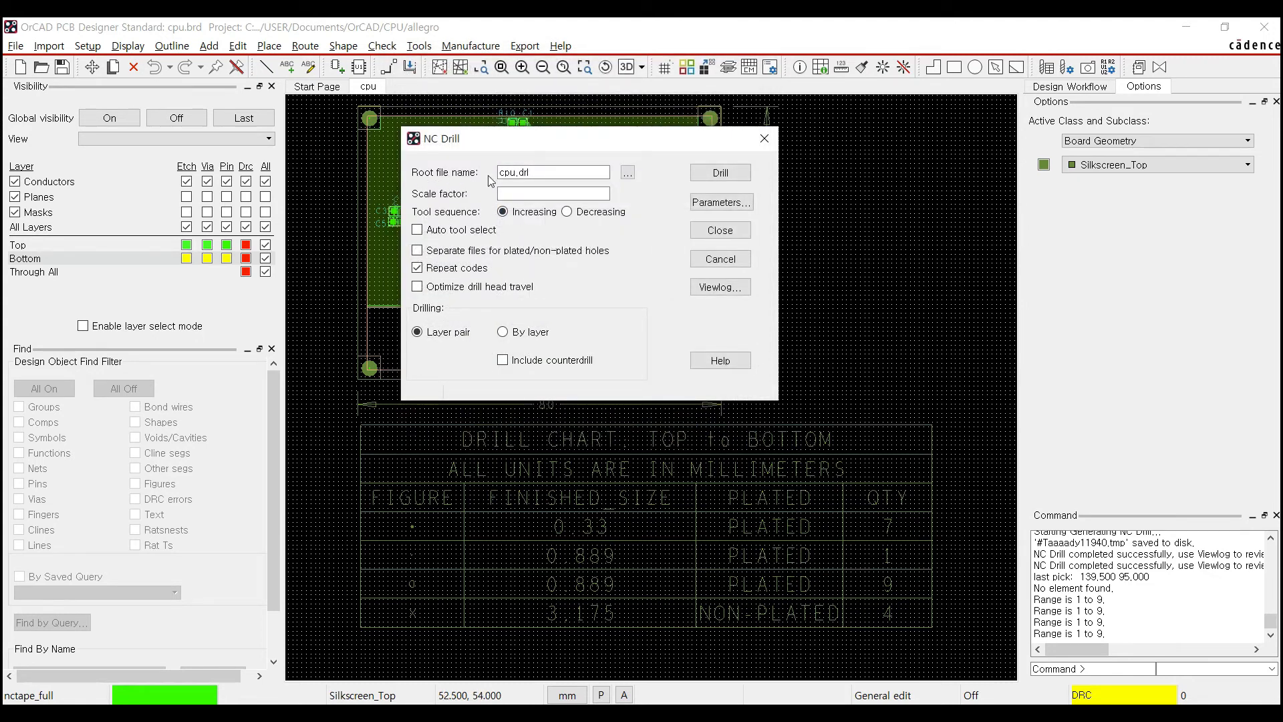
Save the NC drill root file as cpu.drl in the allegro folder, generate the drill data, and close the NC Drill dialog
double_click(524, 173)
click(544, 170)
click(627, 173)
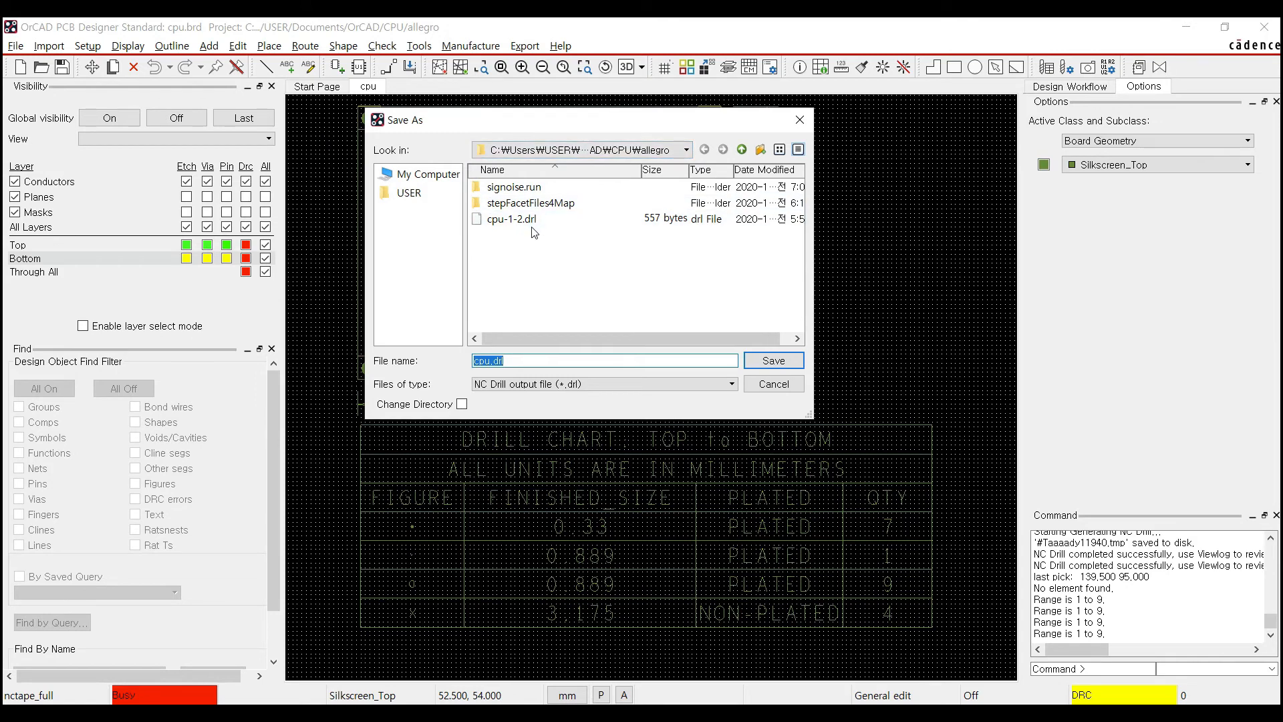
click(767, 370)
click(734, 174)
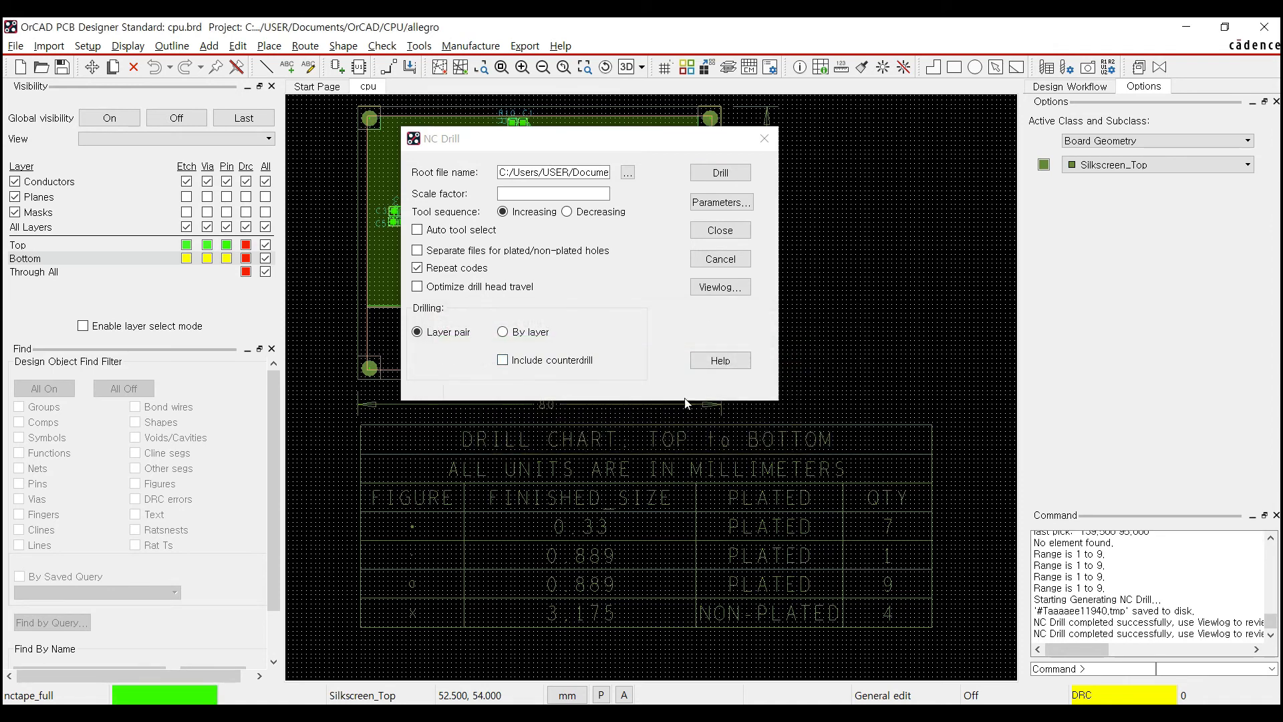
click(765, 139)
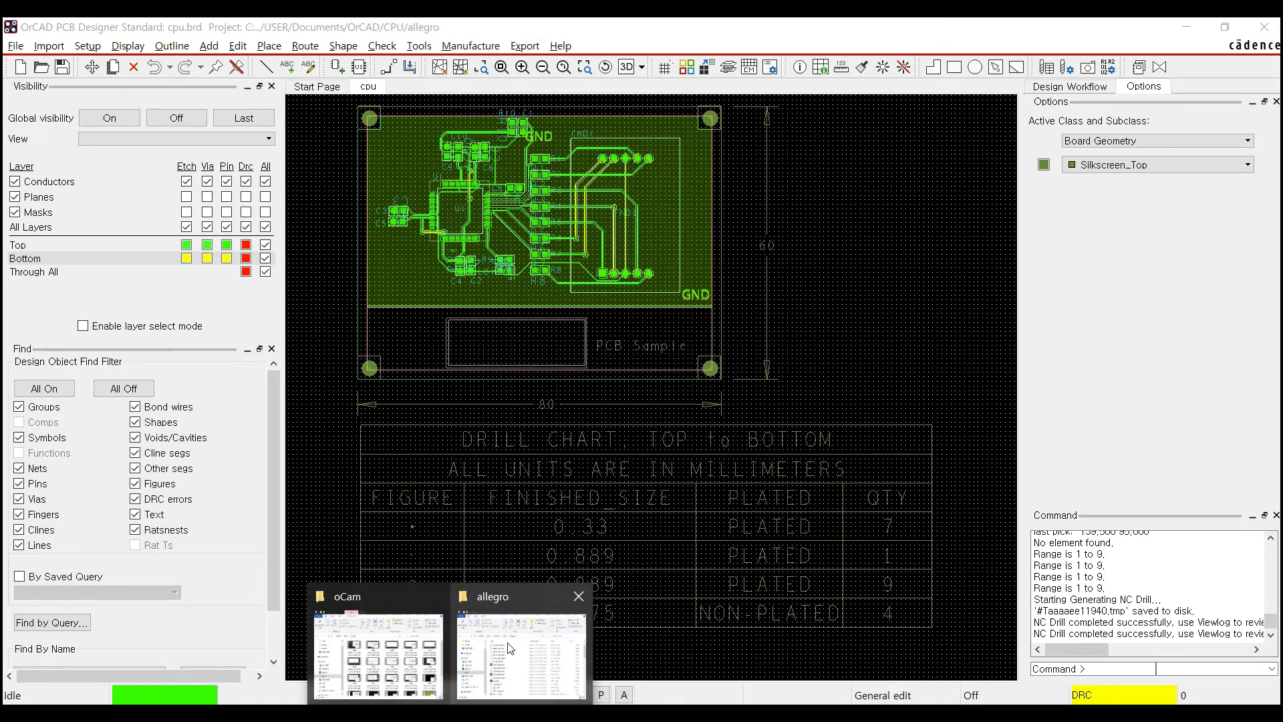
Switch to the allegro folder window, select cpu-1-2.drl, and open it in Windows Notepad
click(519, 629)
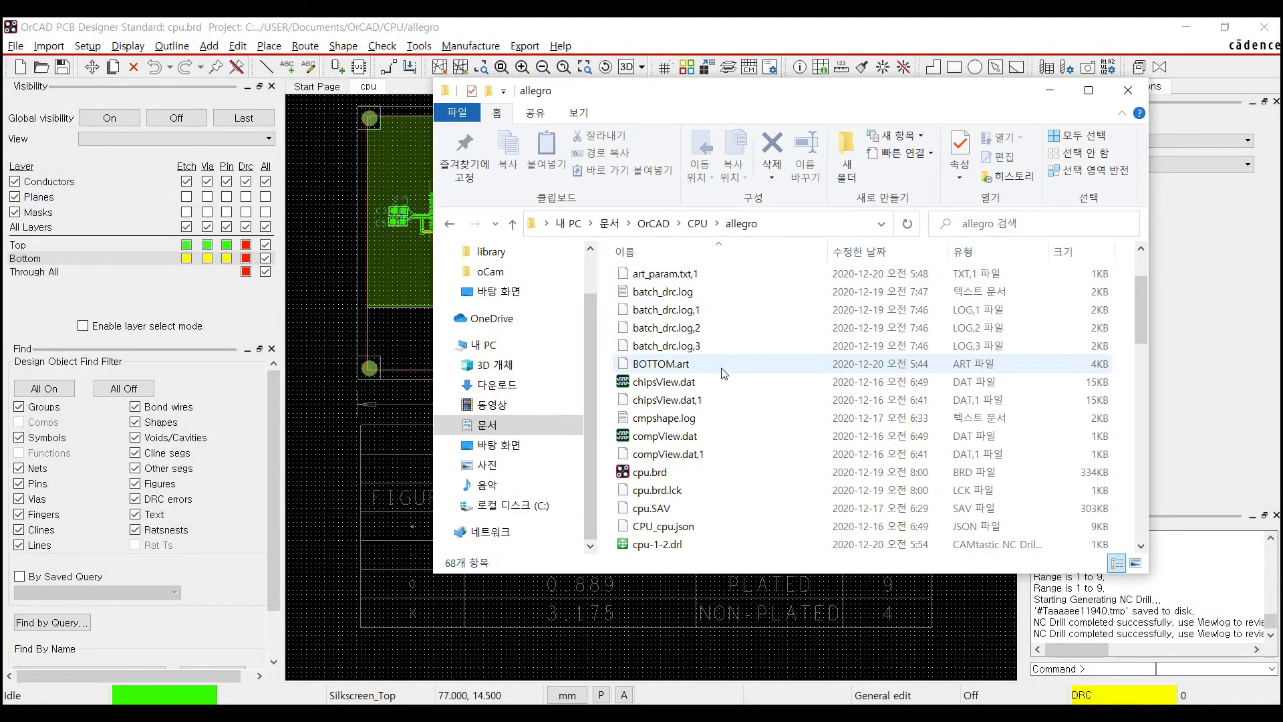
scroll(724, 373, down, 2)
click(664, 438)
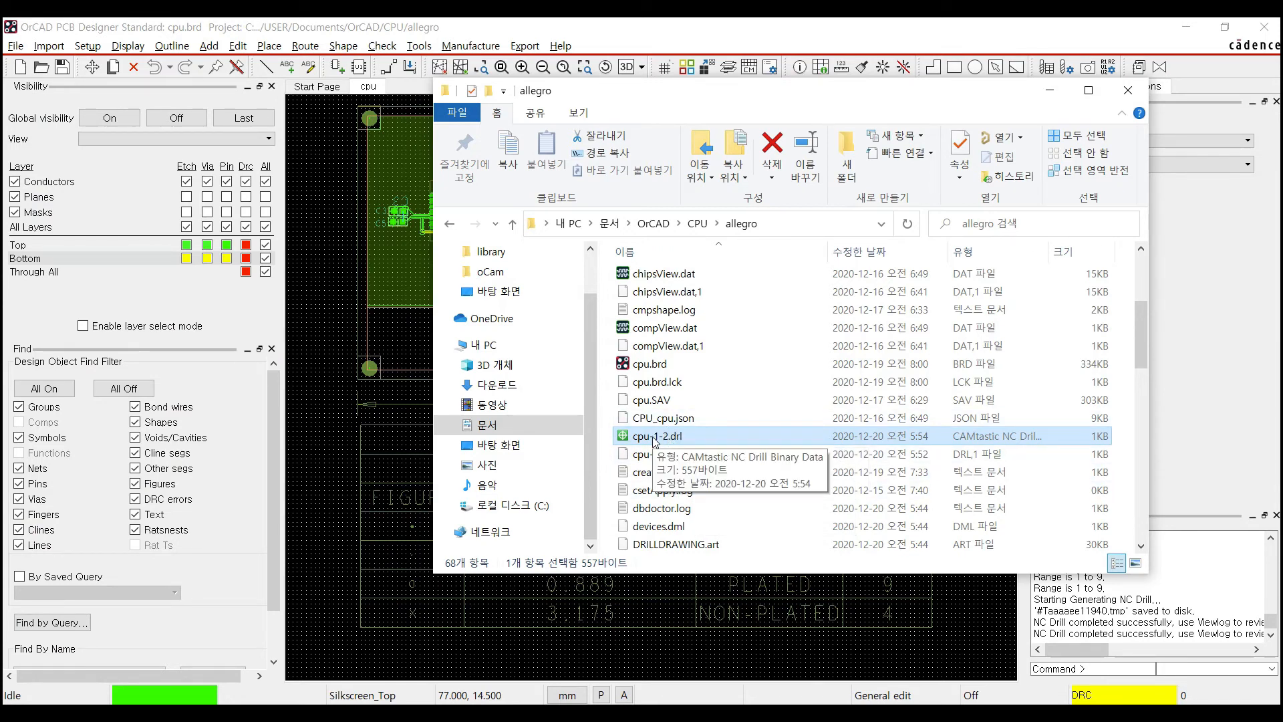
click(63, 719)
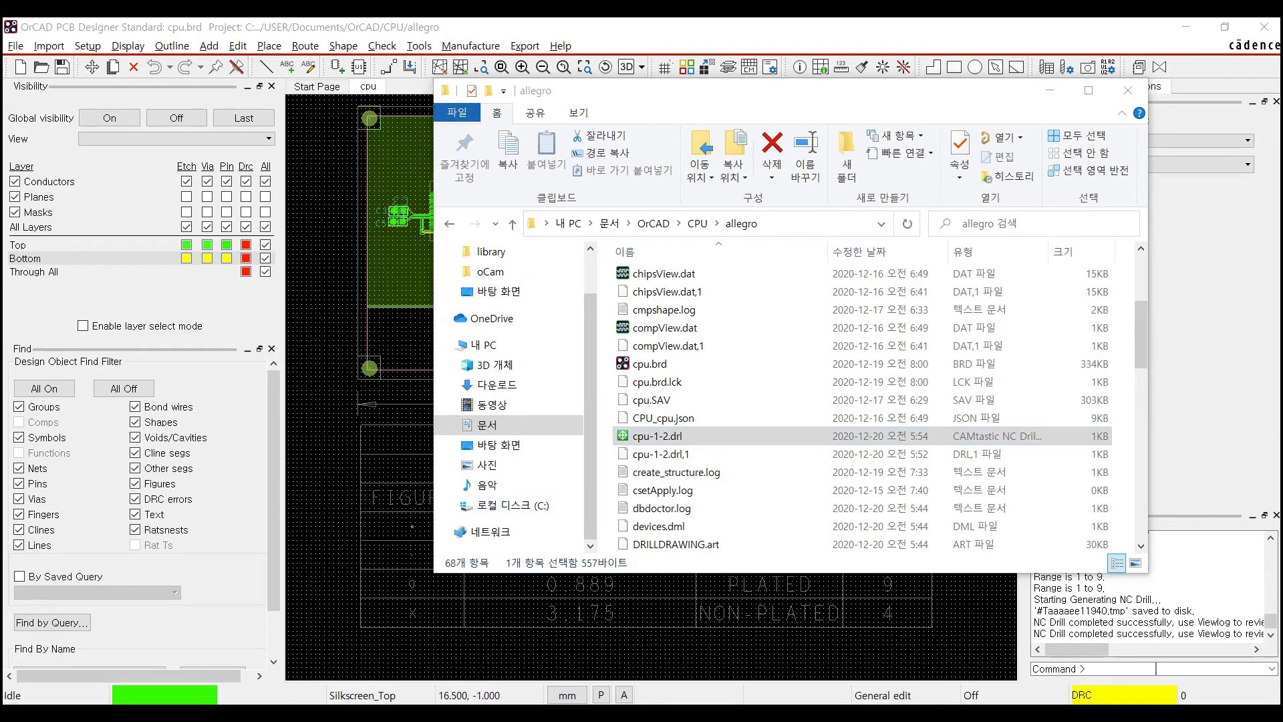
text(notep)
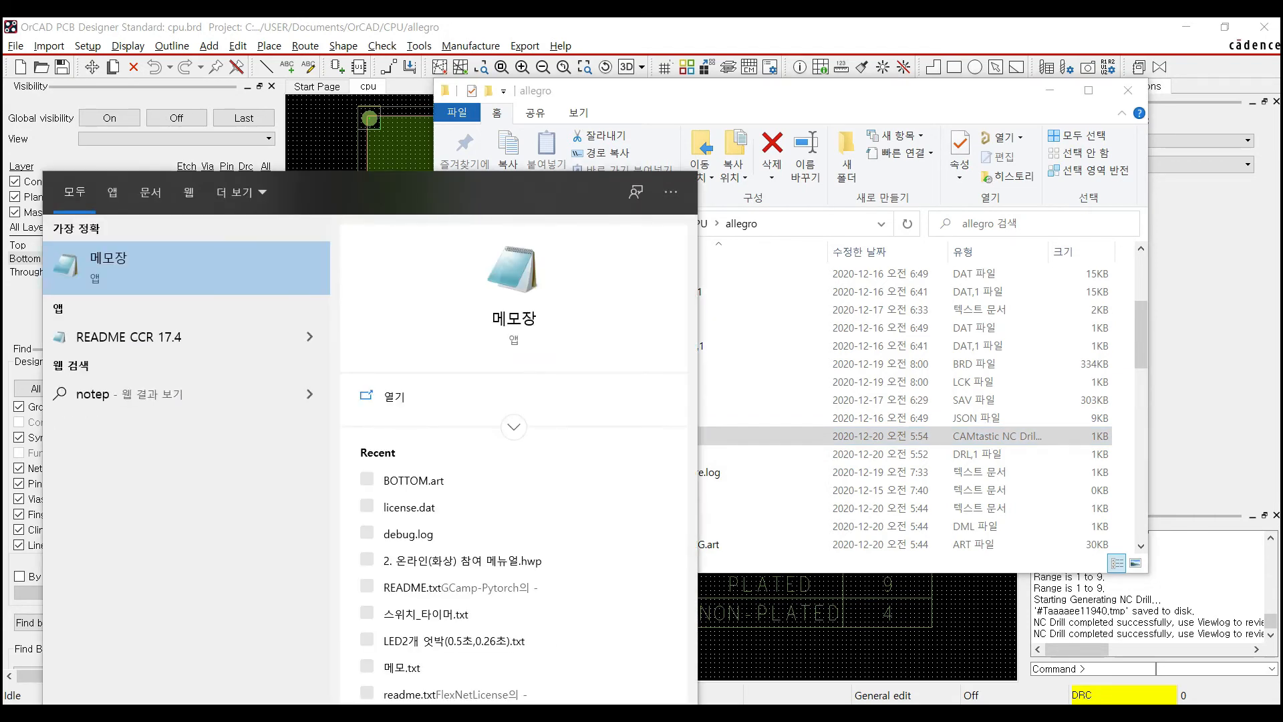
key(Return)
drag(981, 439, 738, 428)
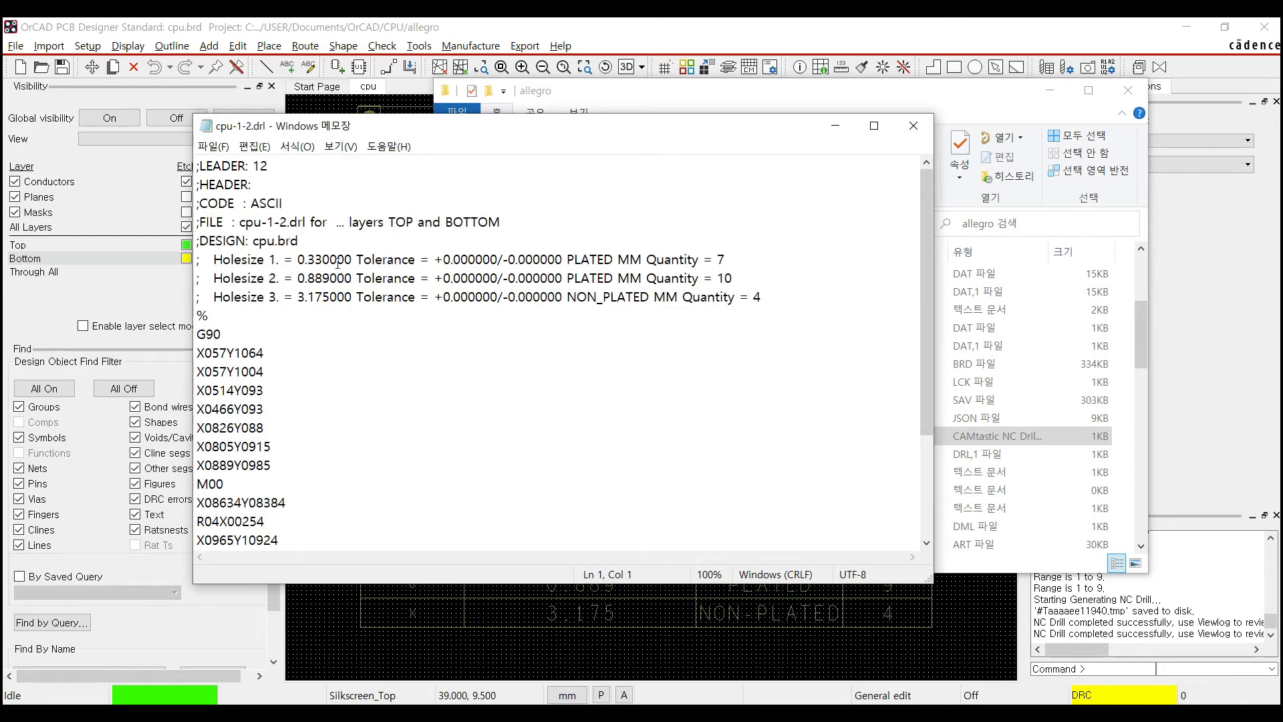
Review the hole sizes, quantities and drill coordinates in cpu-1-2.drl, and return to the board in OrCAD PCB Designer
scroll(337, 262, down, 3)
scroll(337, 262, up, 2)
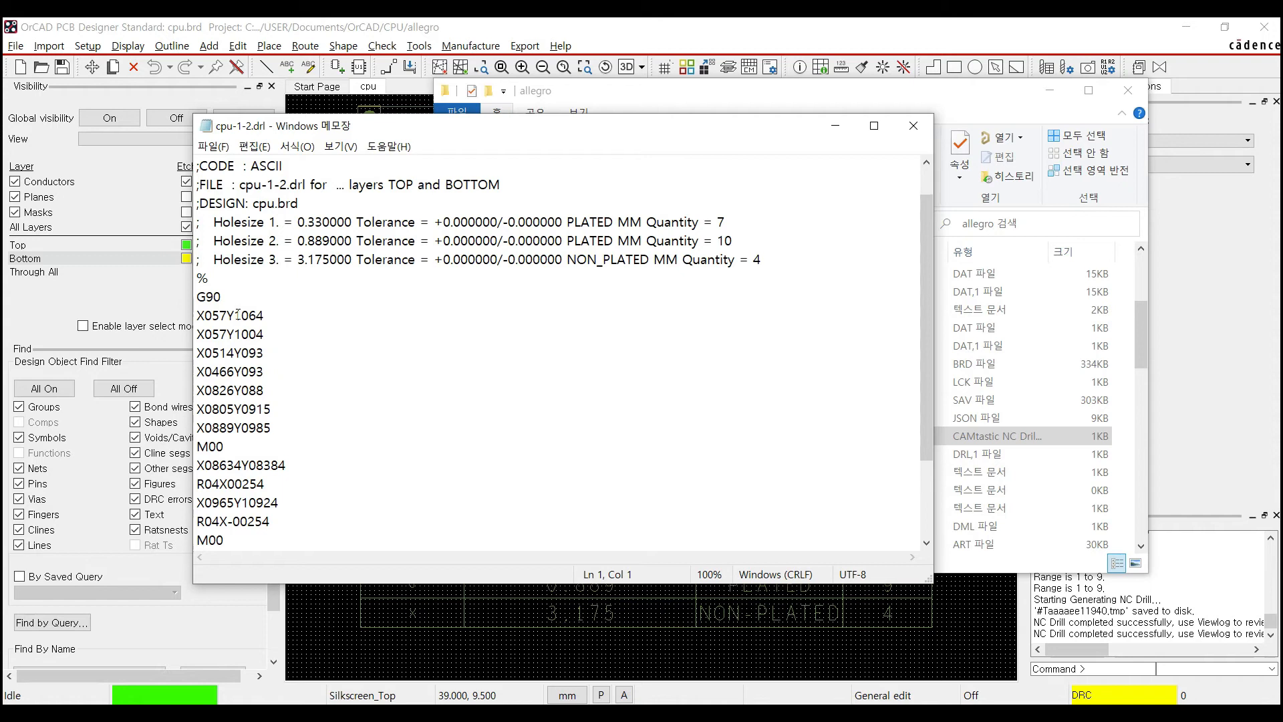
drag(213, 316, 205, 315)
click(415, 314)
scroll(418, 359, down, 2)
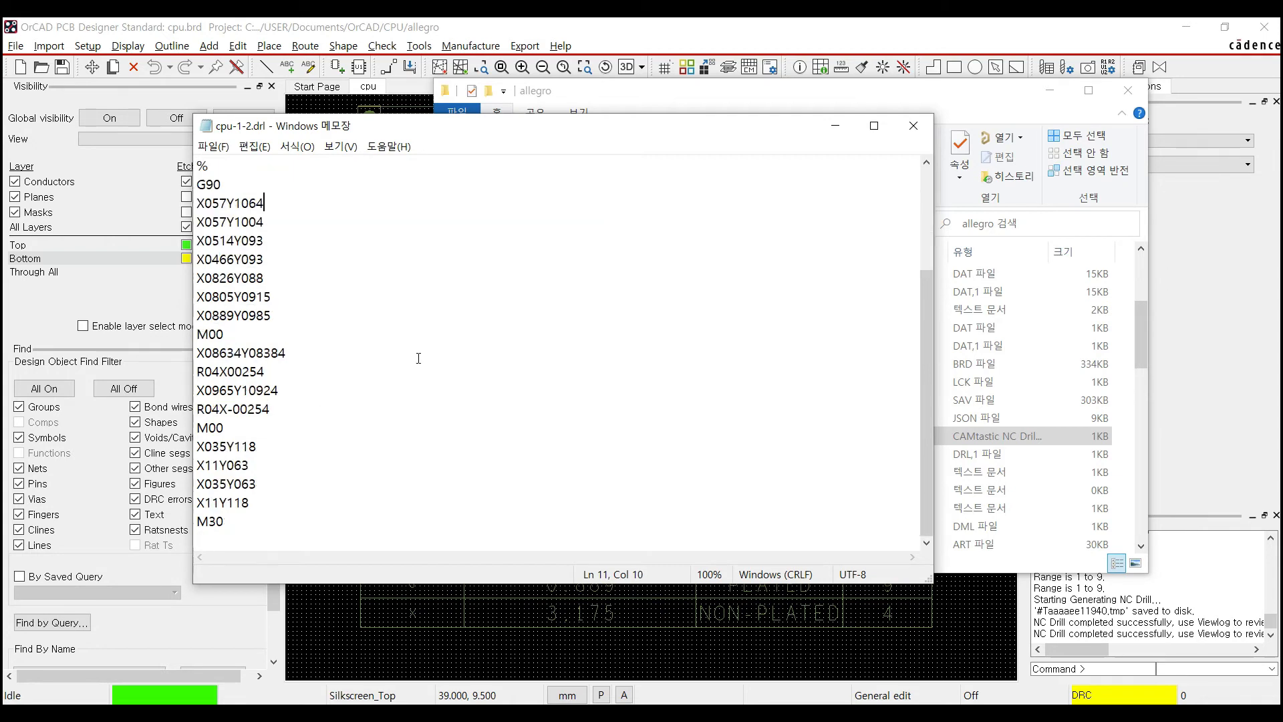
scroll(419, 348, up, 3)
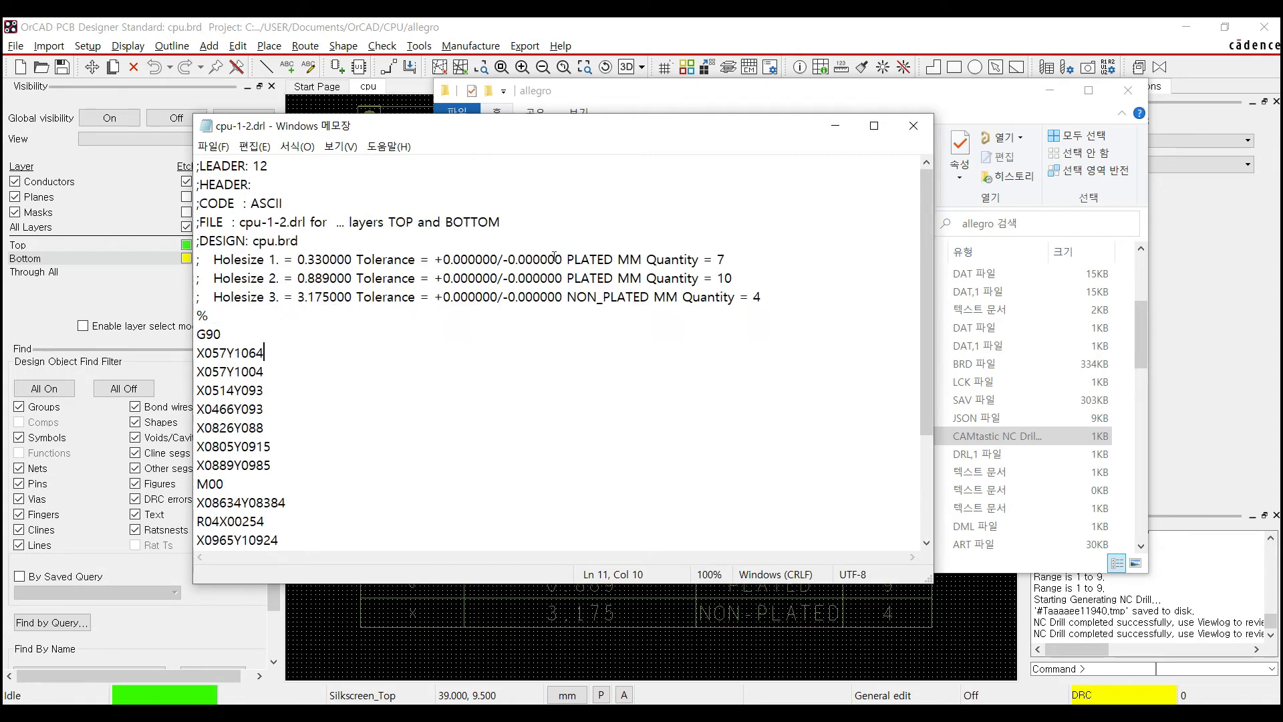
click(628, 43)
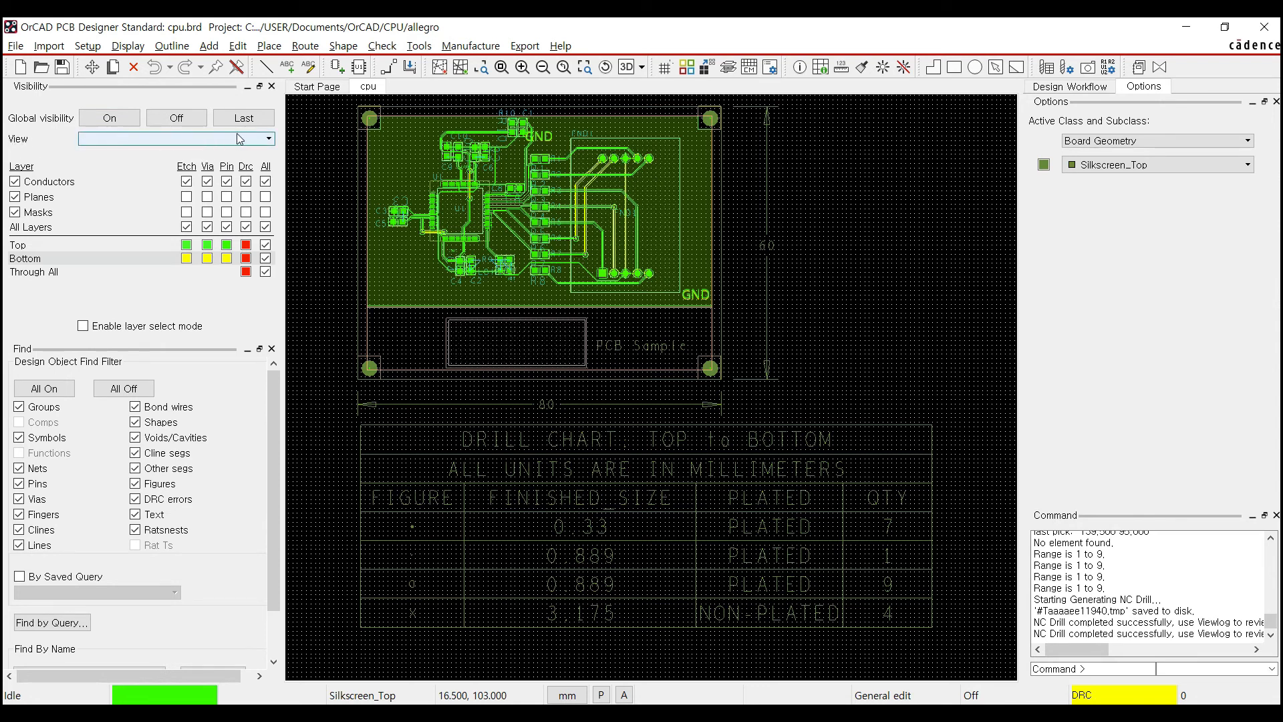
View the TOP, BOTTOM, PASTEMASK_TOP and SOLDERMASK_BOTTOM films one after another, ending back on the TOP film
click(270, 139)
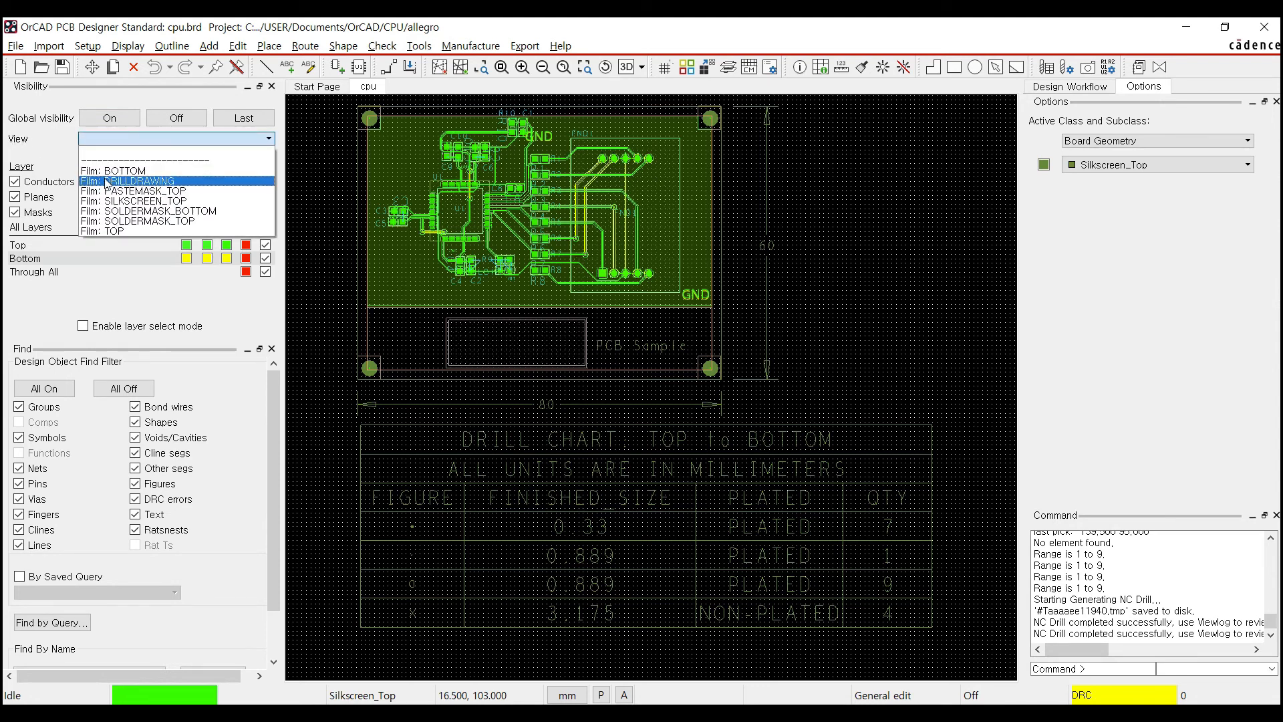
click(124, 231)
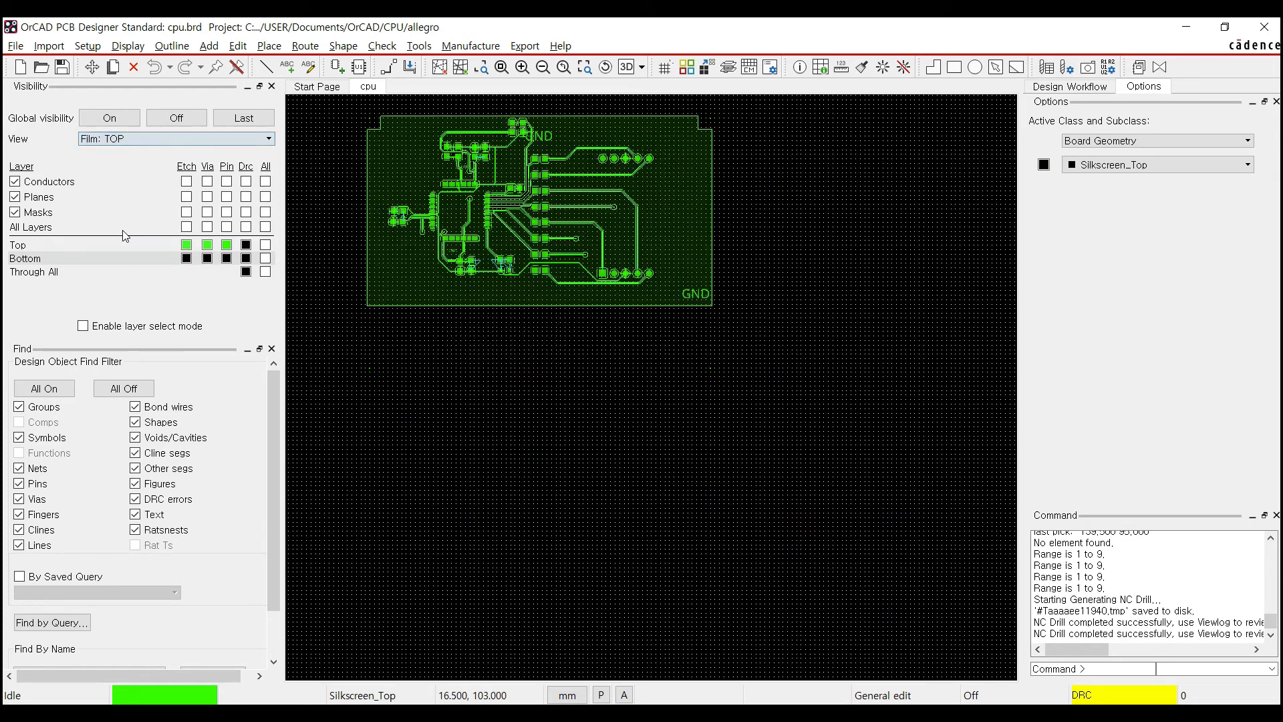
click(145, 141)
click(137, 158)
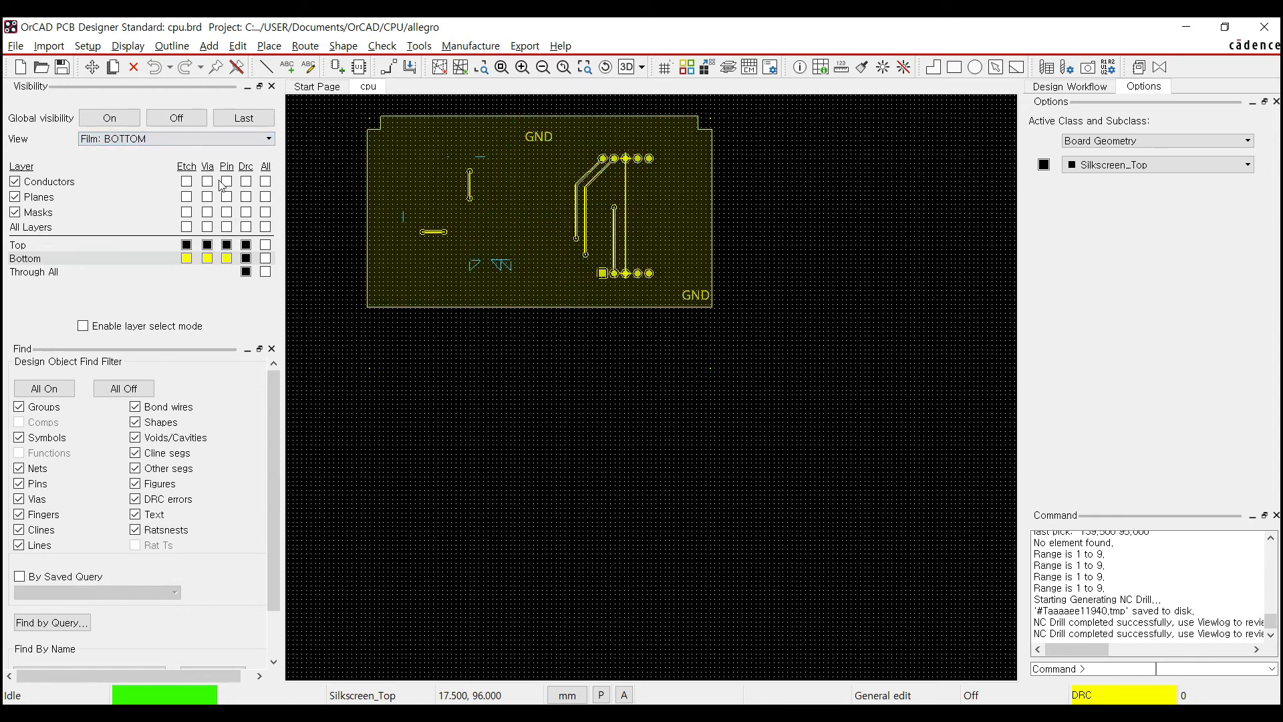
click(191, 138)
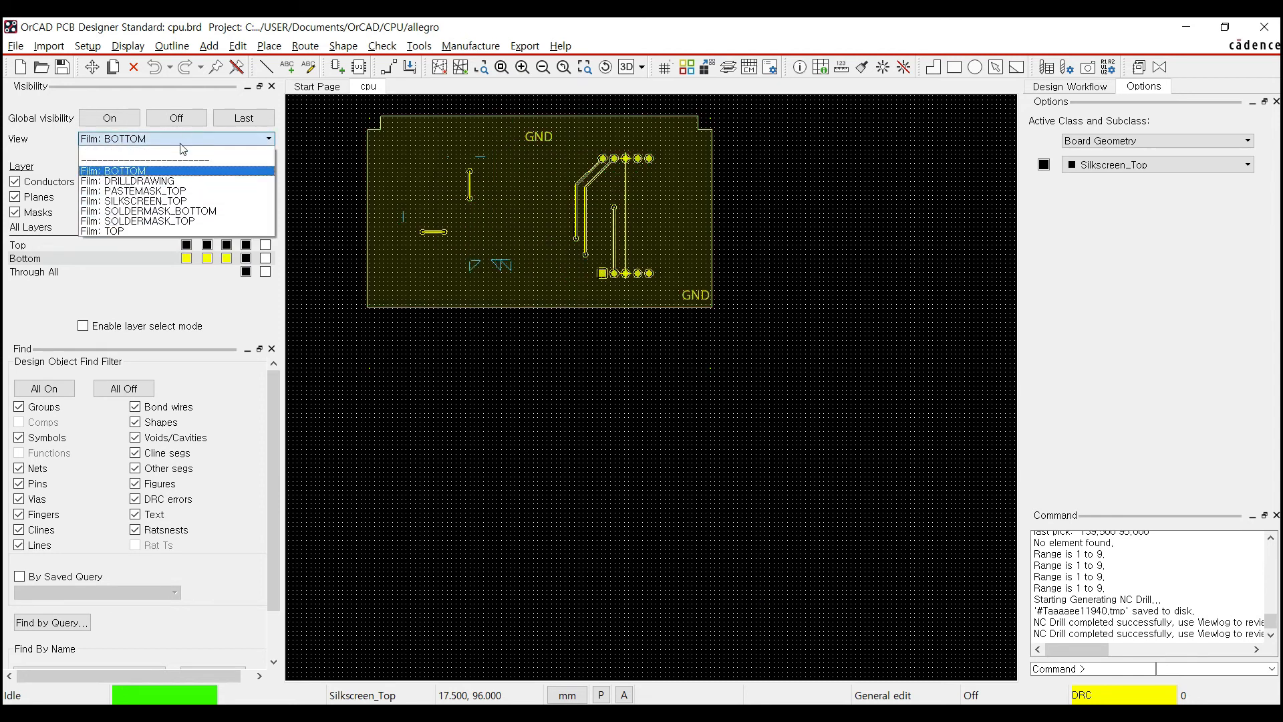
click(158, 190)
click(177, 138)
click(146, 207)
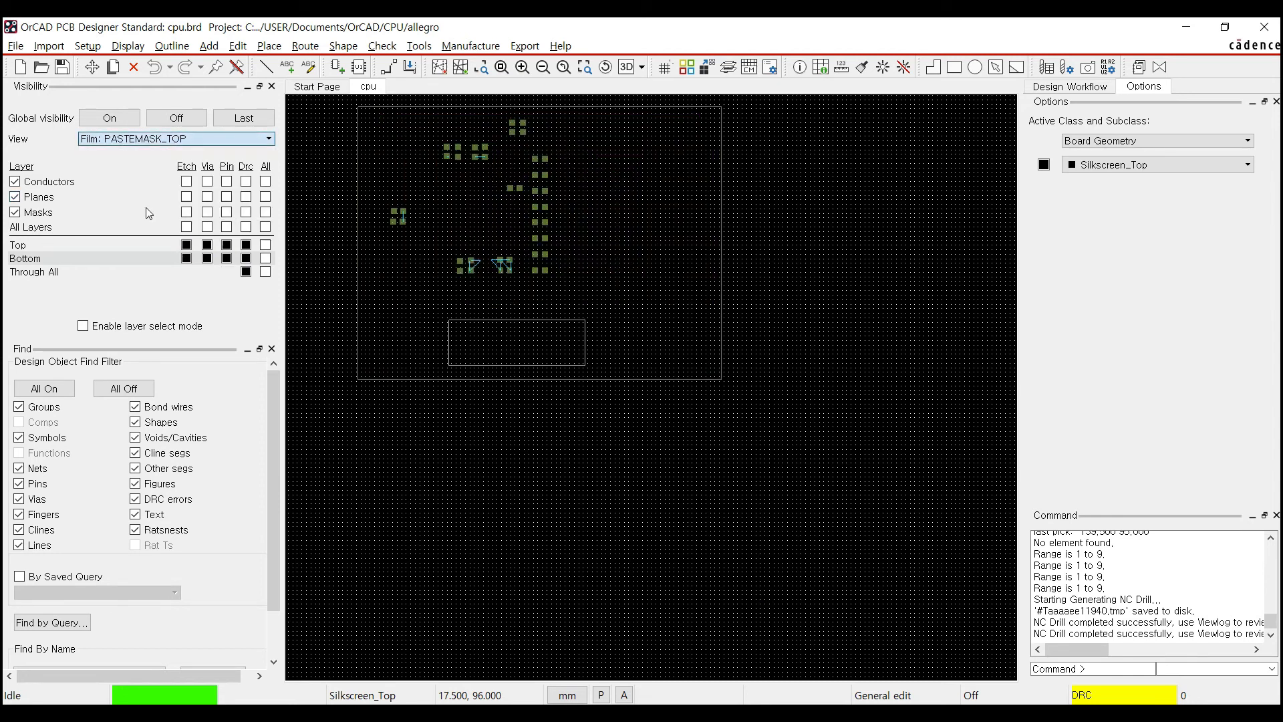
click(137, 139)
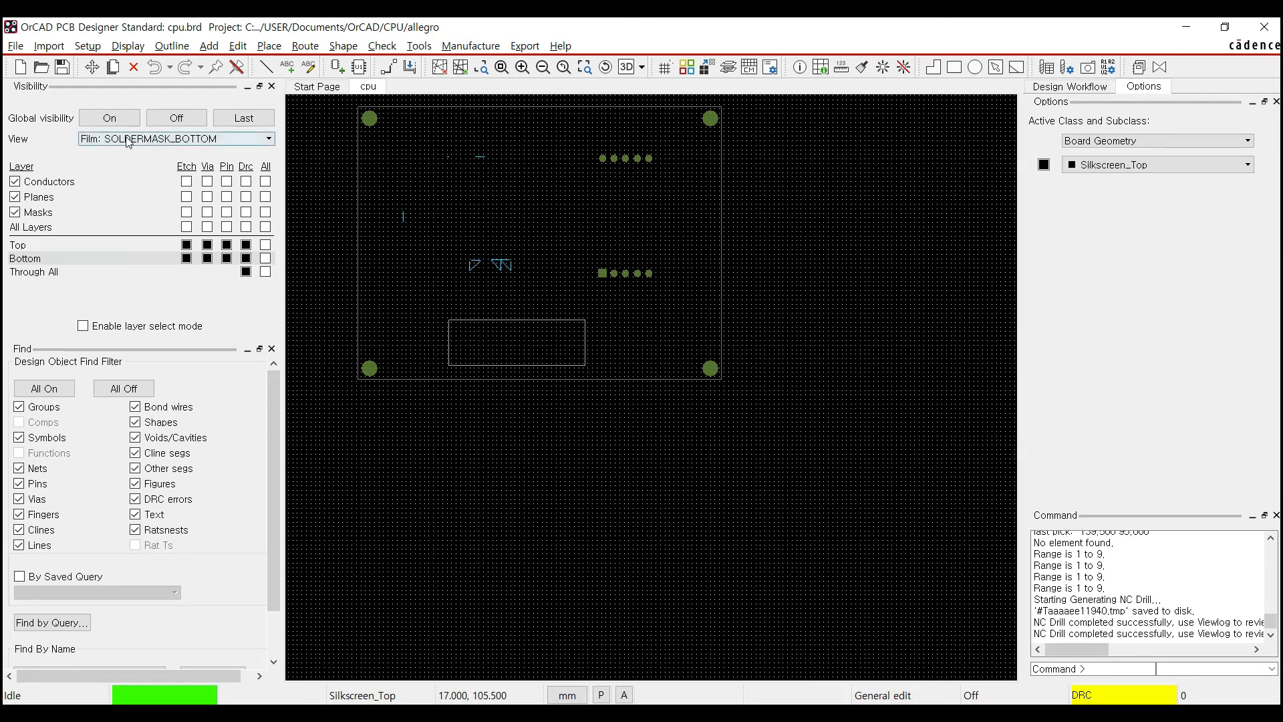
click(118, 231)
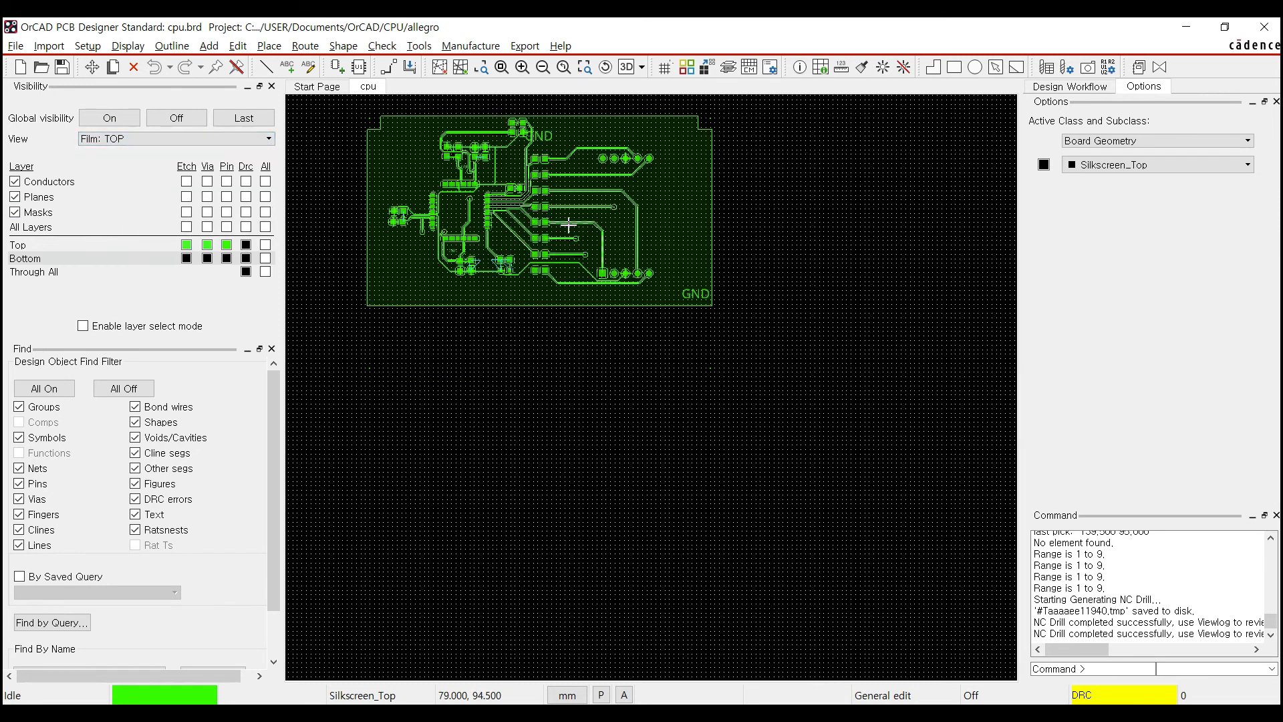
Switch between the BOTTOM and TOP films, open the print settings for the TOP film, and cancel without printing
click(133, 138)
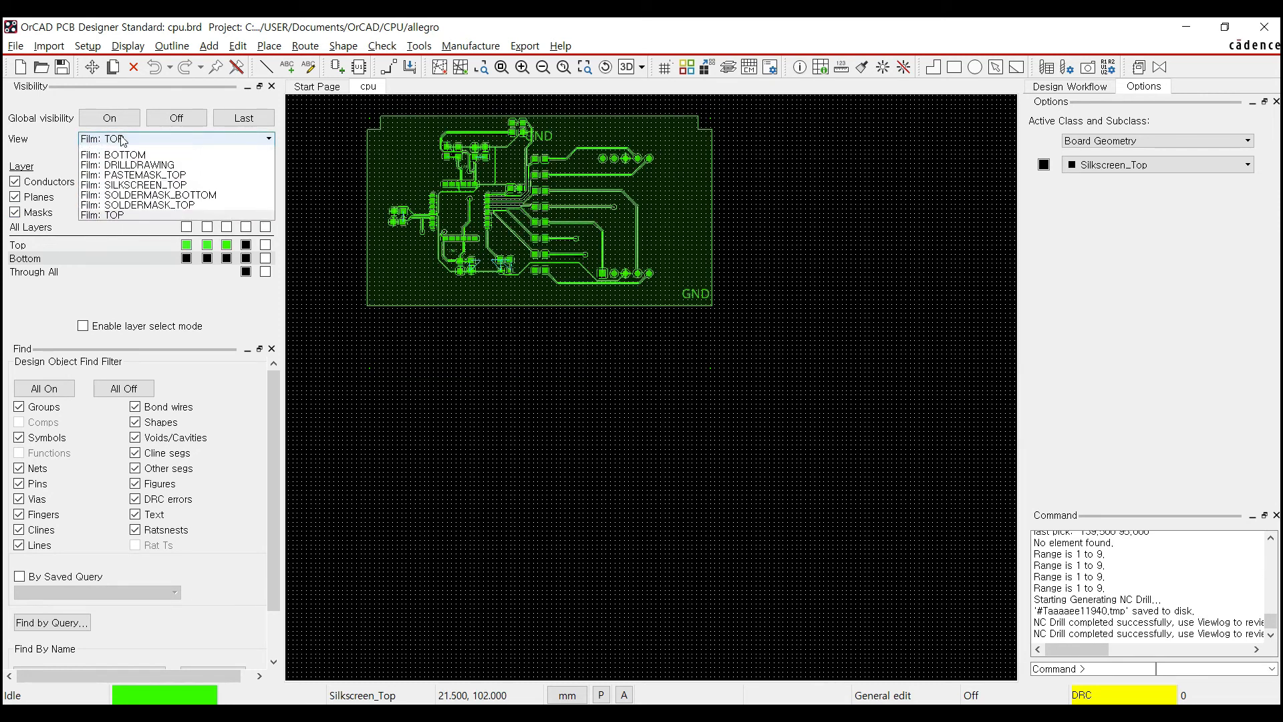
click(124, 172)
click(134, 139)
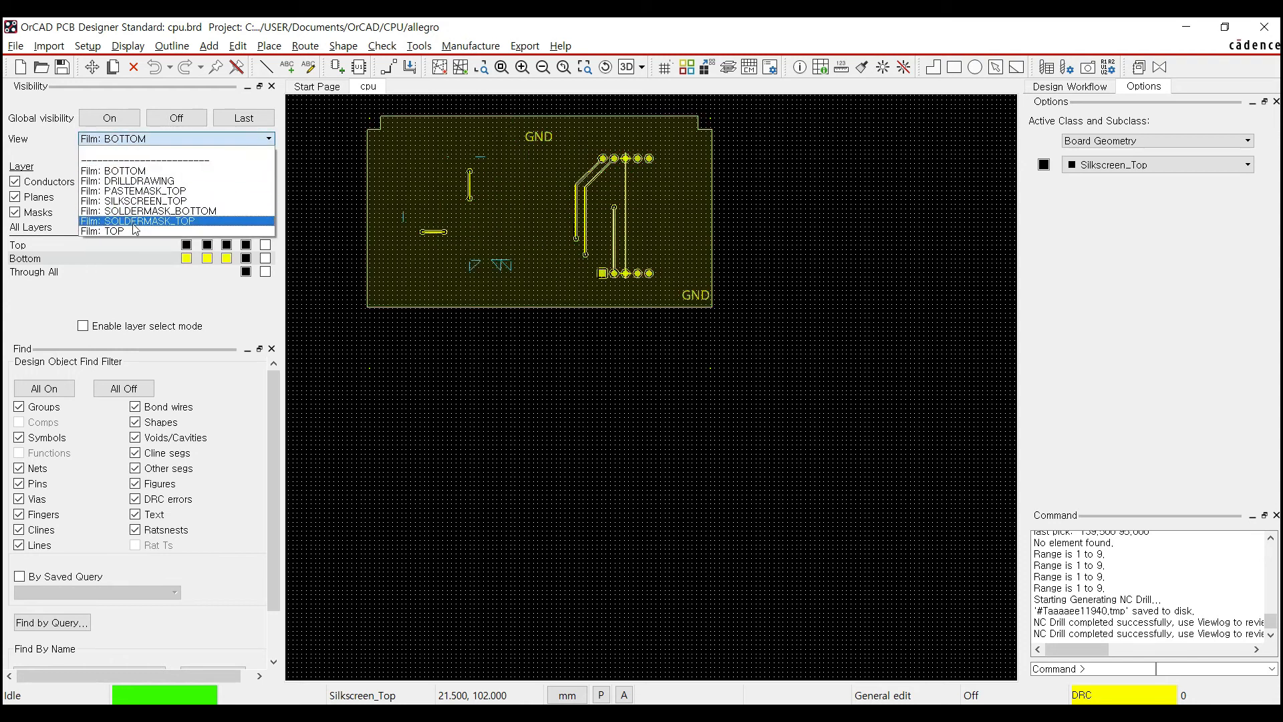
click(127, 231)
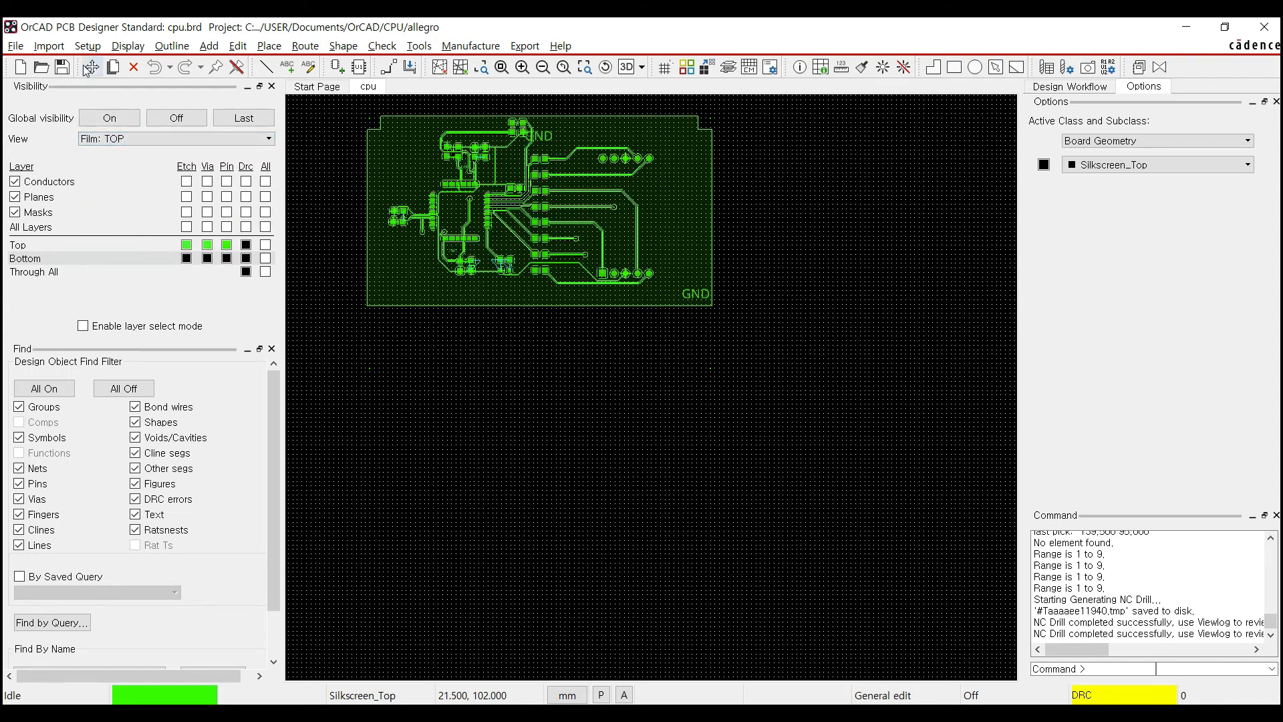
click(13, 46)
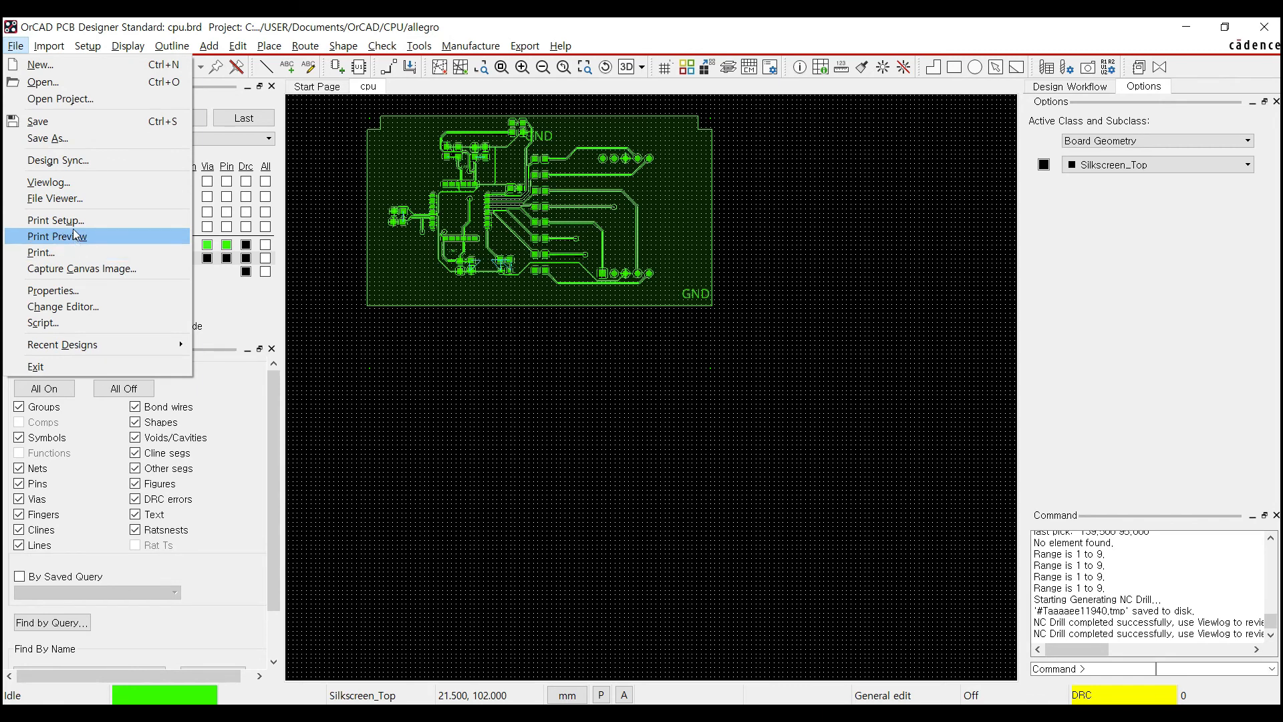
click(41, 252)
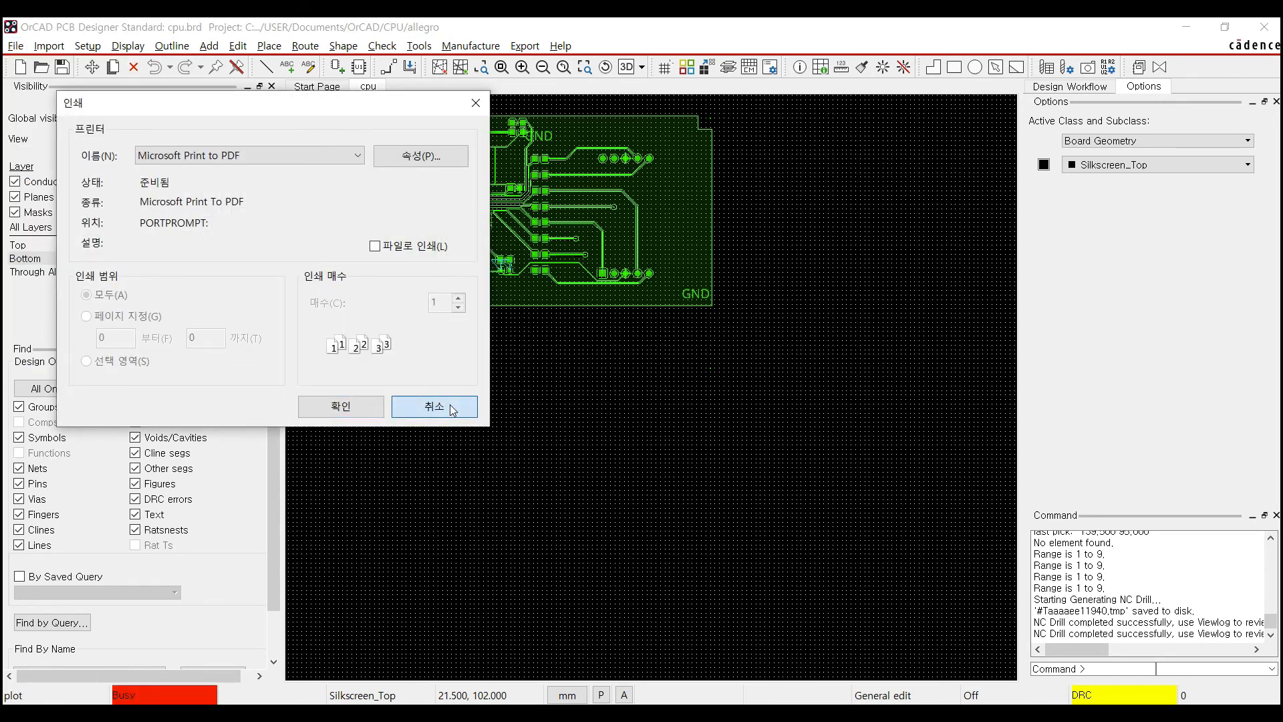
click(428, 405)
Display the BOTTOM film, open its print settings, and cancel without printing
click(9, 50)
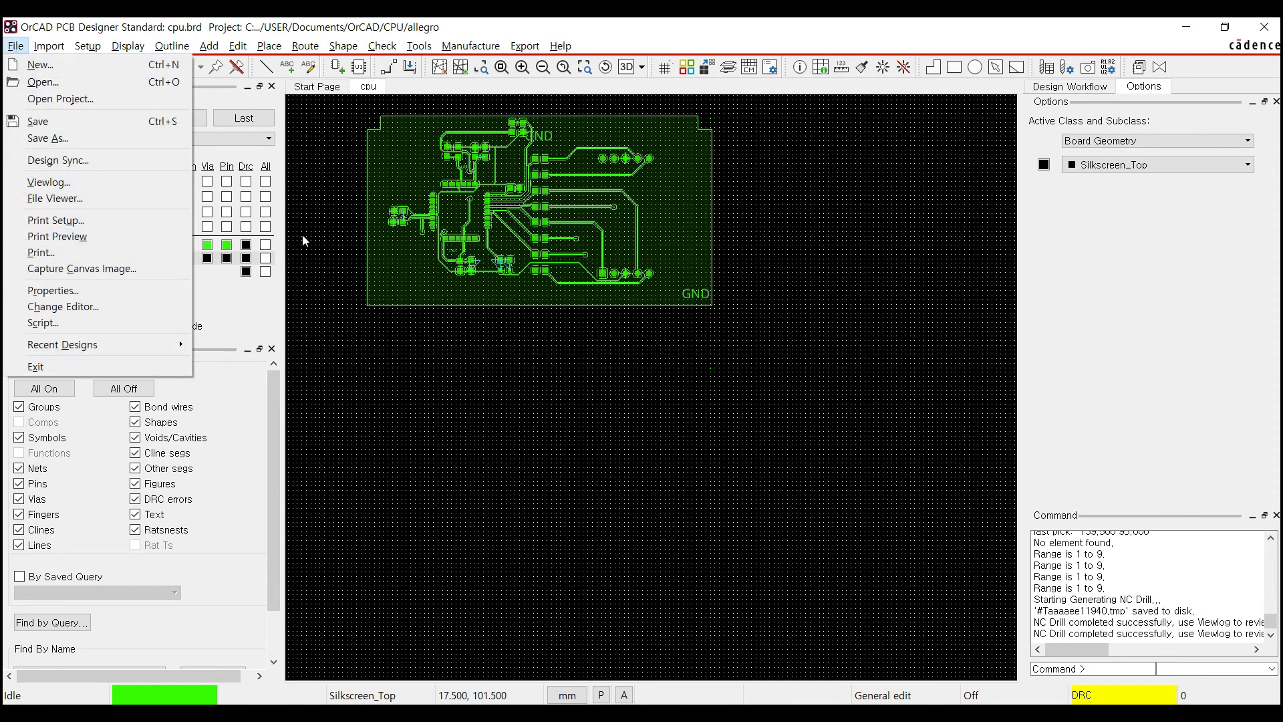
click(161, 138)
click(160, 138)
click(160, 172)
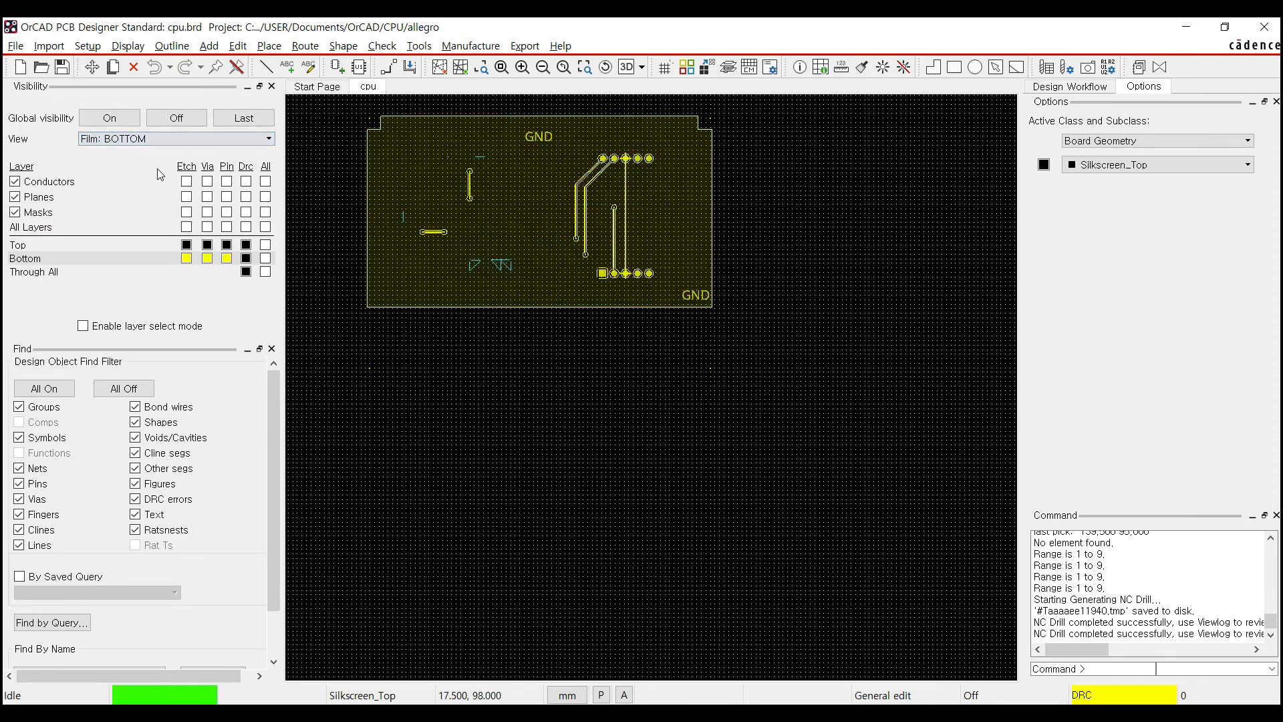
click(16, 47)
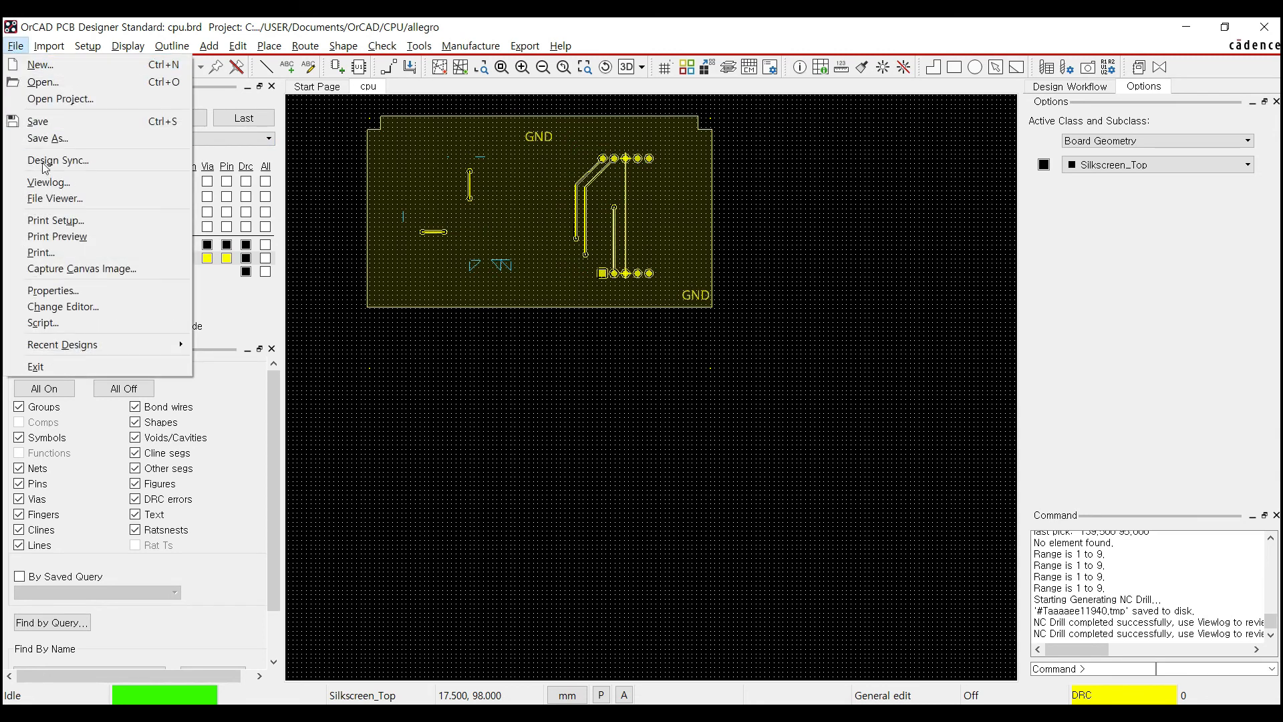
click(70, 252)
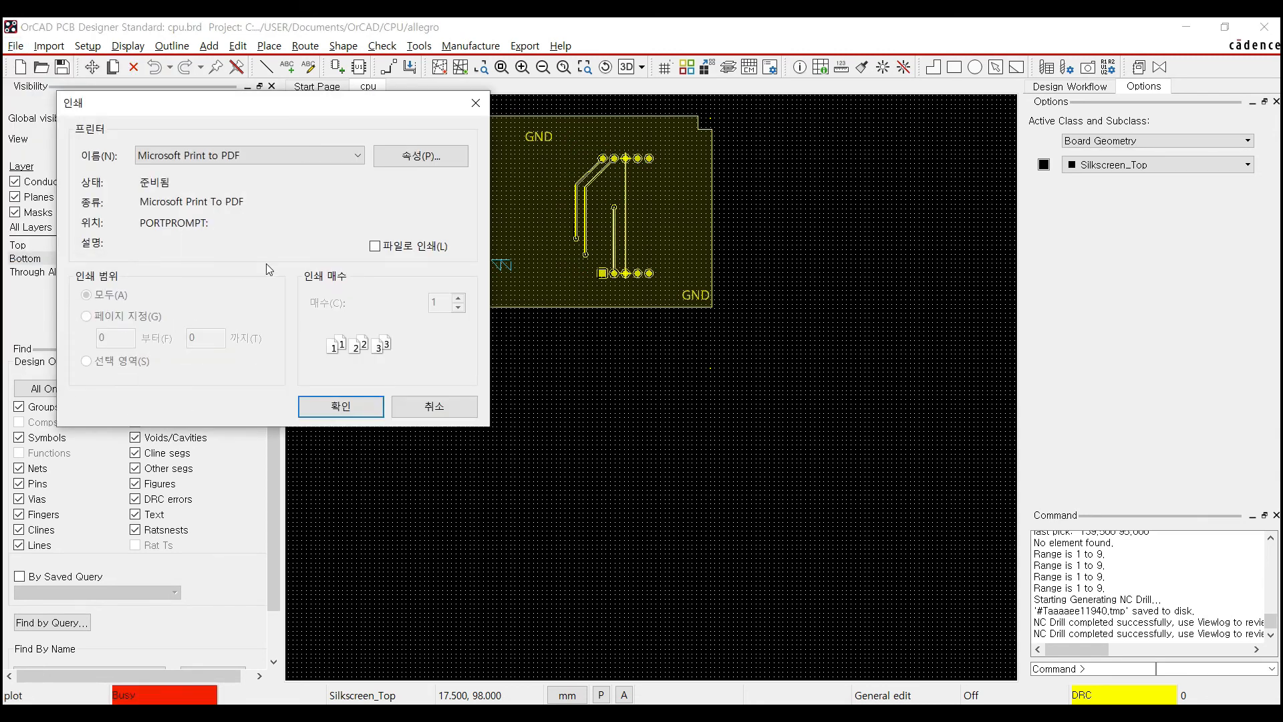
click(434, 406)
Try to preview the printout of the BOTTOM film
click(18, 44)
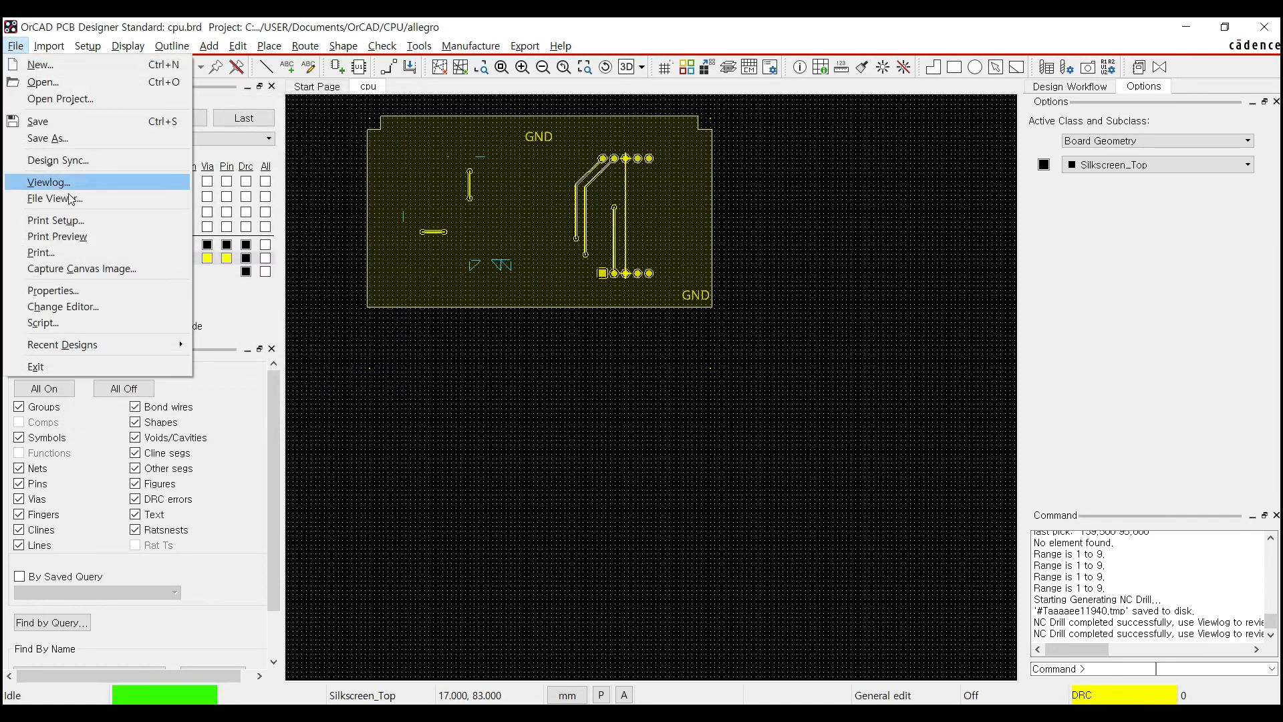
click(102, 240)
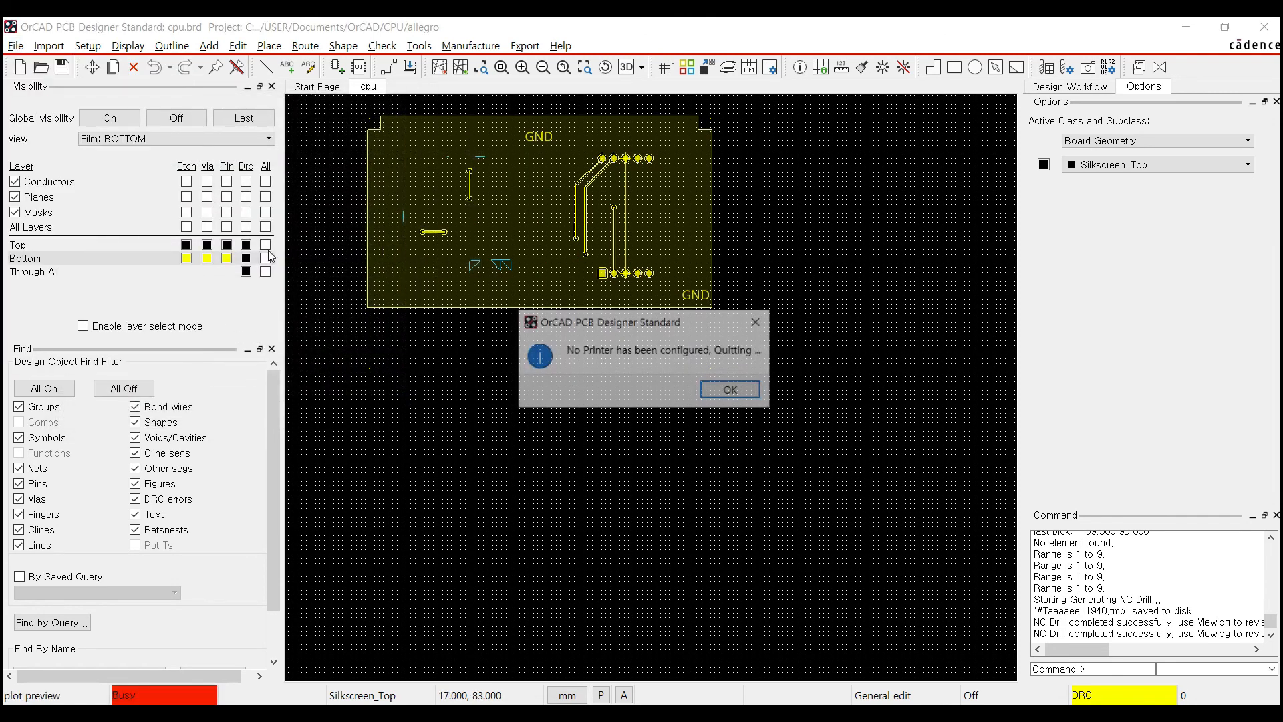
click(748, 394)
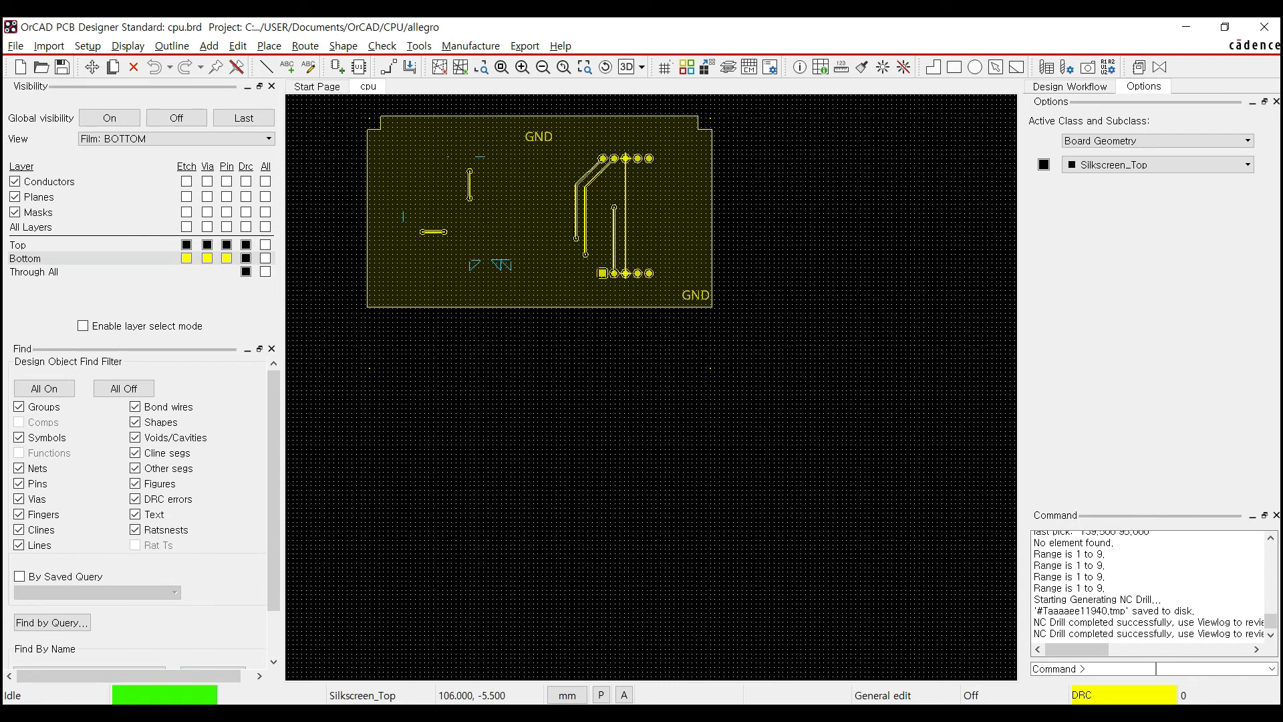
click(591, 385)
click(639, 389)
Export the board's pick/place data to place_txt.txt in the allegro folder, using the symbol origin and version 2 format
click(536, 48)
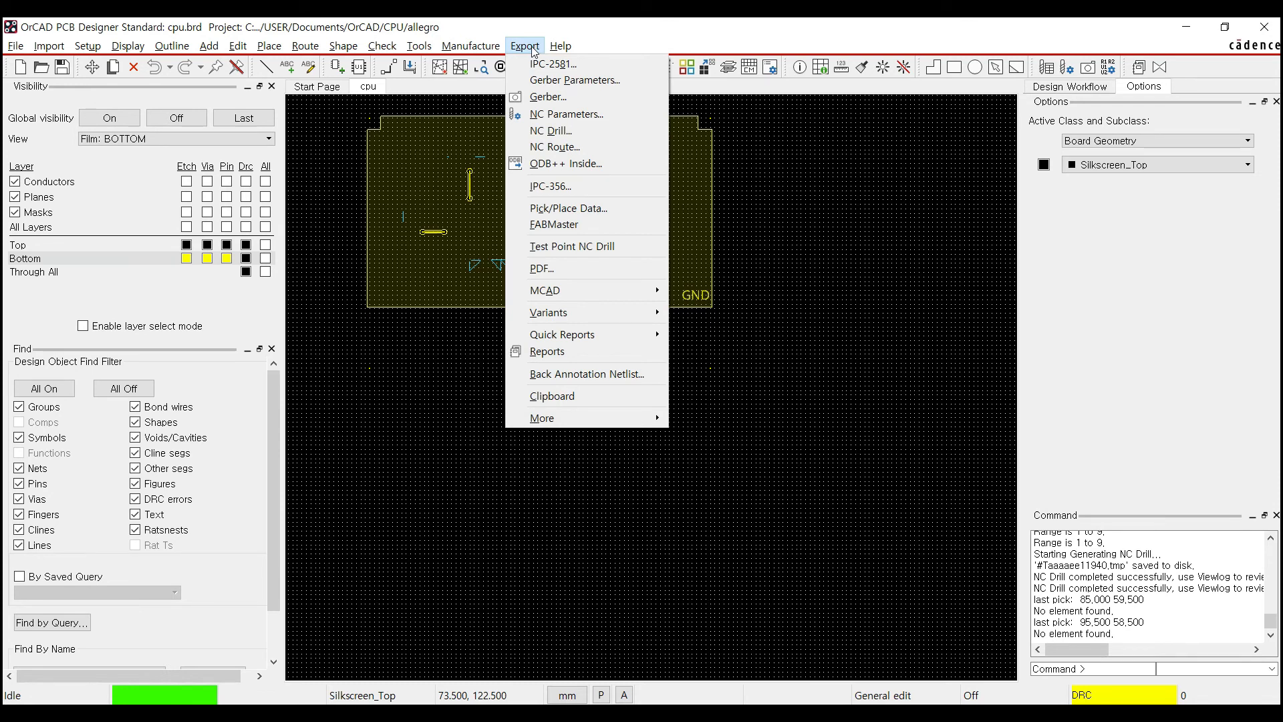
click(592, 209)
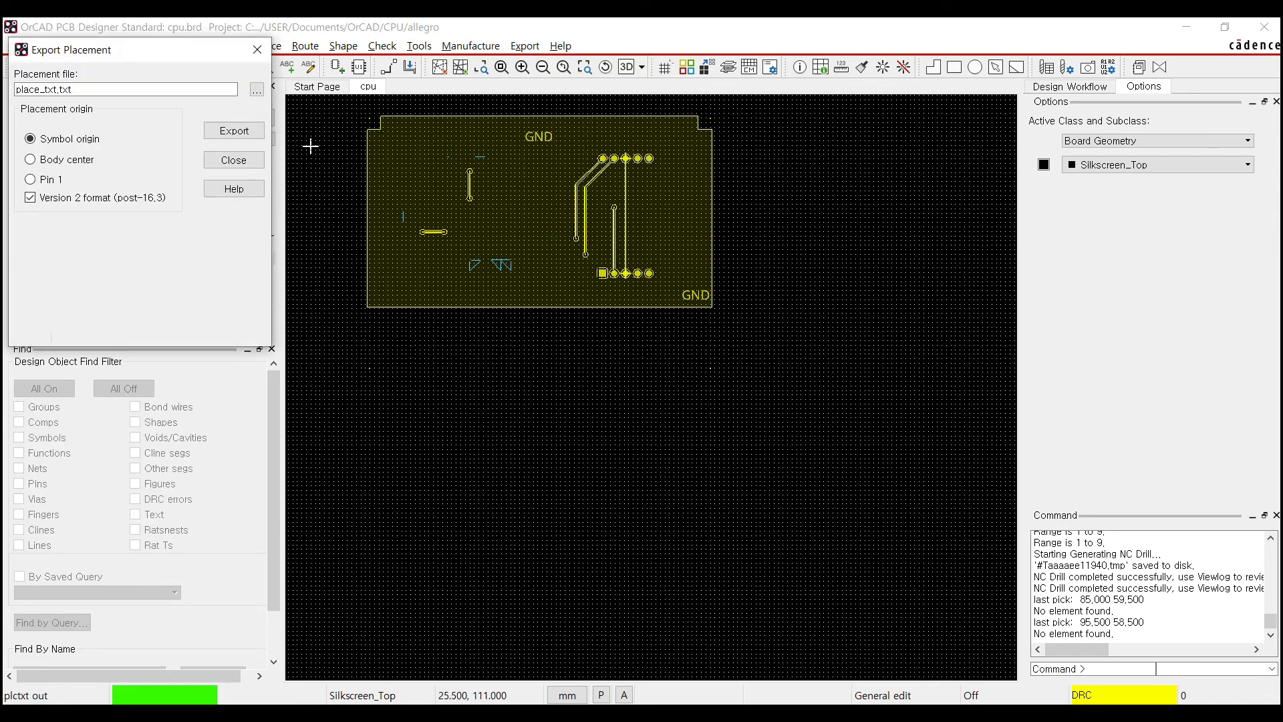
drag(130, 50, 484, 104)
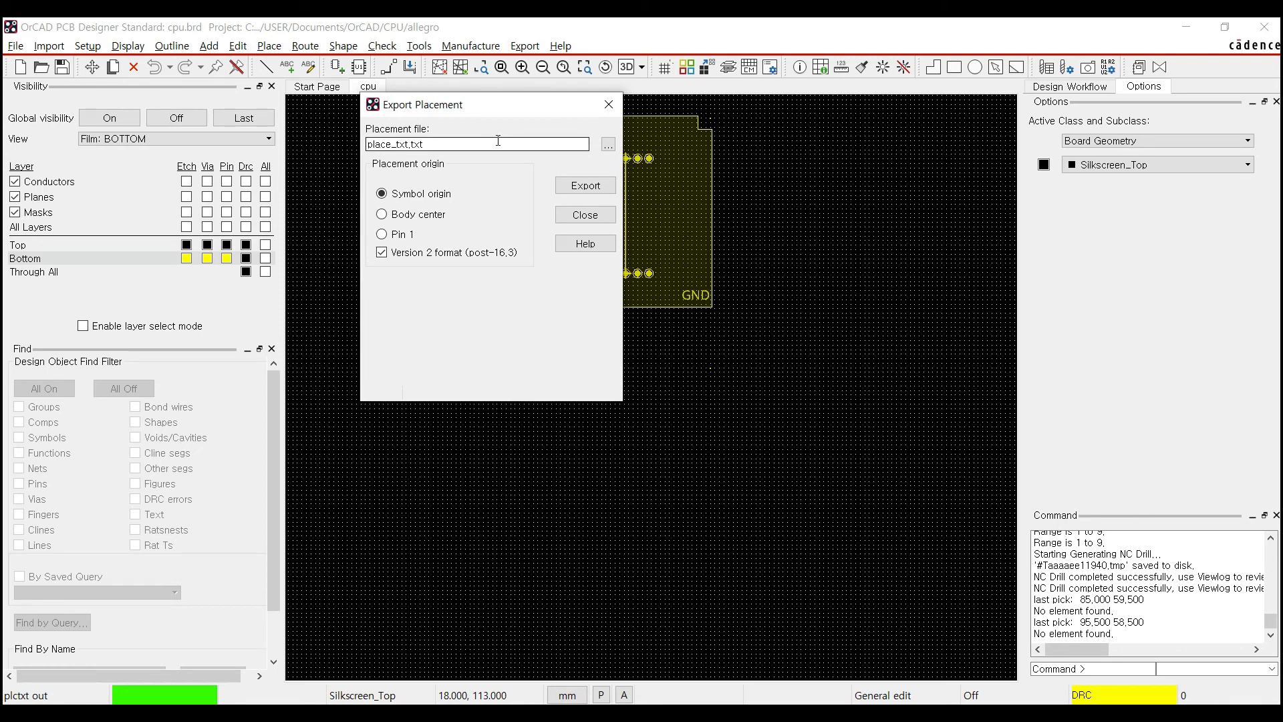
click(608, 145)
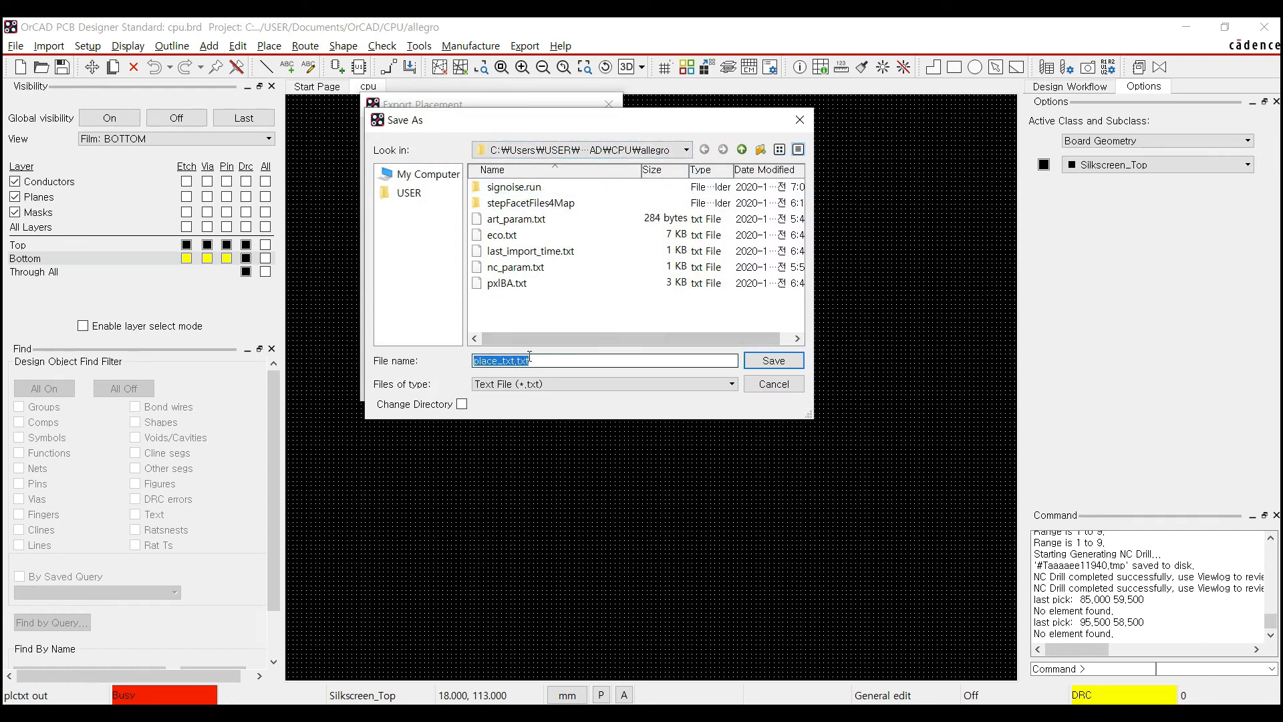
click(773, 362)
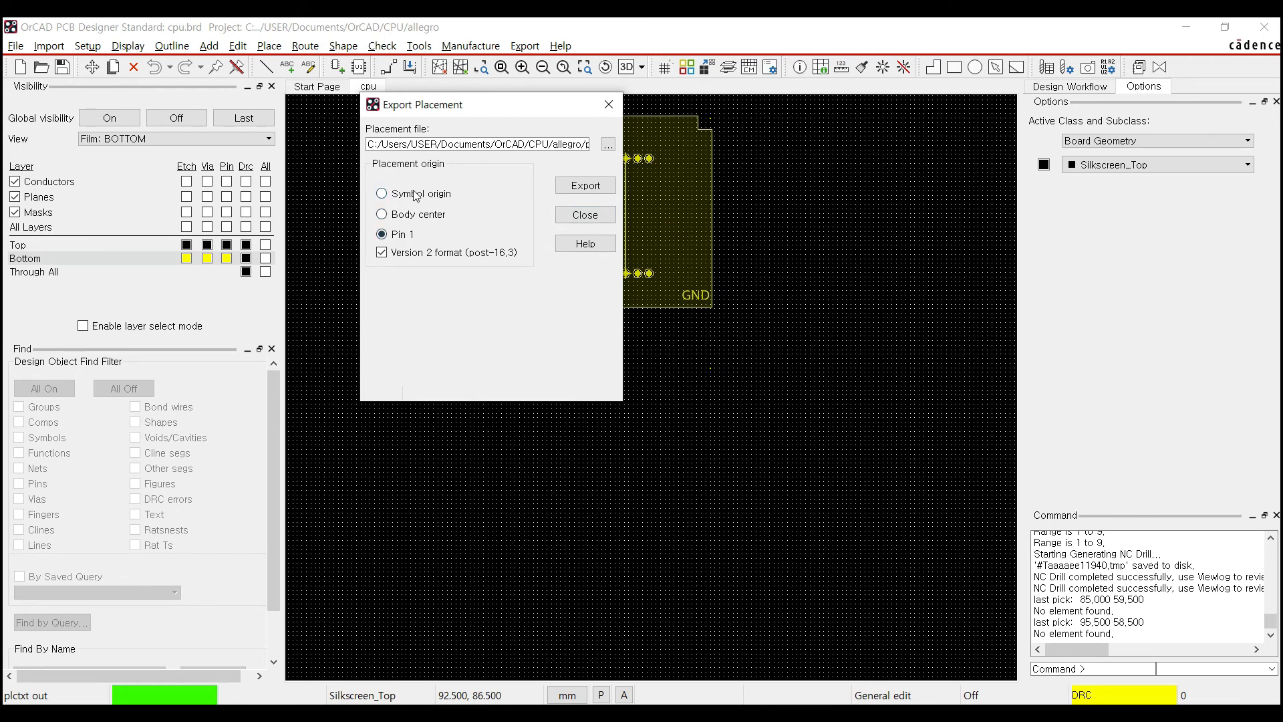
click(403, 215)
click(576, 187)
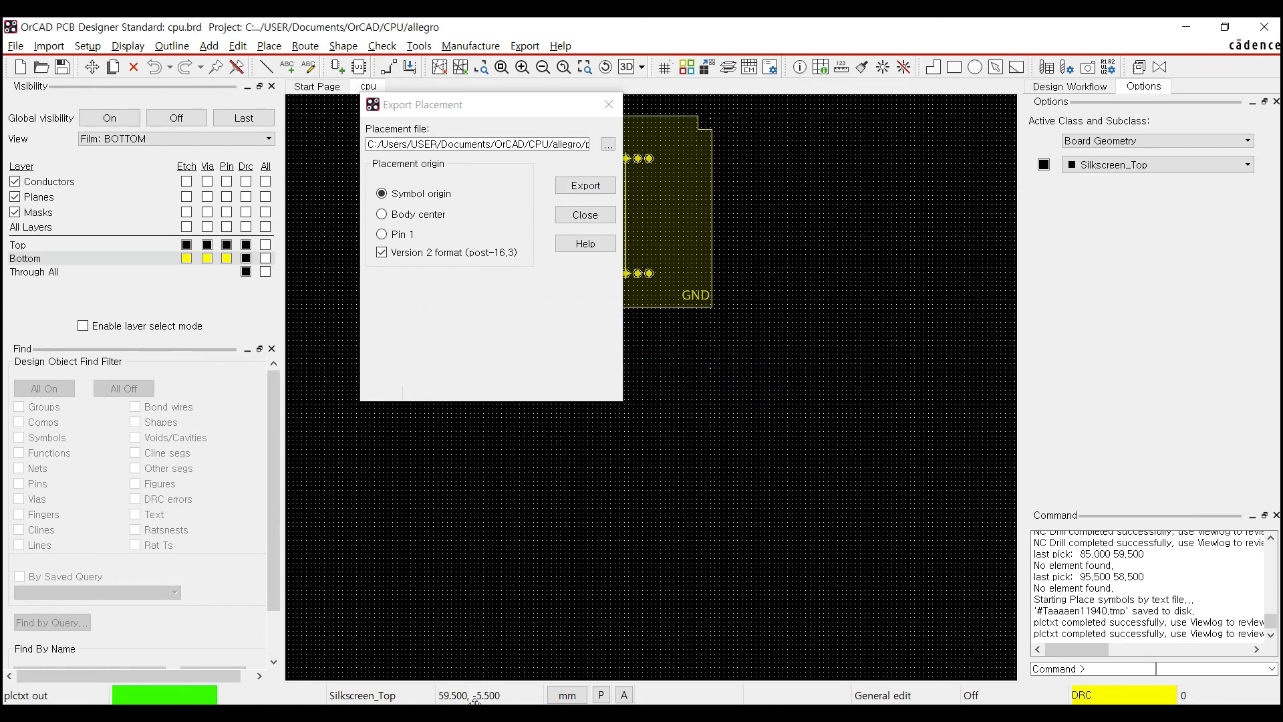
Switch to File Explorer and open the exported place_txt.txt from the allegro folder
mouse_move(476, 698)
click(501, 655)
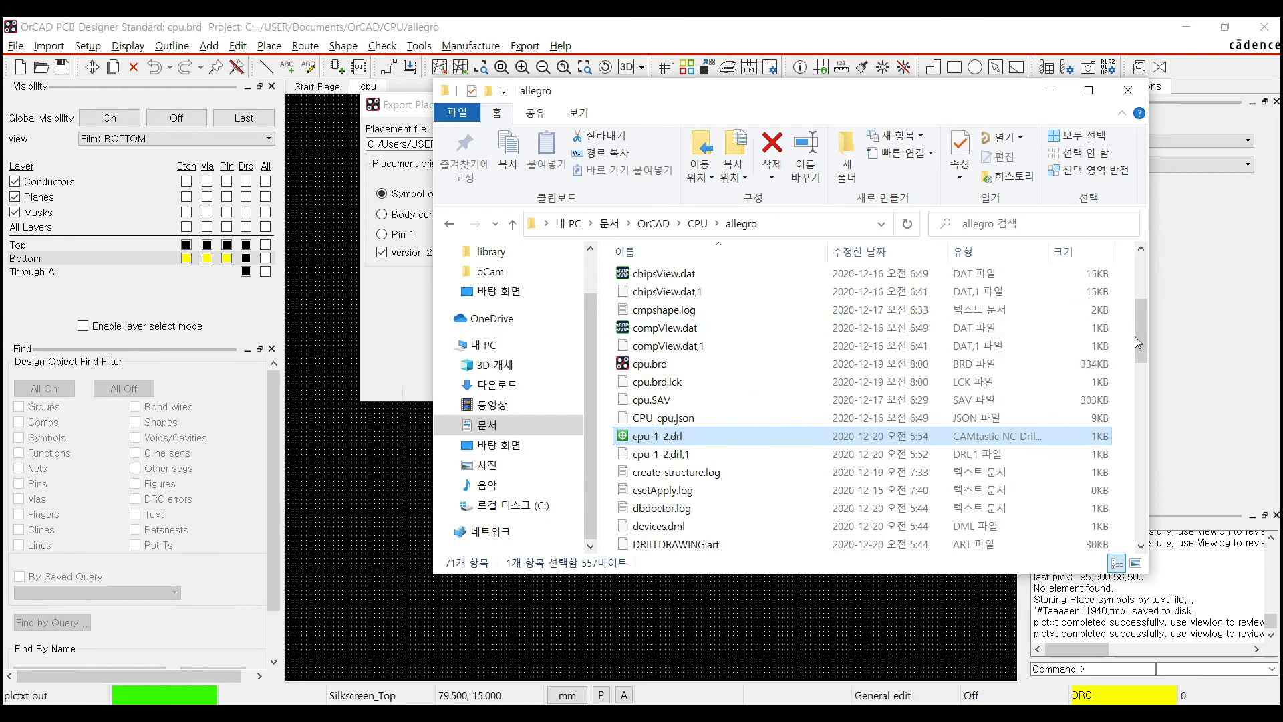
drag(1135, 336, 1148, 480)
click(677, 448)
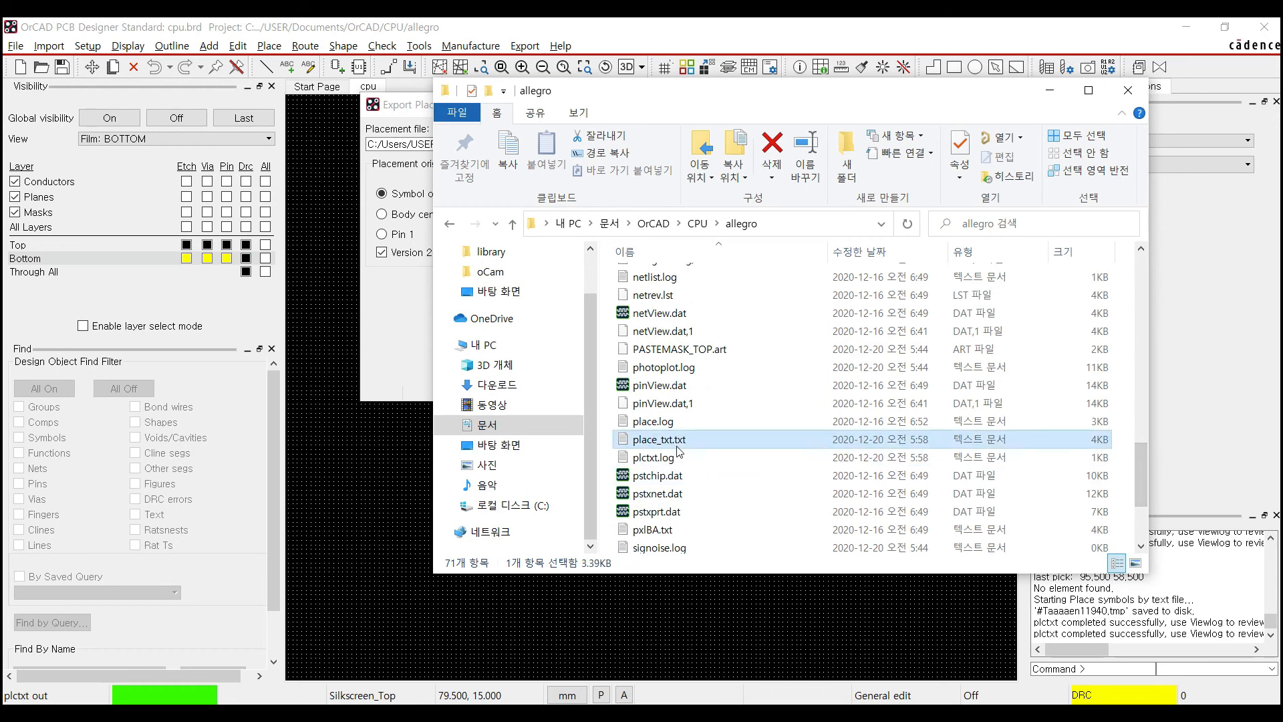
double_click(646, 448)
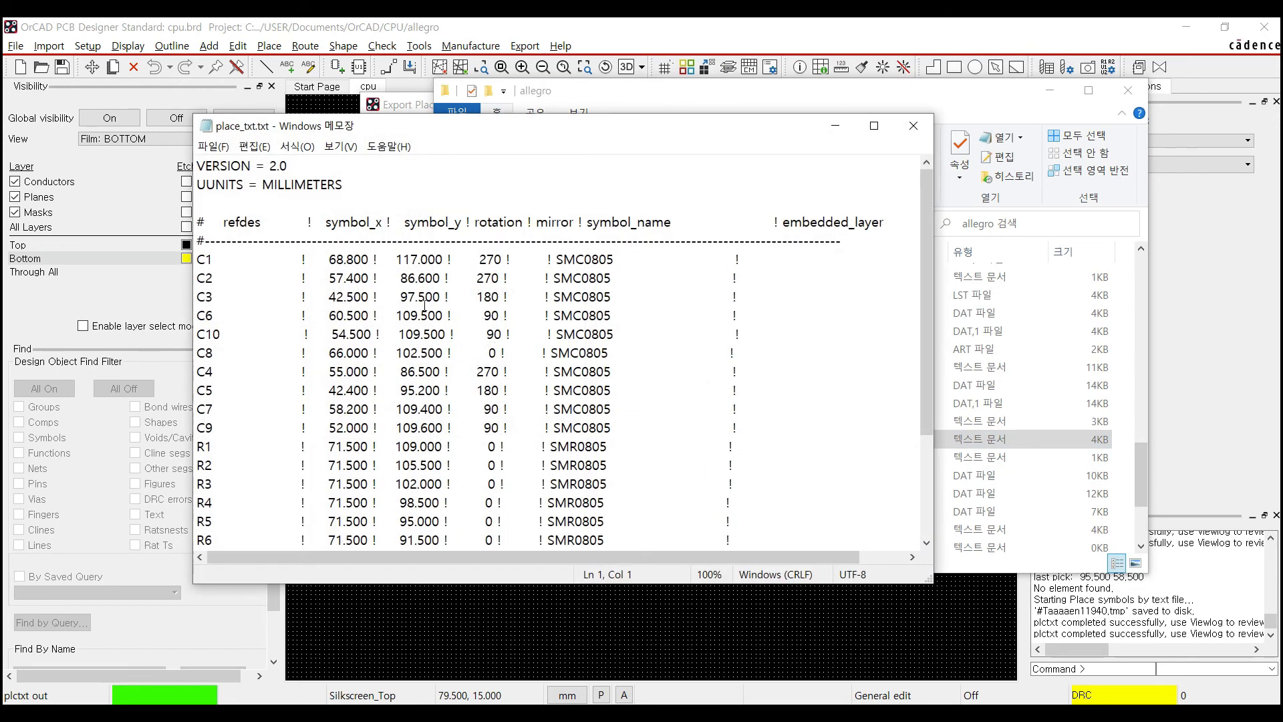
Examine C1's coordinates, rotation, mirror, symbol name and refdes fields in the placement file, and close the file and the Export Placement dialog
scroll(410, 282, down, 3)
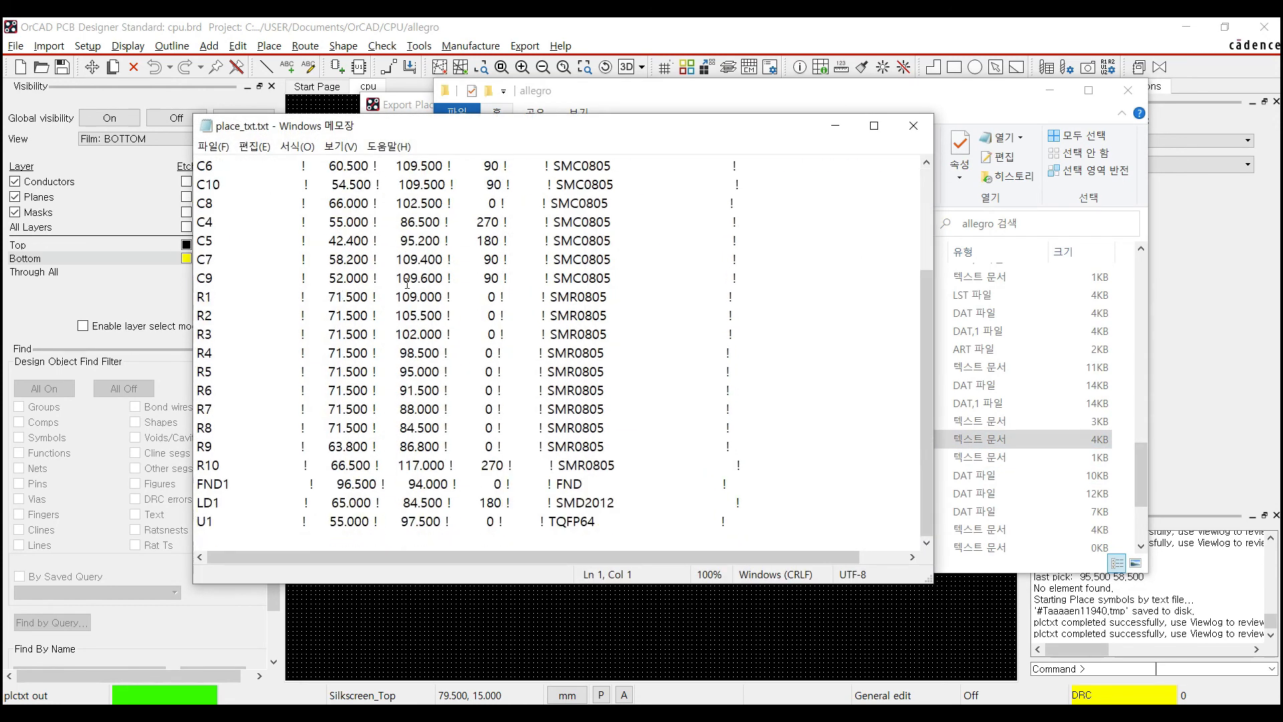
scroll(408, 282, up, 3)
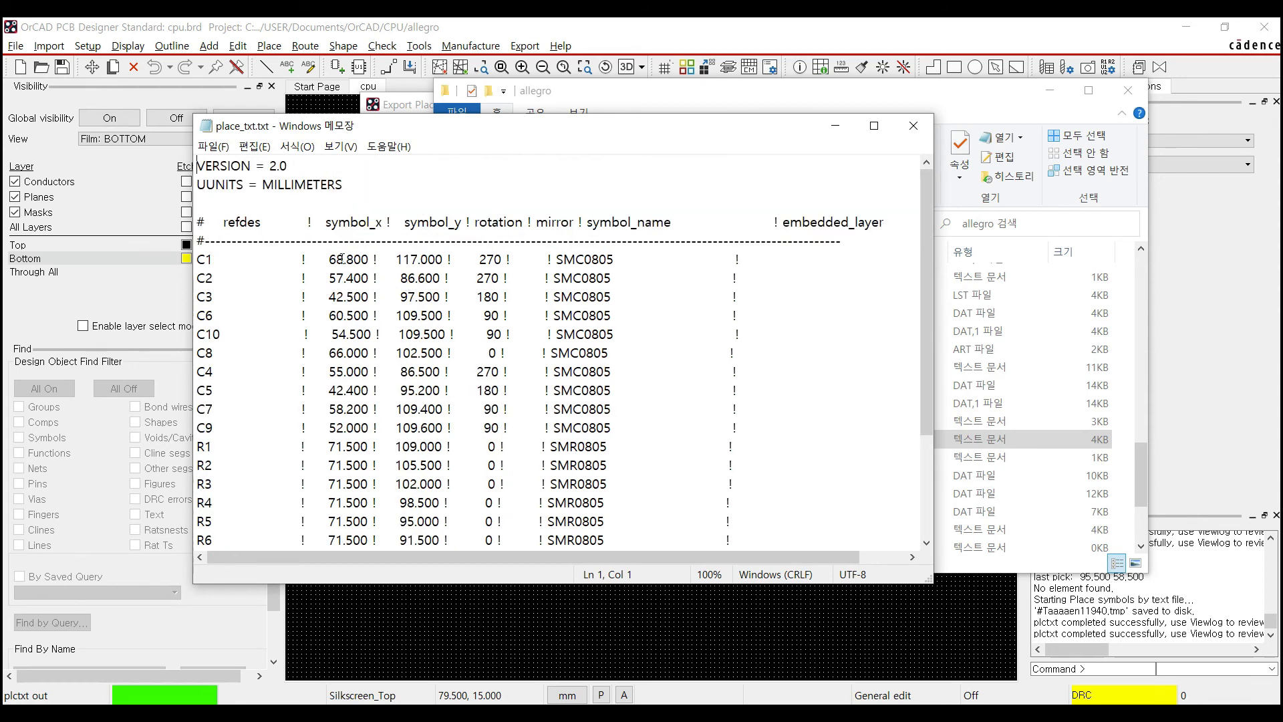
double_click(341, 257)
double_click(425, 259)
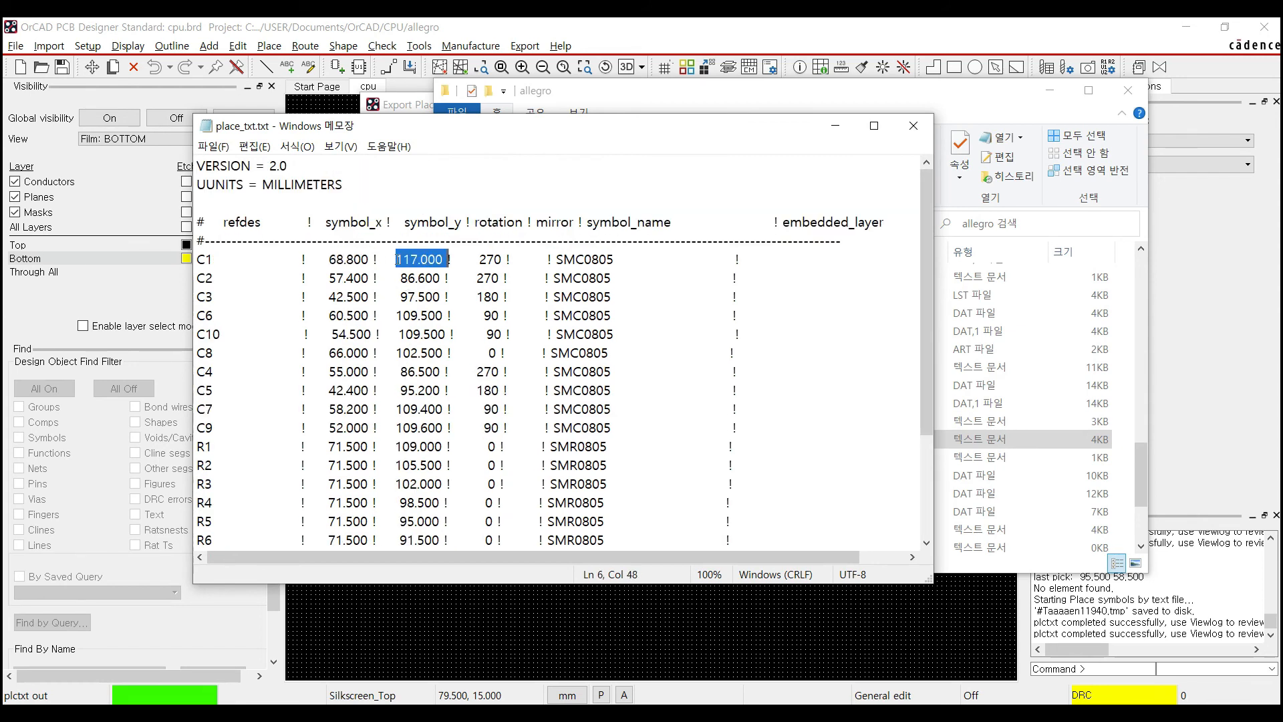
double_click(488, 259)
click(530, 258)
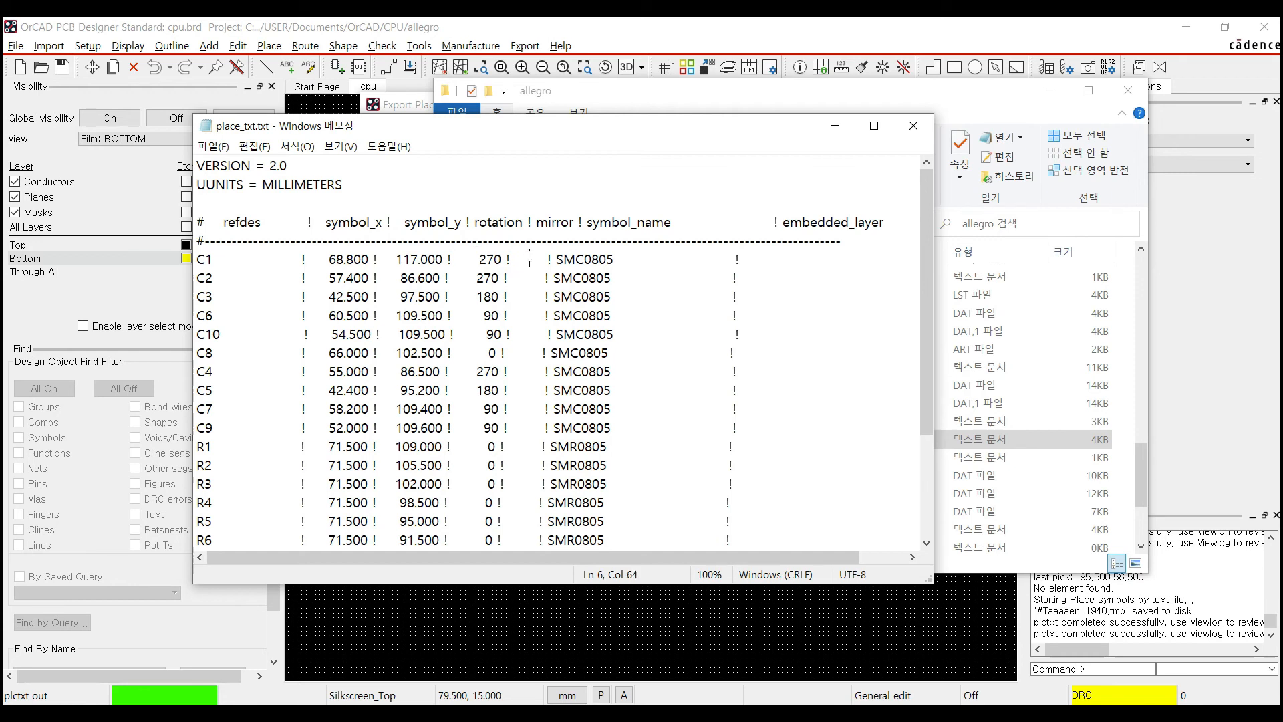
drag(515, 260, 537, 260)
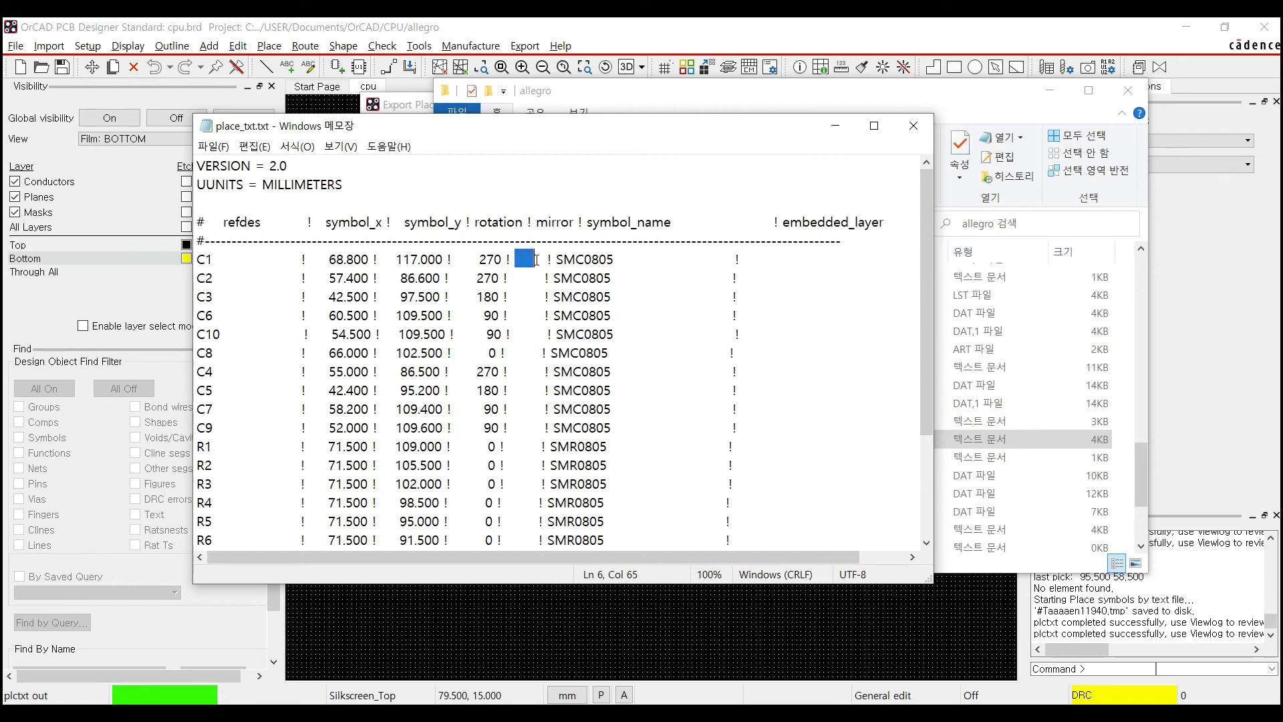
double_click(581, 259)
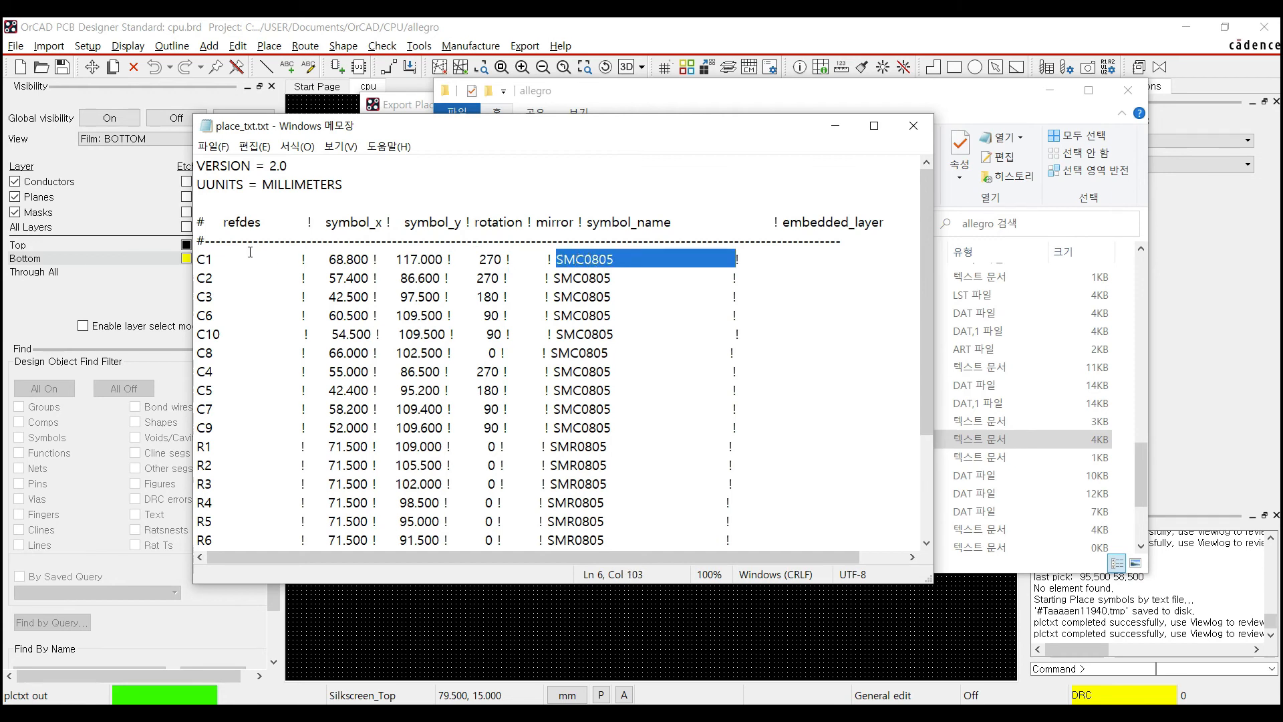
double_click(207, 259)
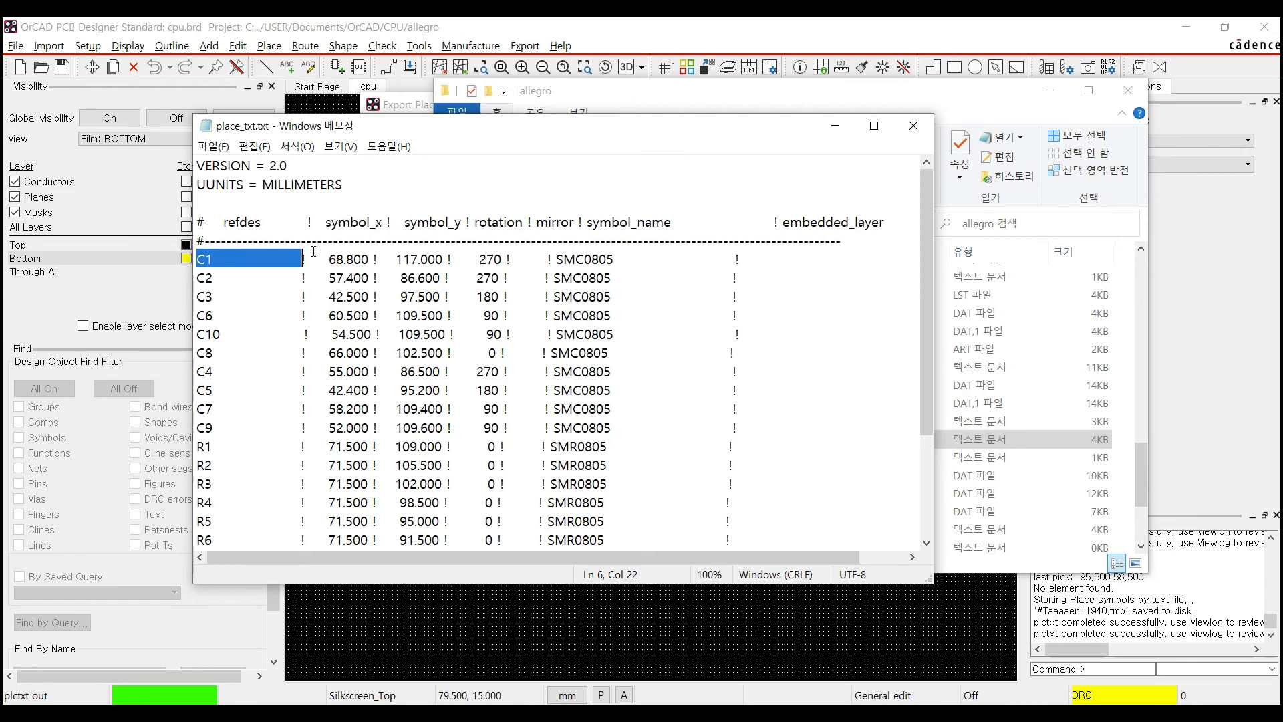
click(913, 126)
click(404, 323)
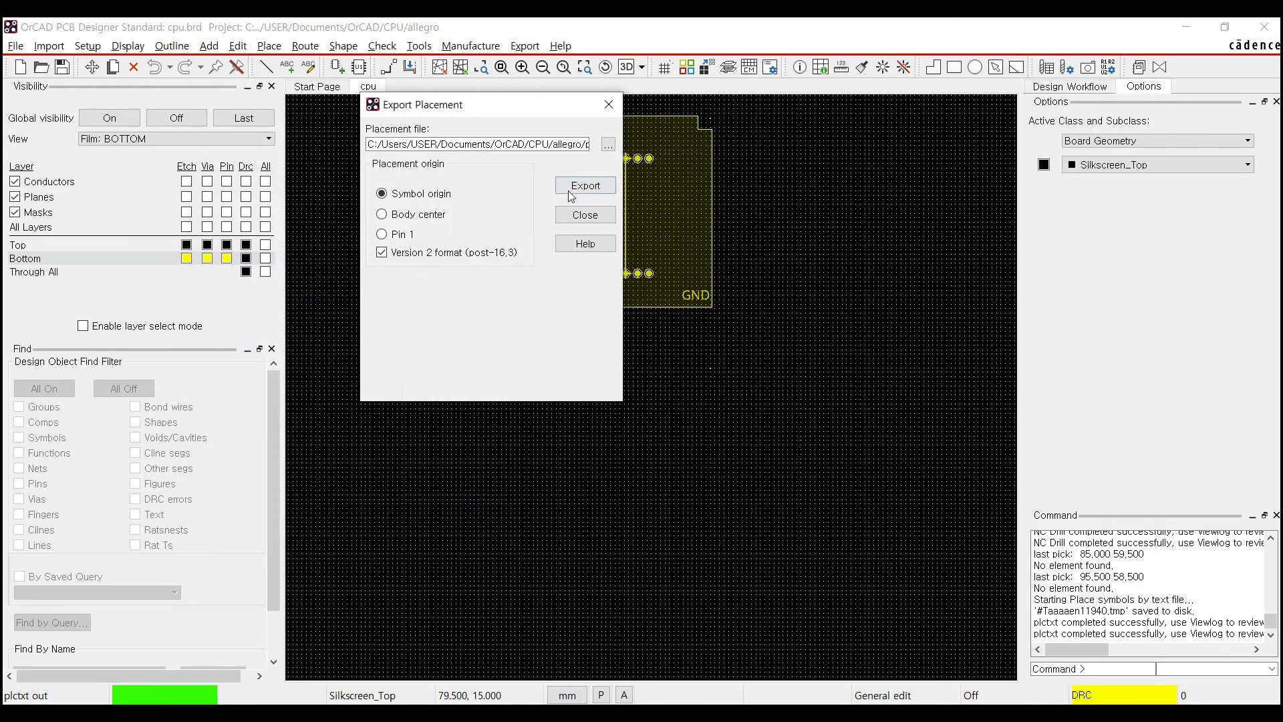
click(579, 215)
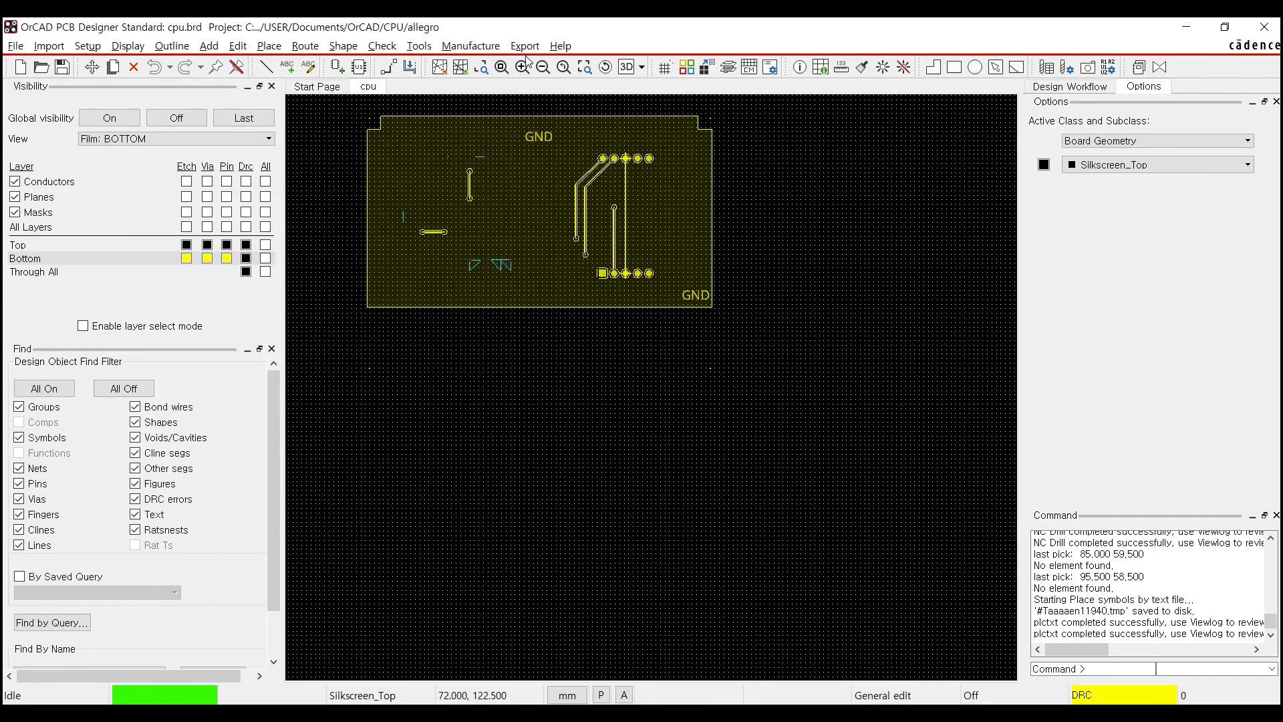
Generate the Bill of Material Report for on-screen display, review it, and close the report and the Reports dialog
click(522, 46)
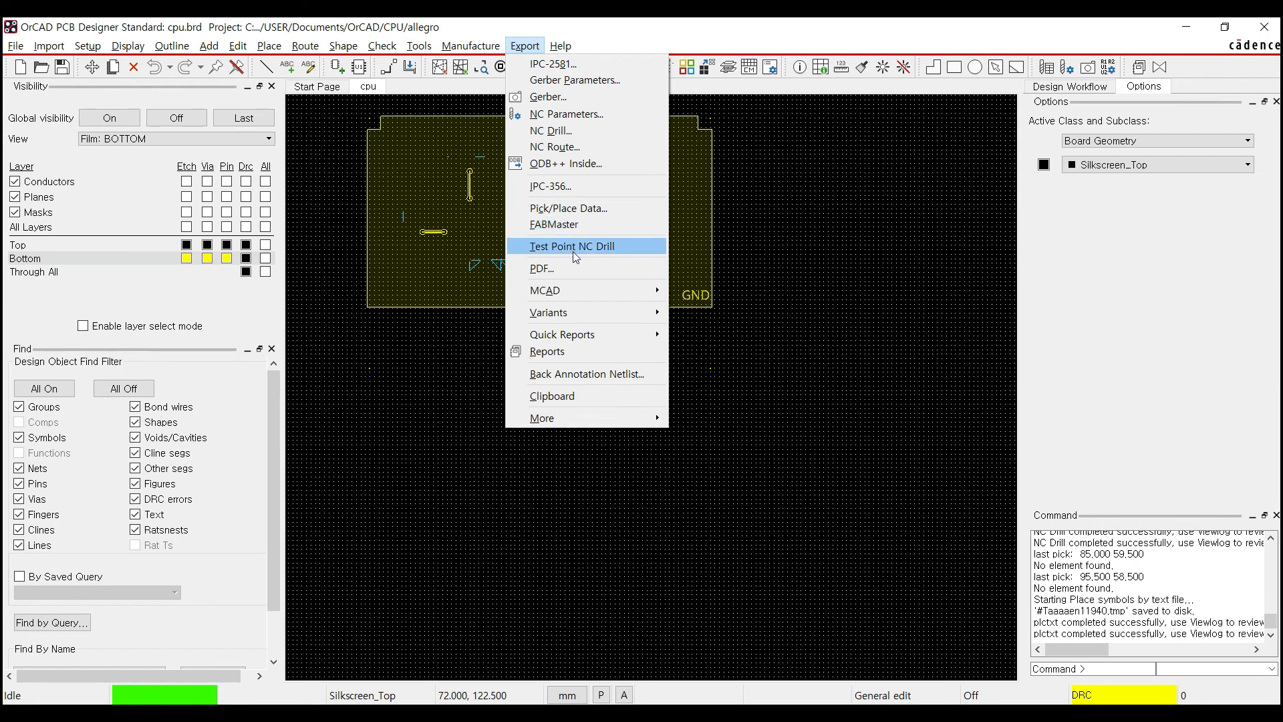
mouse_move(588, 293)
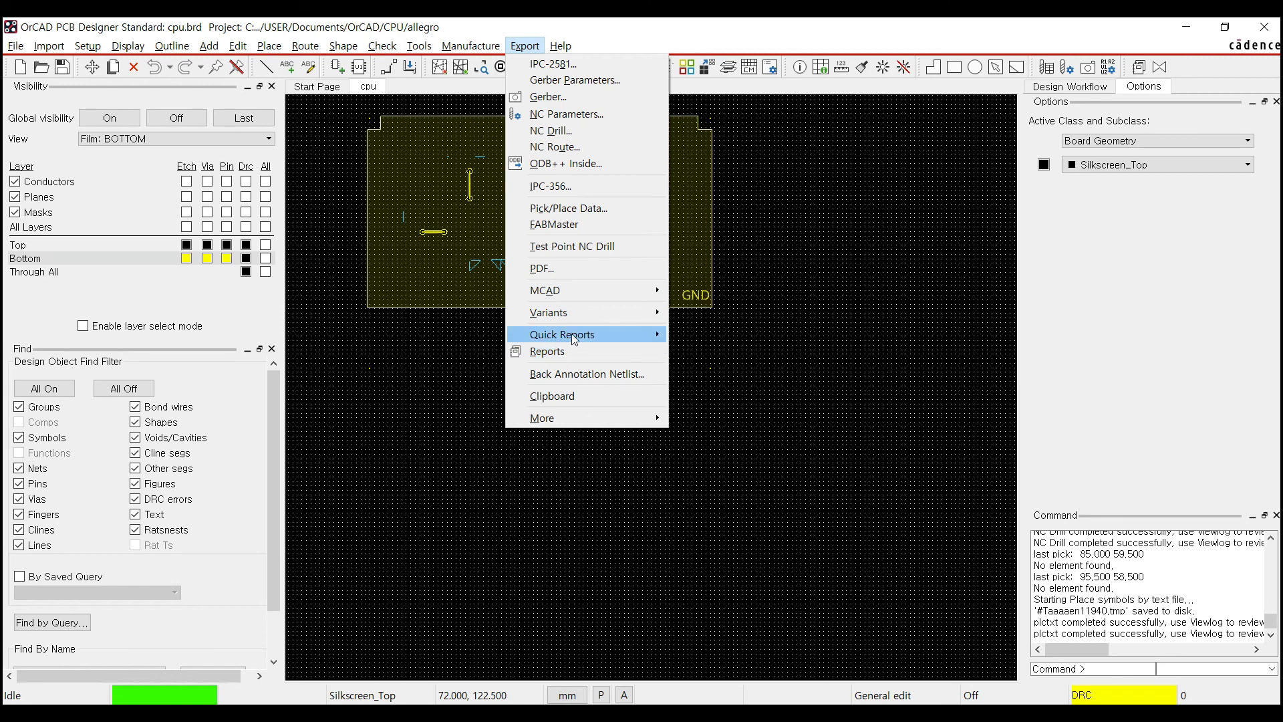
mouse_move(571, 335)
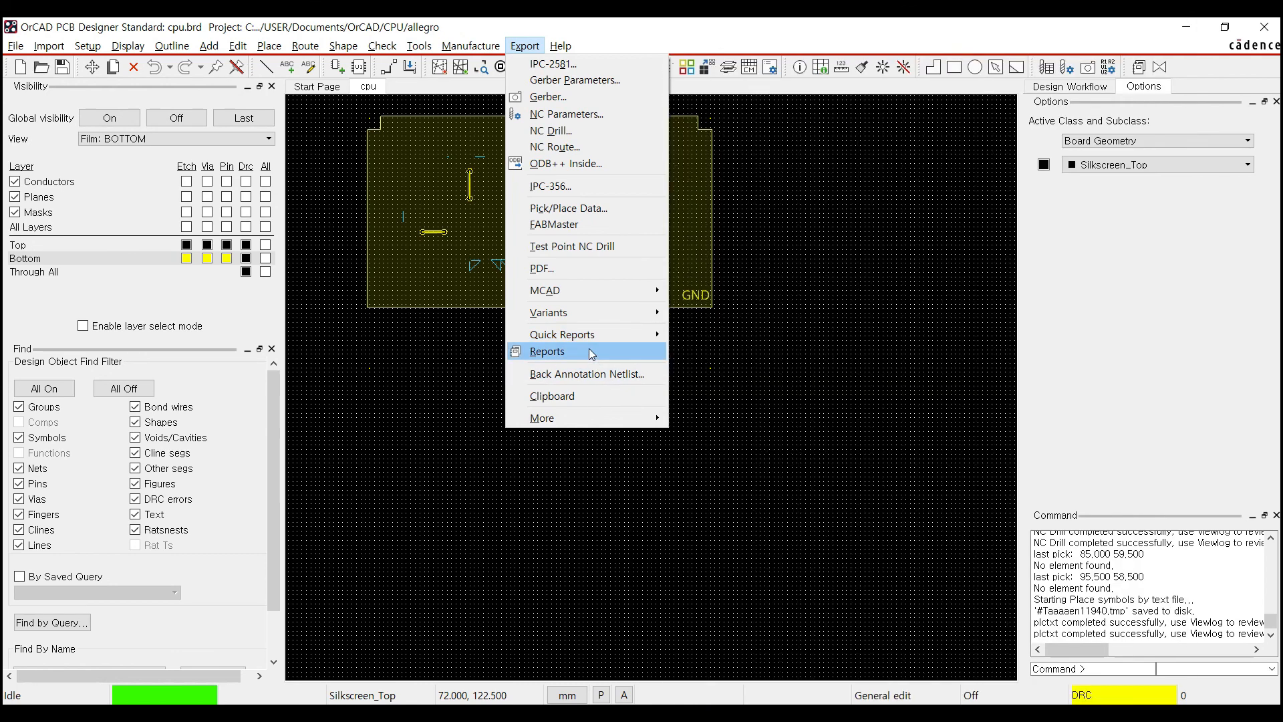
click(589, 351)
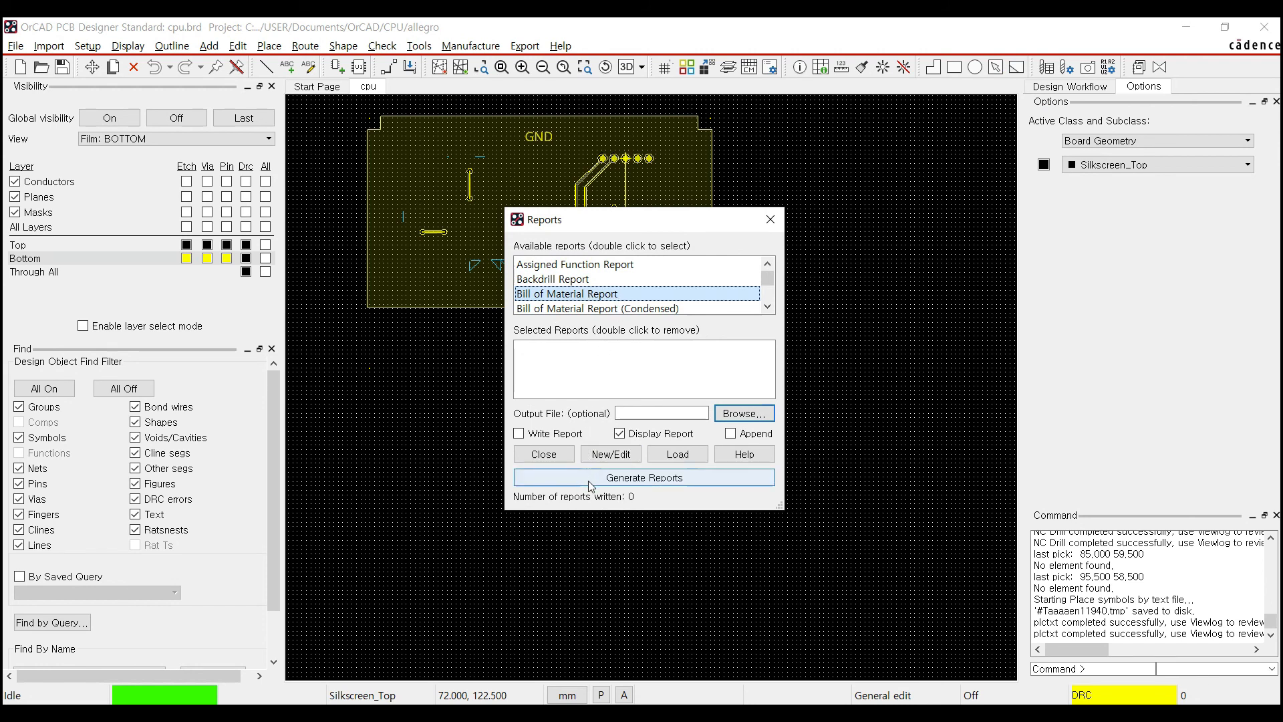
double_click(600, 295)
click(571, 349)
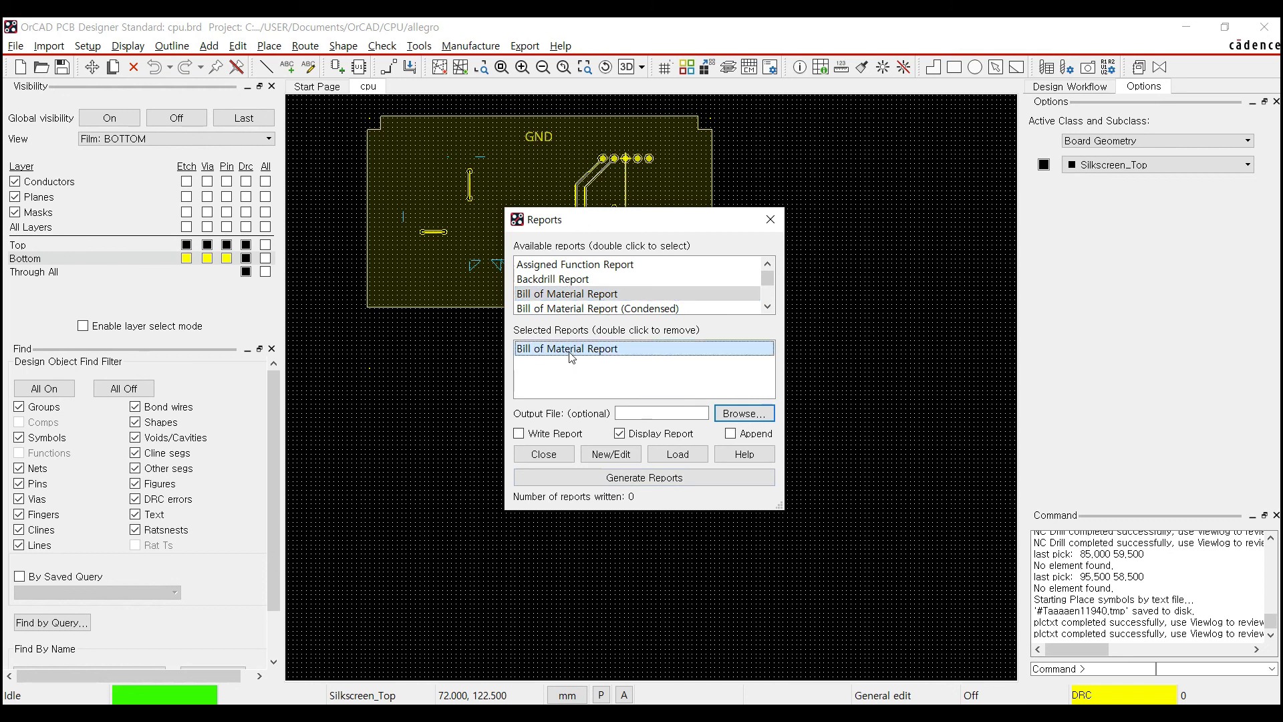
click(619, 479)
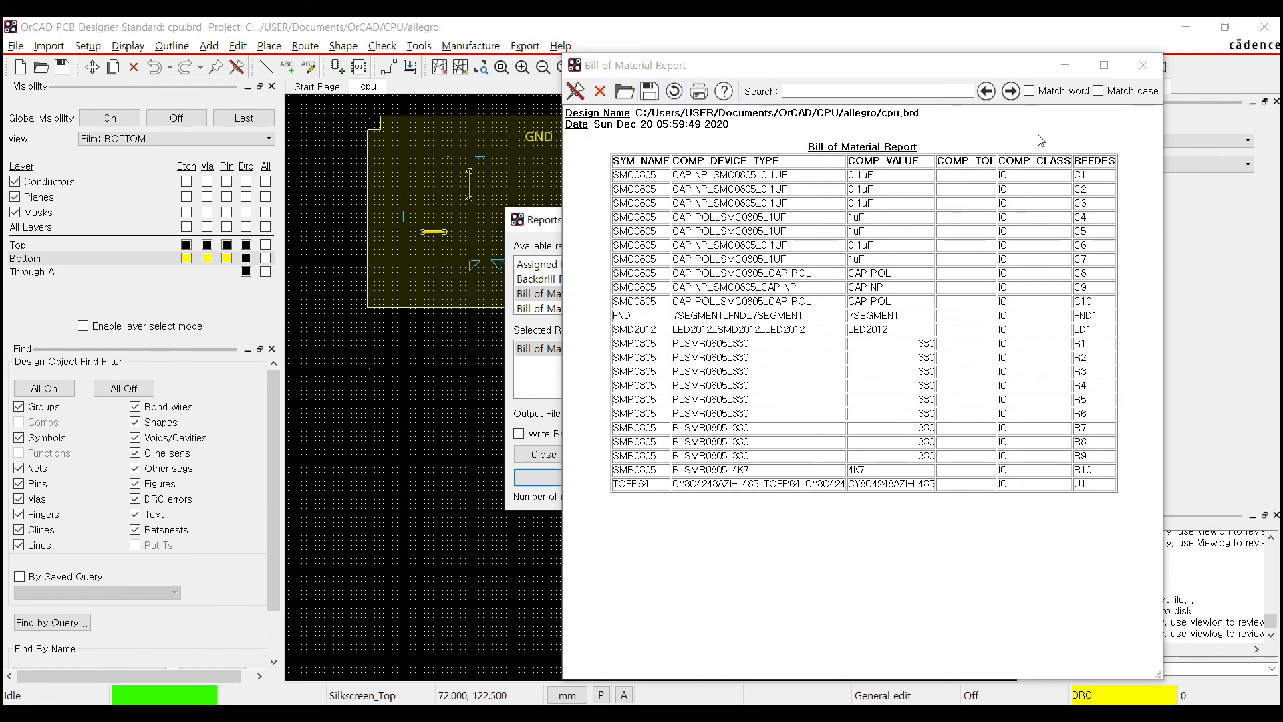
click(1143, 65)
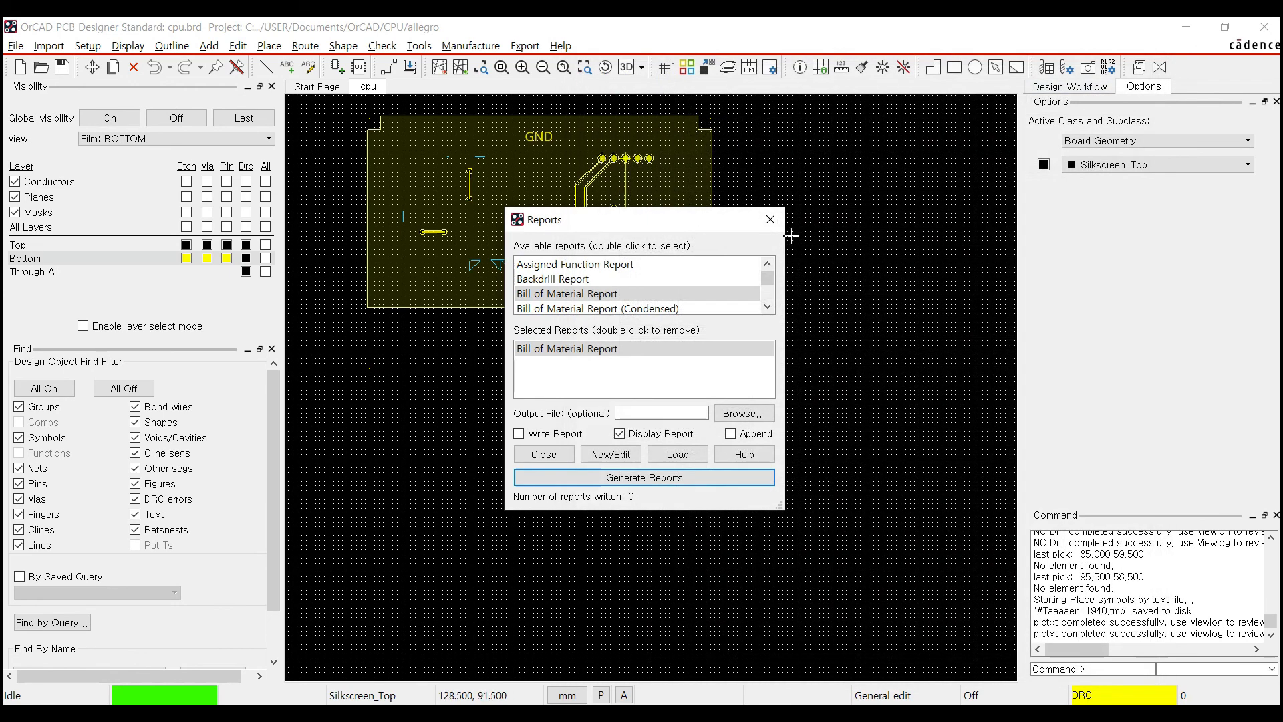
click(774, 221)
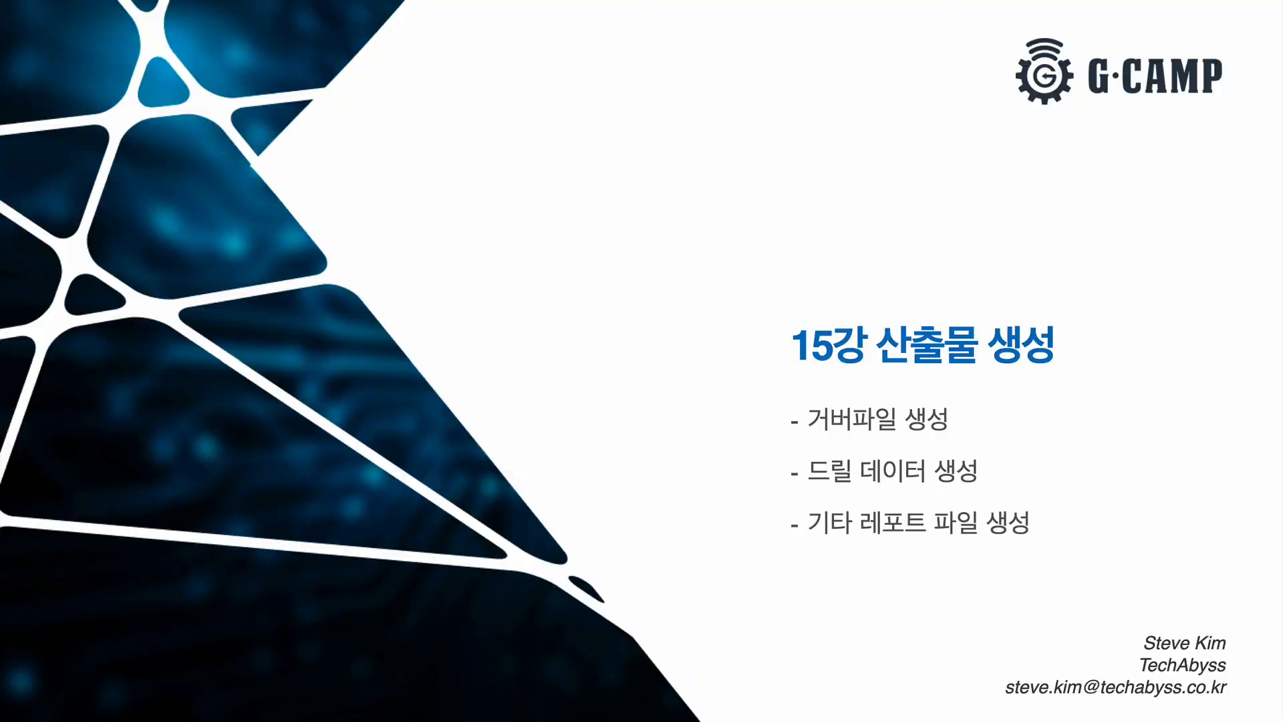